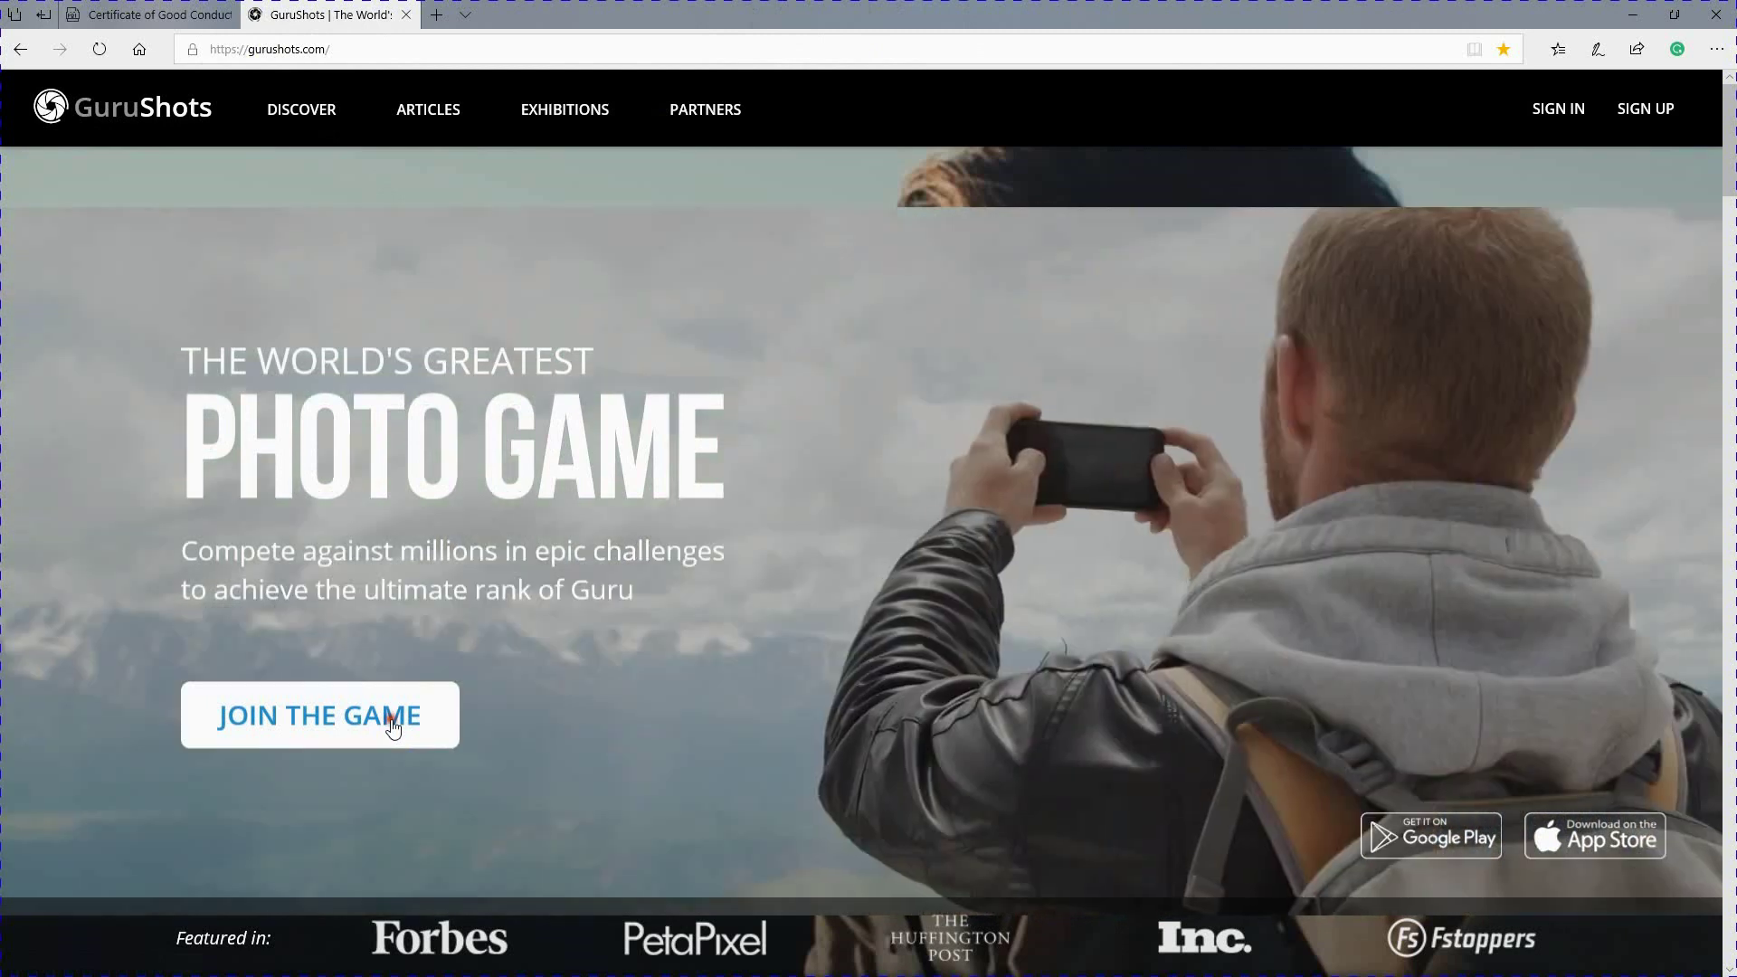
- Open the sign-up form, enter sample text in its email field, and dismiss the form without registering
click(387, 719)
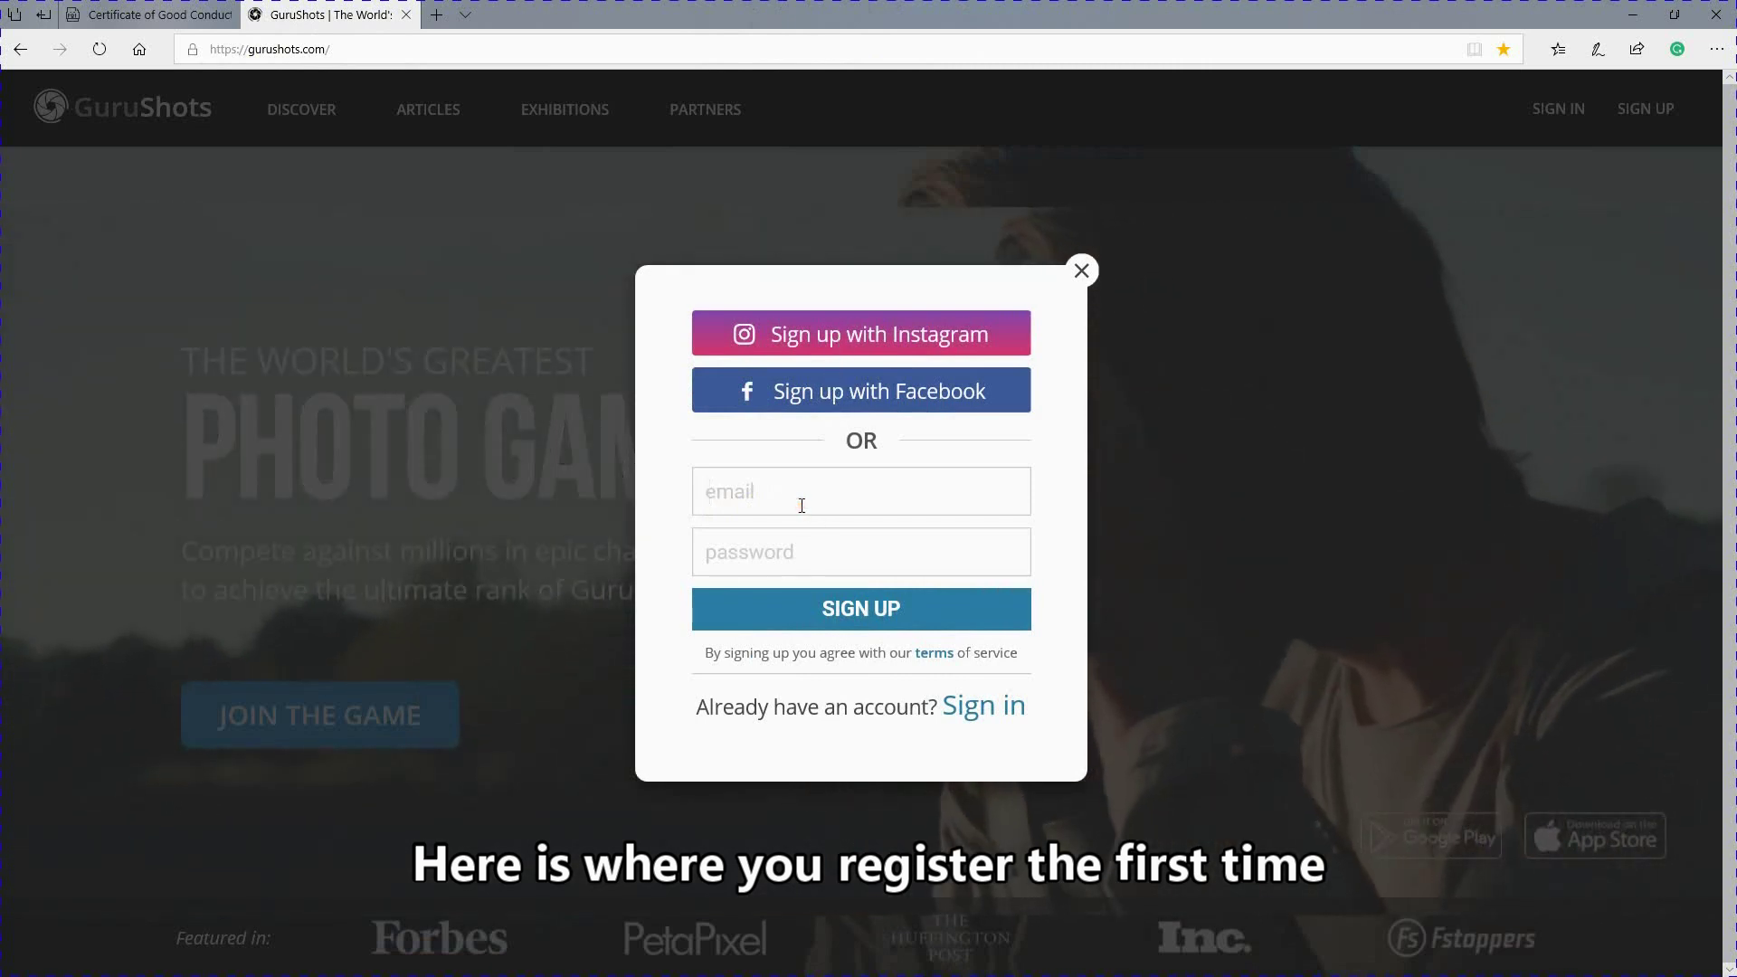
text(joe)
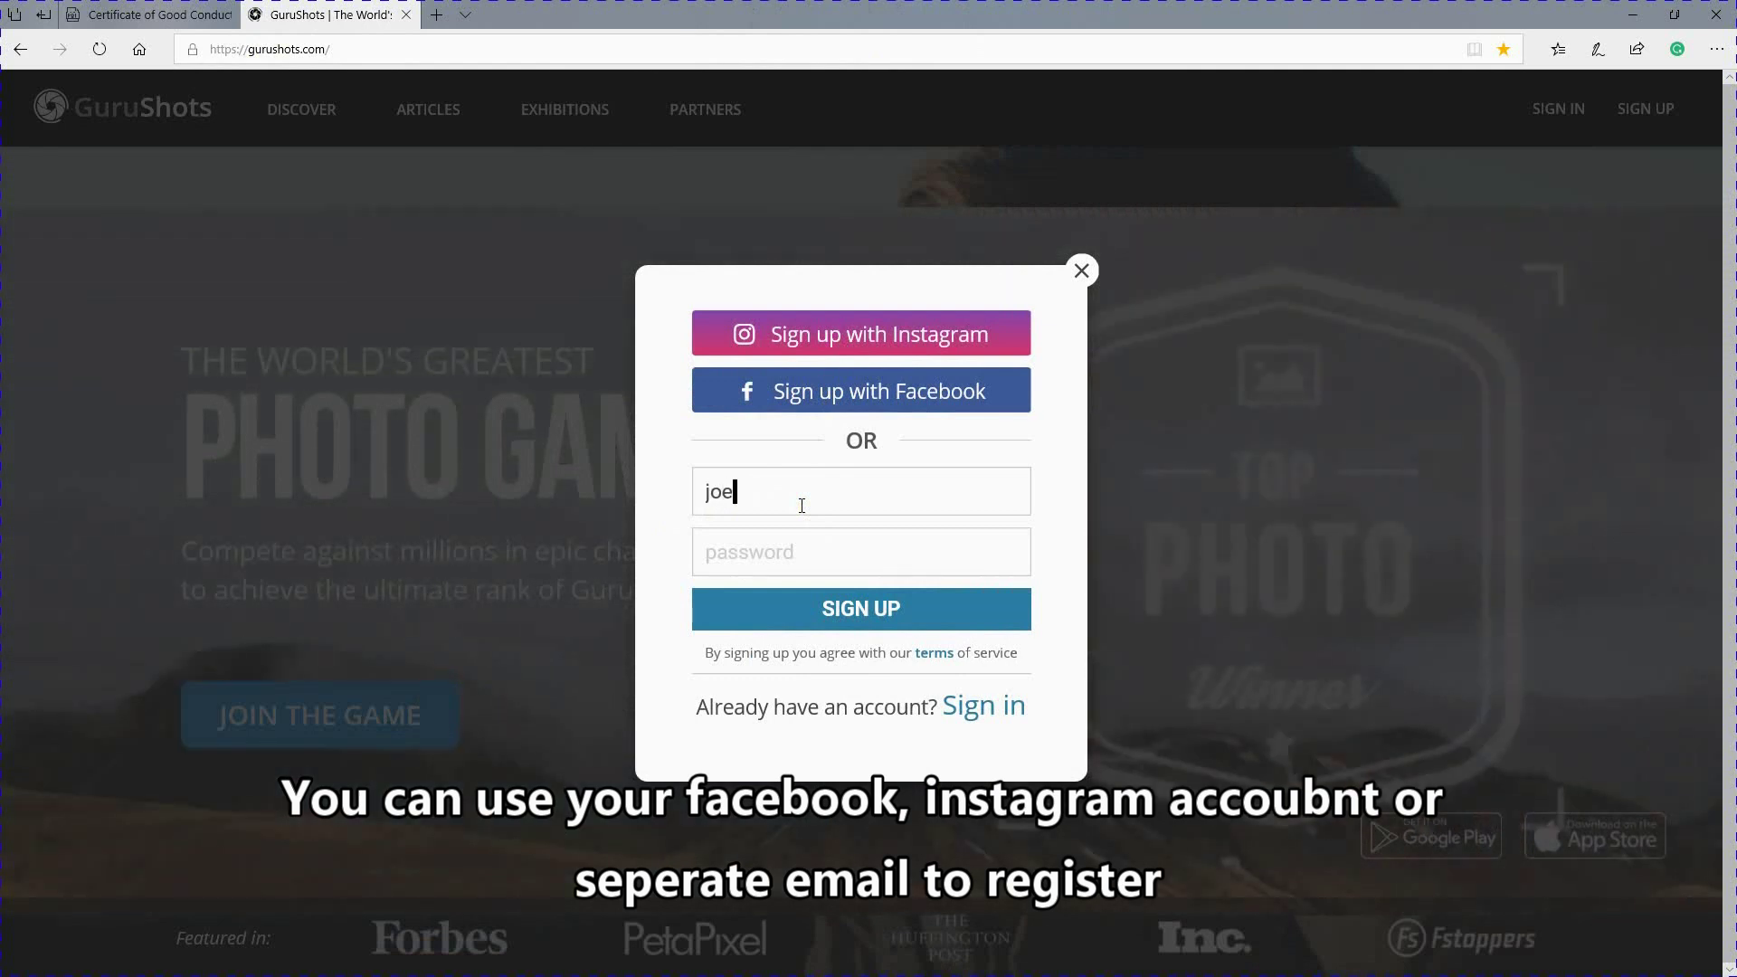
text(90)
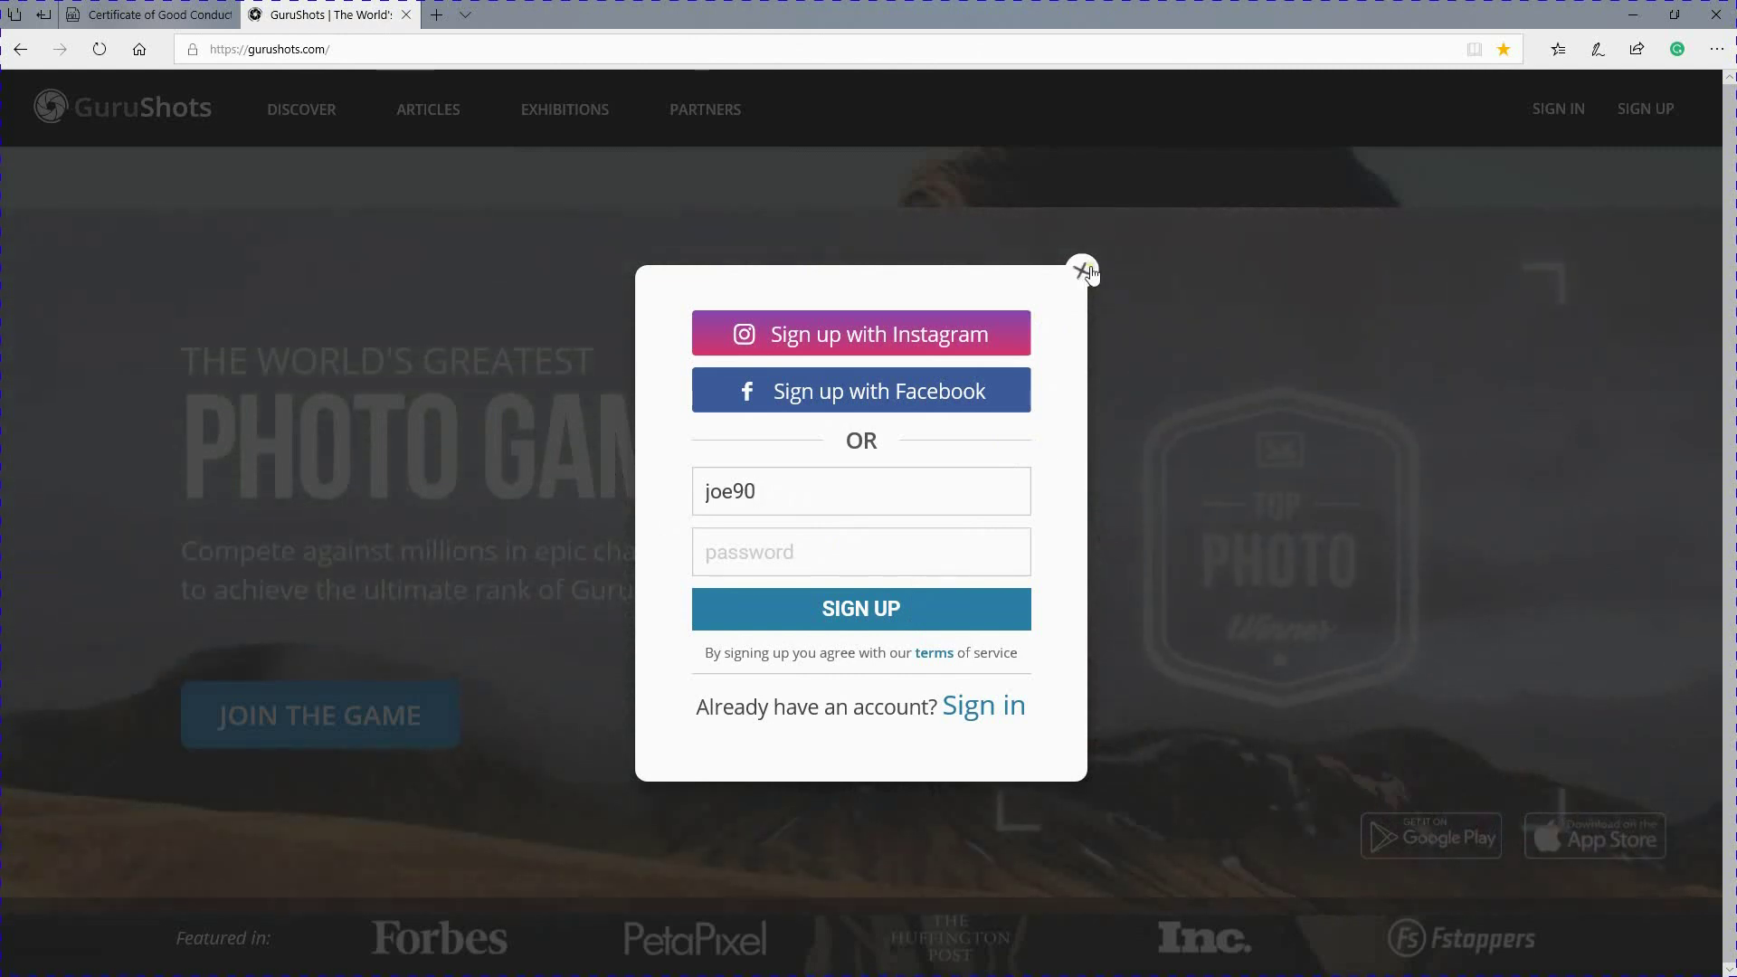
click(1081, 270)
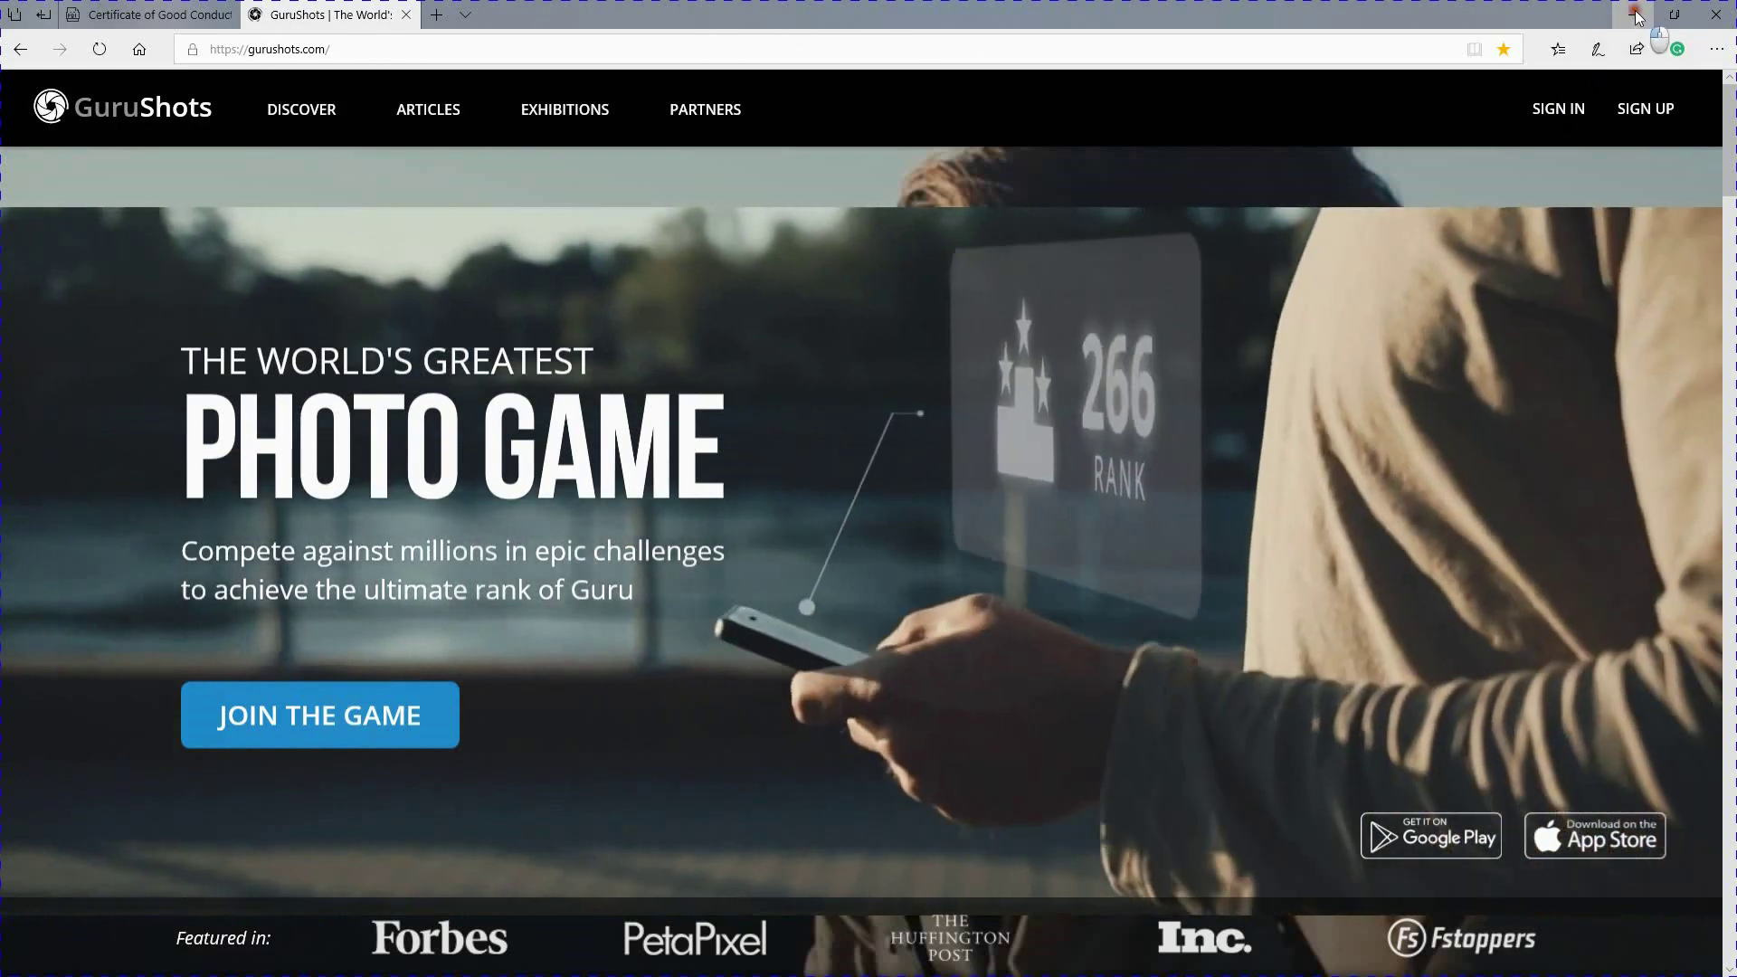
- Minimize the current browser window and switch to the Firefox window showing the signed-in GuruShots profile
click(1633, 14)
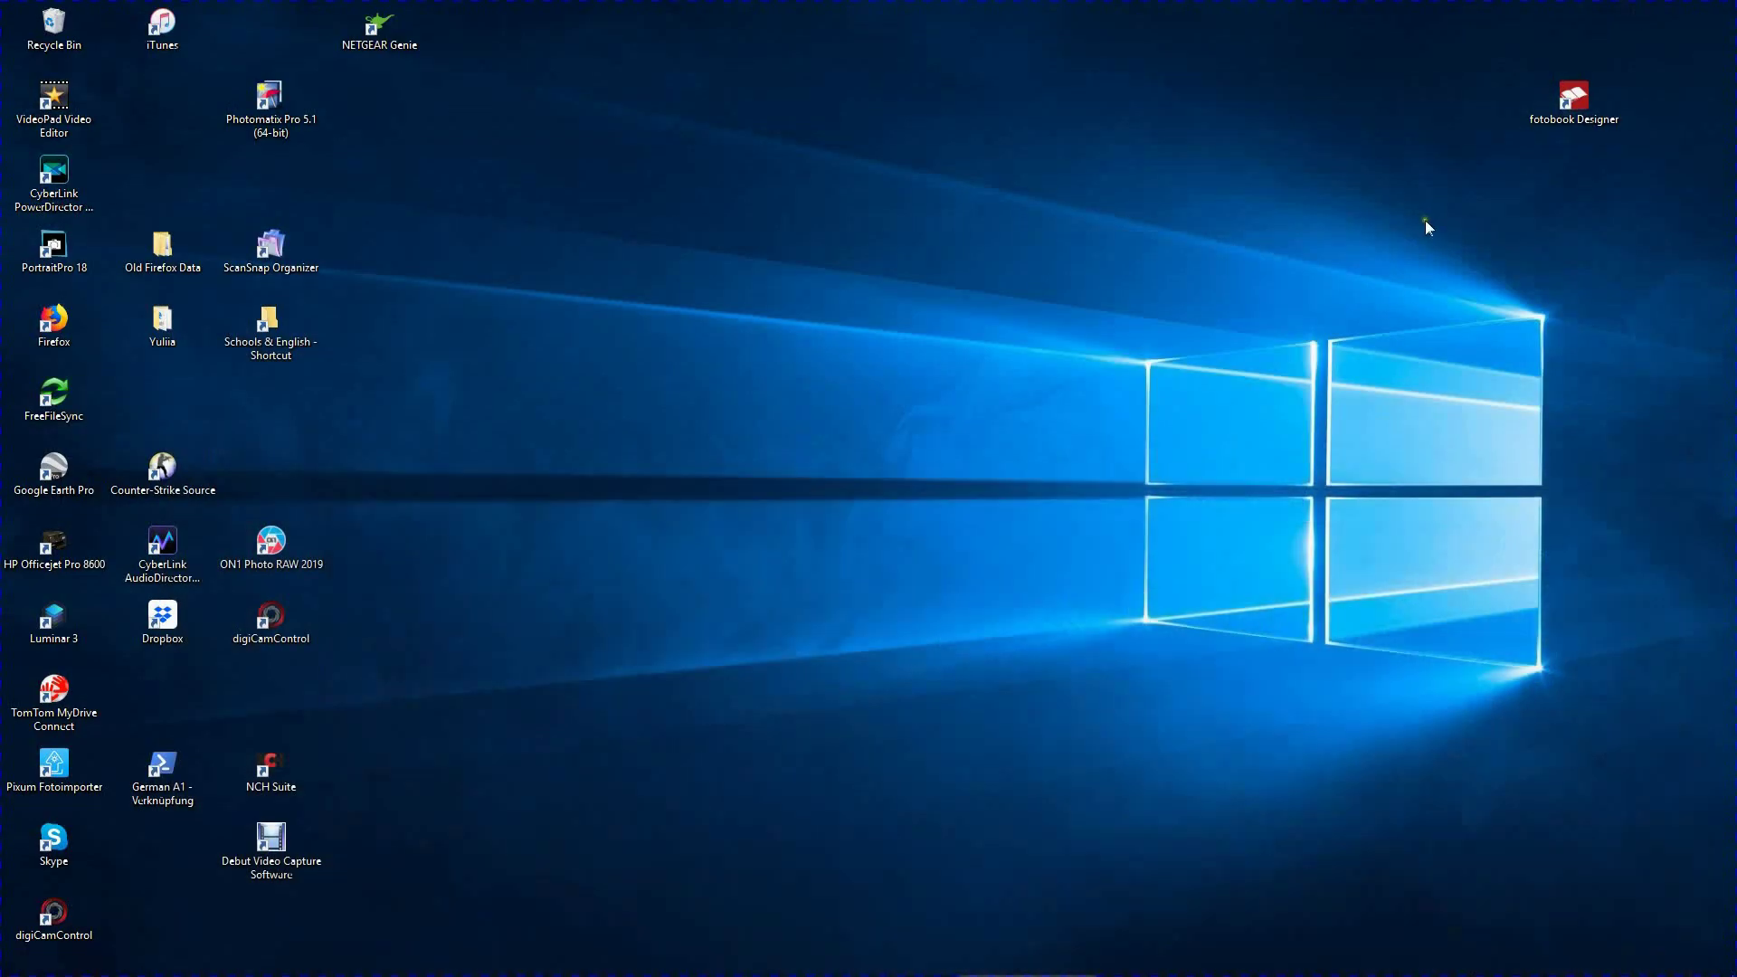
click(861, 961)
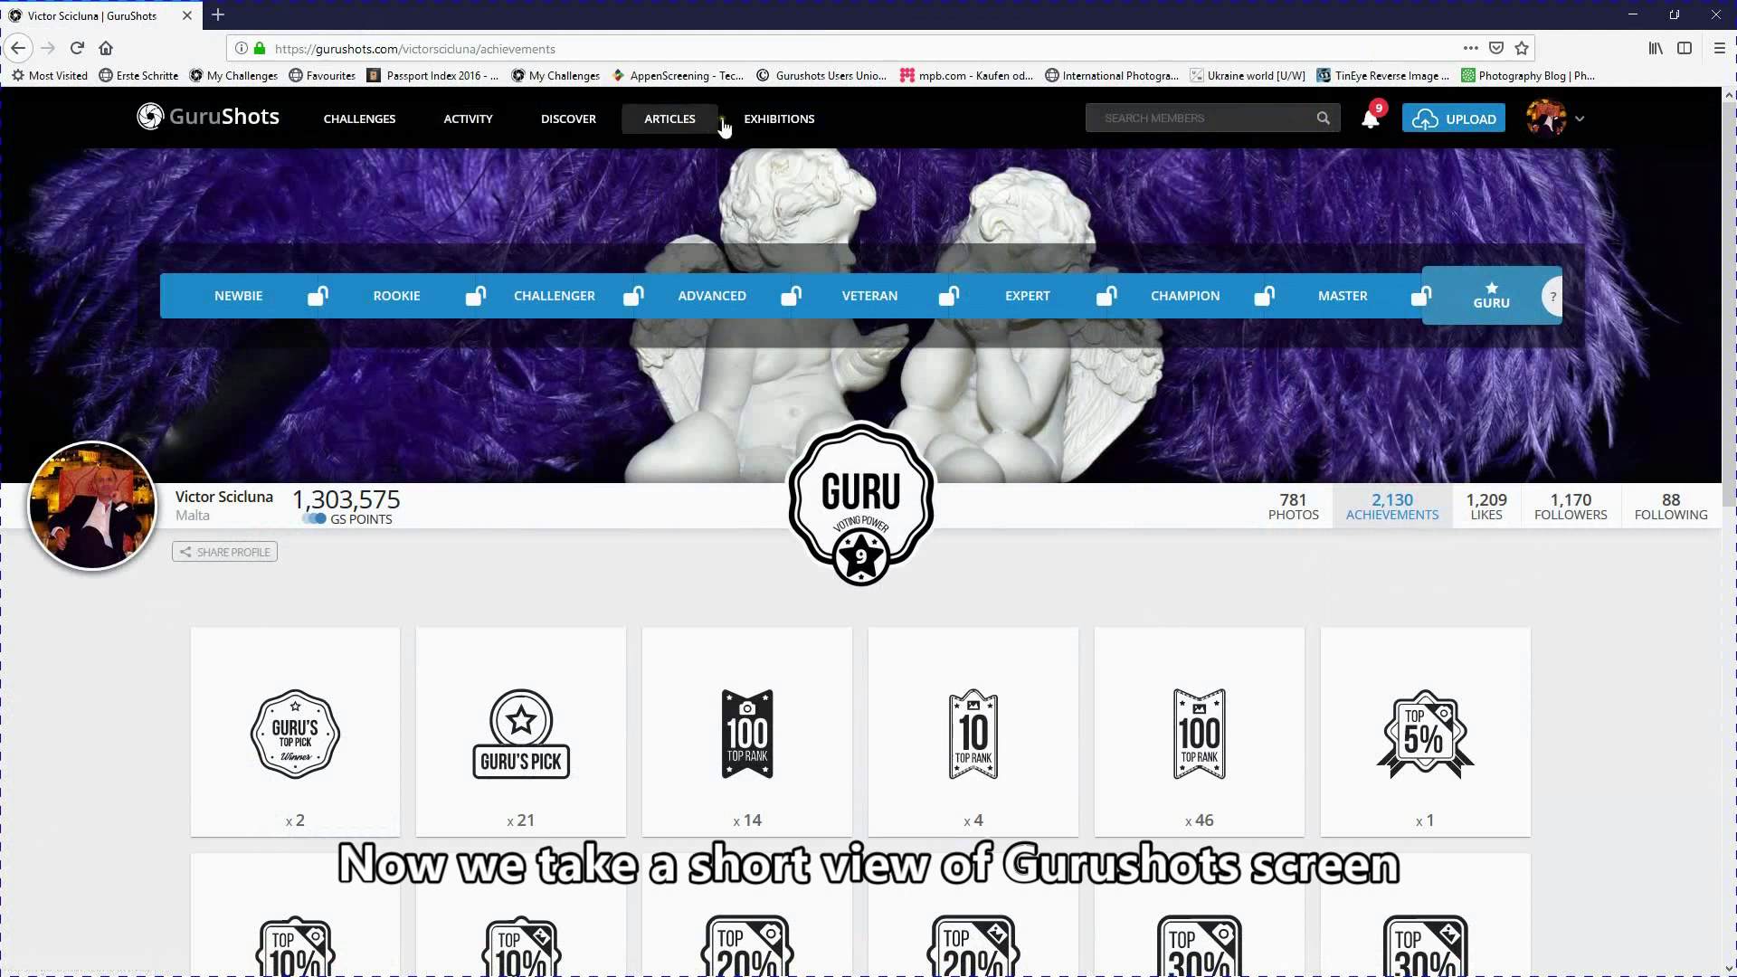
- Examine the unlock requirements for the ranks between Newbie and Guru on the profile's level bar
mouse_move(1548, 115)
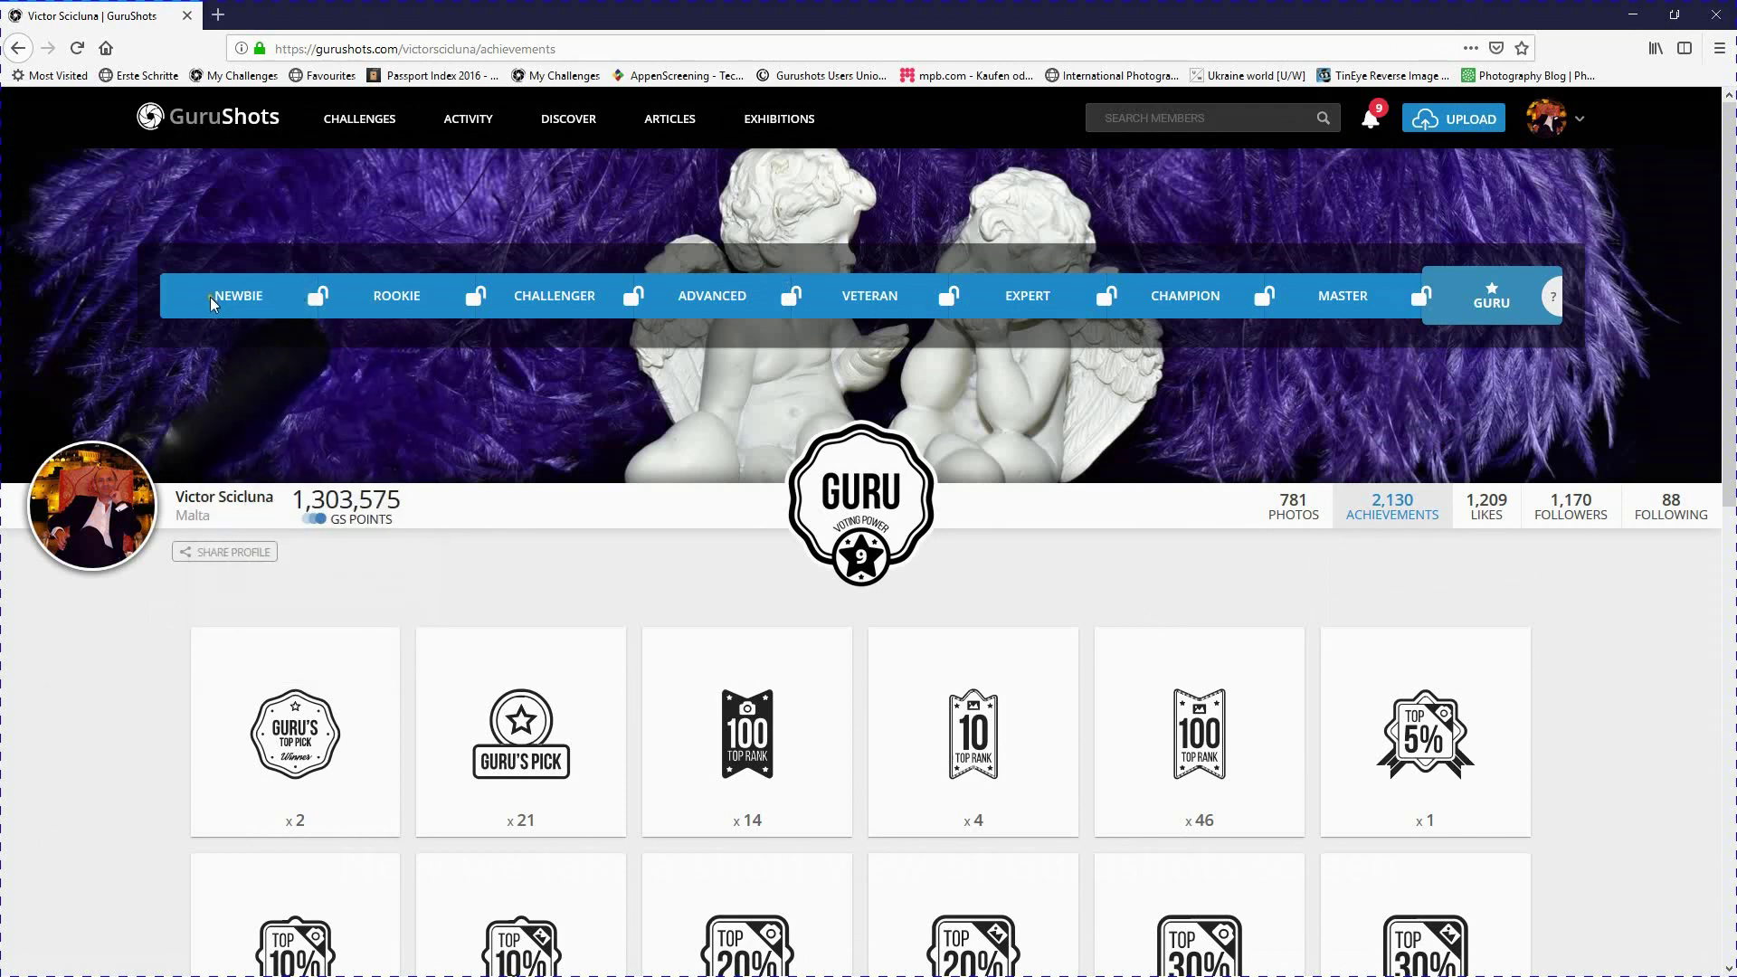
mouse_move(318, 300)
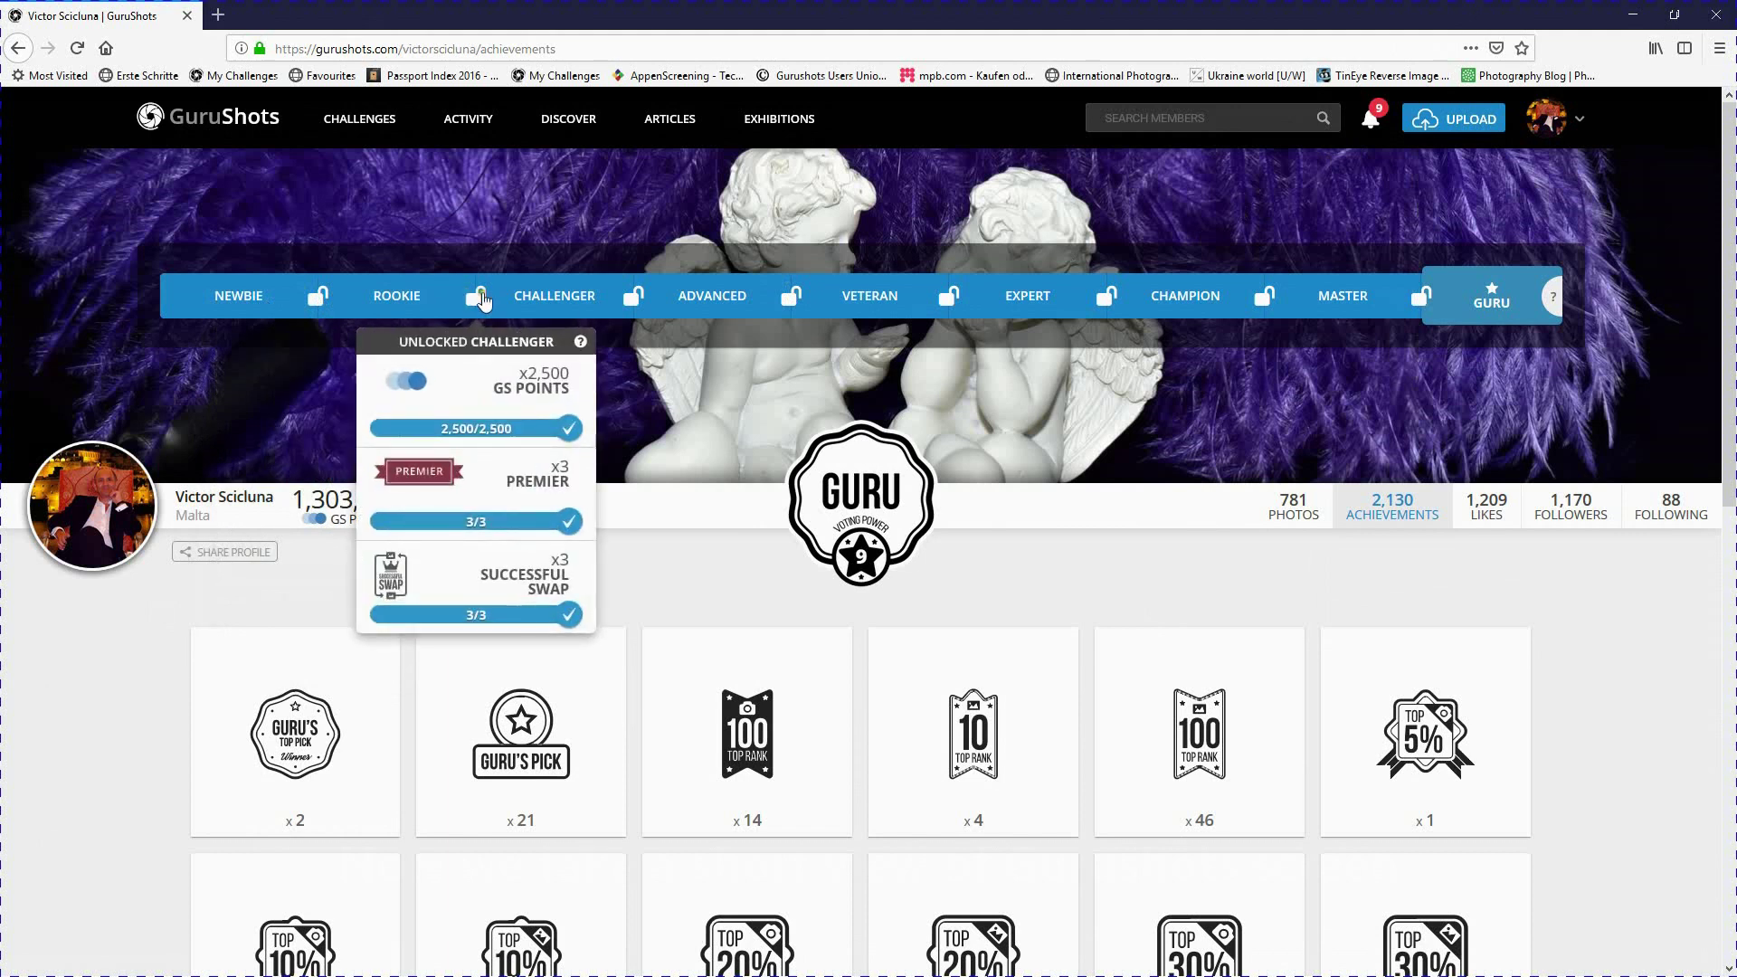
mouse_move(796, 305)
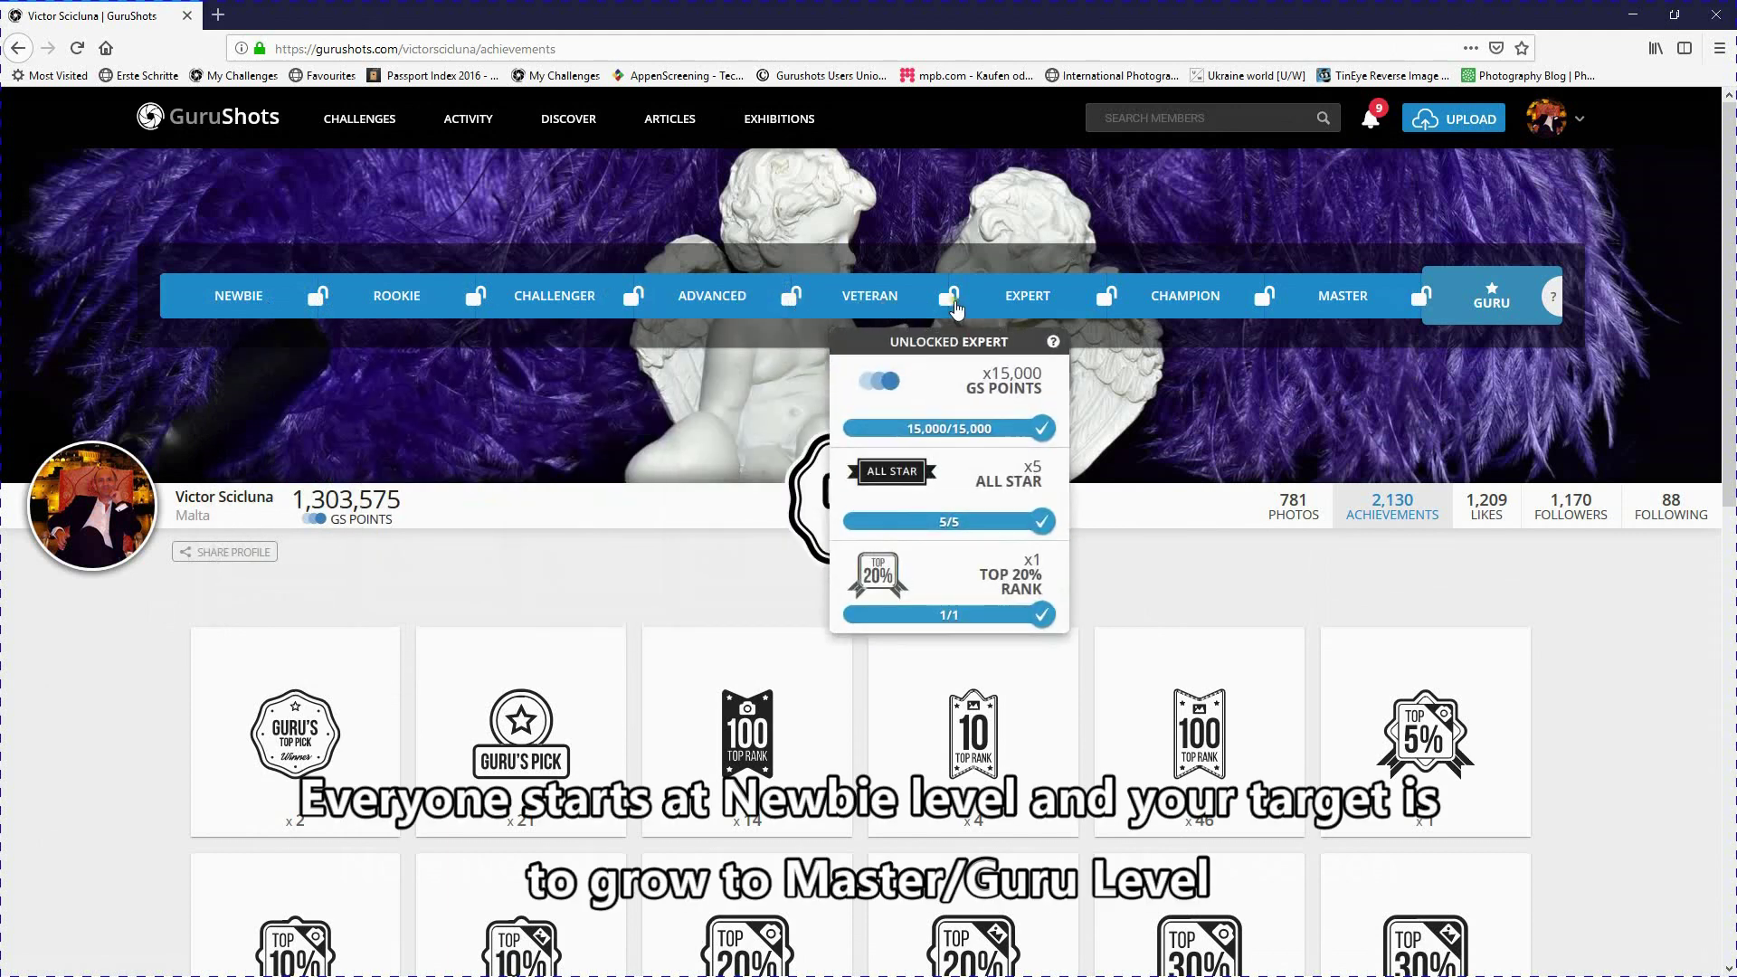
mouse_move(1269, 299)
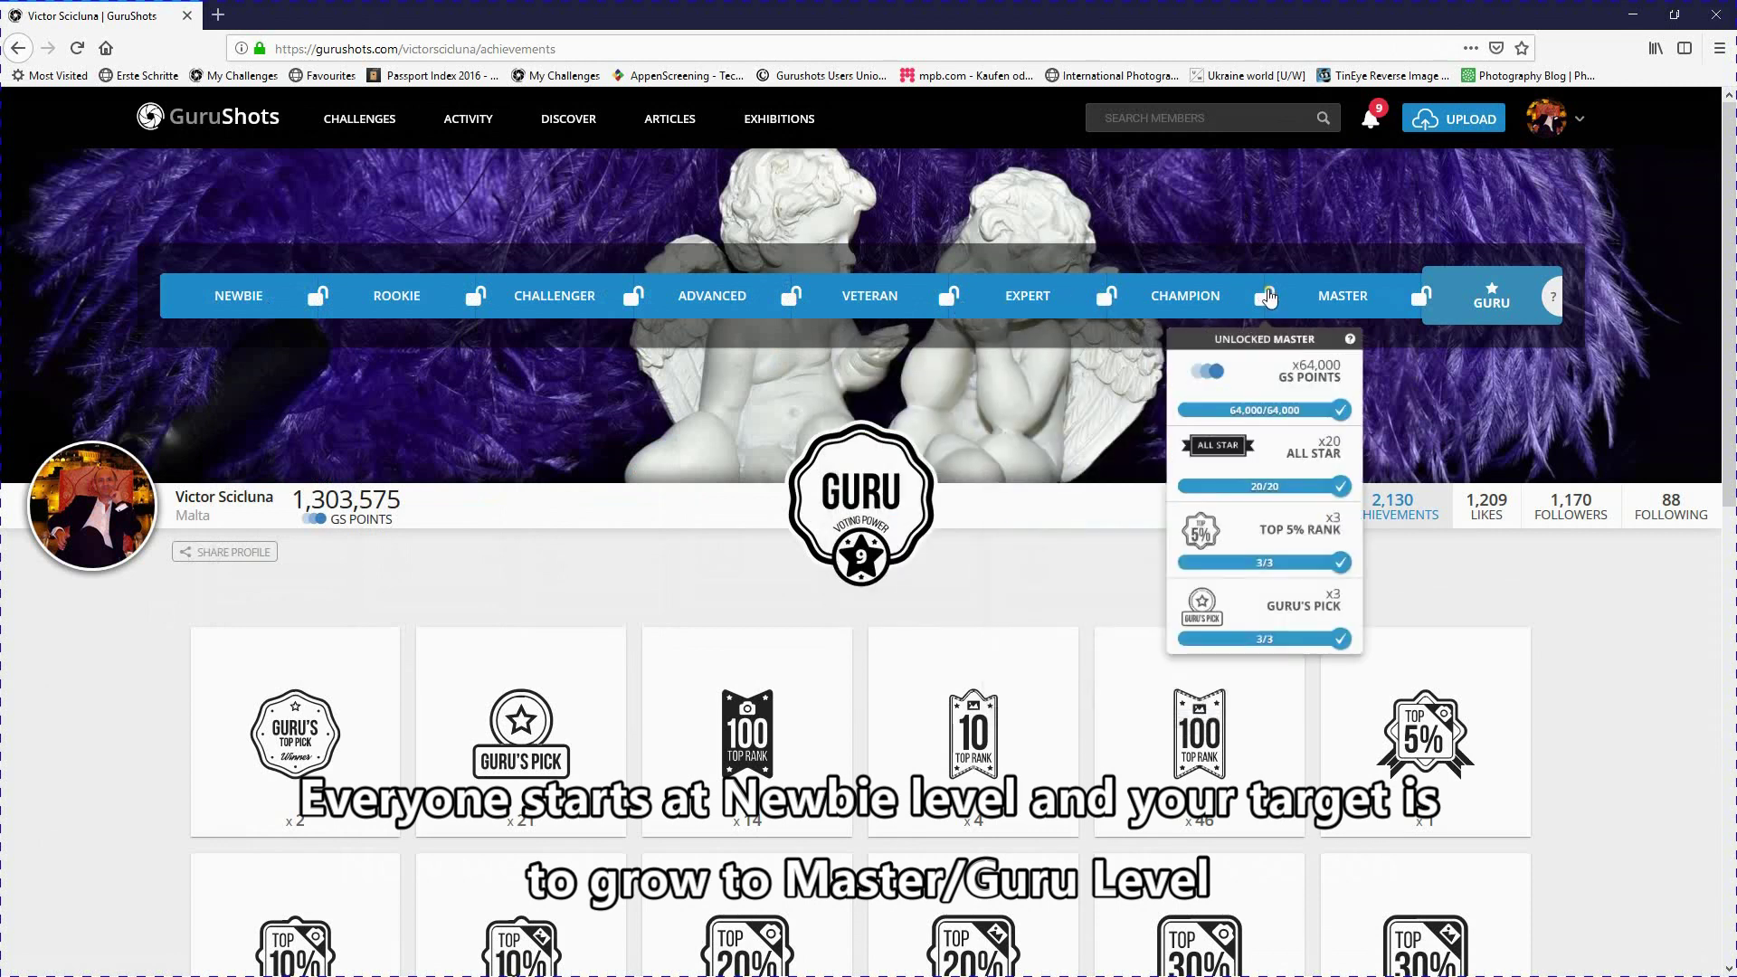
mouse_move(1421, 303)
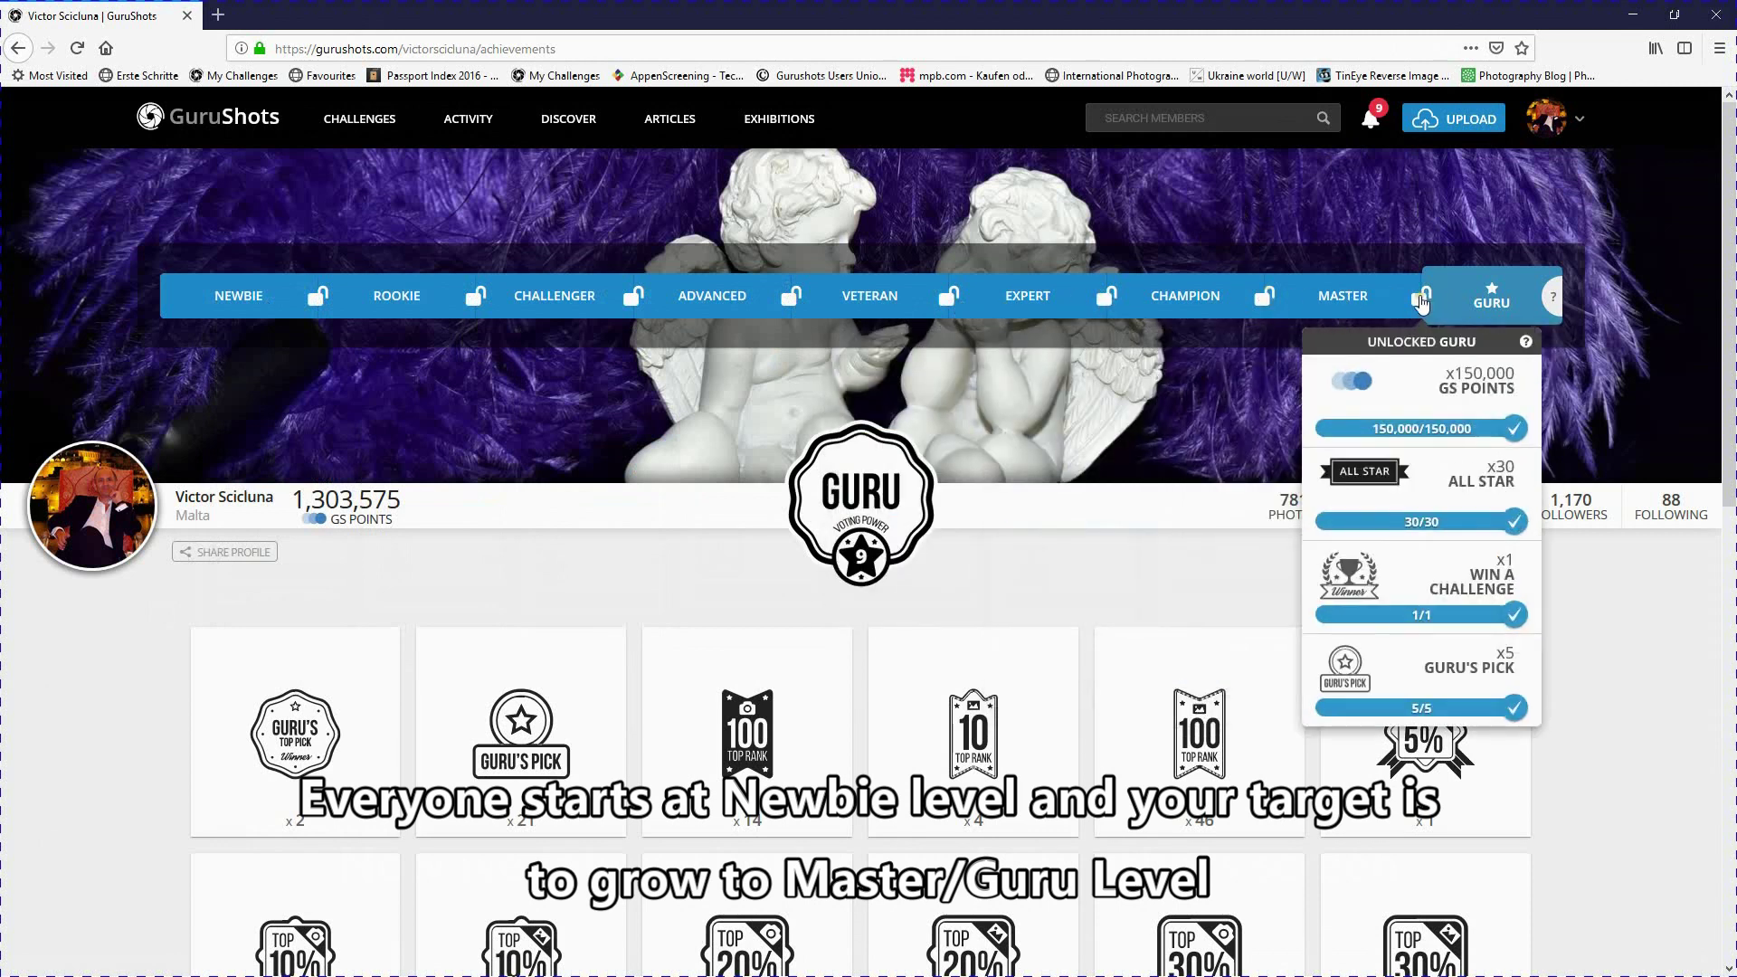
mouse_move(1537, 298)
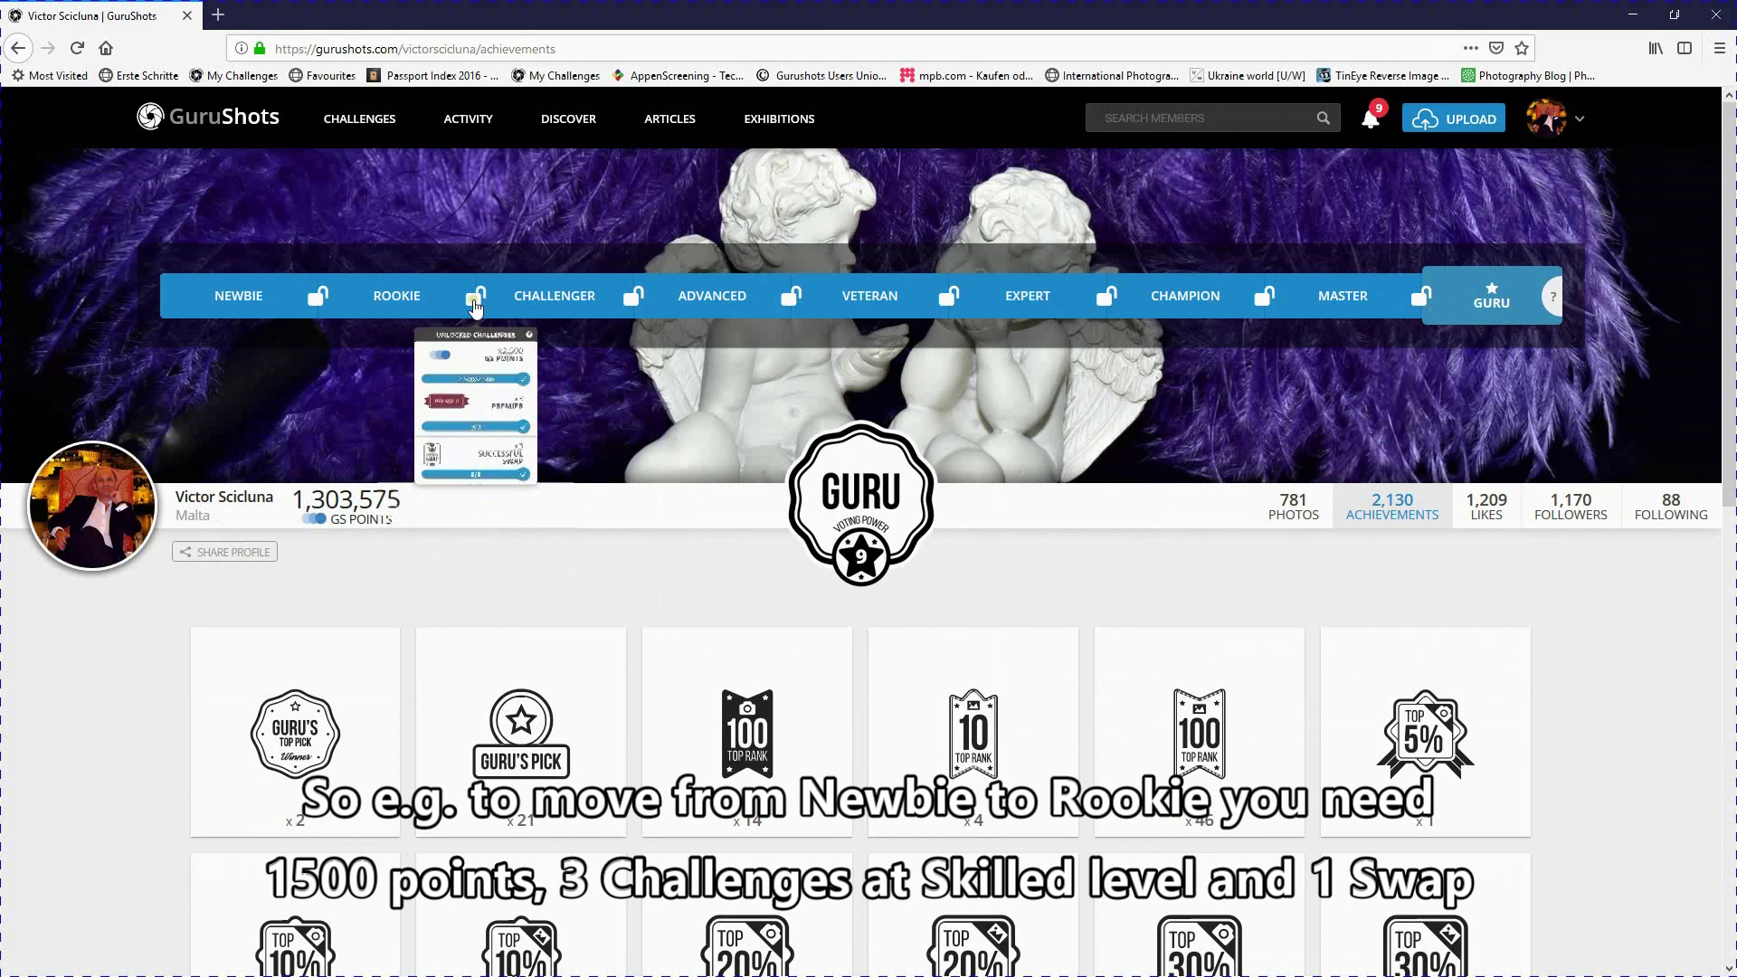
mouse_move(475, 306)
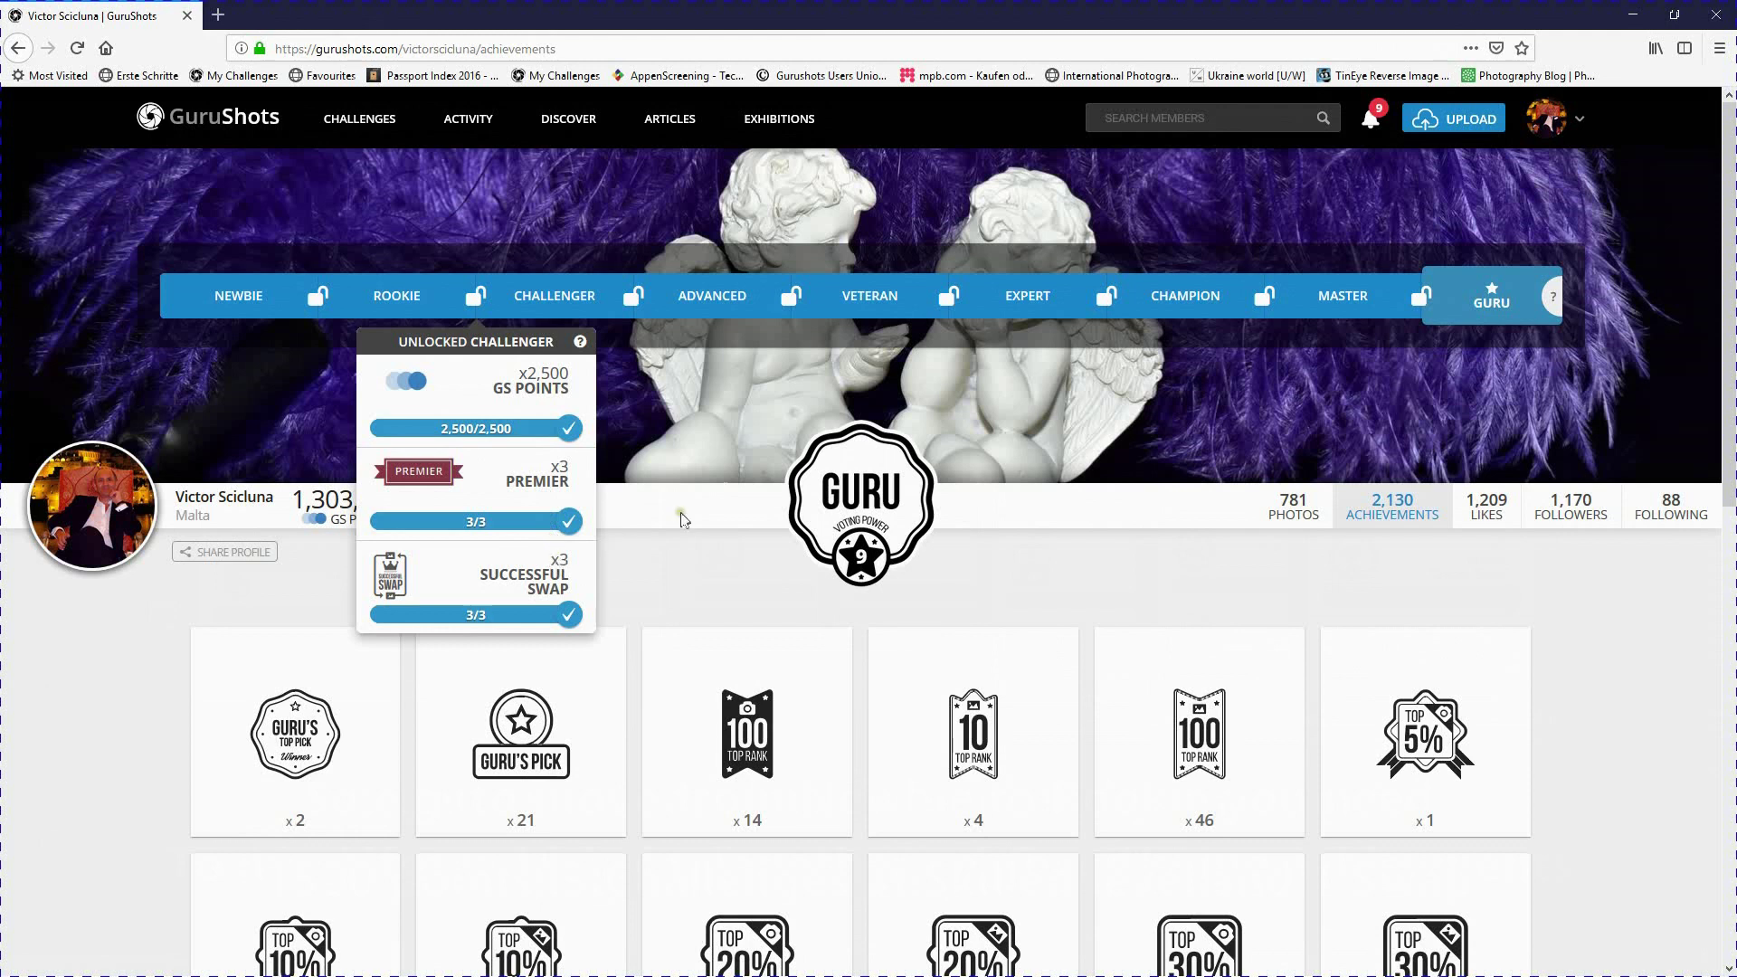
mouse_move(951, 302)
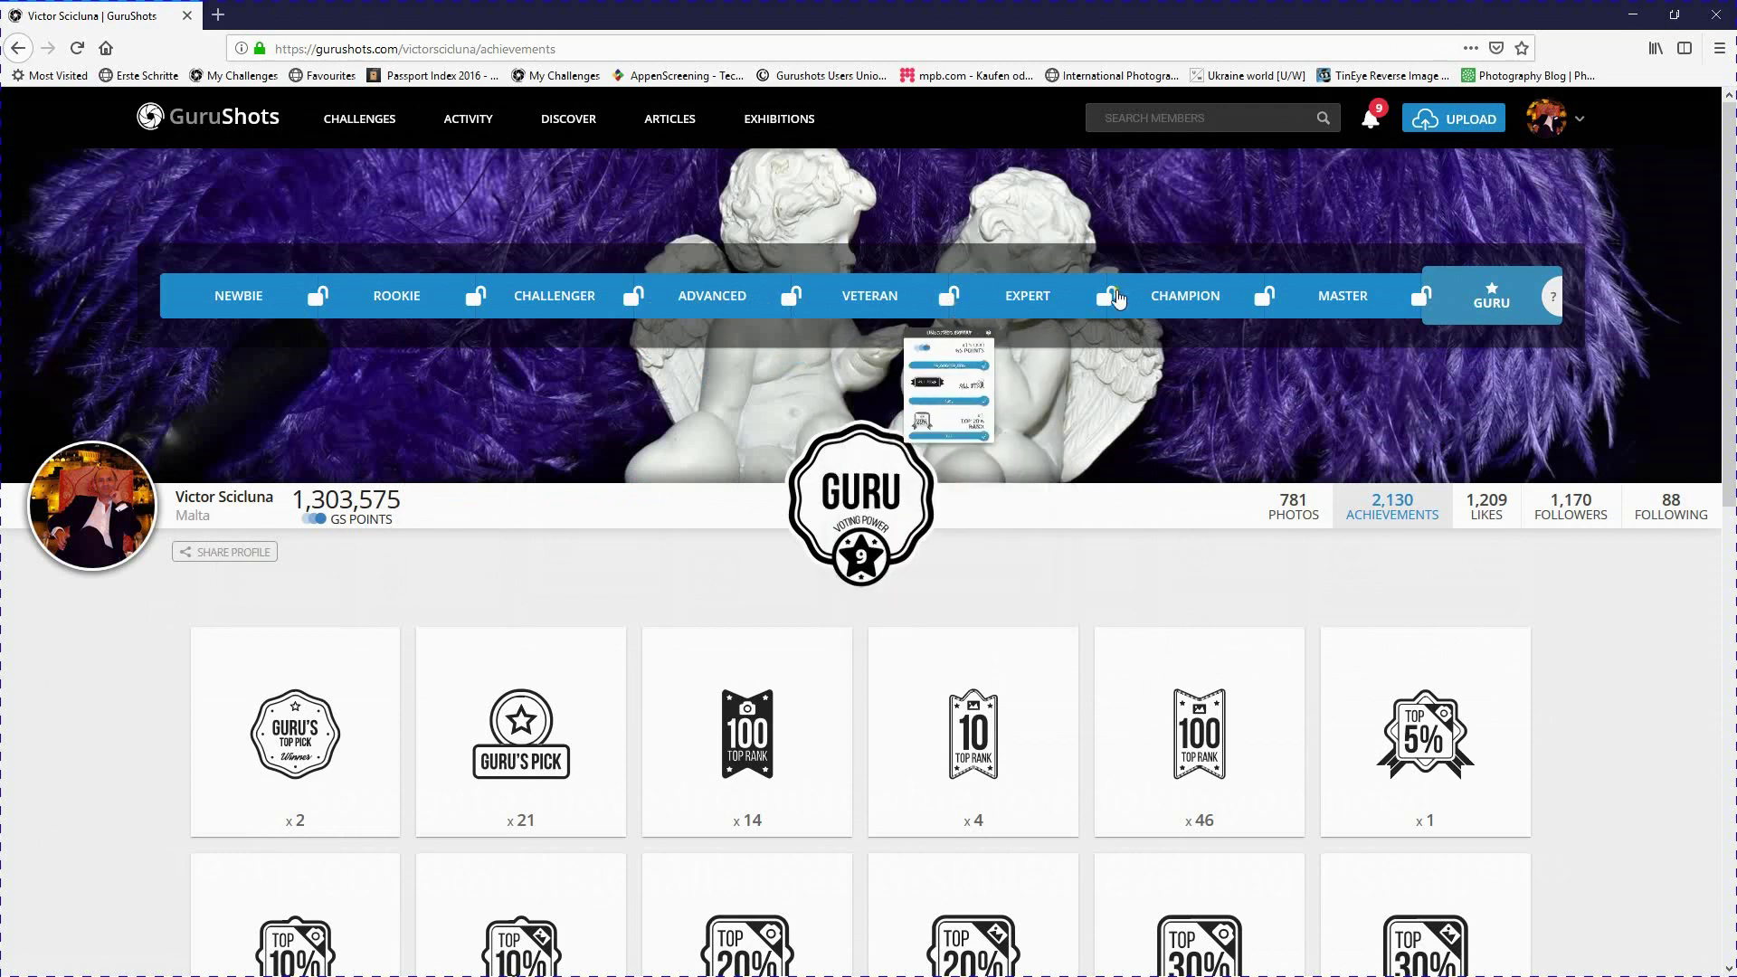
mouse_move(1110, 308)
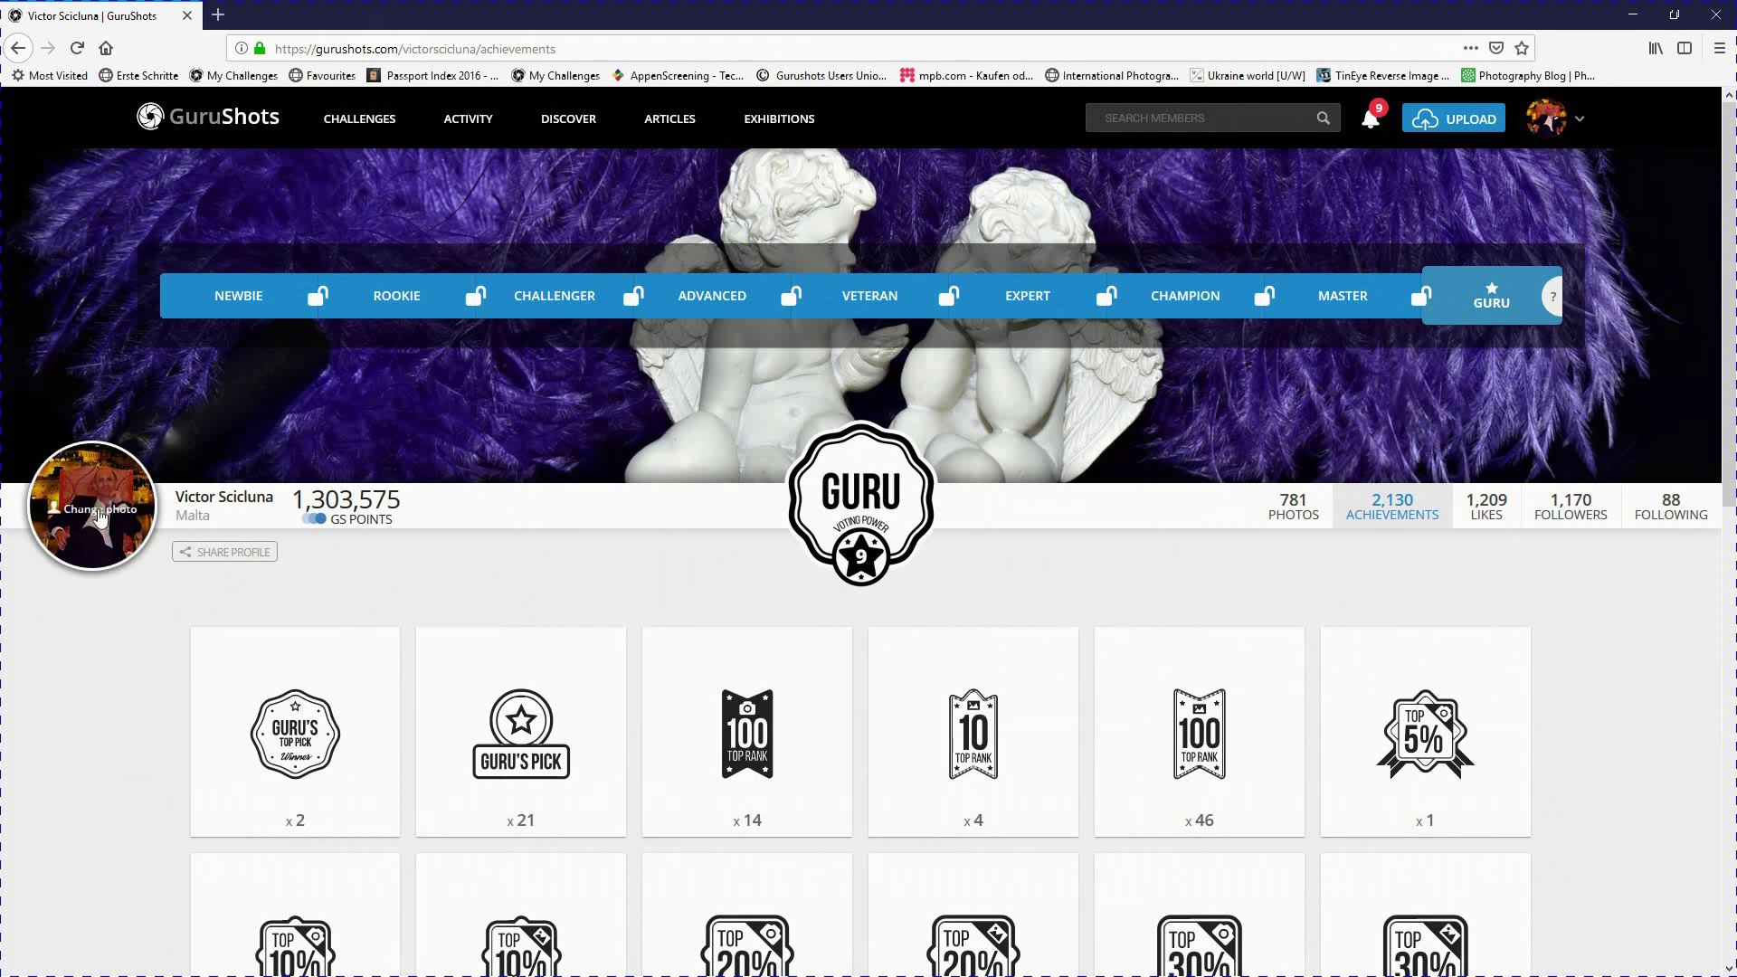
- Open the profile's photos page and look through the photos already uploaded
click(571, 378)
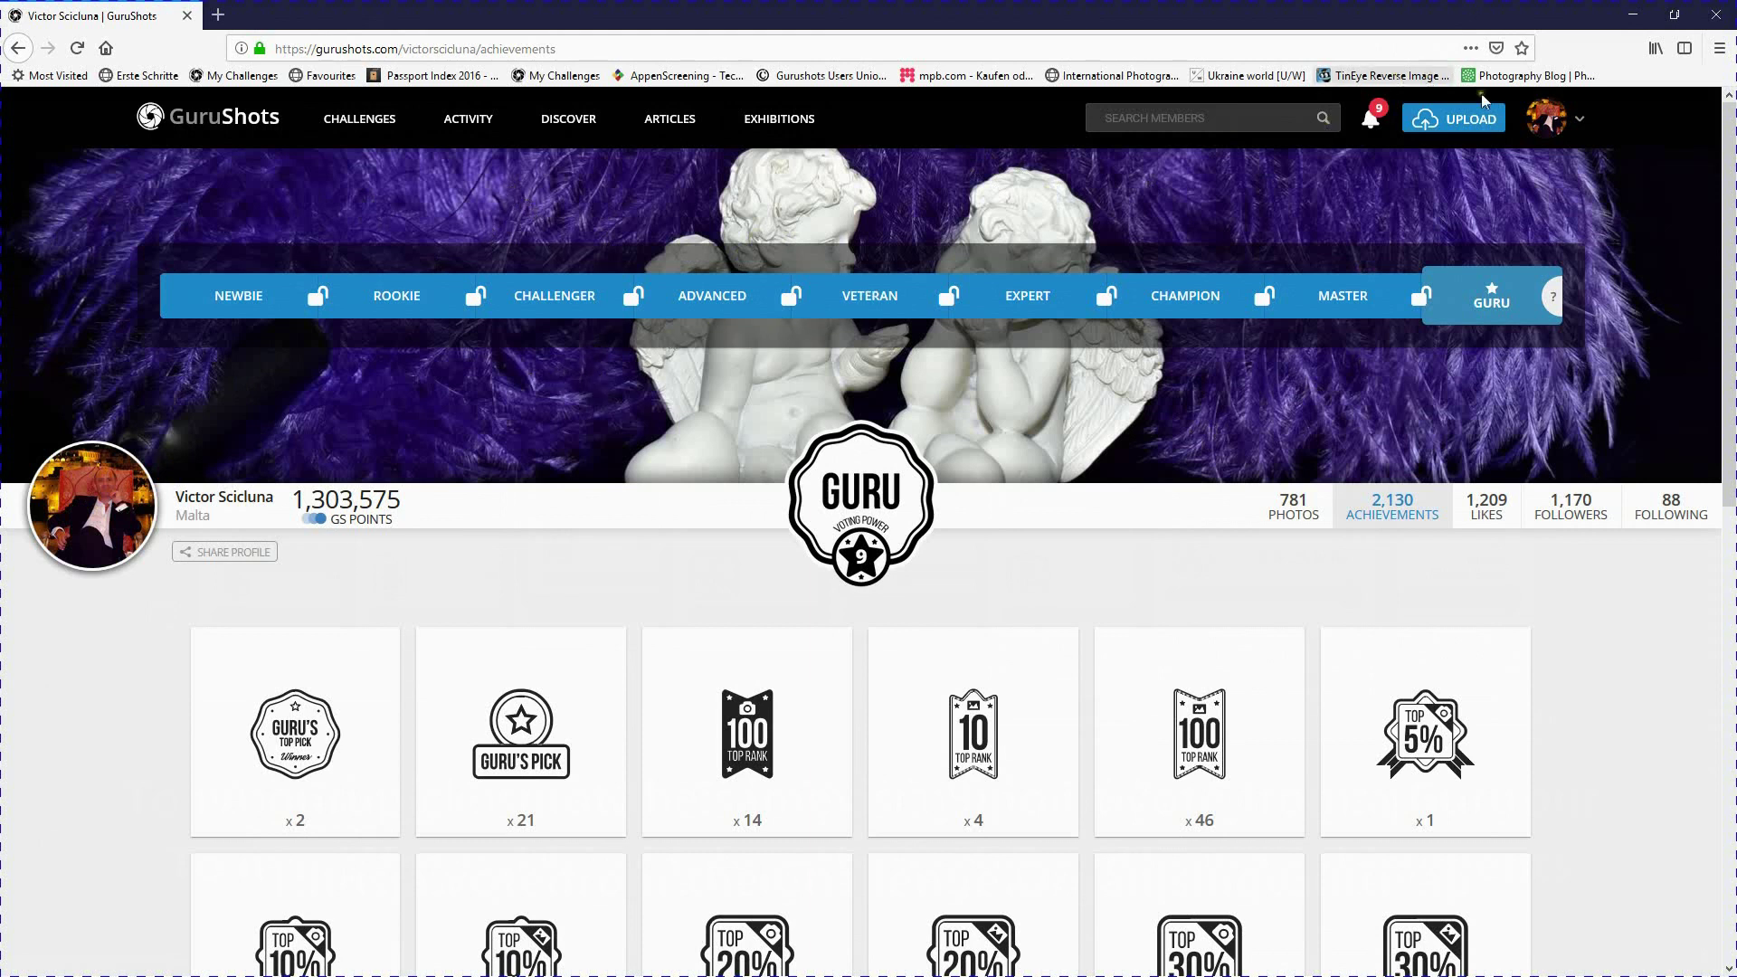
click(1547, 119)
click(1522, 175)
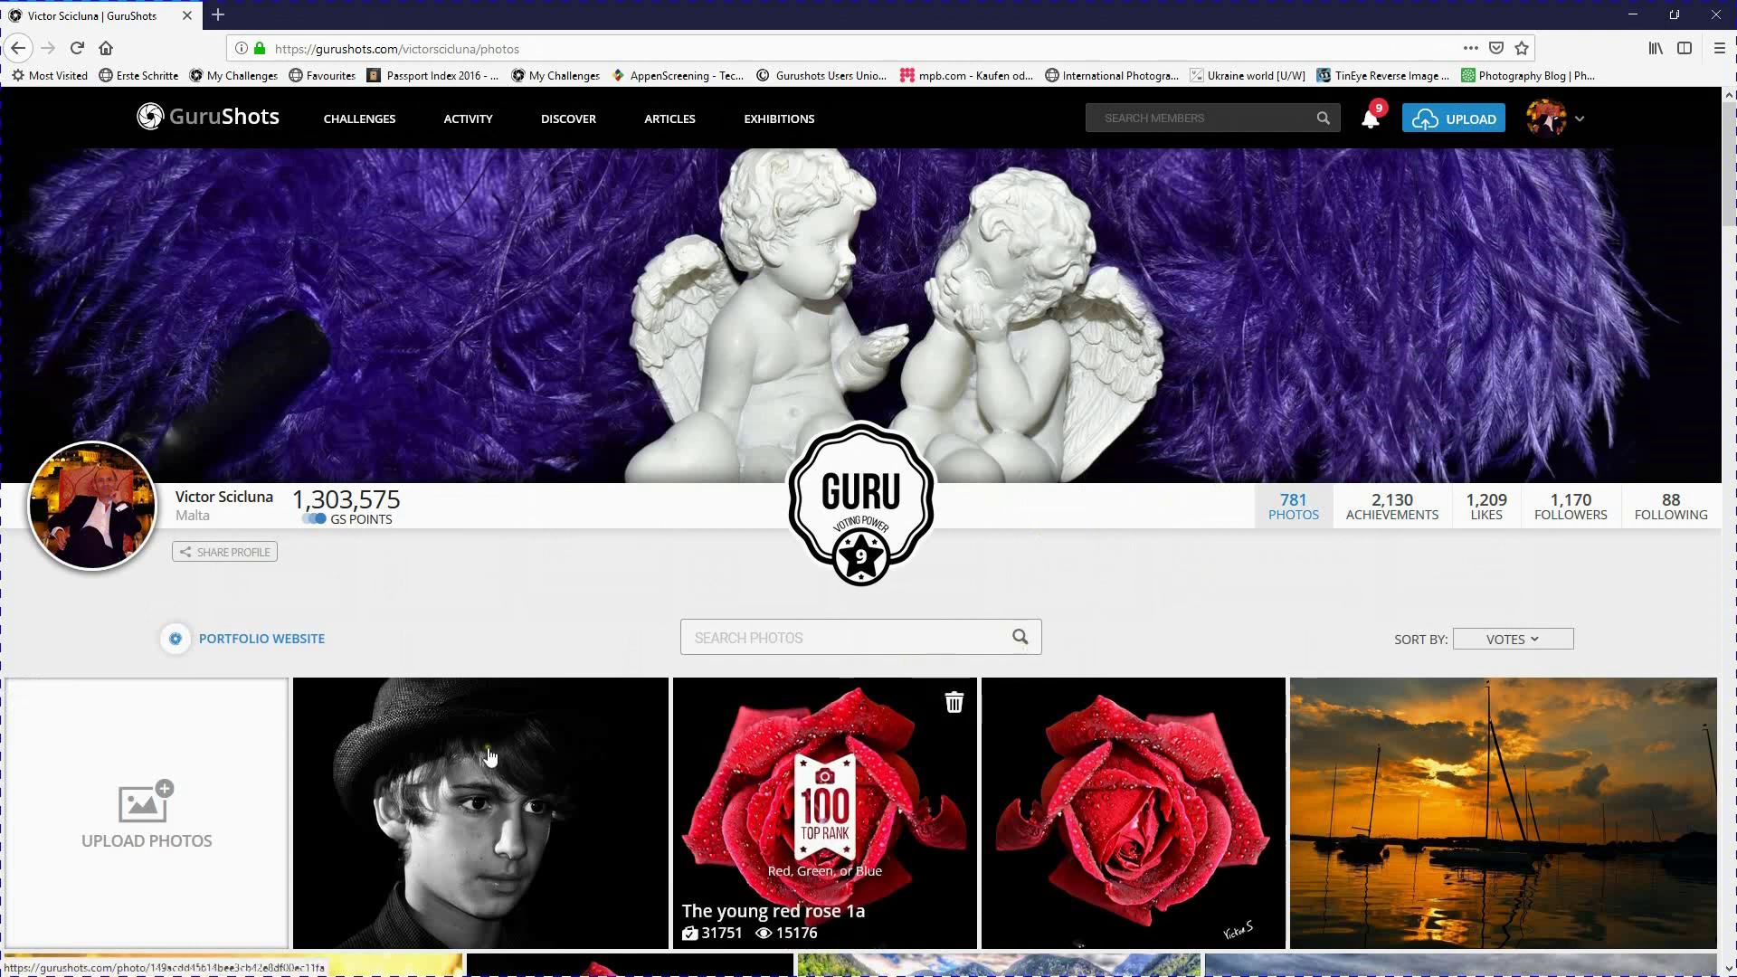
scroll(489, 755, down, 3)
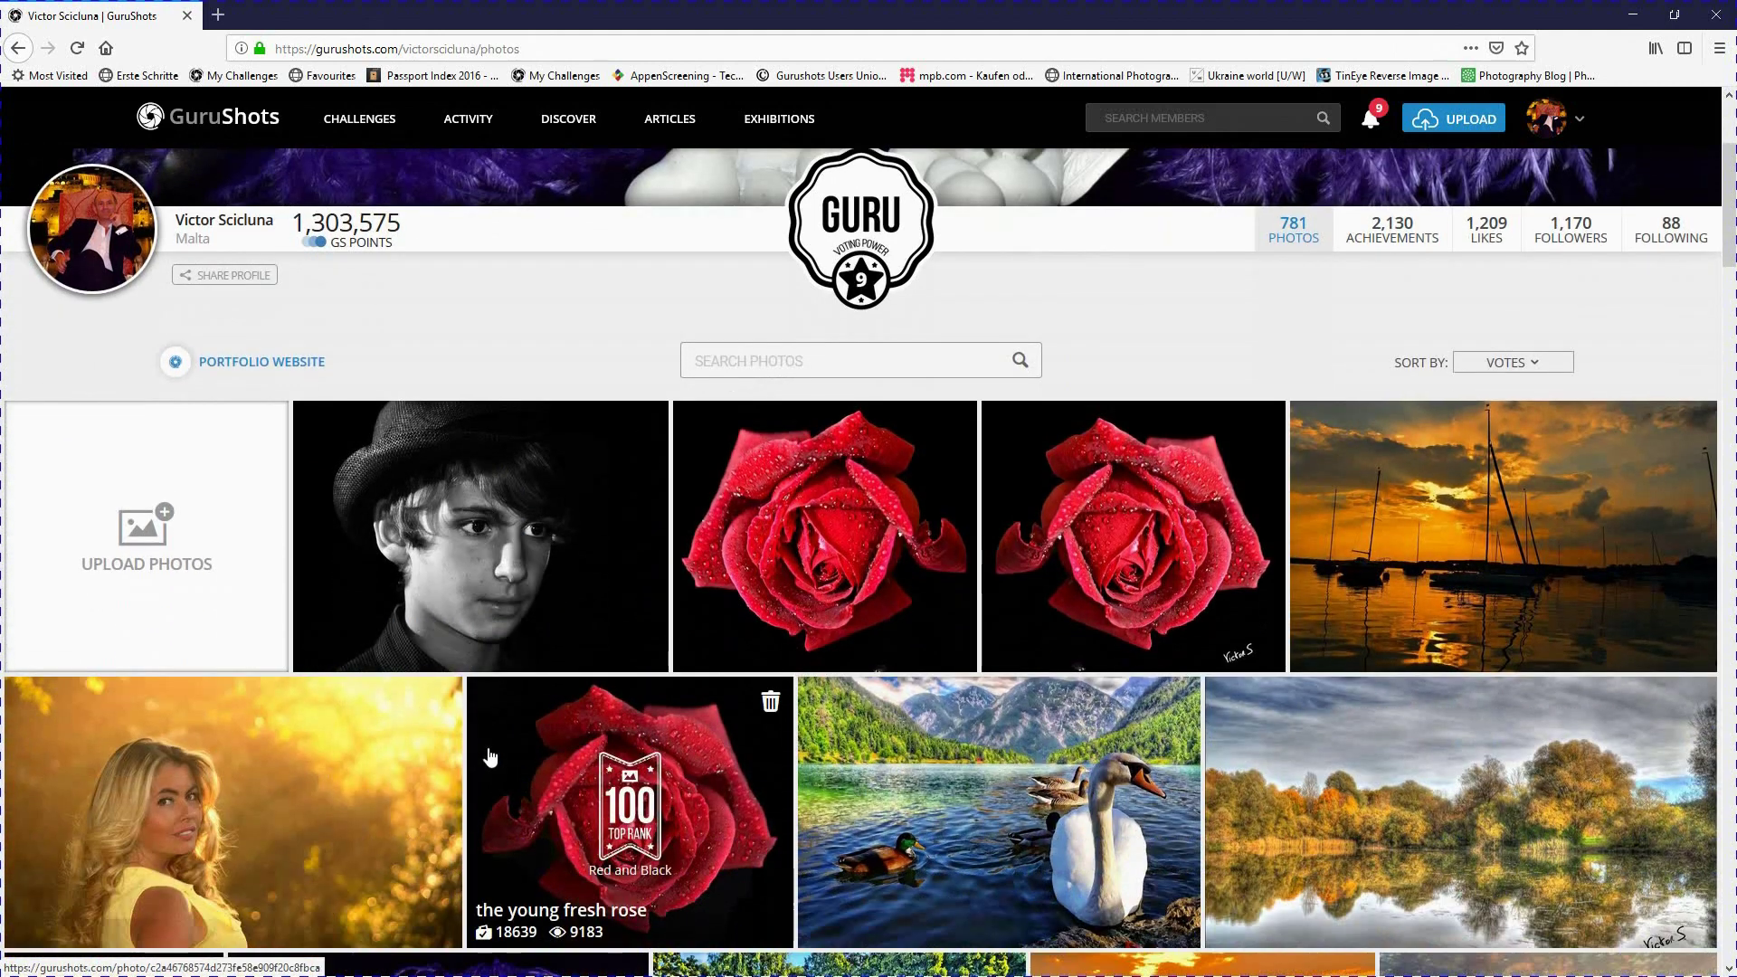
scroll(488, 755, up, 3)
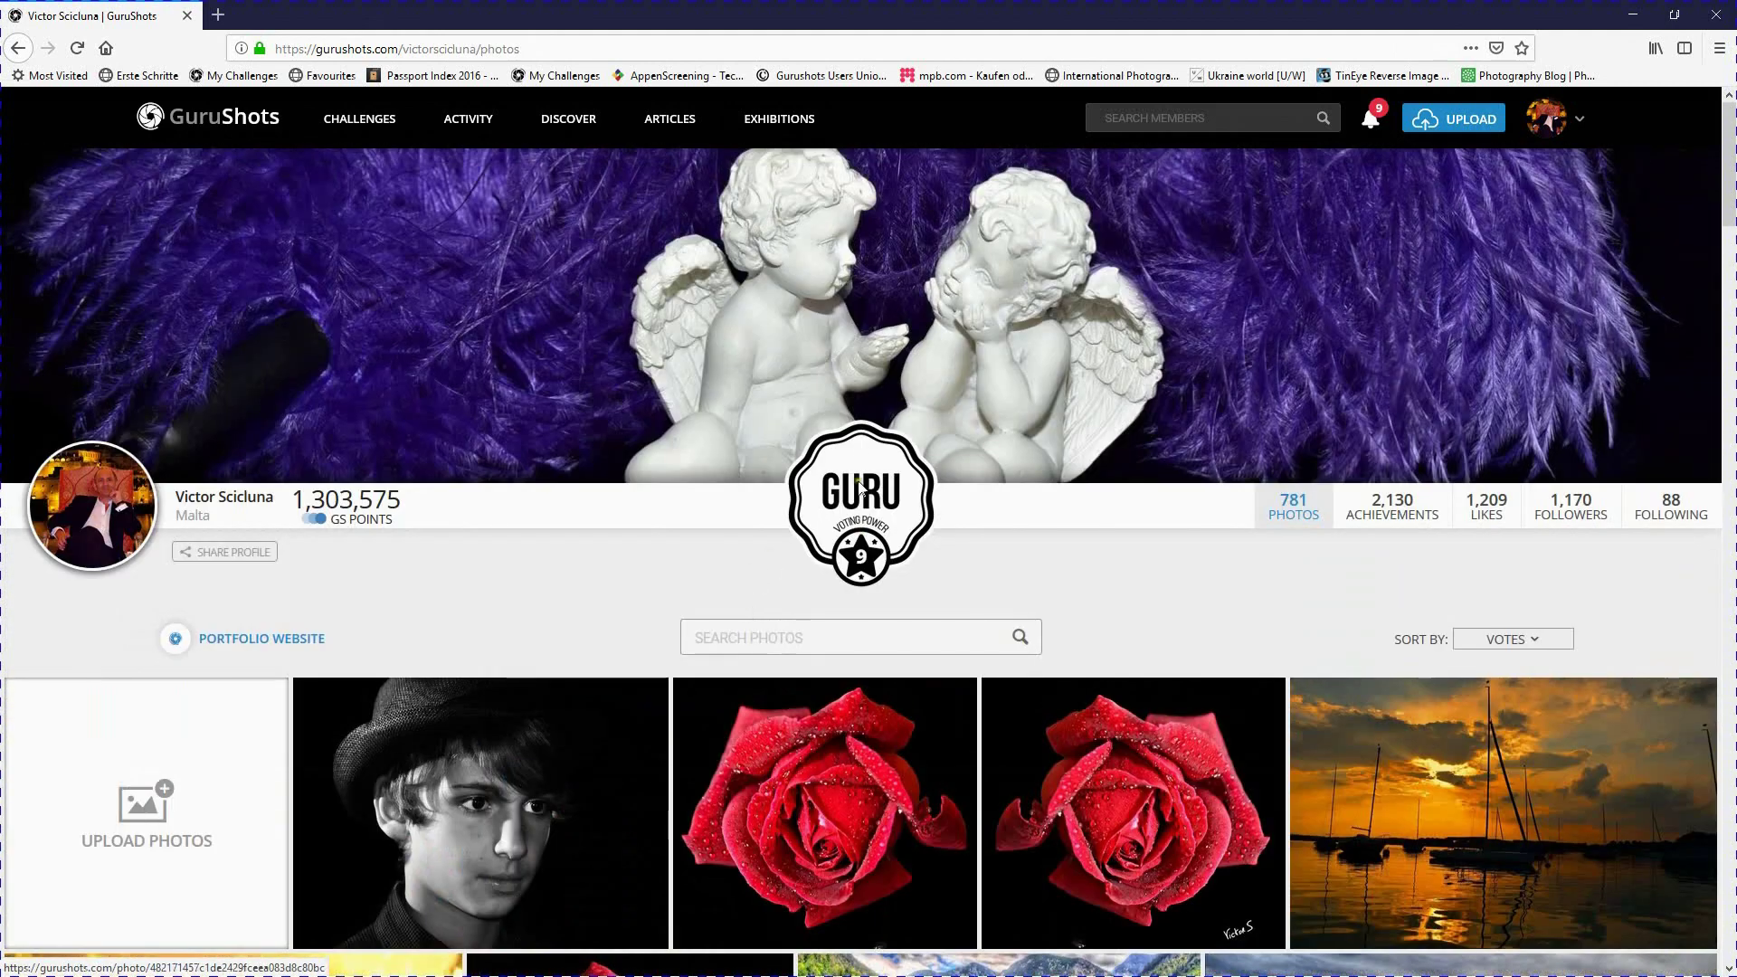
- Start a profile photo upload from the computer, browse to the Gurushots folder and display its files as thumbnails
click(1447, 127)
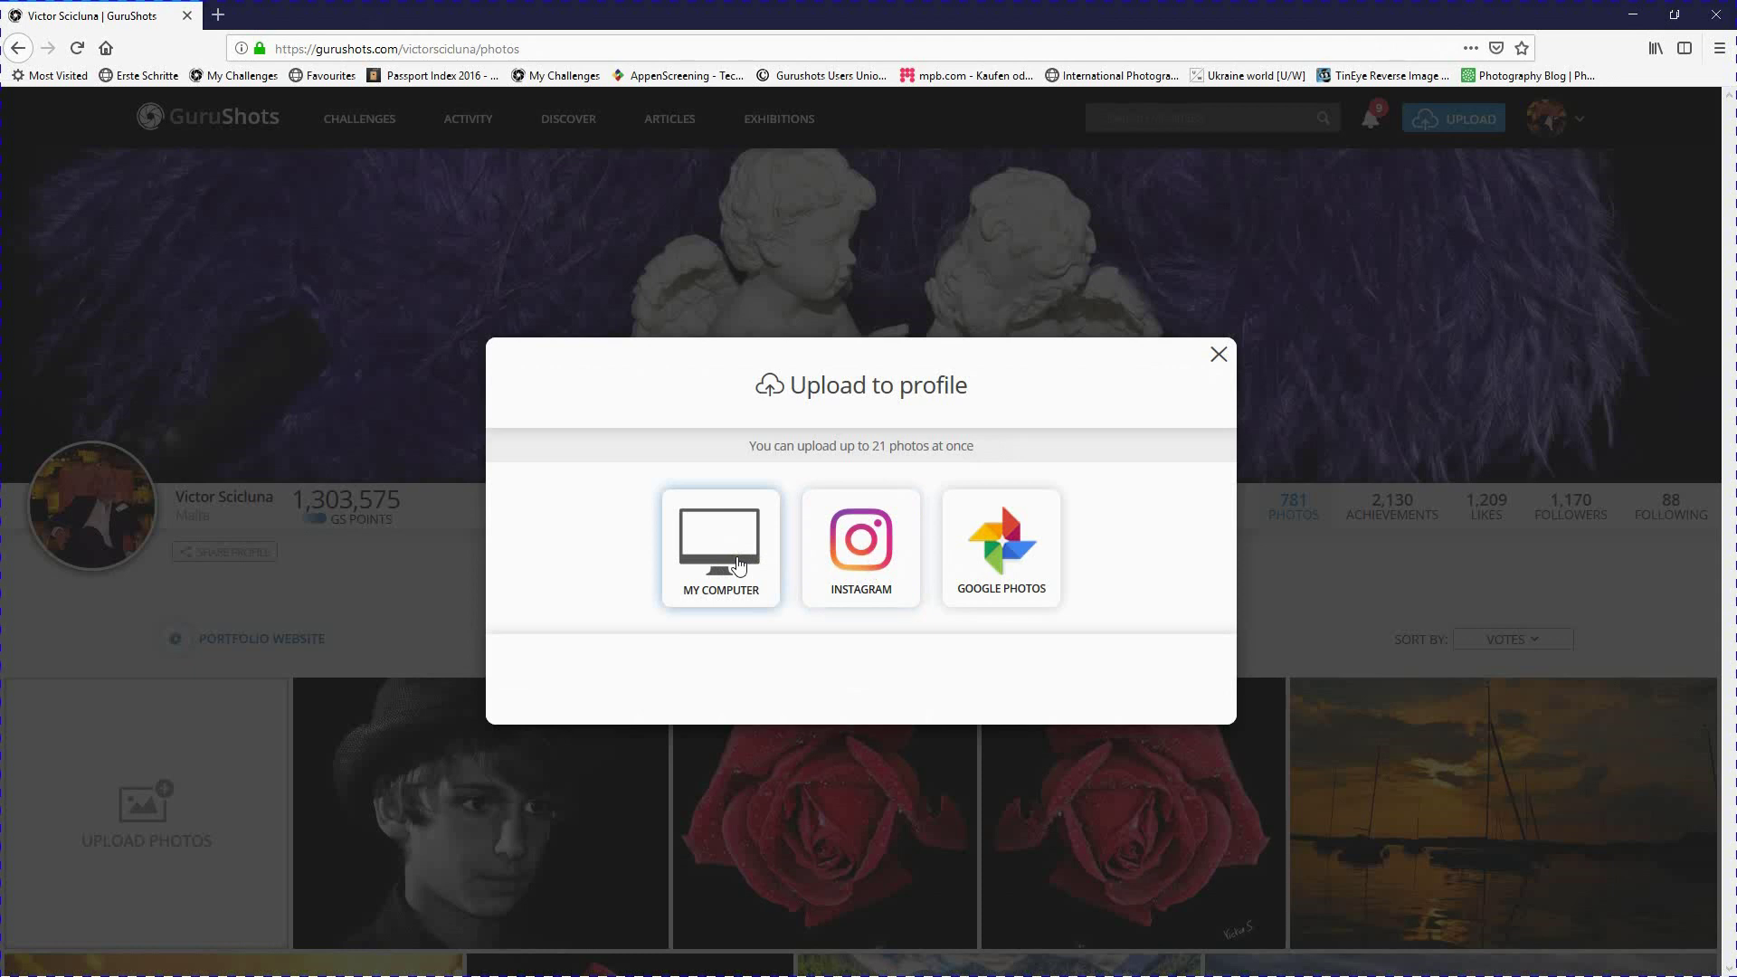
click(755, 586)
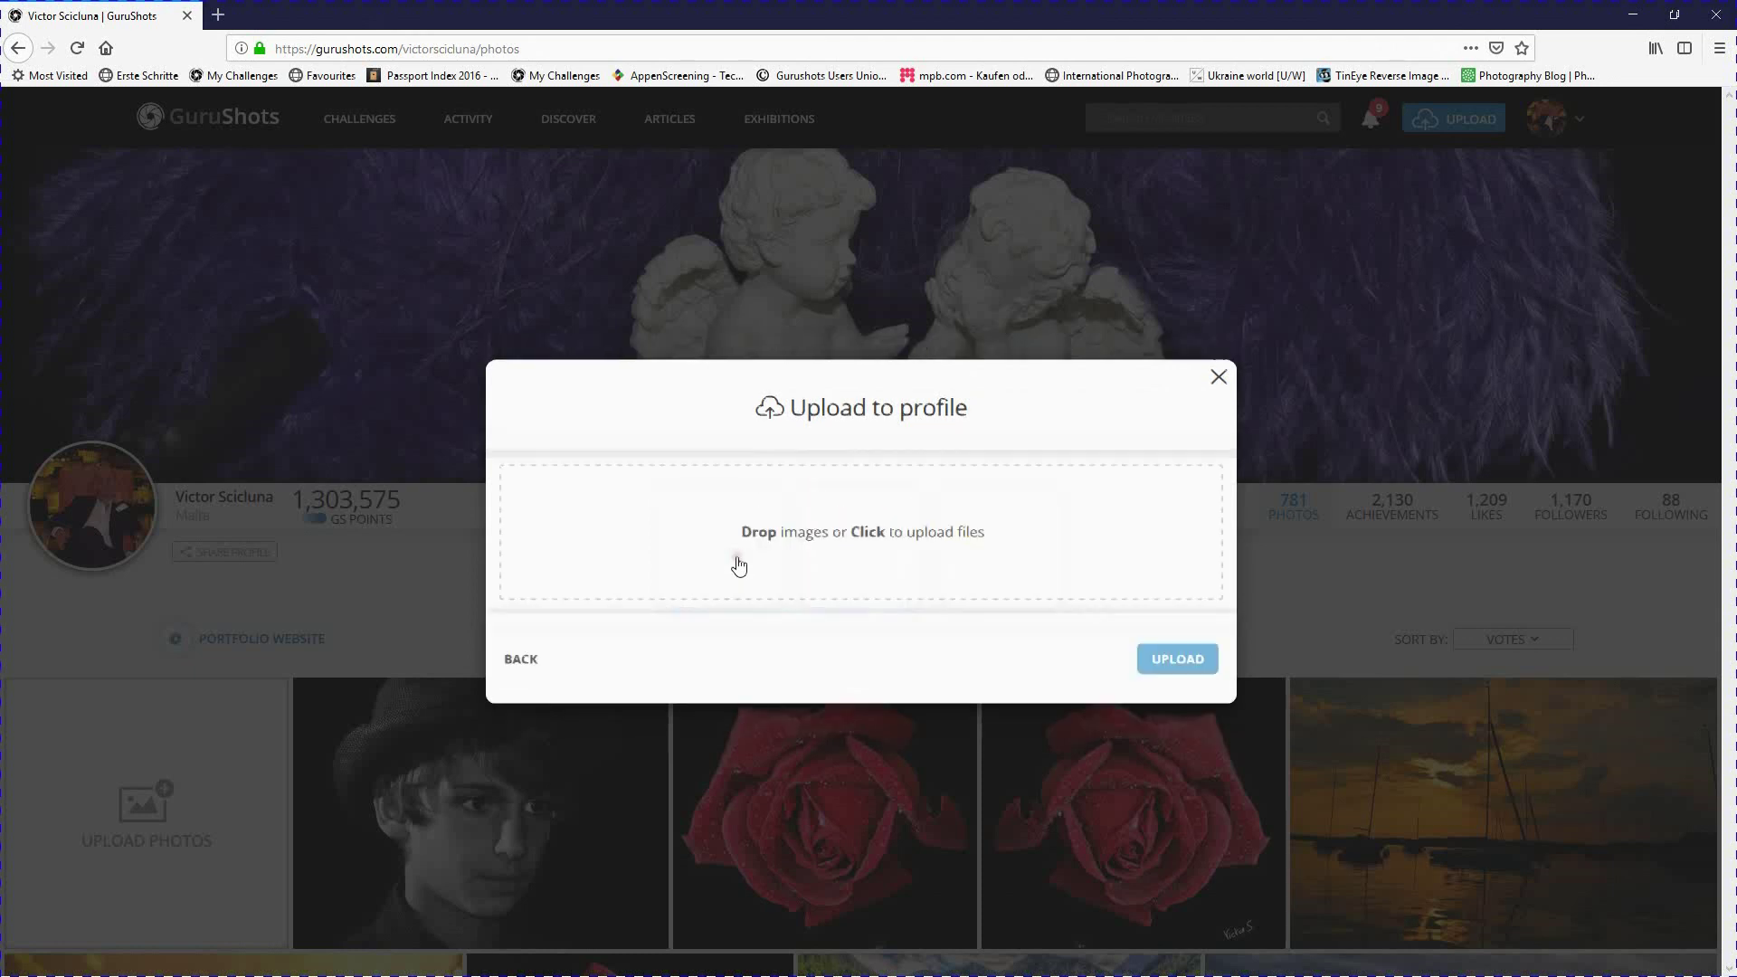
click(865, 529)
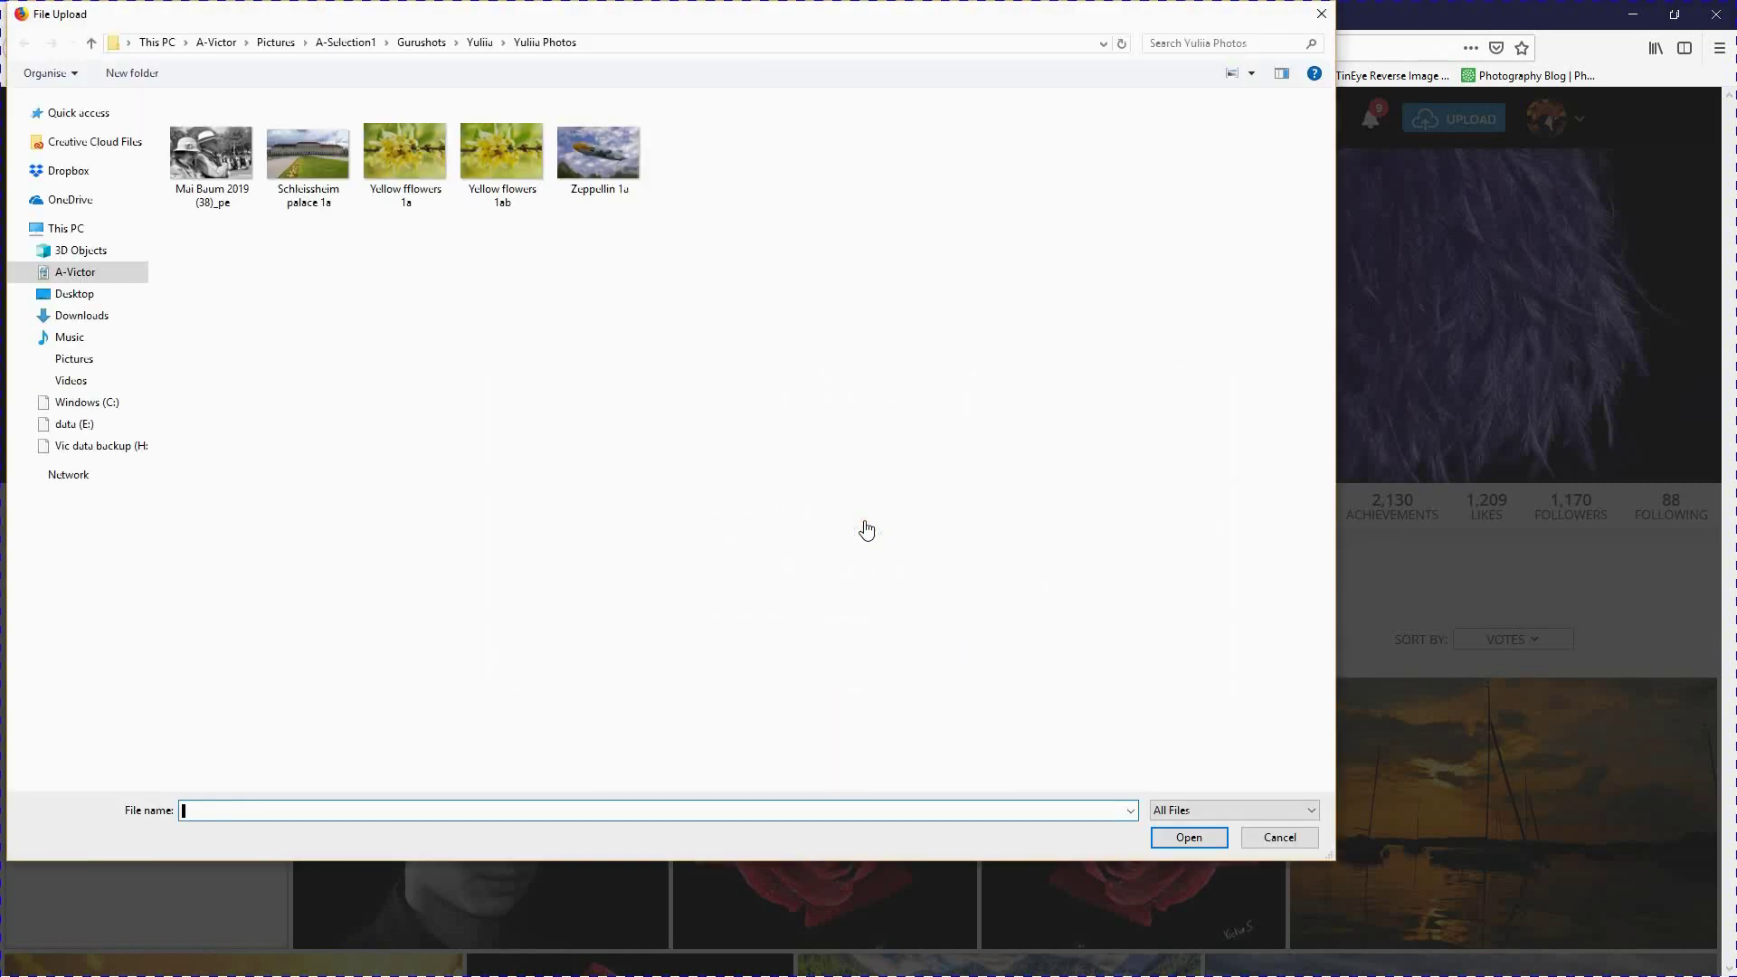
click(414, 47)
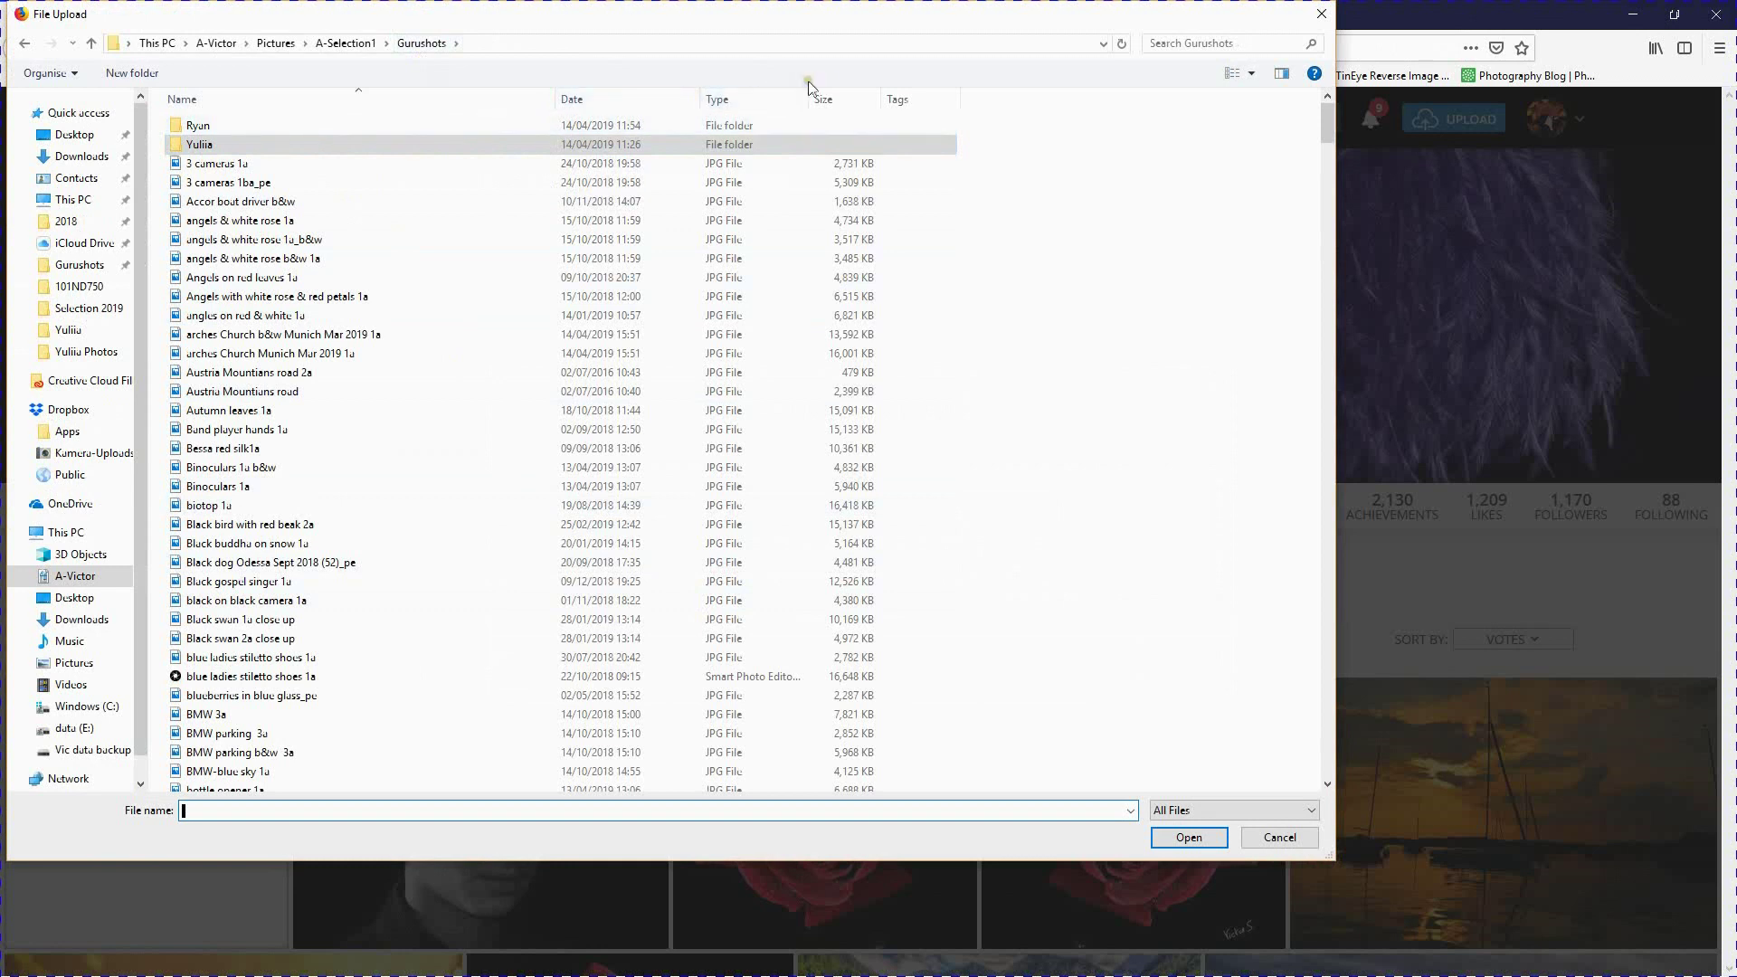
click(1252, 76)
click(1307, 54)
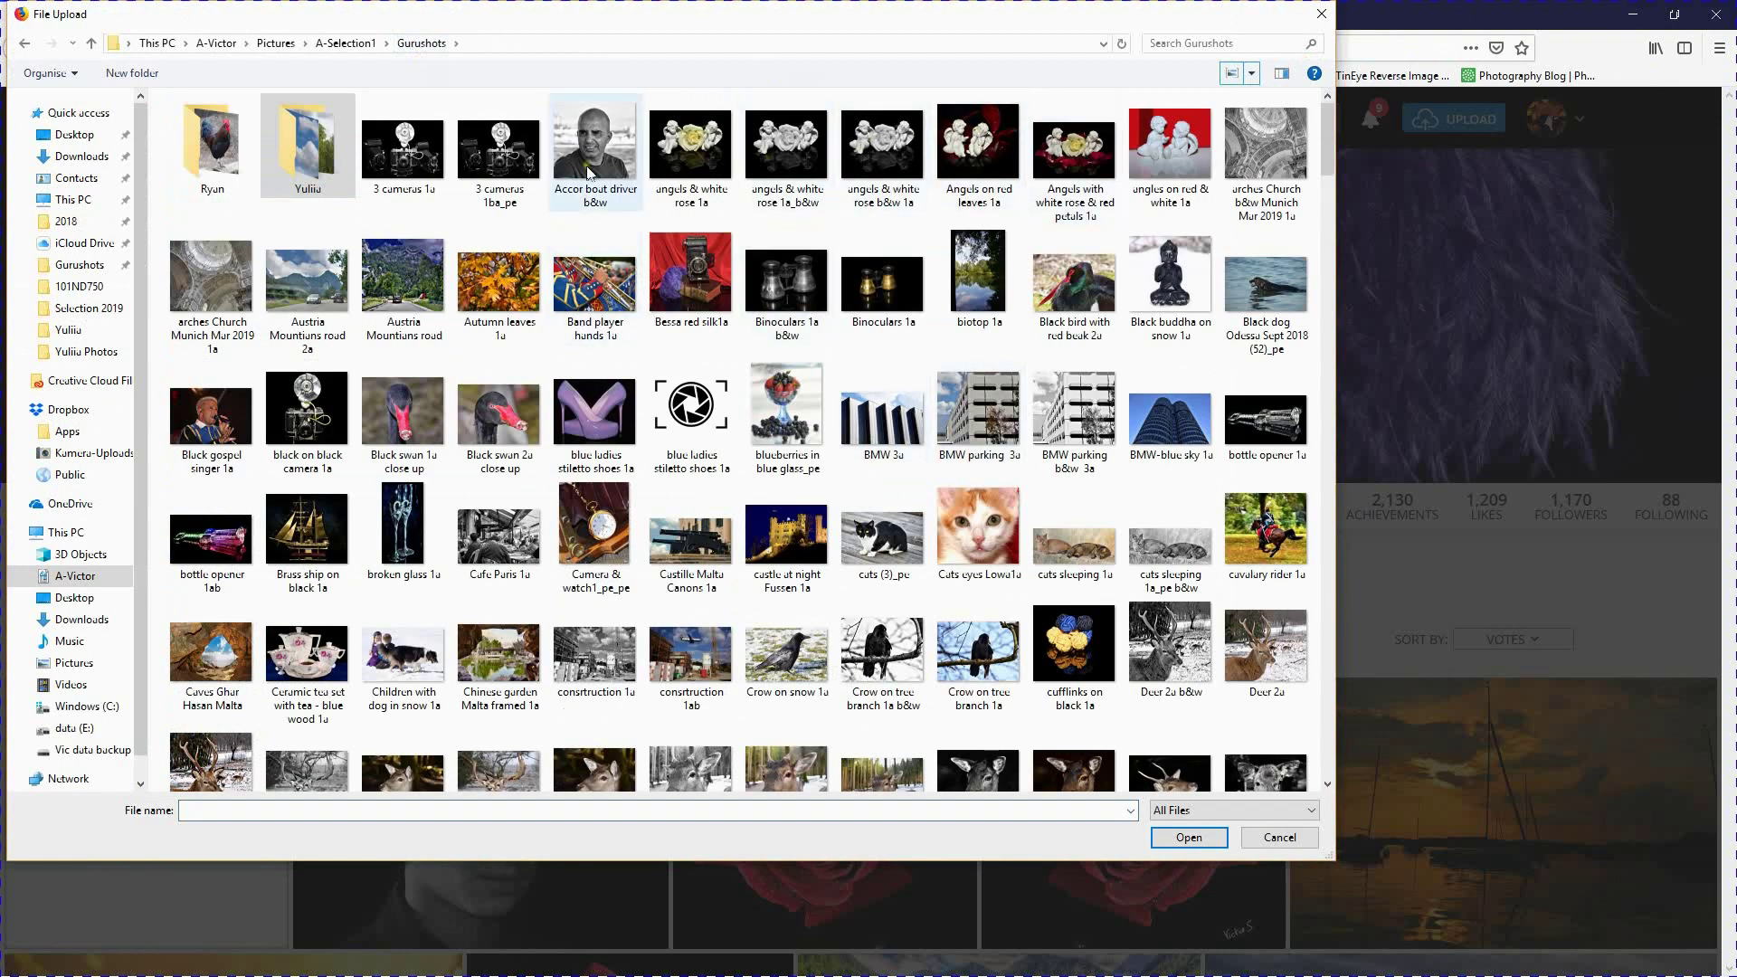
- Add 3 cameras 1a, angels & white rose 1a, Binoculars 1a b&w, Black swan 2a close up and blue ladies stiletto shoes 1a, and discard the upload
click(386, 163)
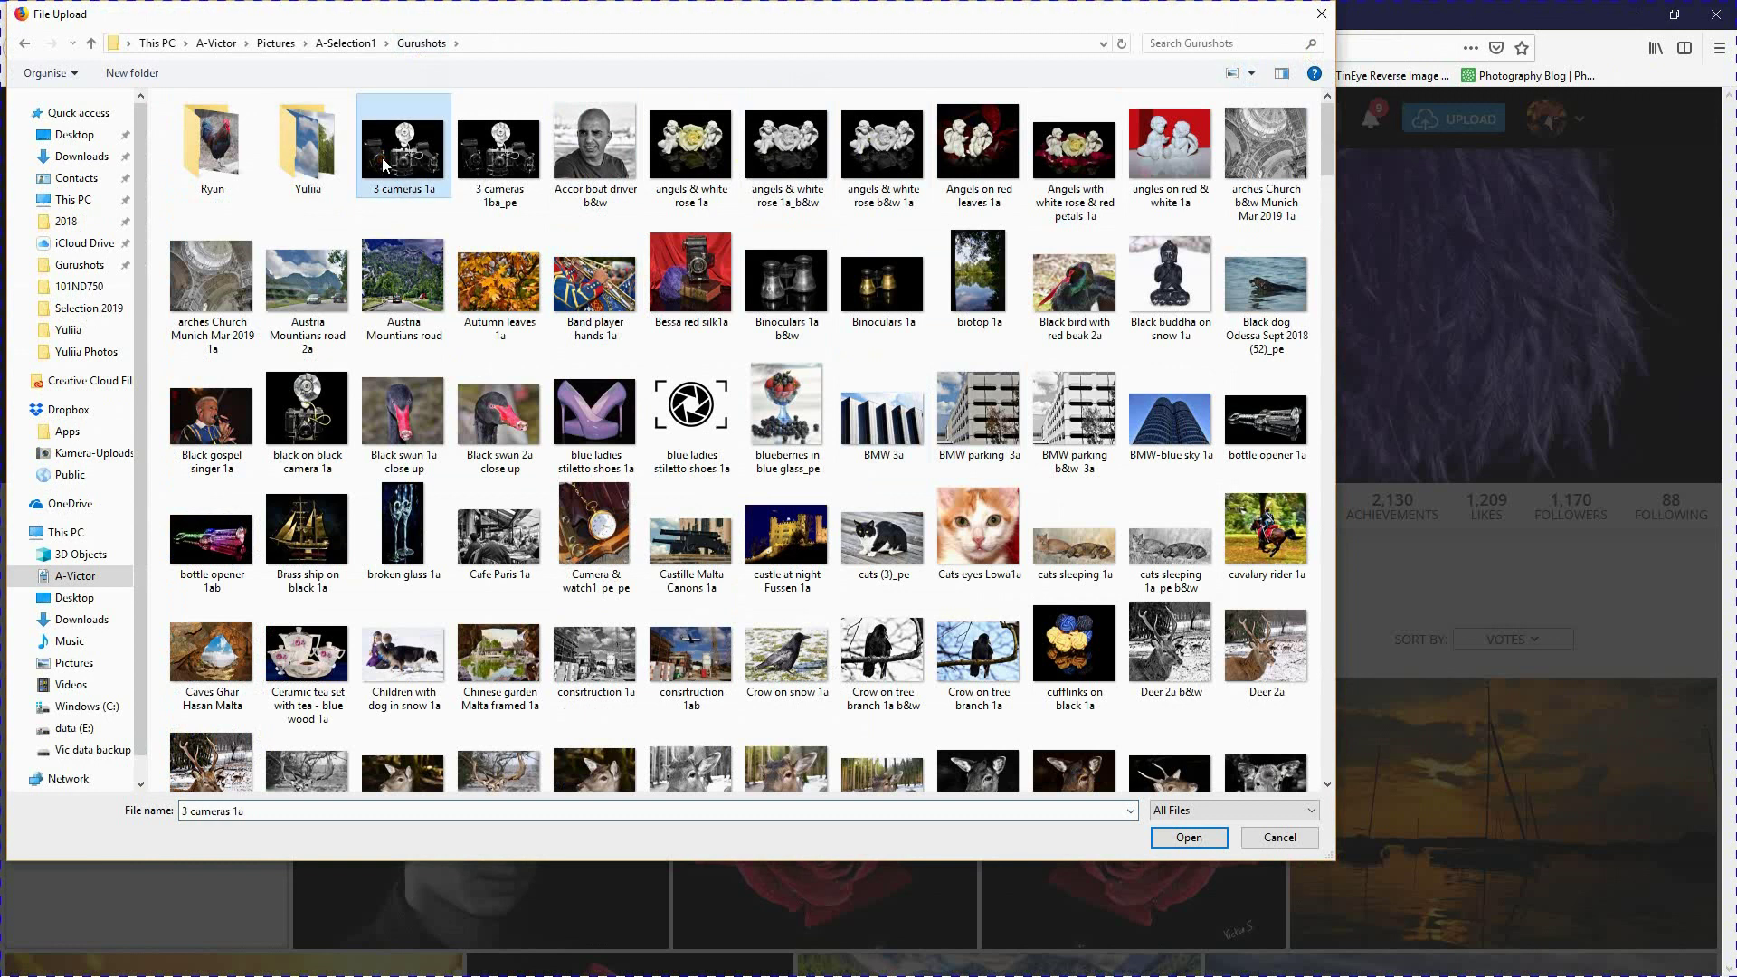
ctrl+click(703, 158)
ctrl+click(789, 310)
ctrl+click(589, 420)
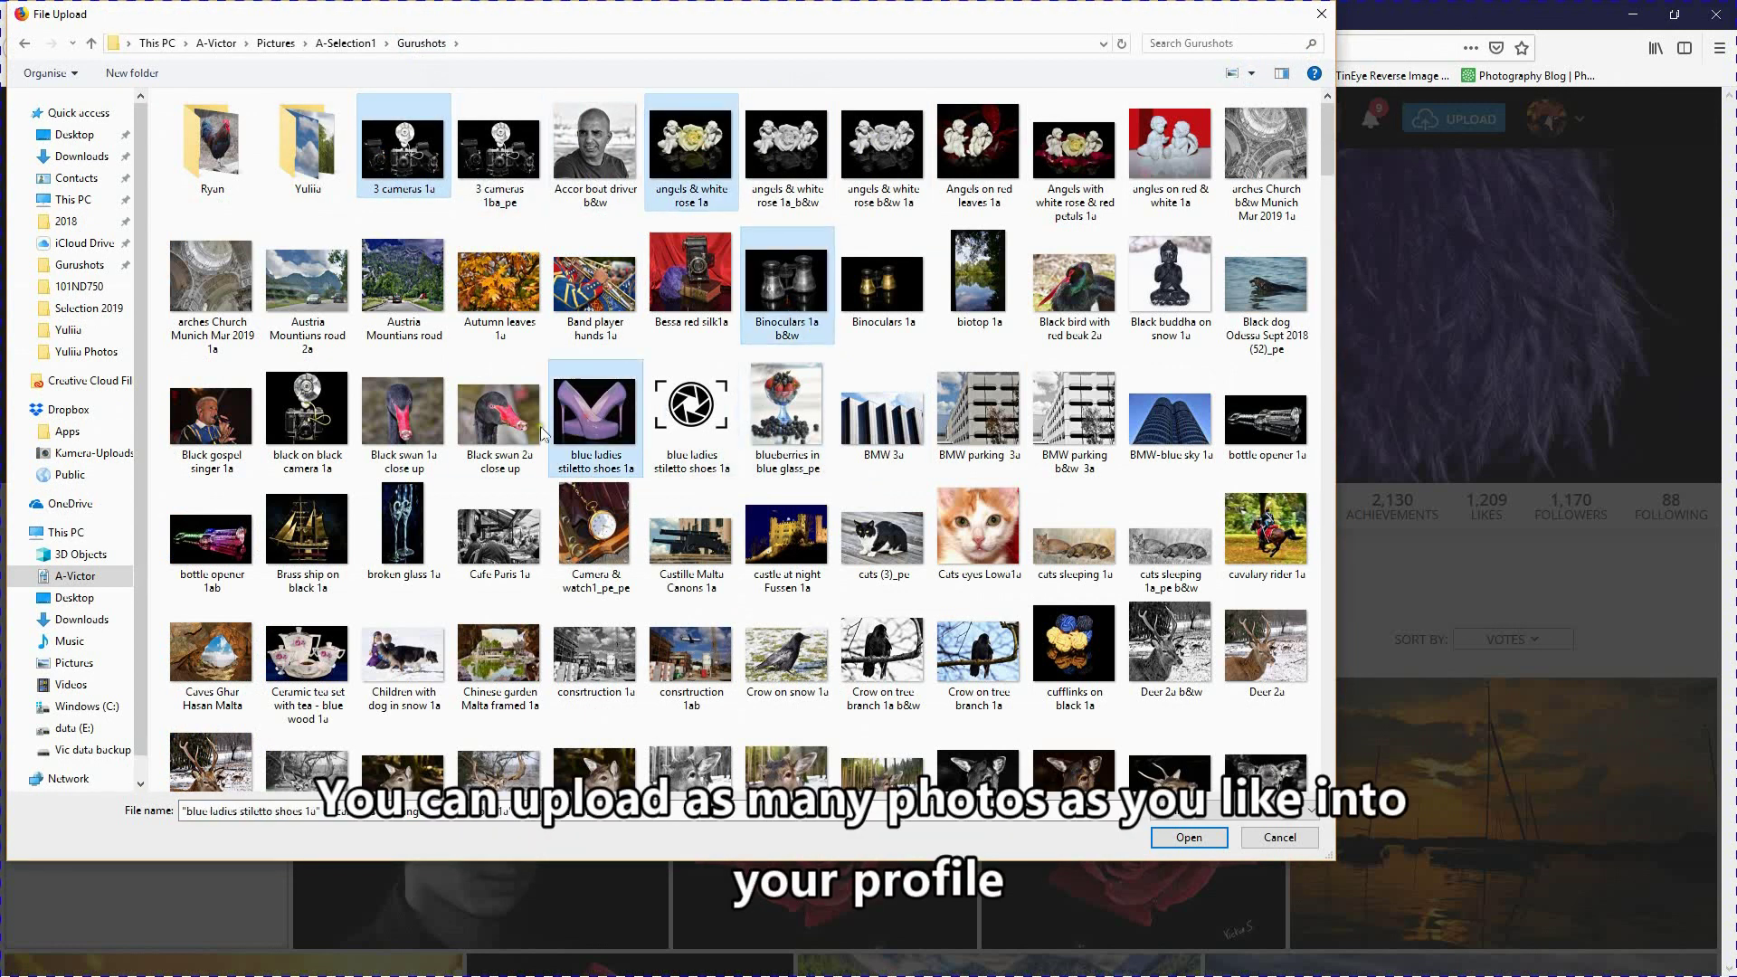
ctrl+click(503, 439)
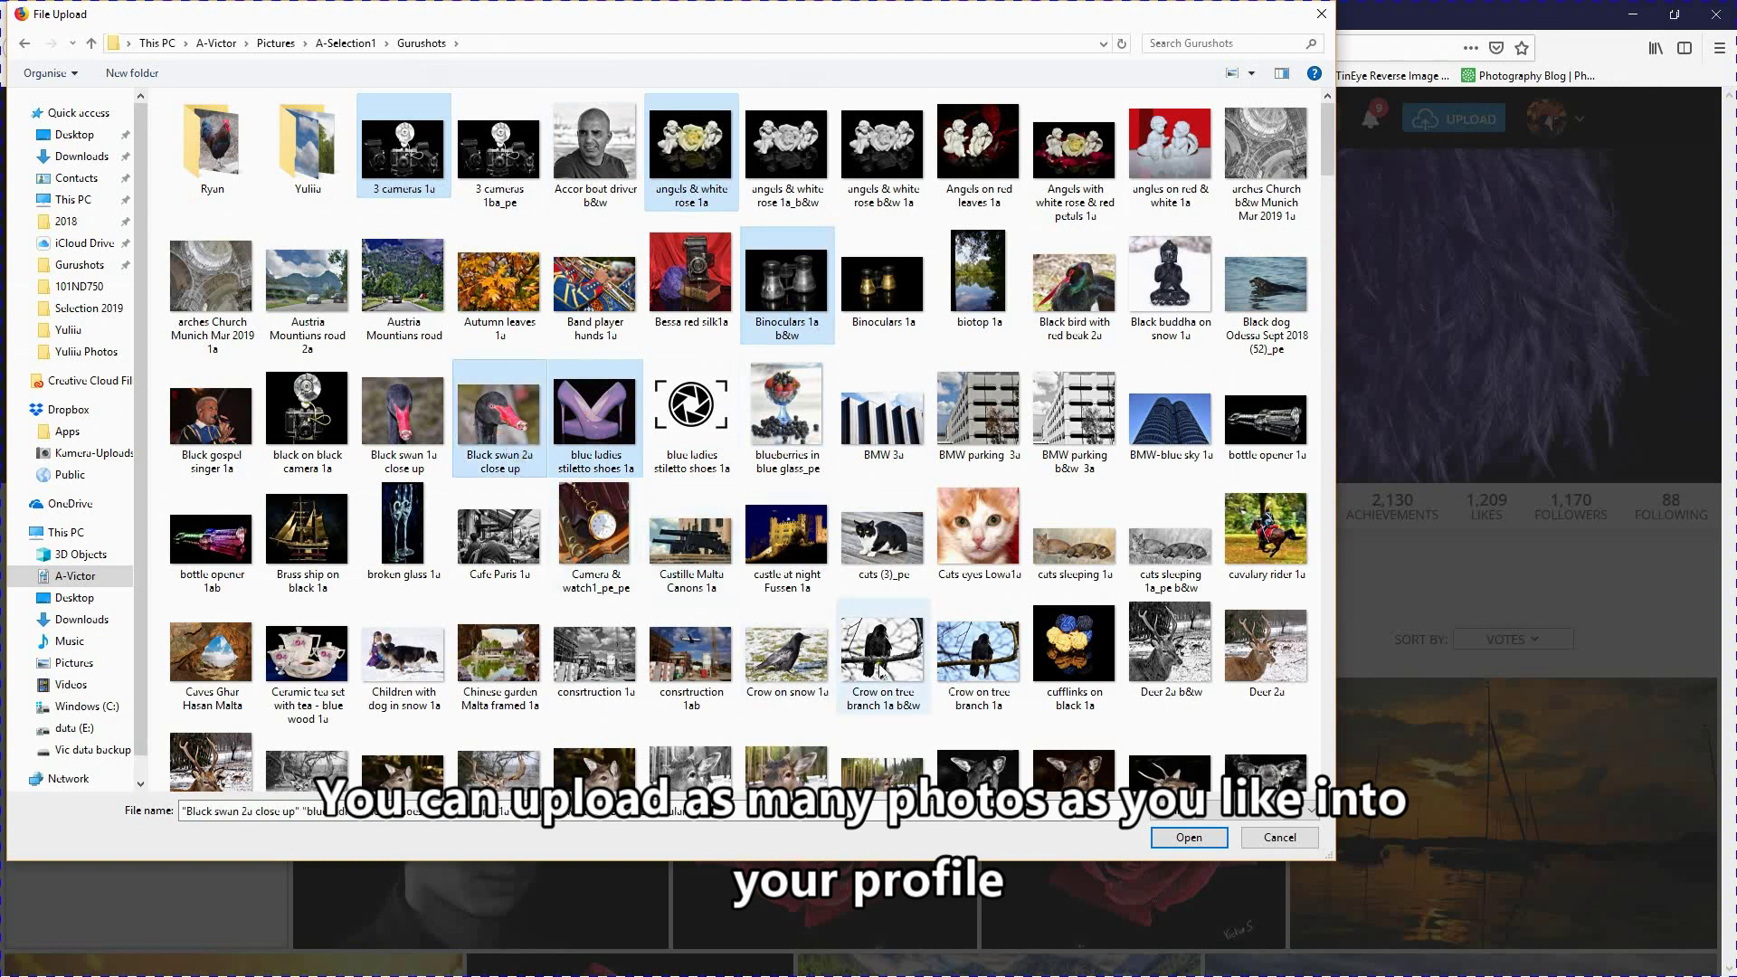
click(1174, 838)
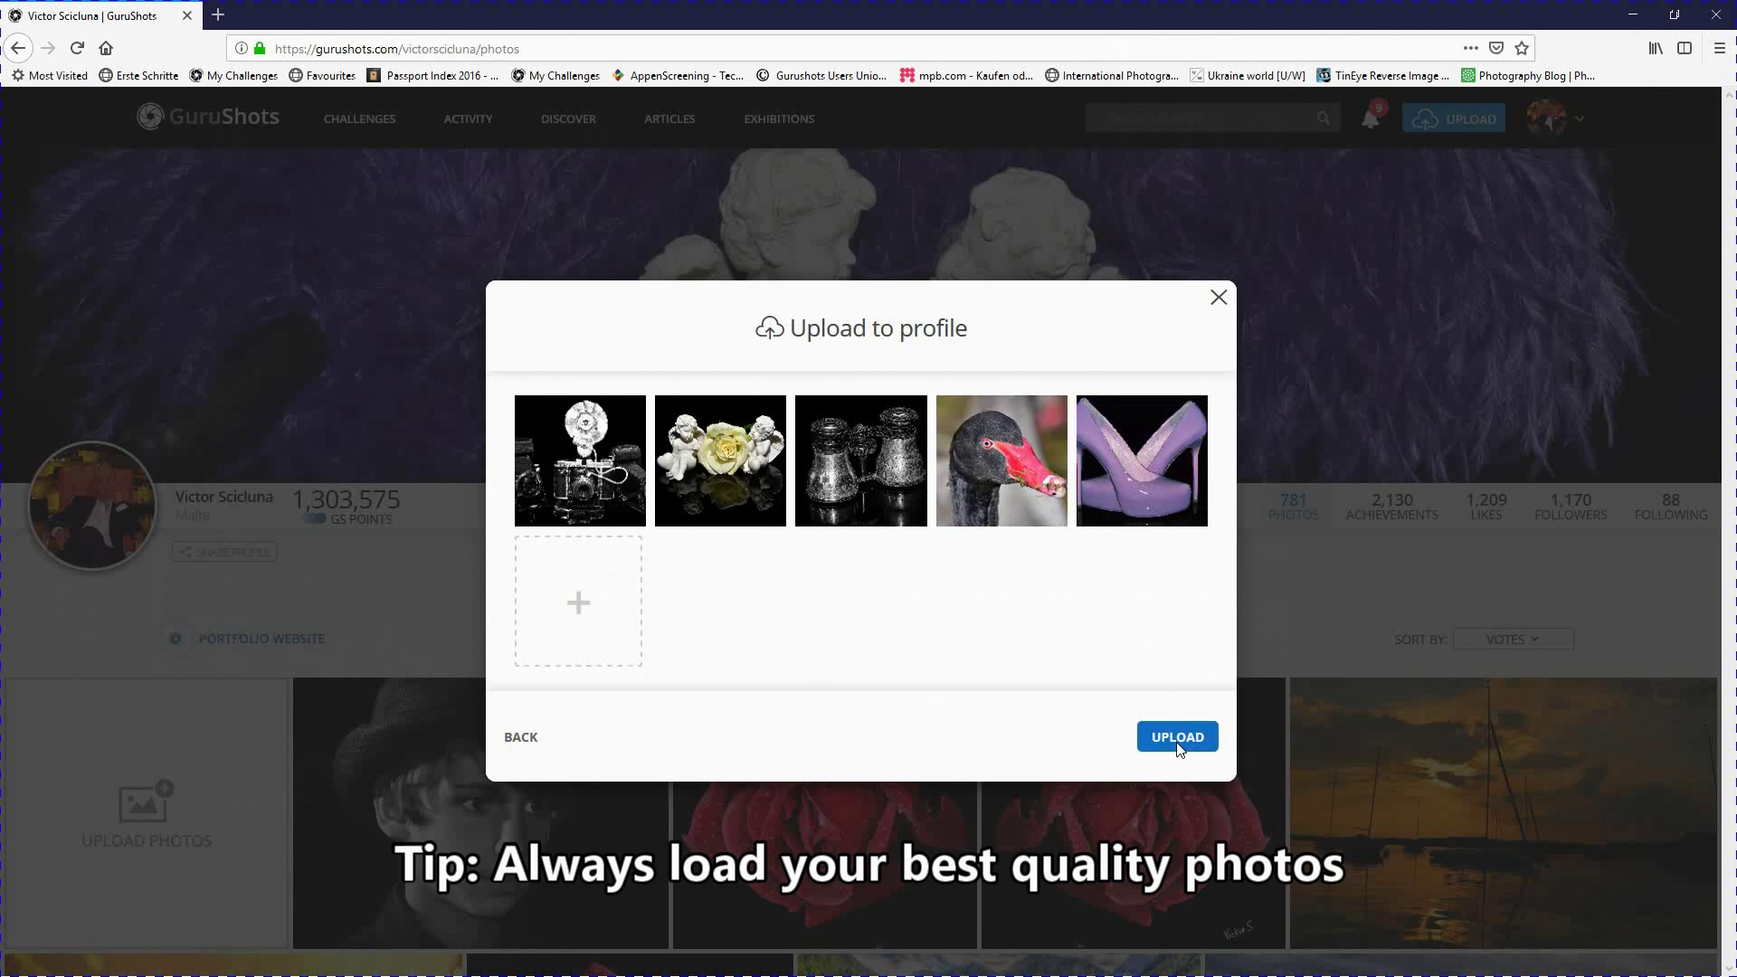
click(1219, 300)
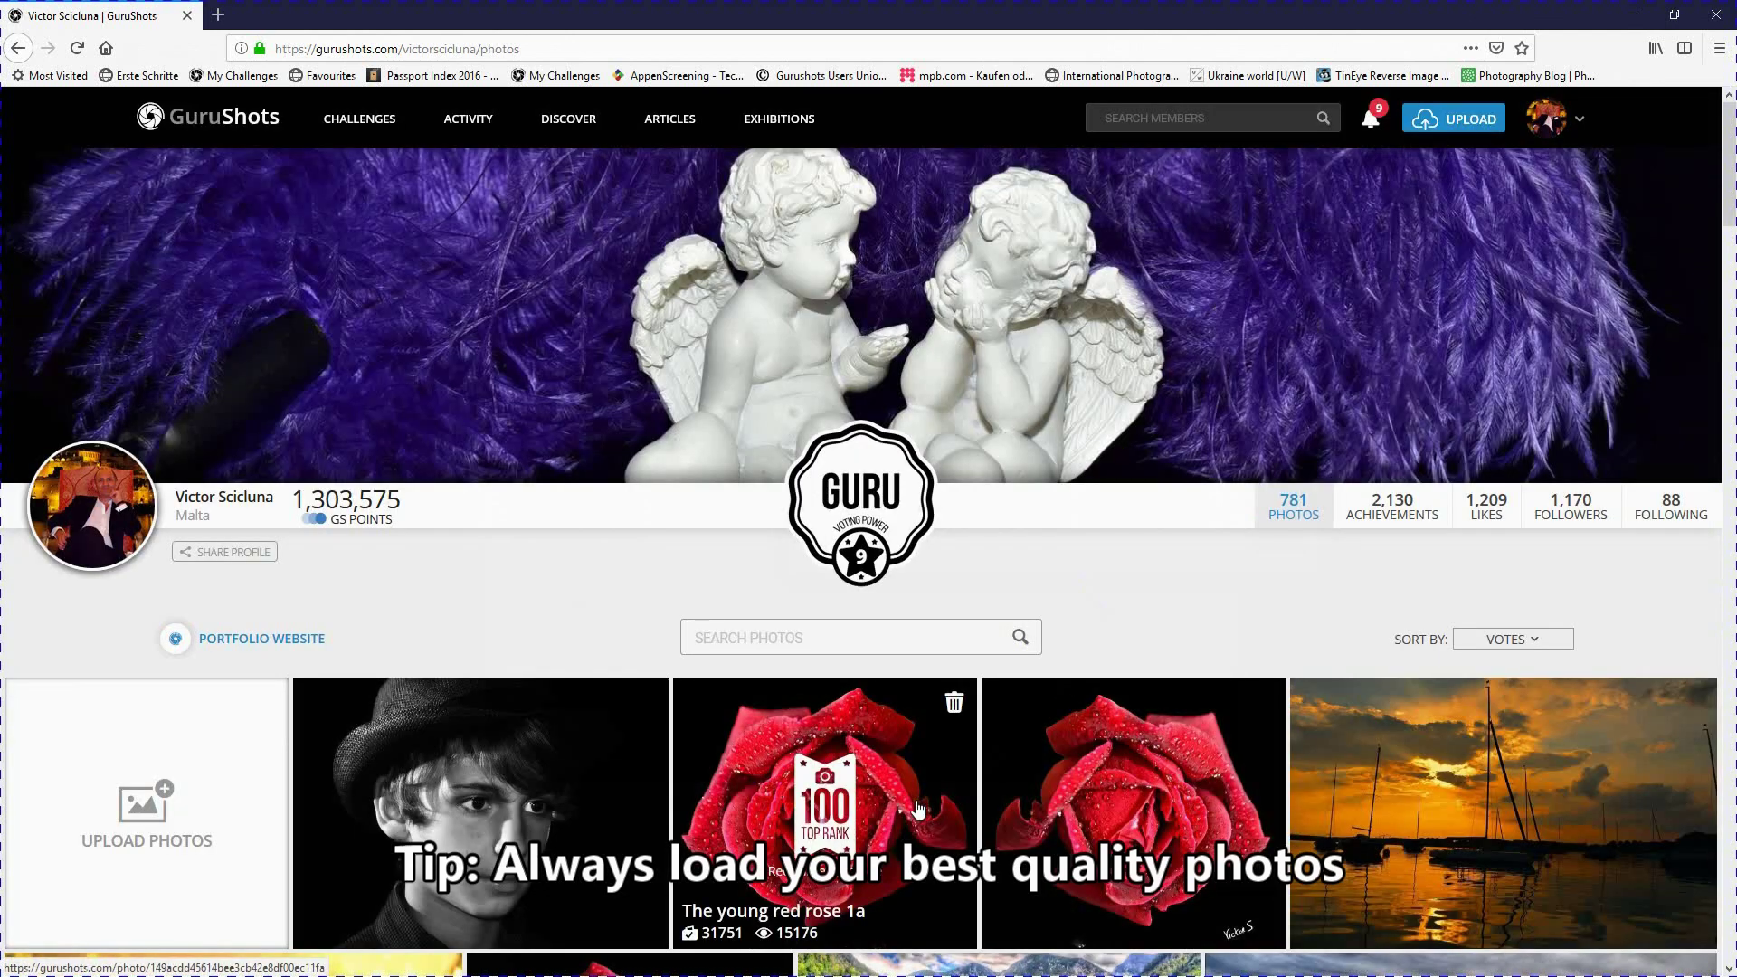
- Open the profile's achievements and examine the badges, from the Top 30%, 20% and 10% ranks up to the Guru's Top Pick award
click(1374, 512)
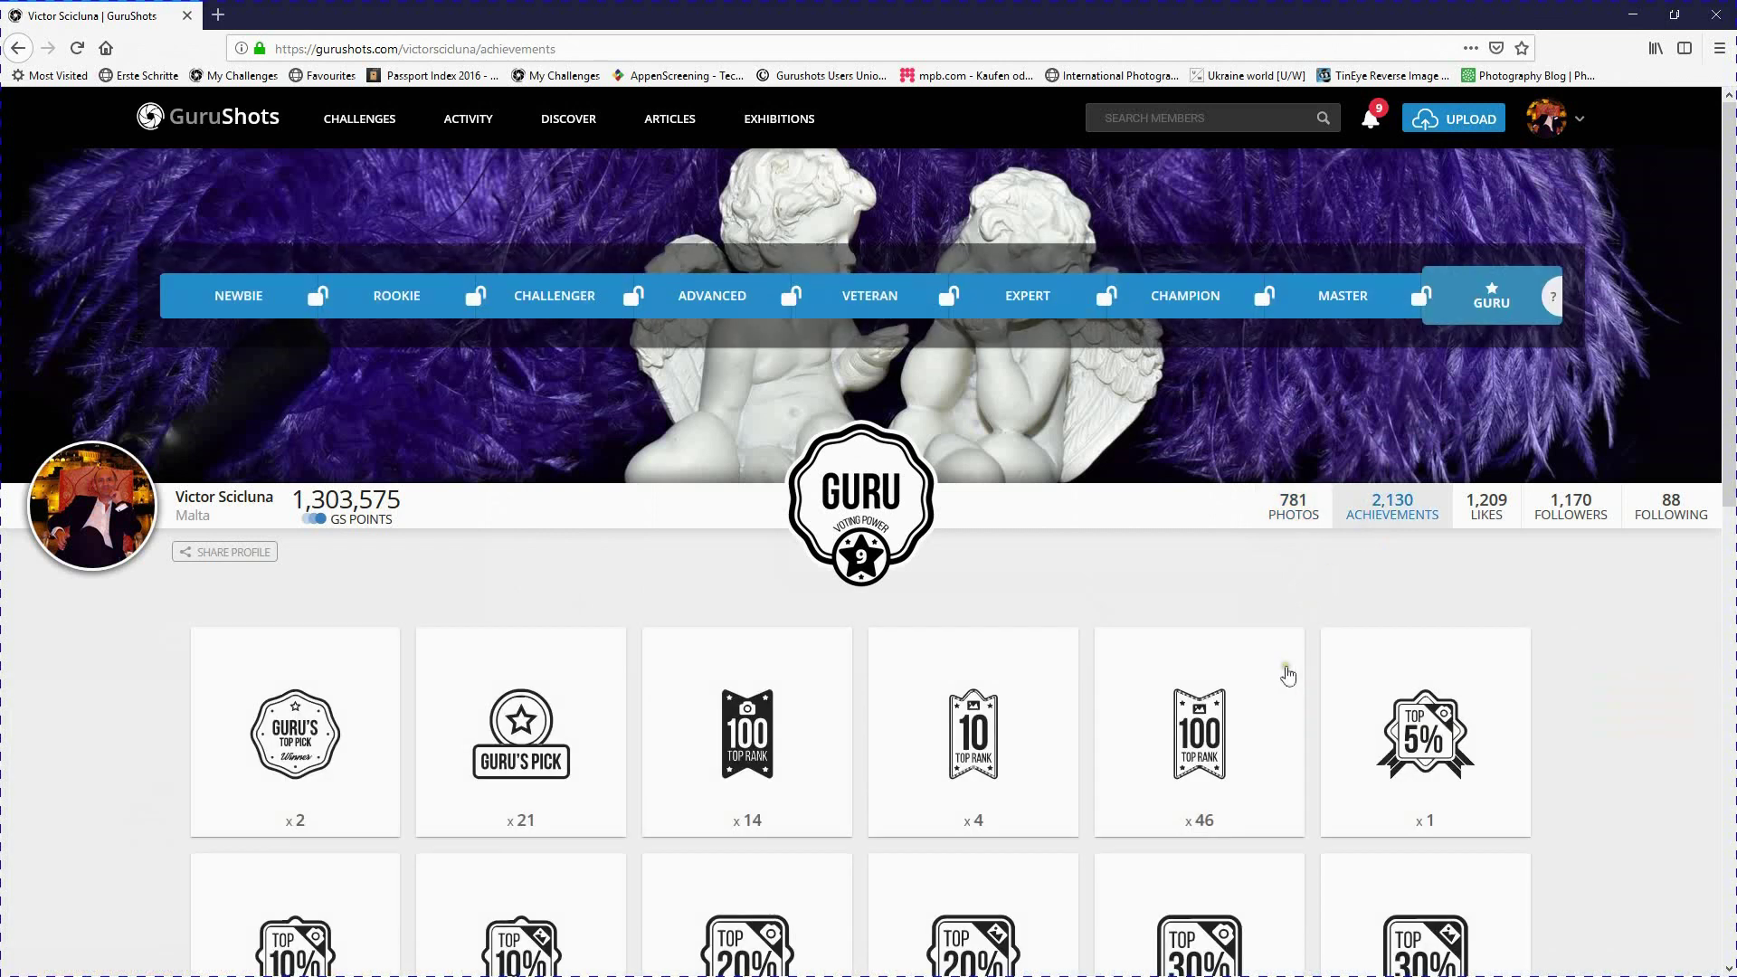
scroll(1287, 675, down, 7)
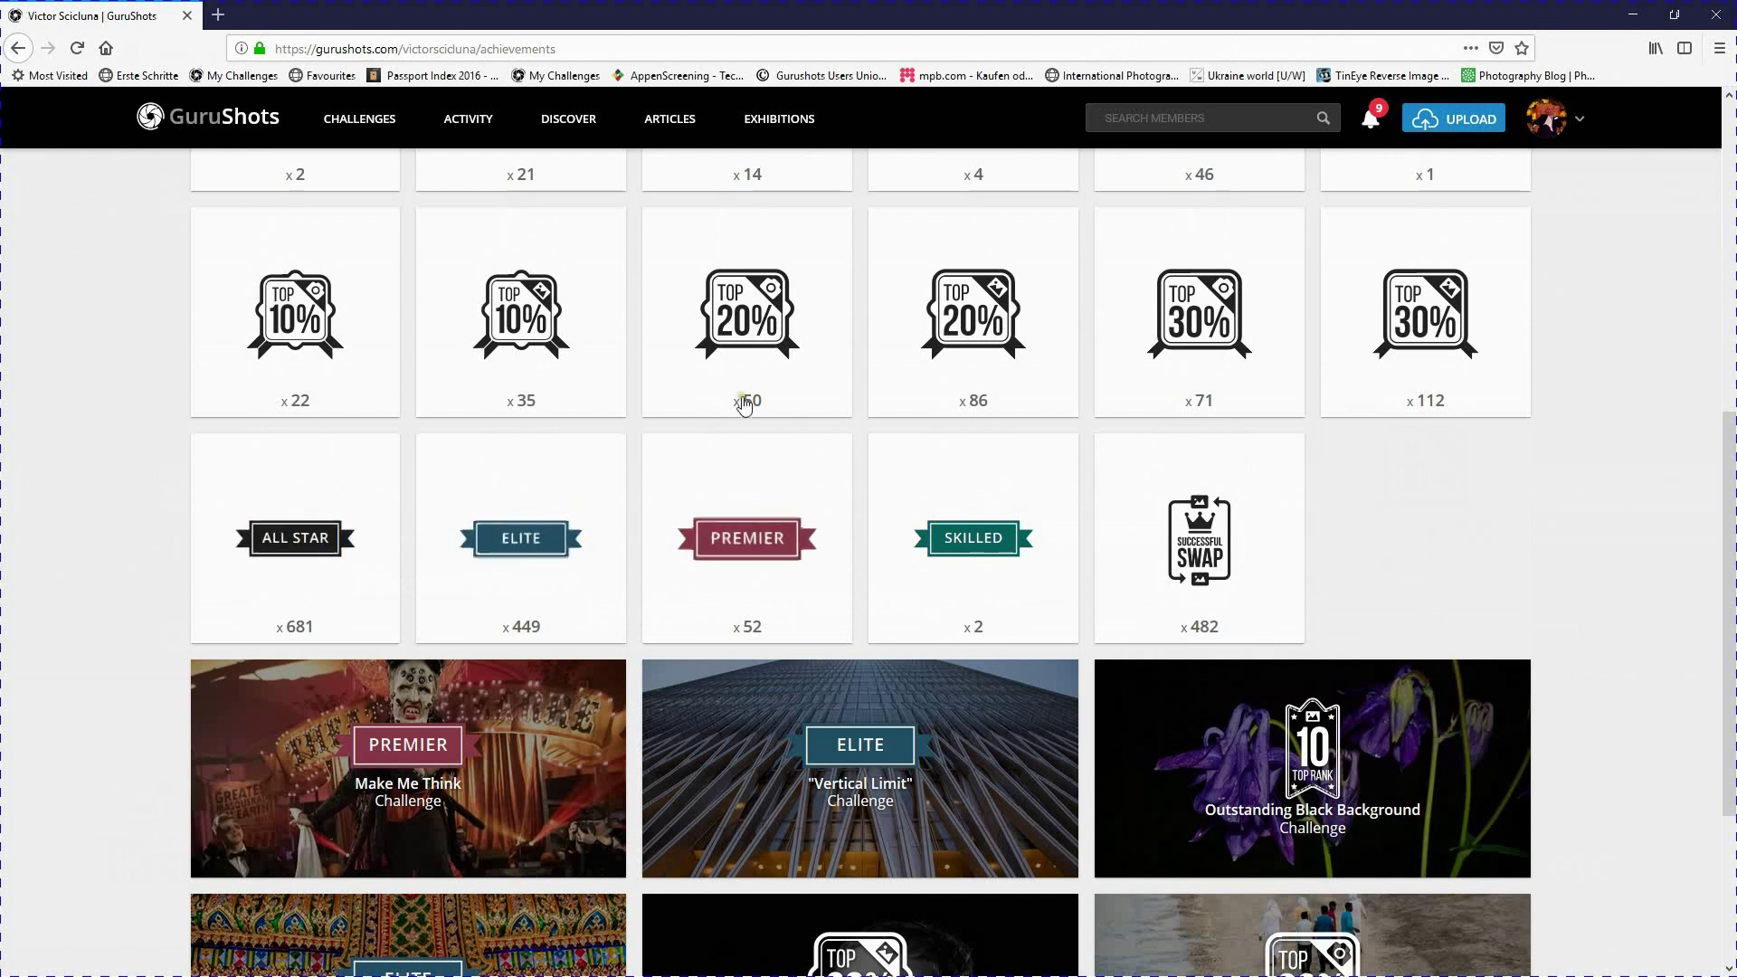
mouse_move(1441, 327)
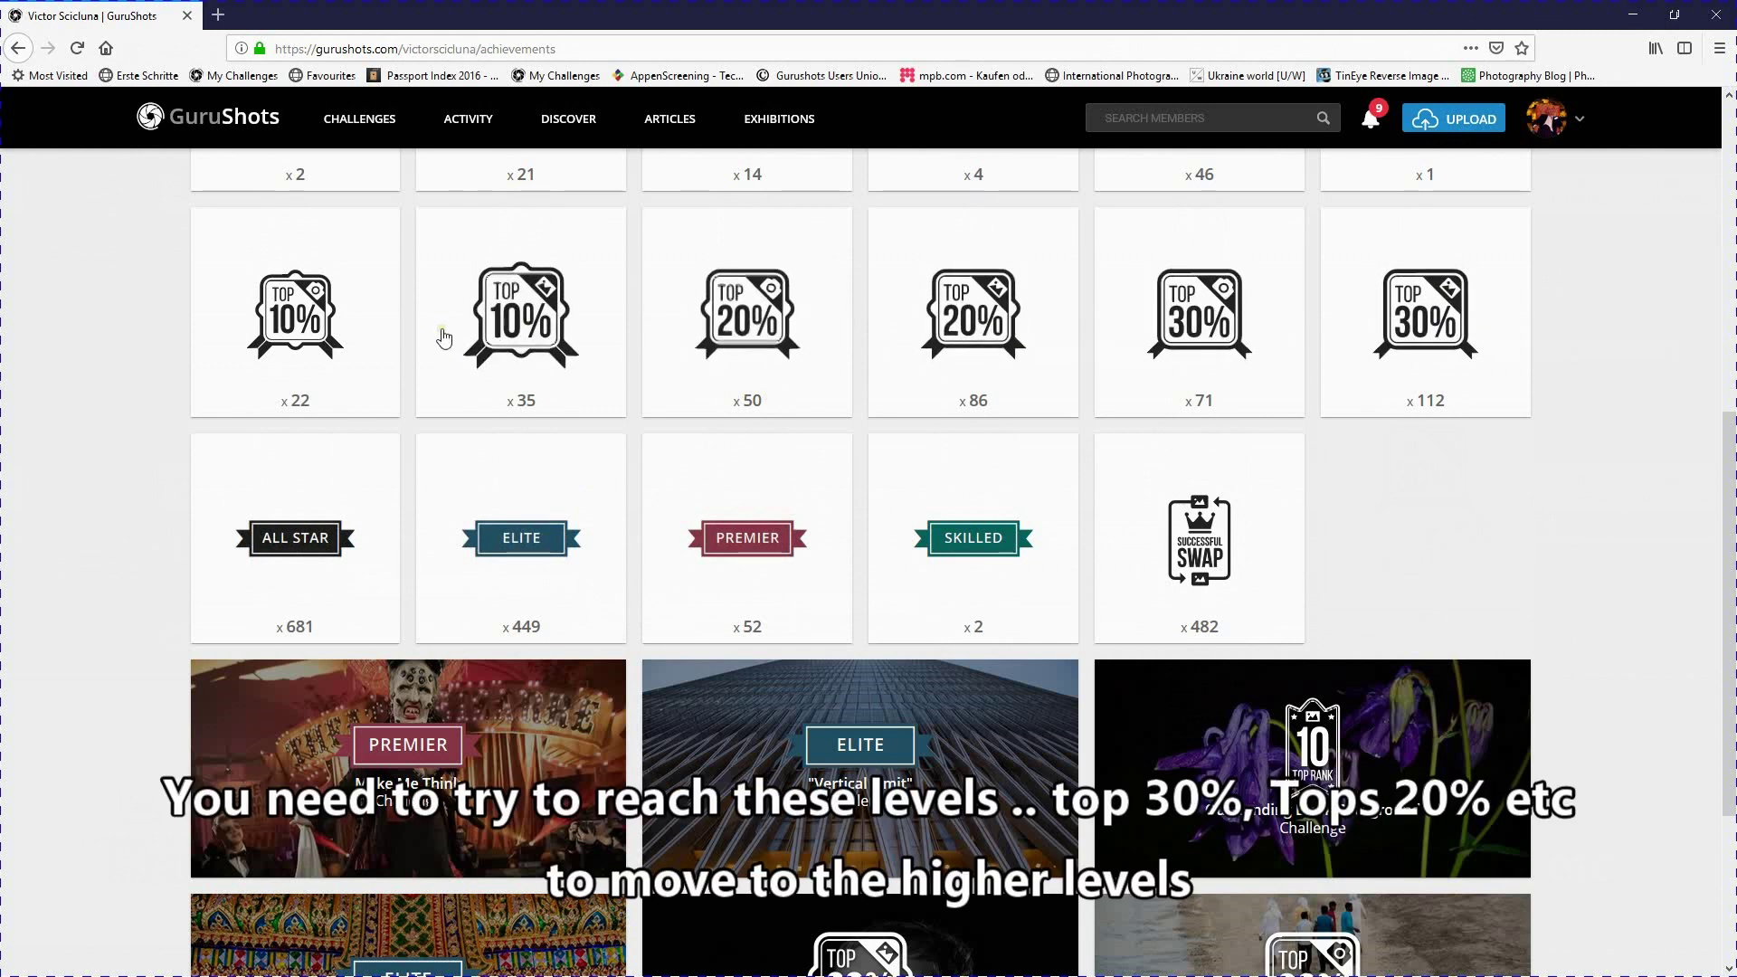
mouse_move(447, 336)
scroll(448, 336, up, 3)
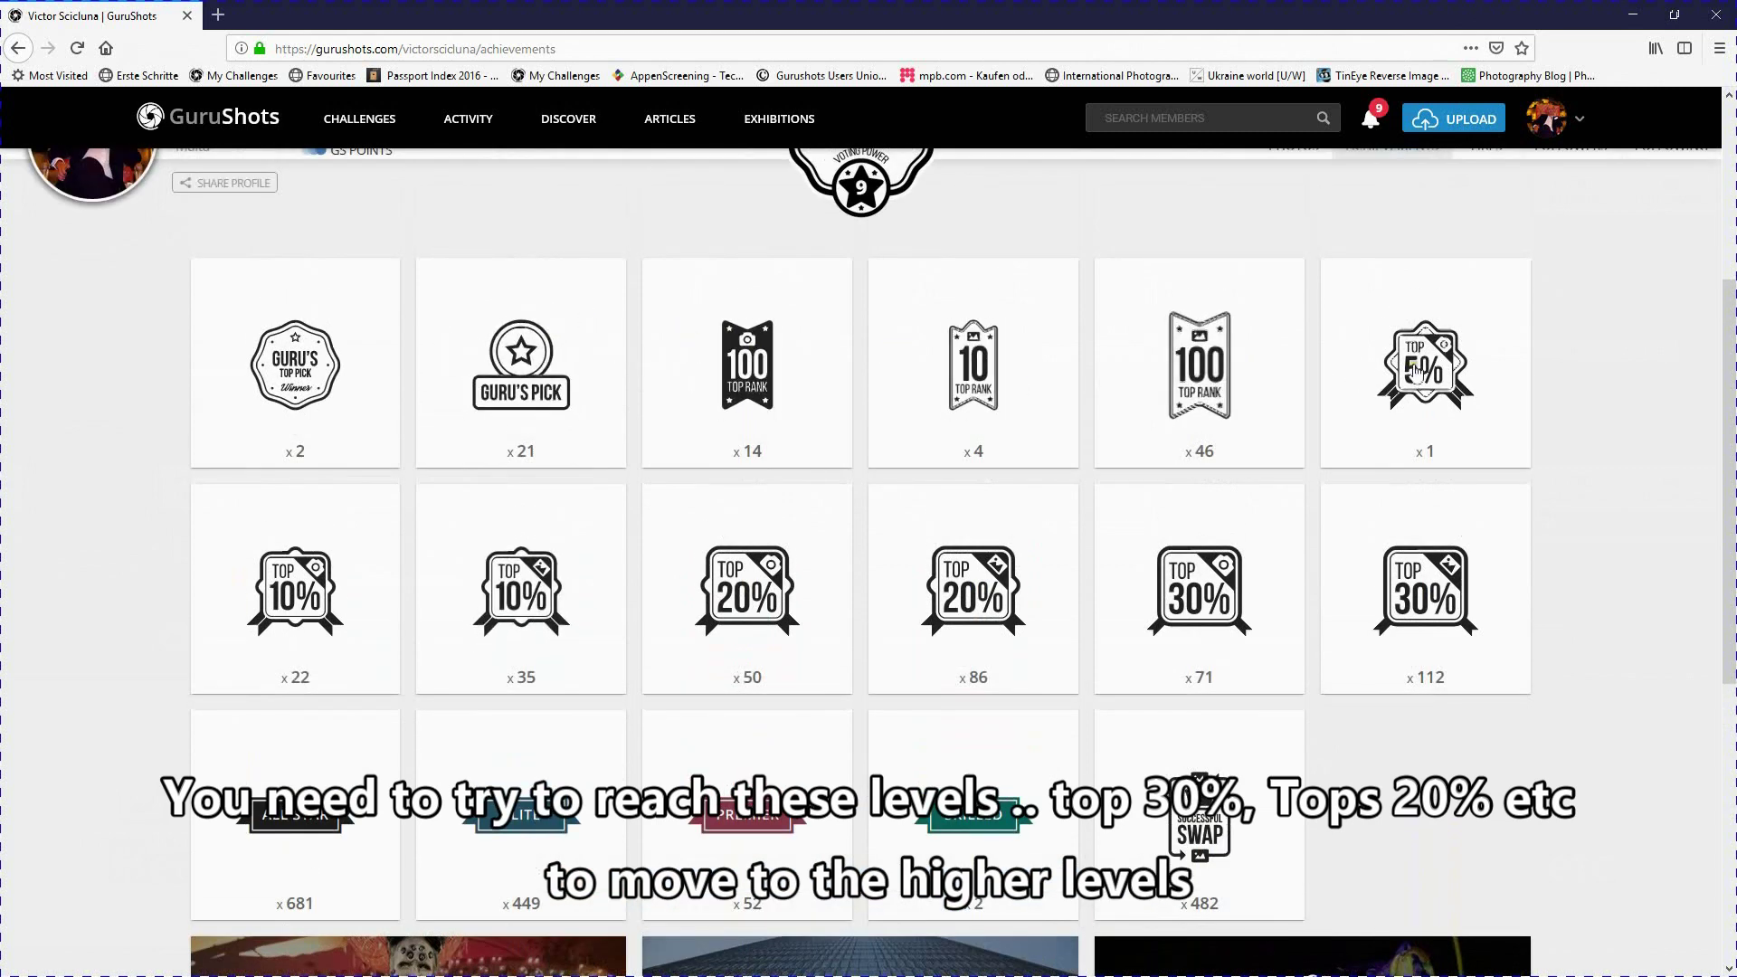
mouse_move(1431, 369)
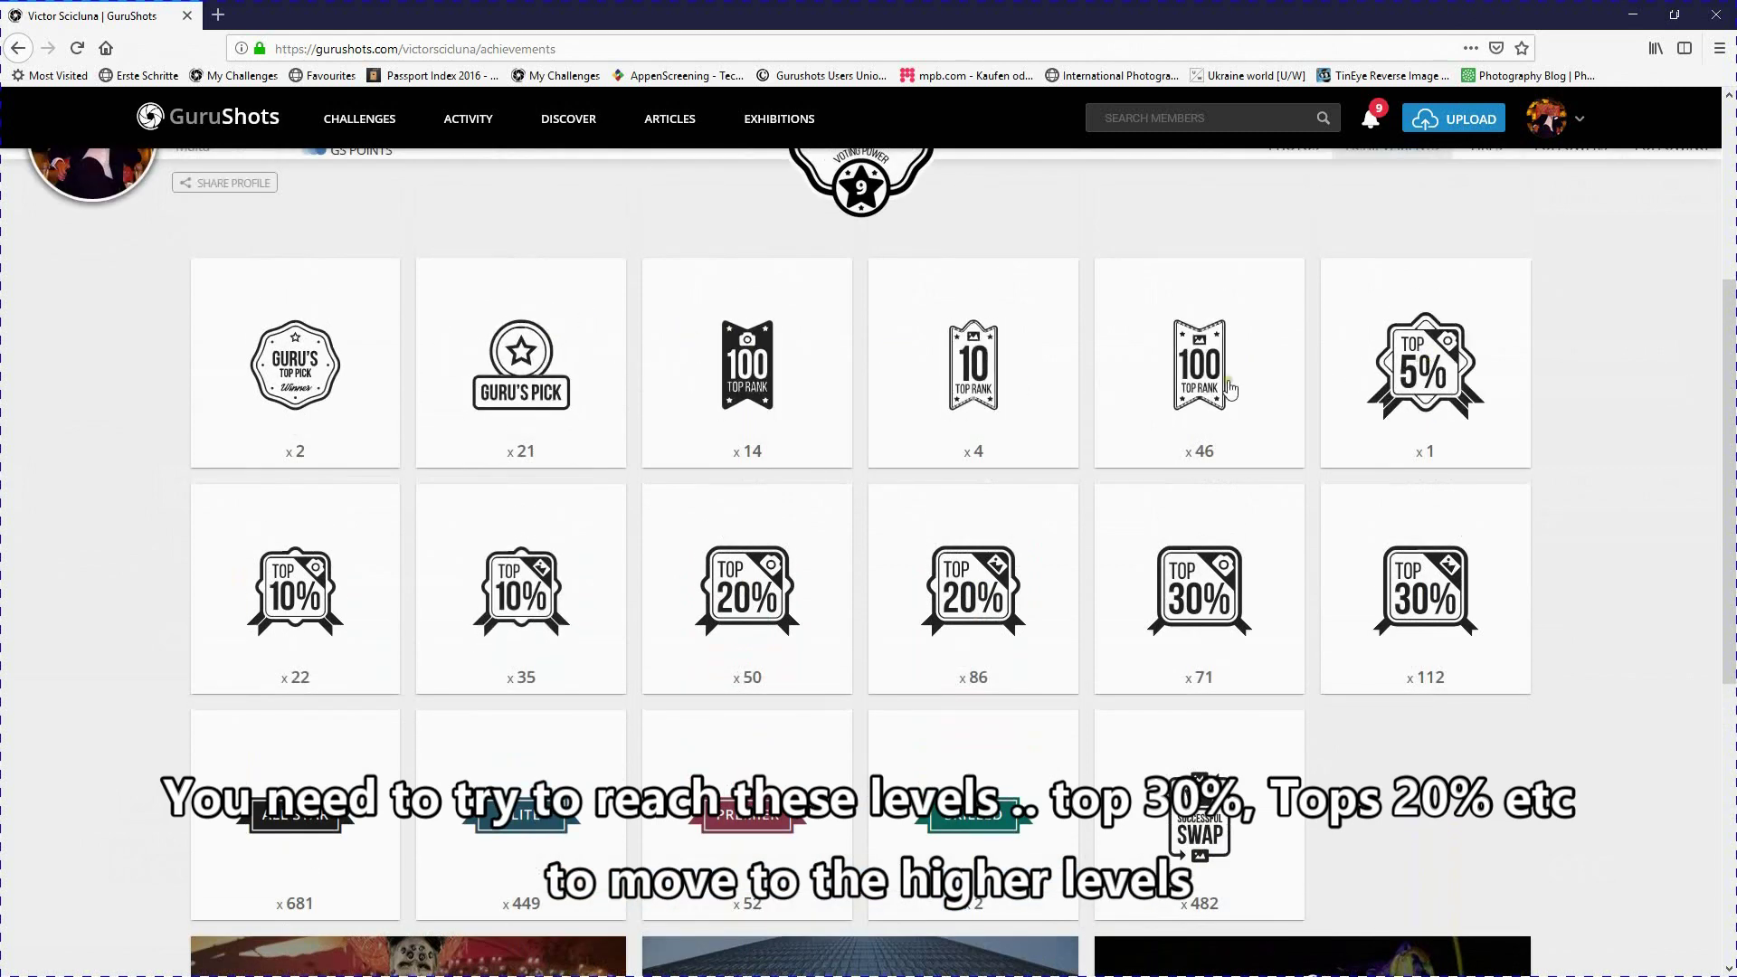
mouse_move(1205, 388)
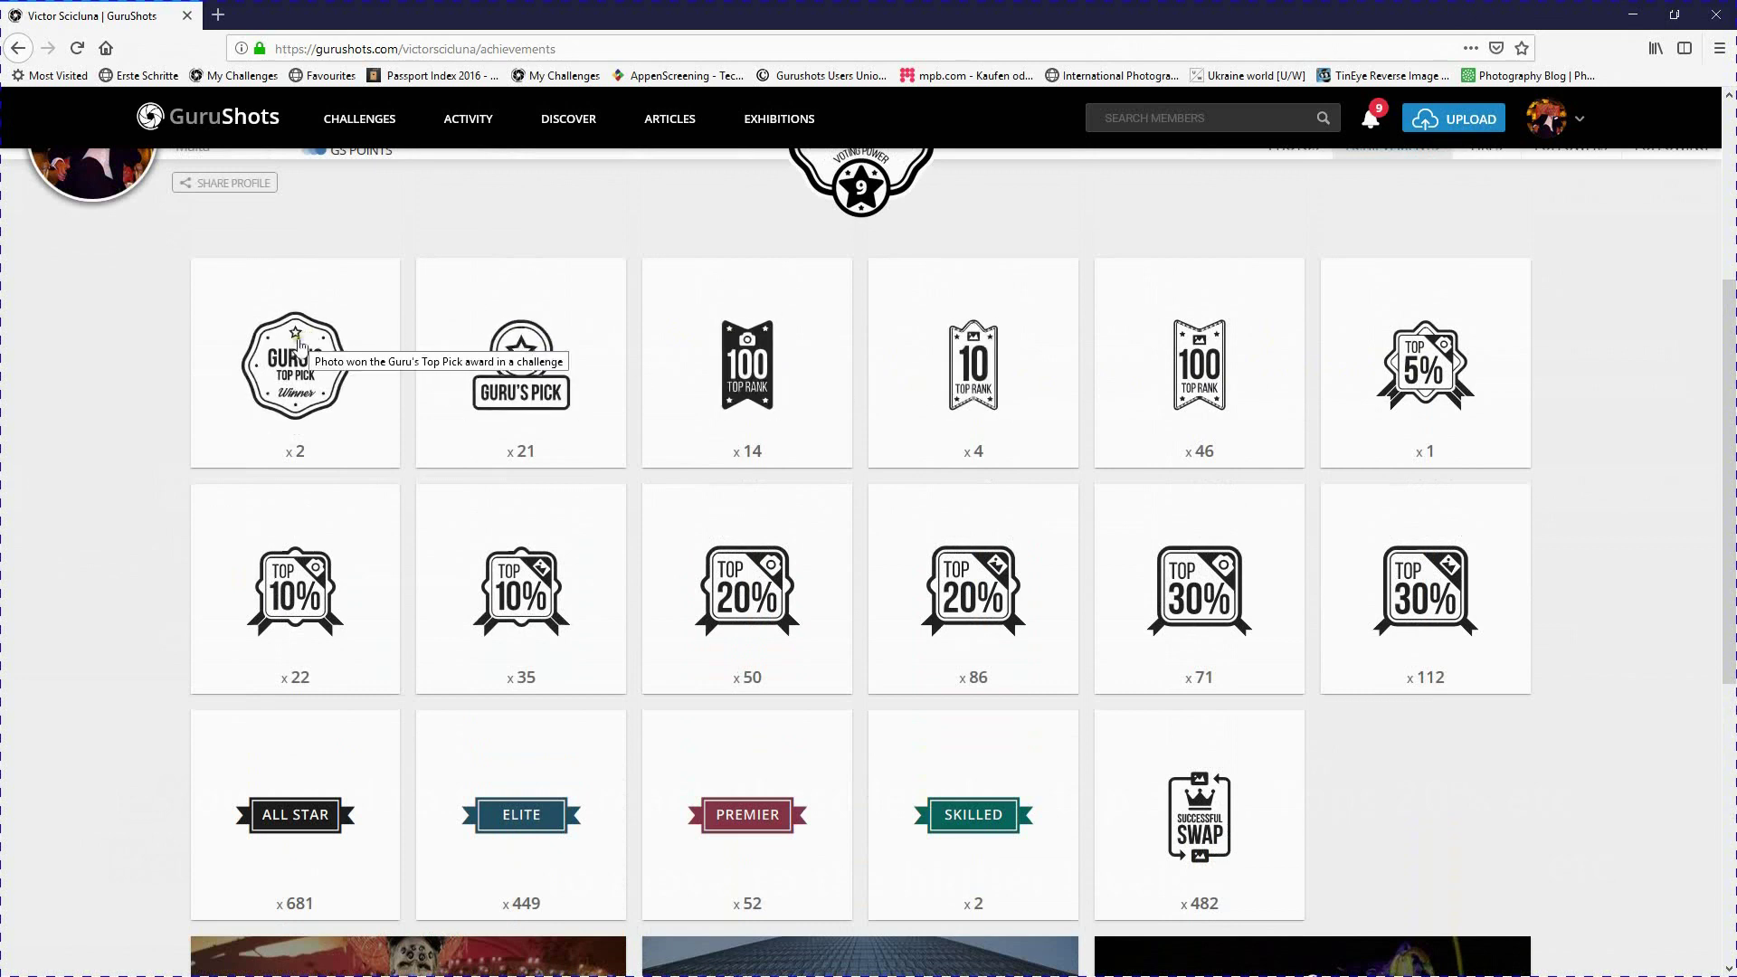
- View the profile's liked photos and its list of followers
scroll(325, 362, up, 4)
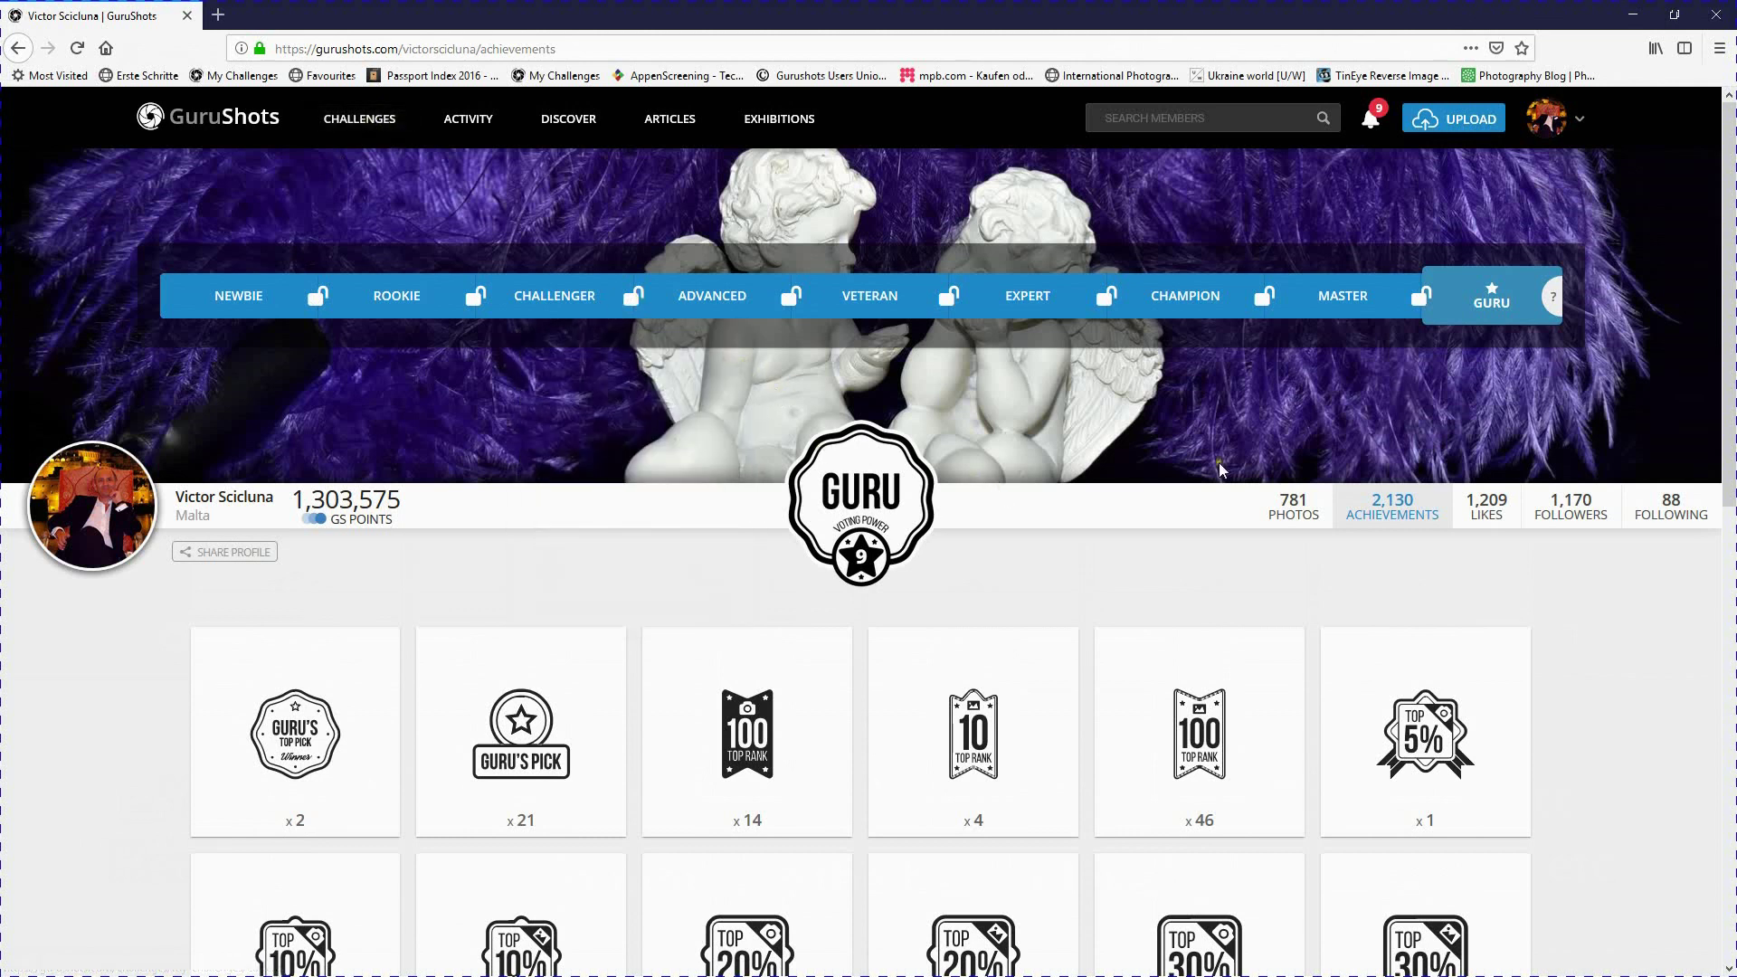
click(1491, 509)
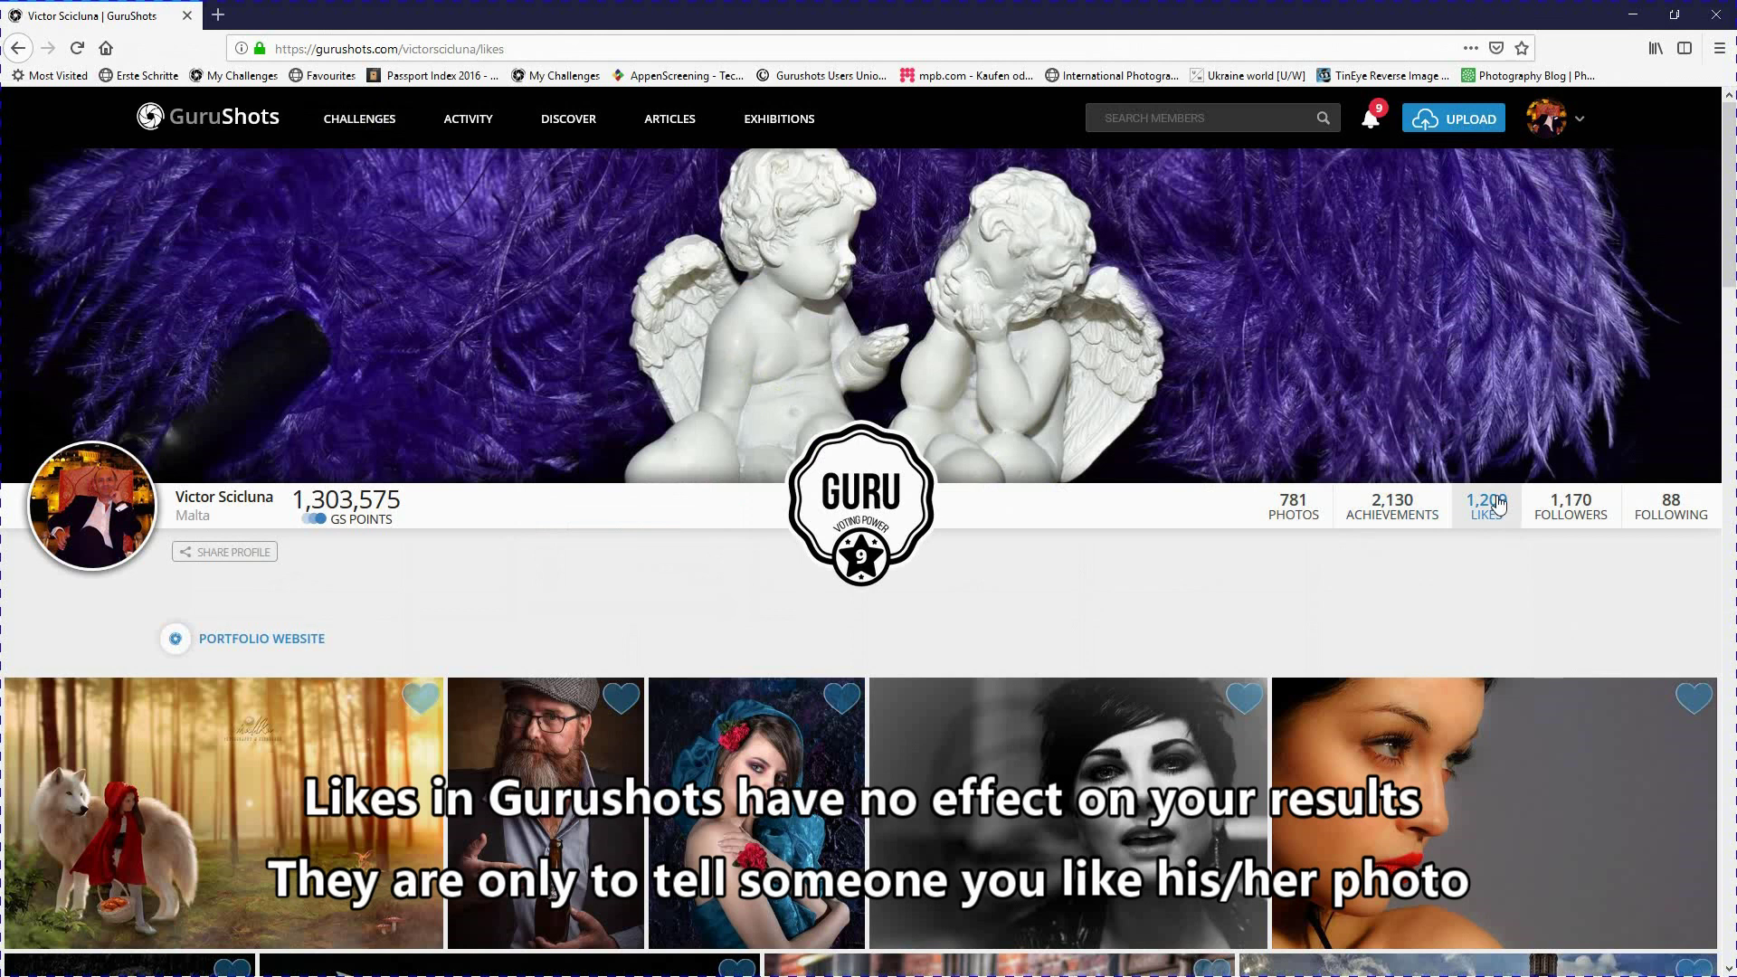
mouse_move(1145, 816)
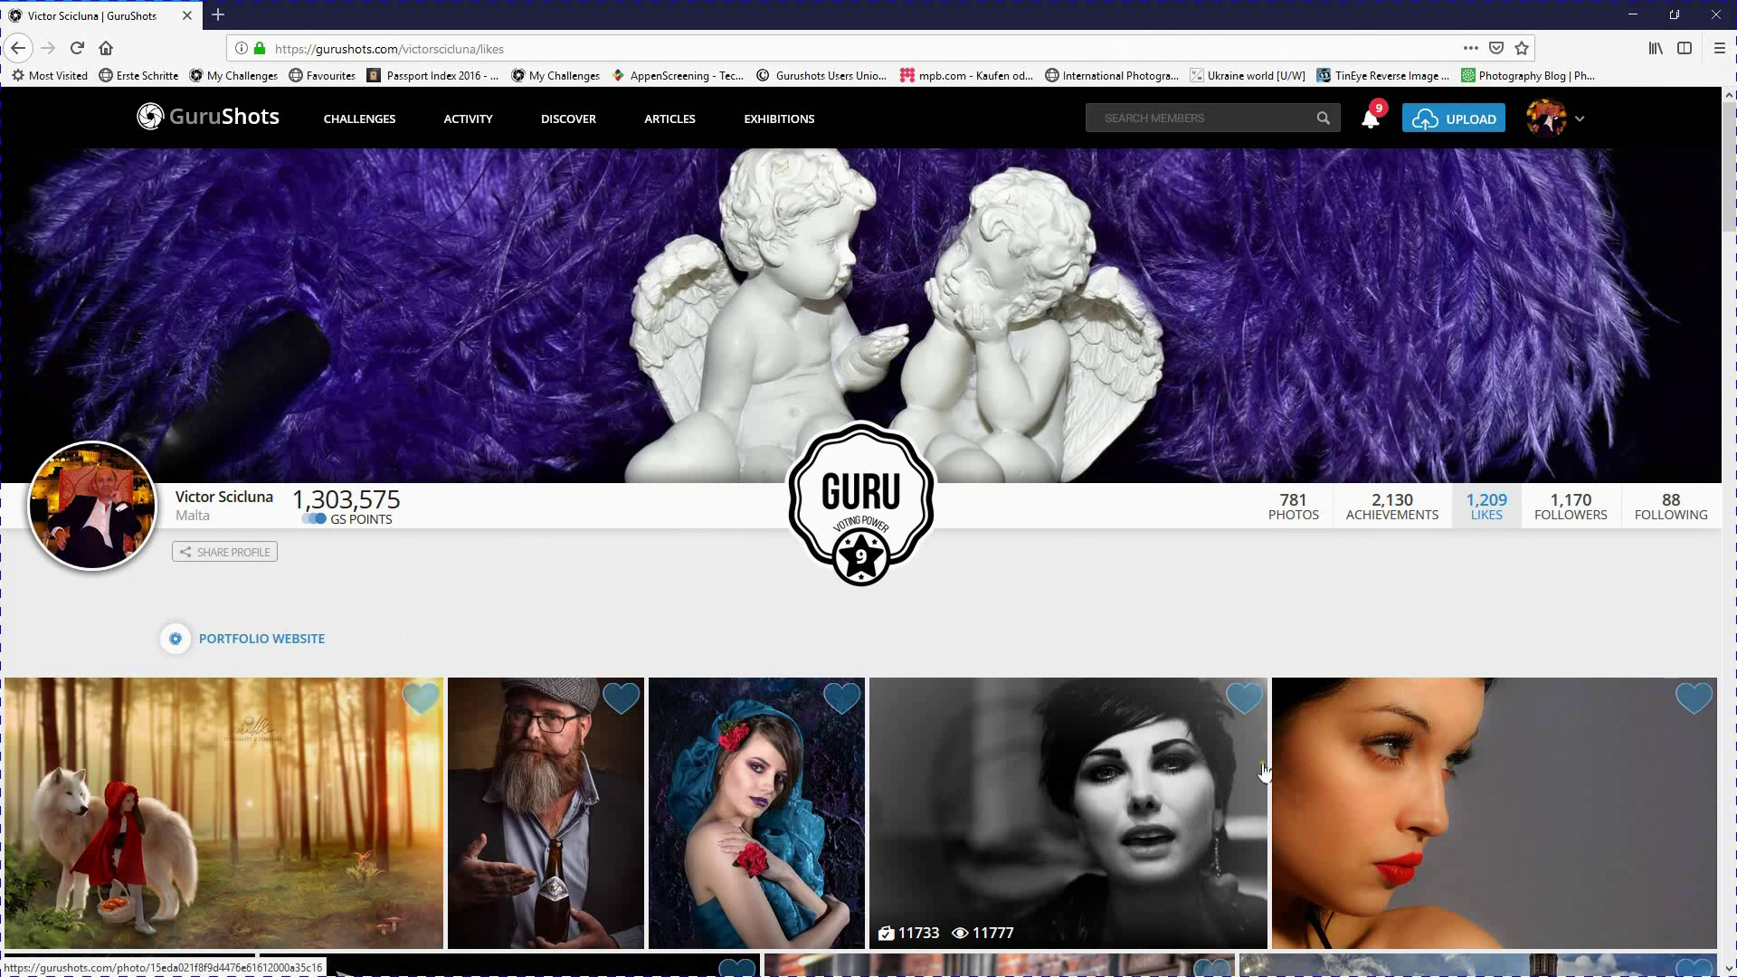
click(1562, 520)
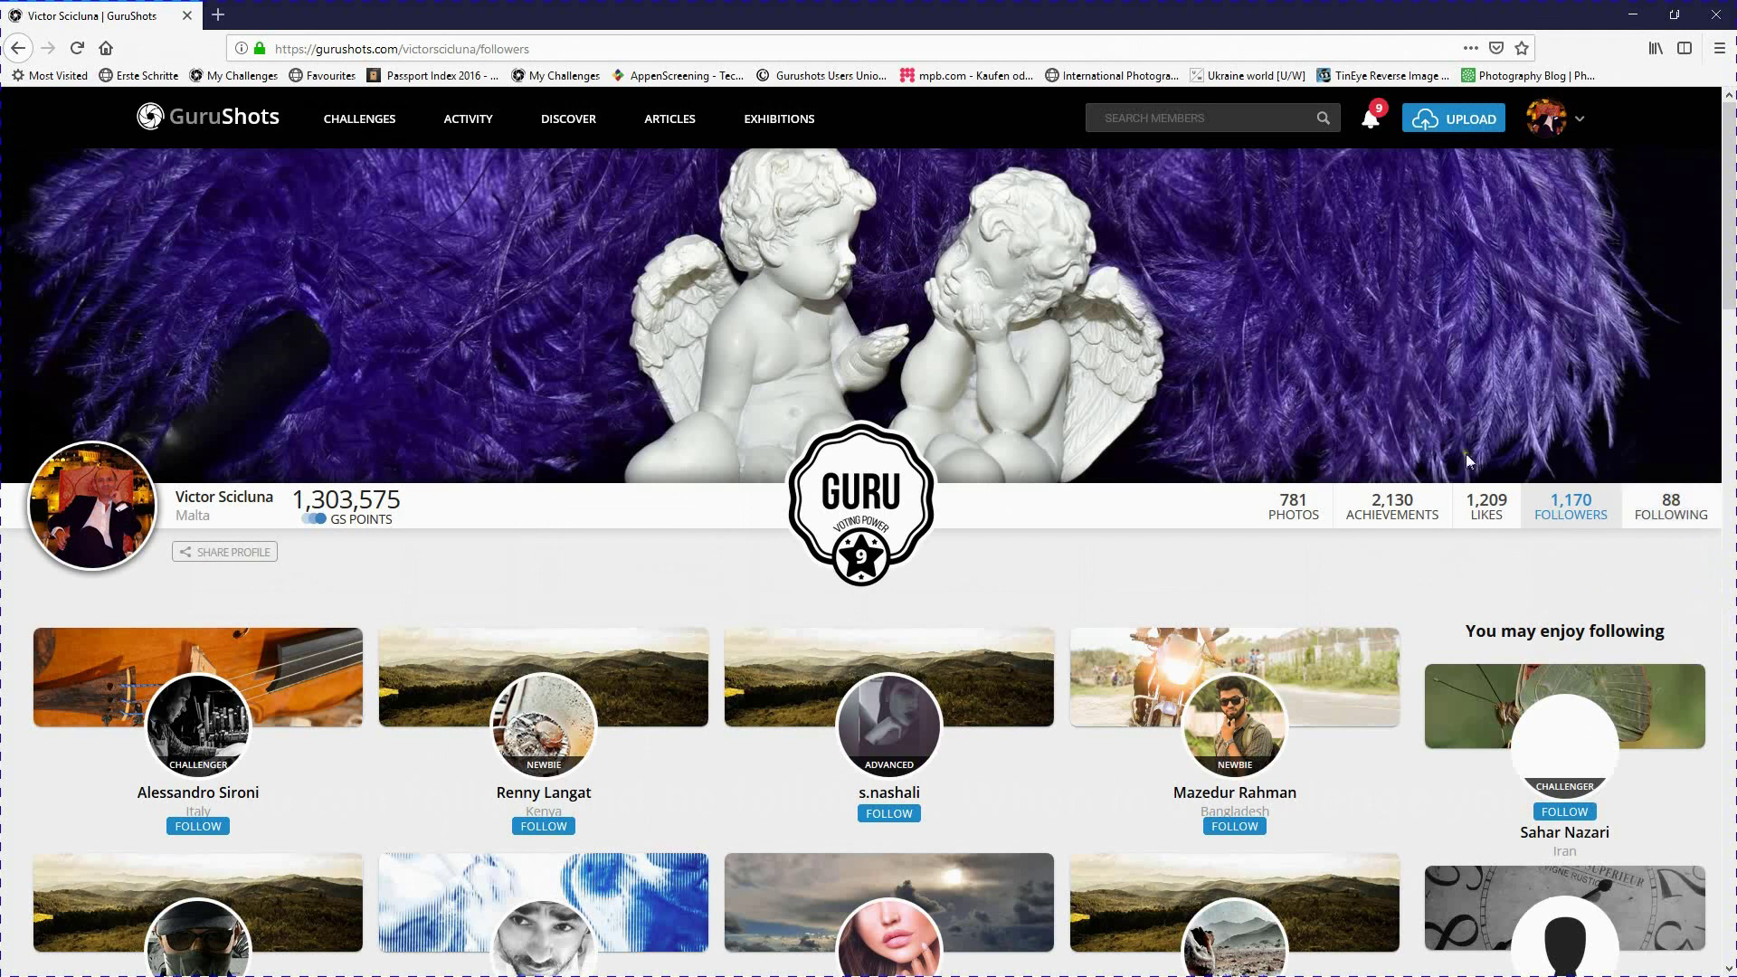
- Go from the joined challenges to the open ones and sort them by Ending soon
click(365, 125)
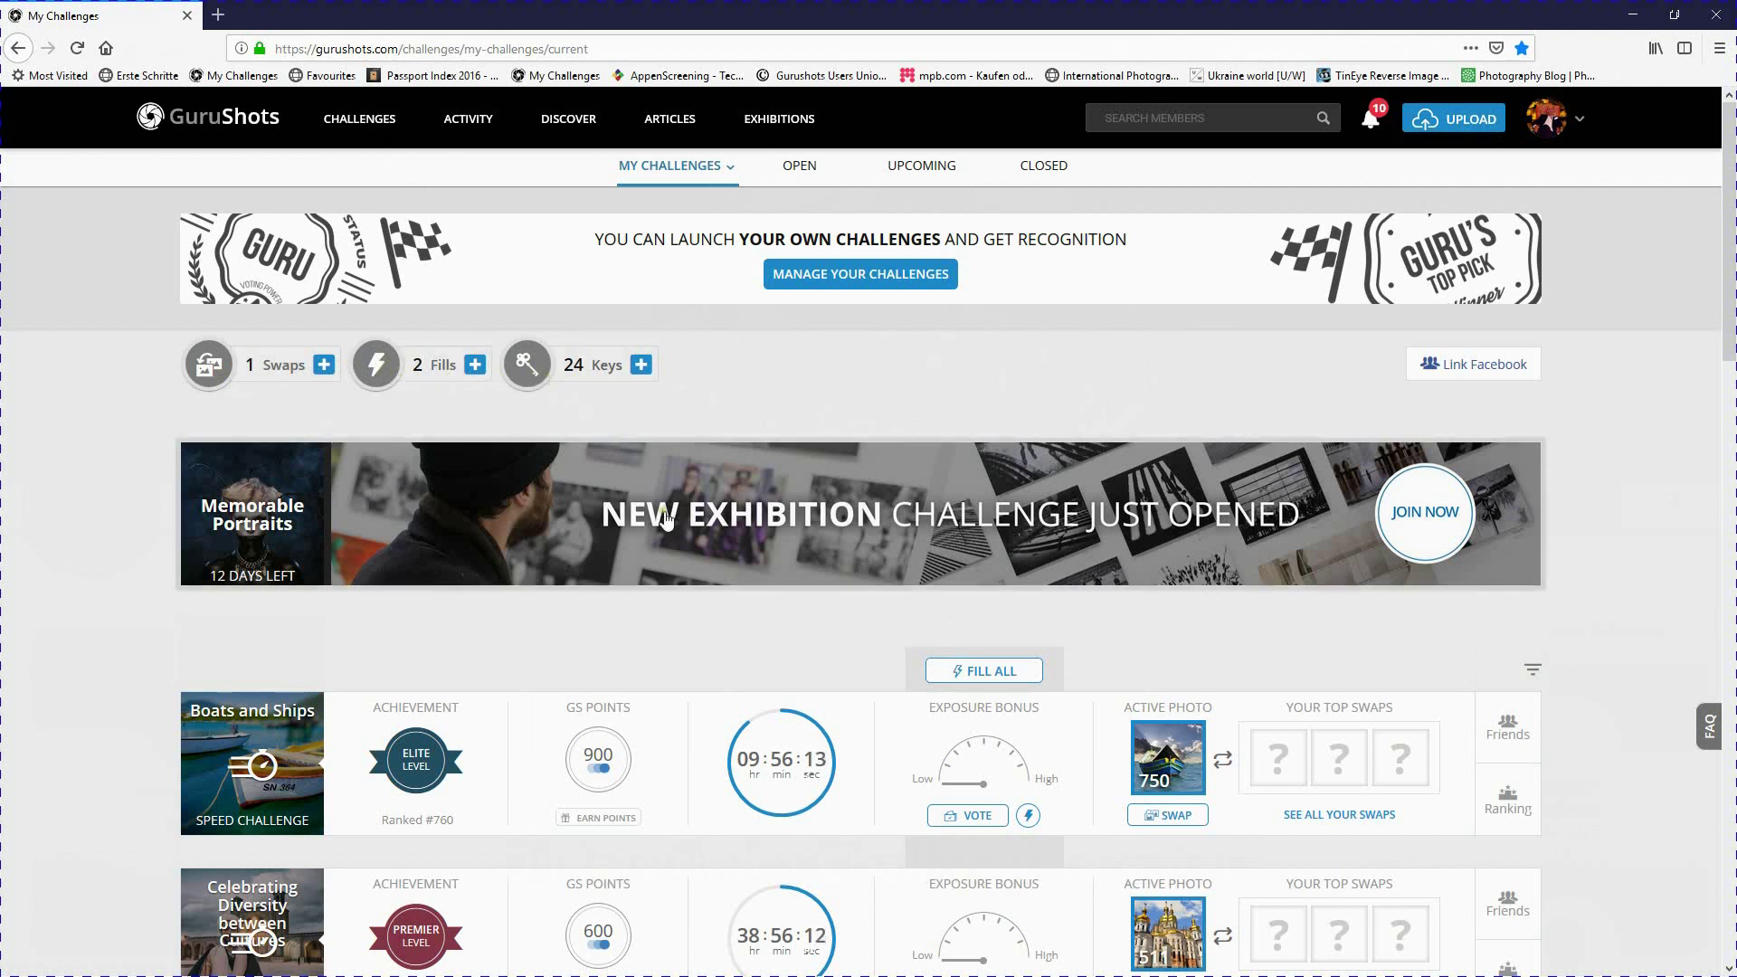
scroll(665, 344, down, 1)
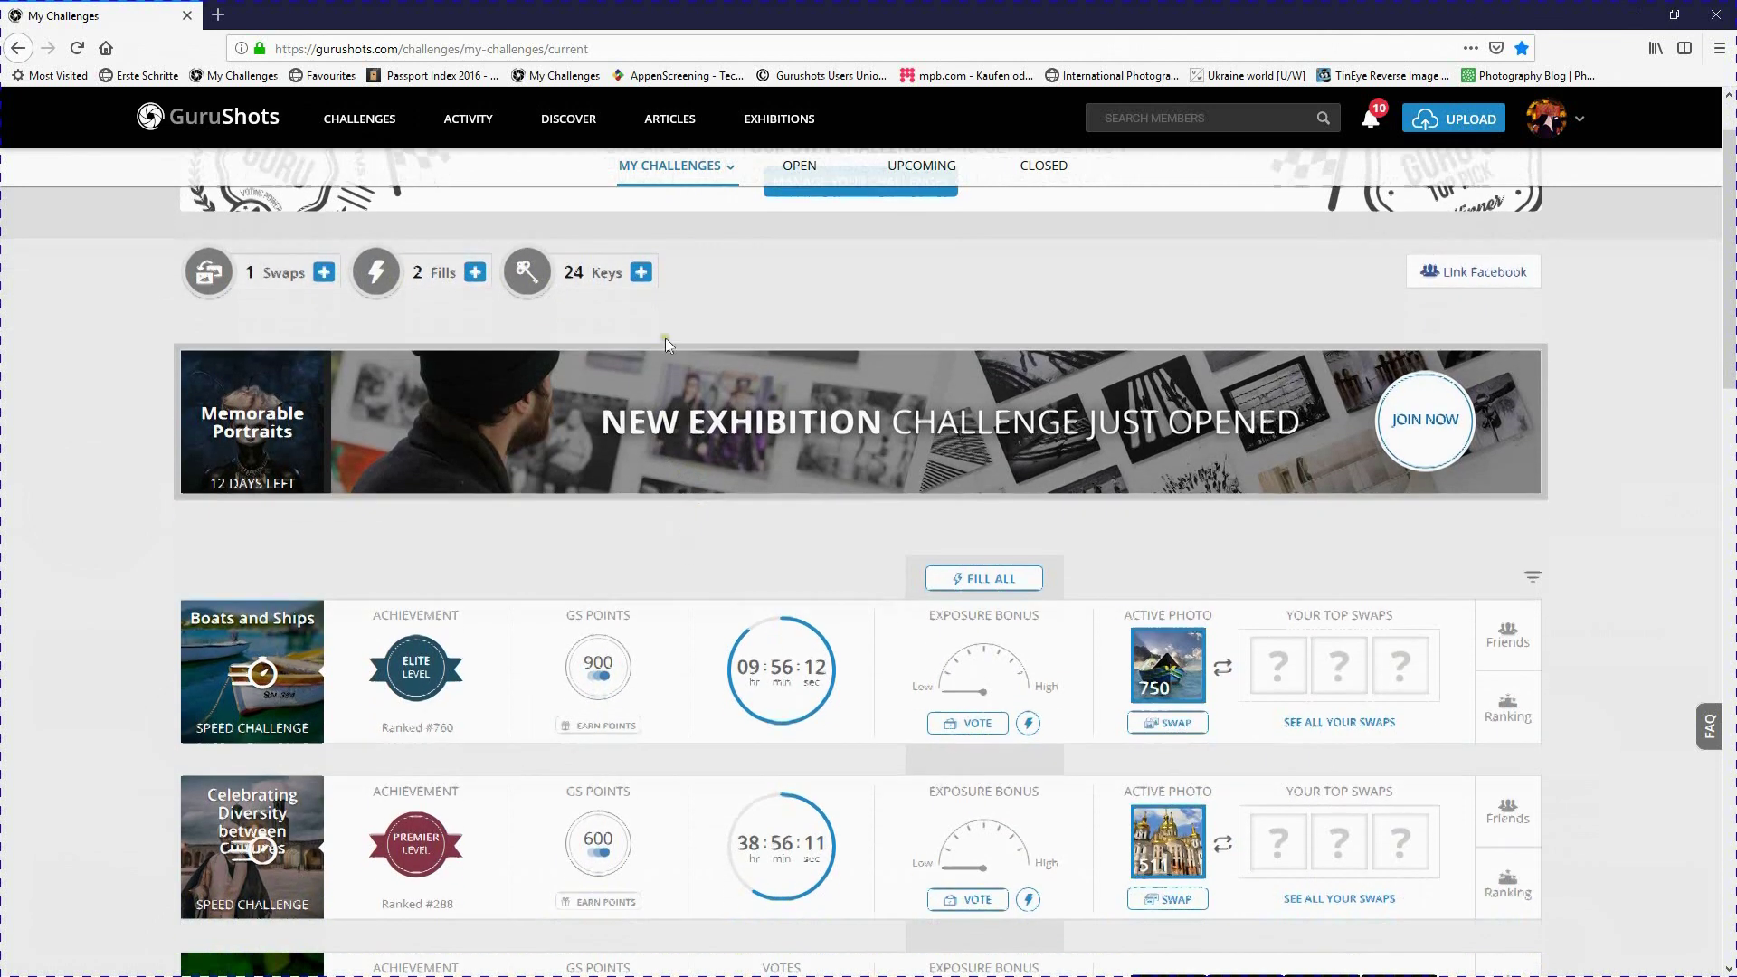
click(814, 168)
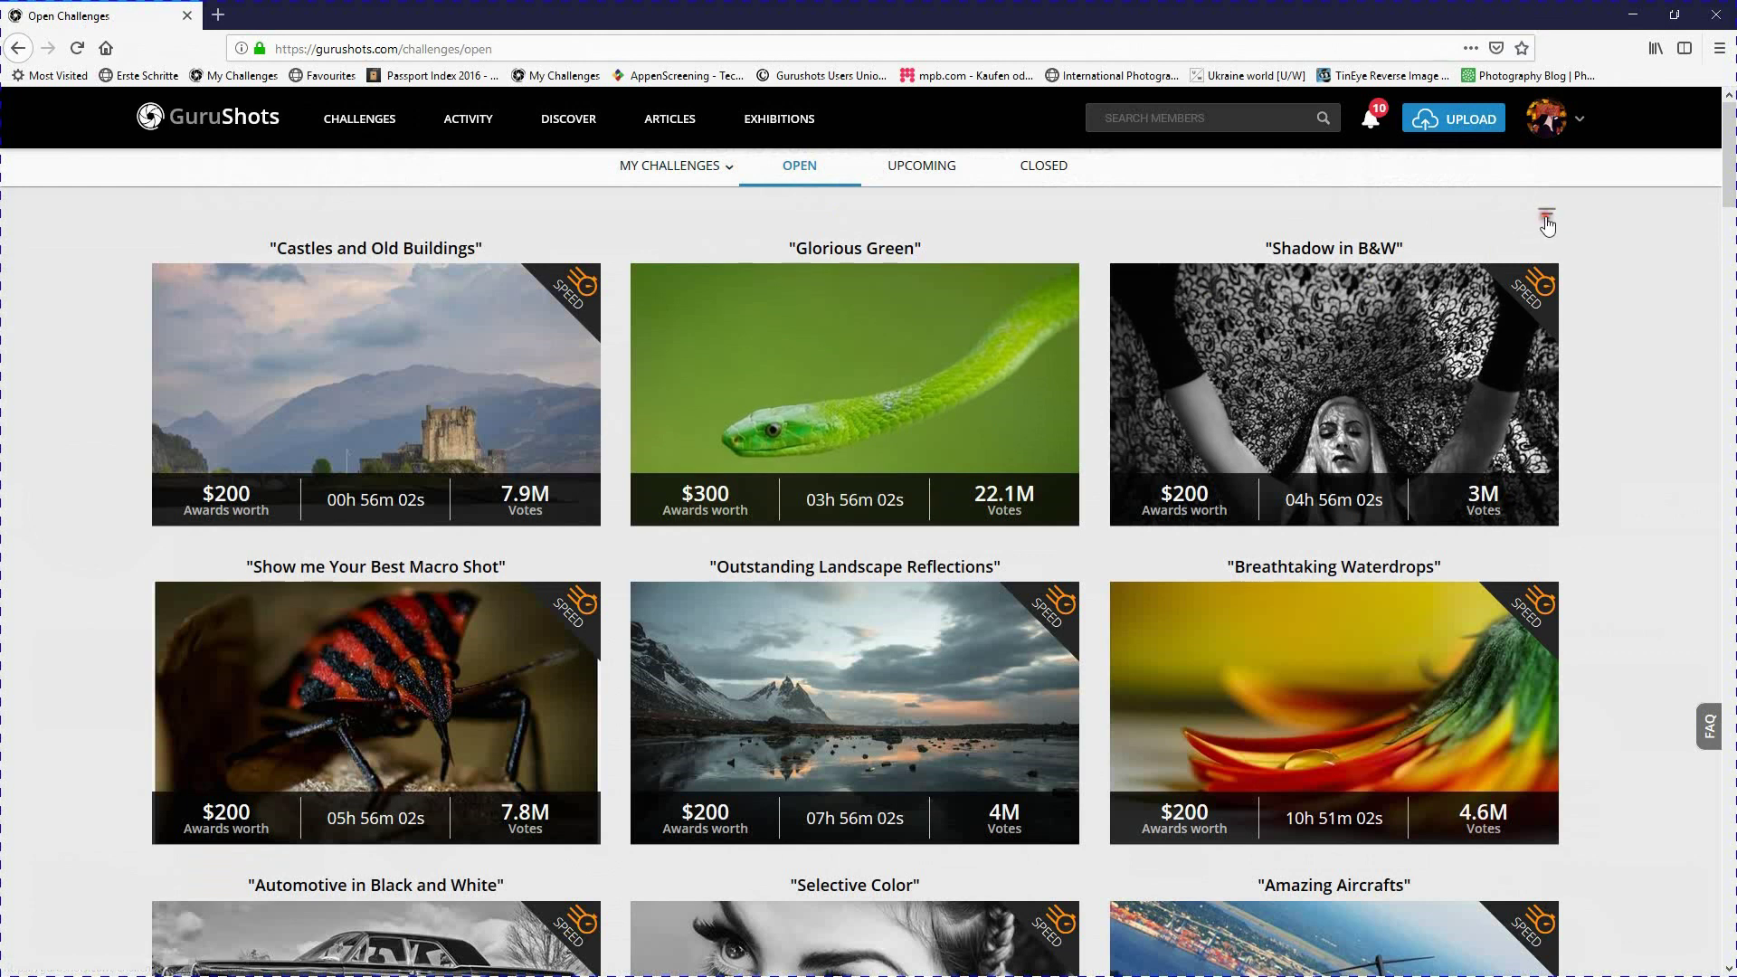
click(1547, 222)
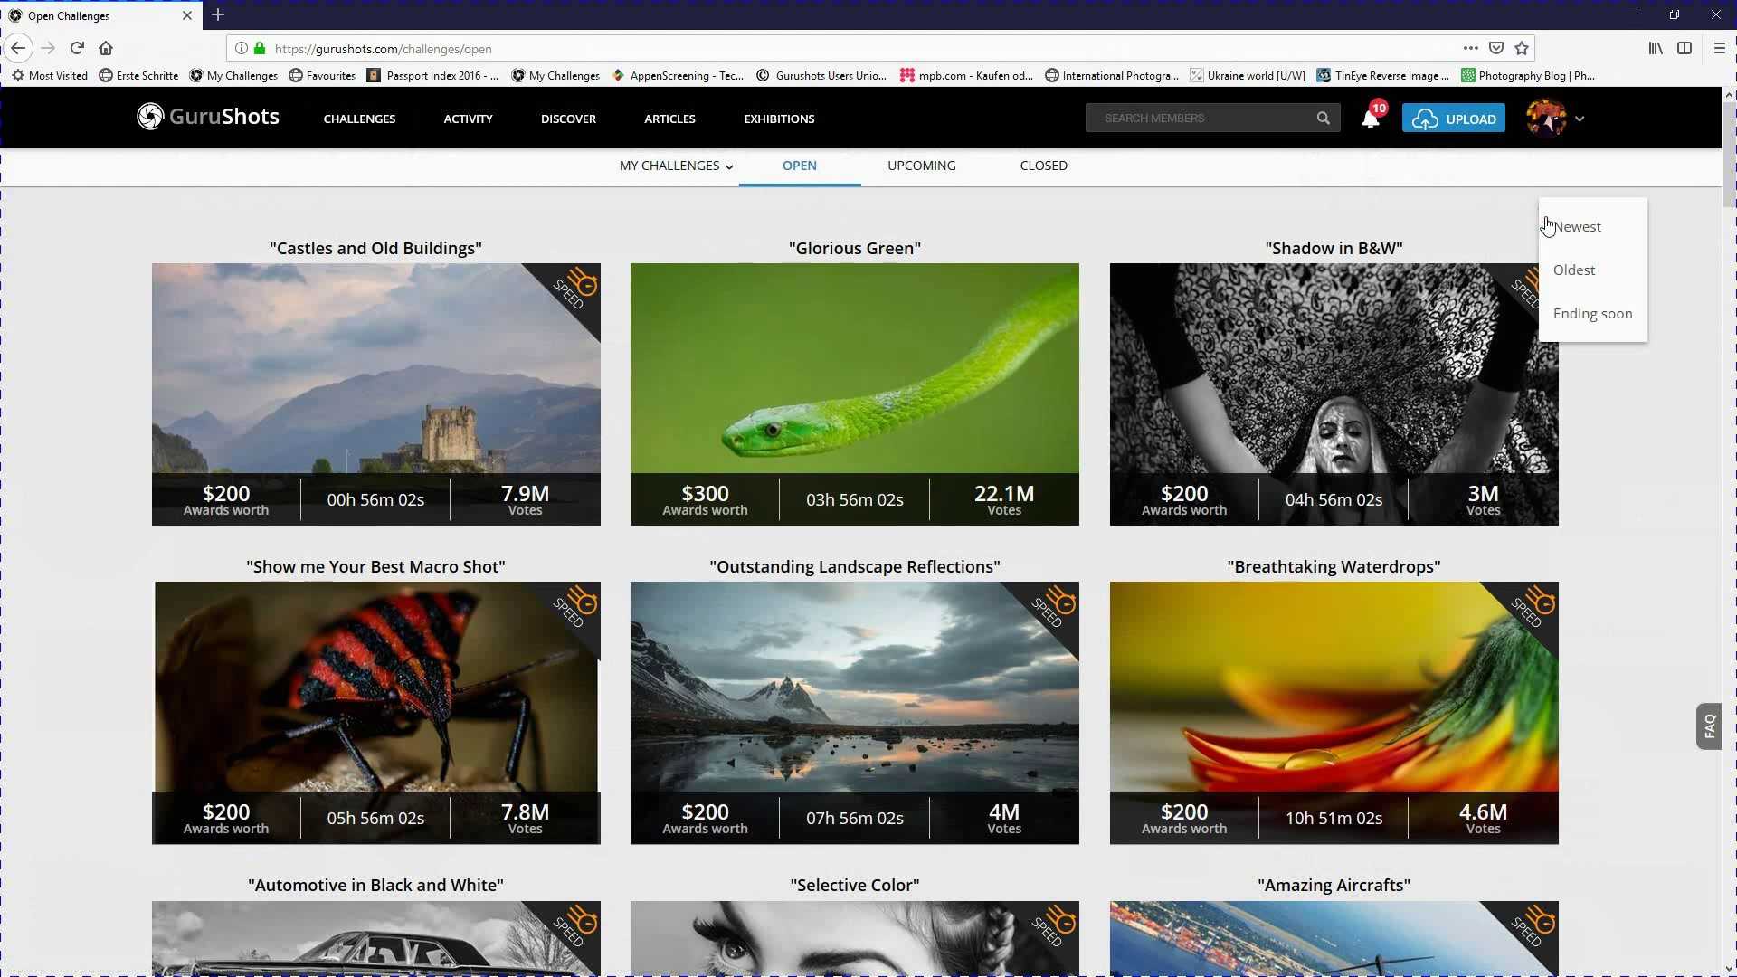
click(1570, 315)
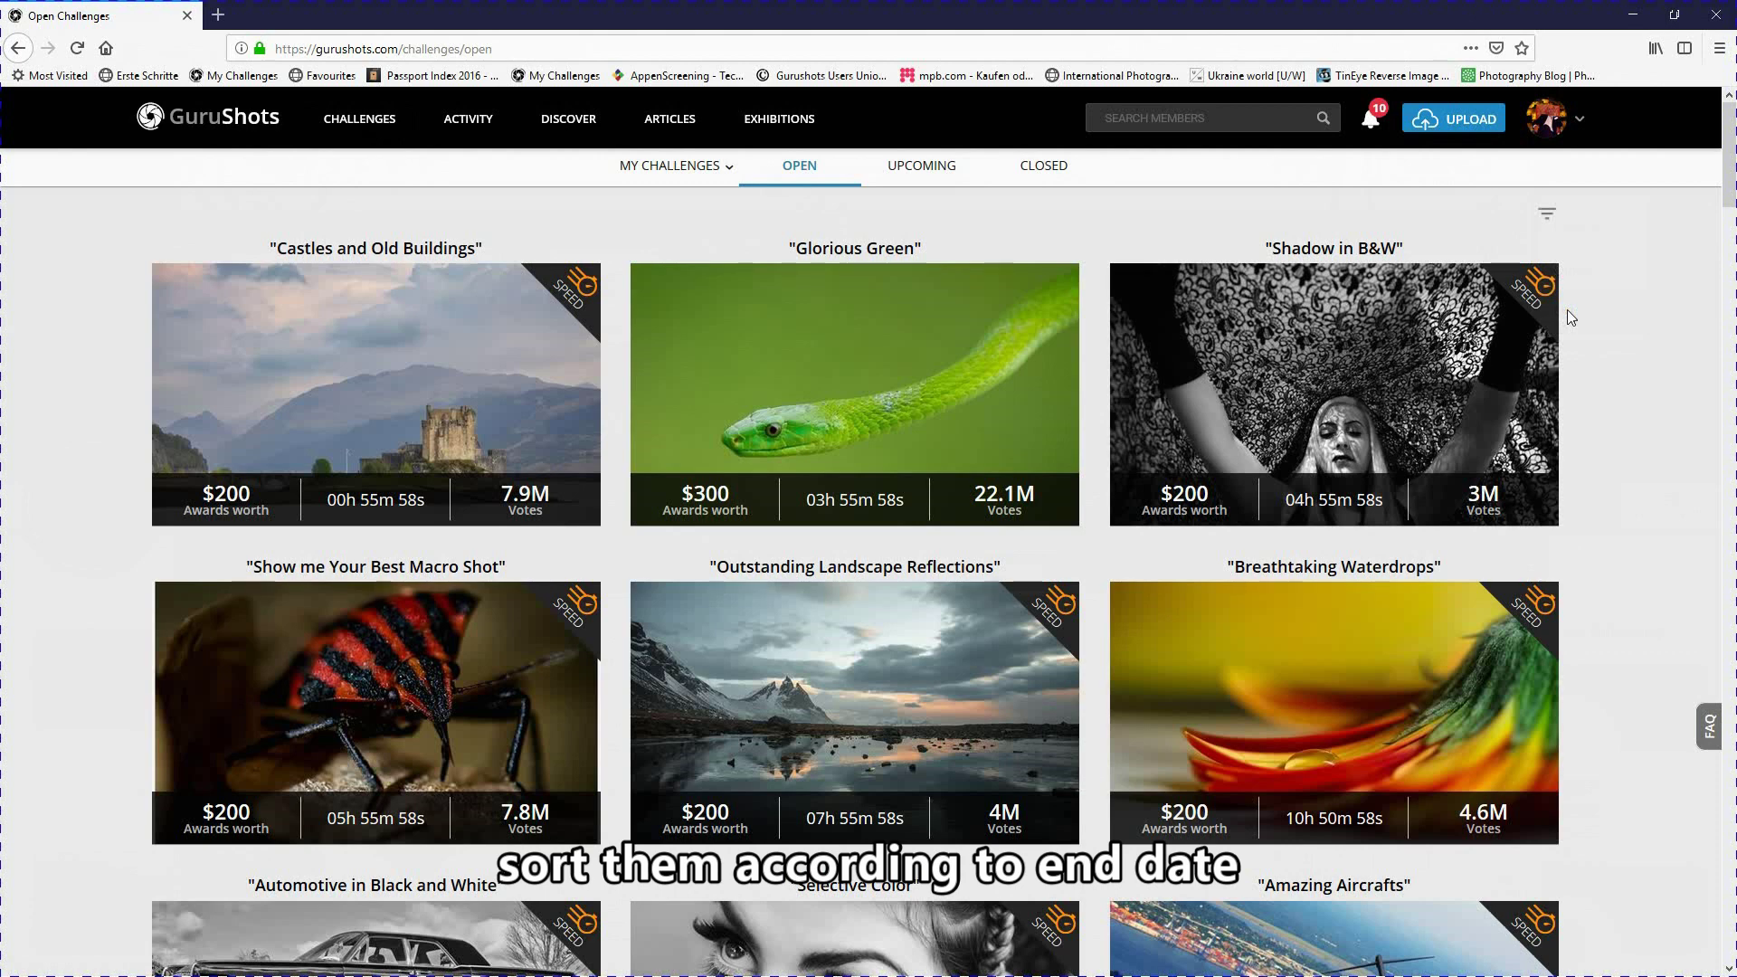
- Find the Pastel Colors speed challenge among the open ones, start joining it and continue past its brief
scroll(1567, 310, down, 2)
scroll(1567, 309, down, 4)
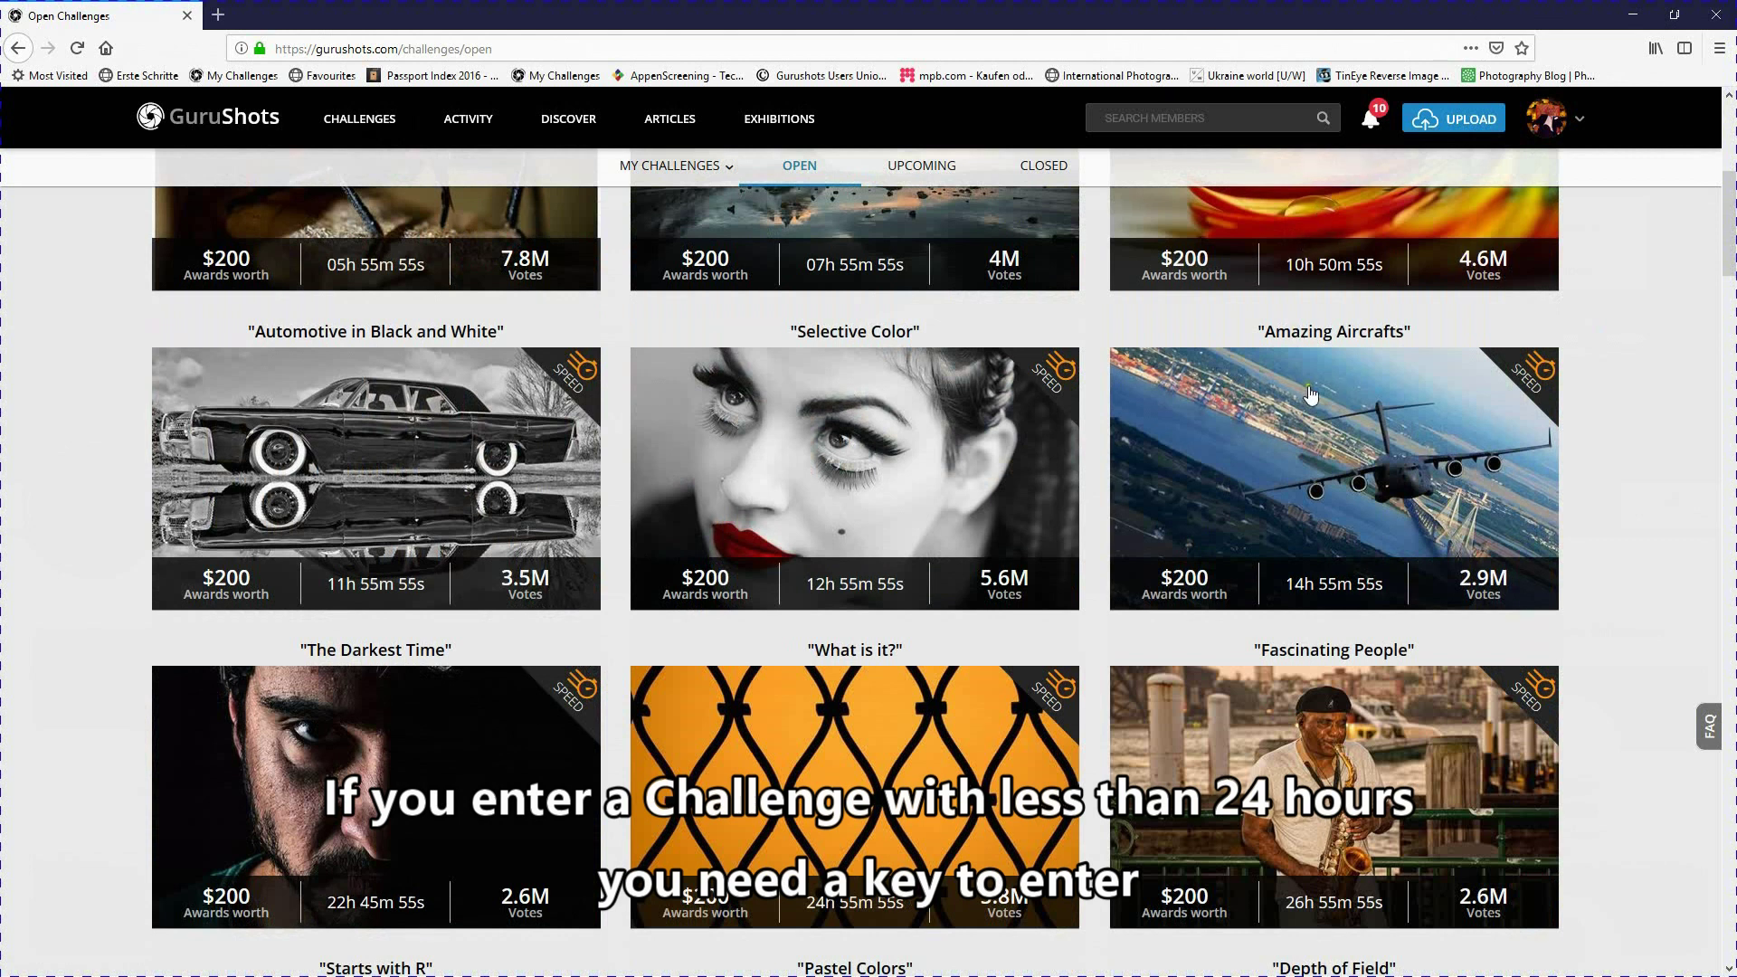
mouse_move(1312, 398)
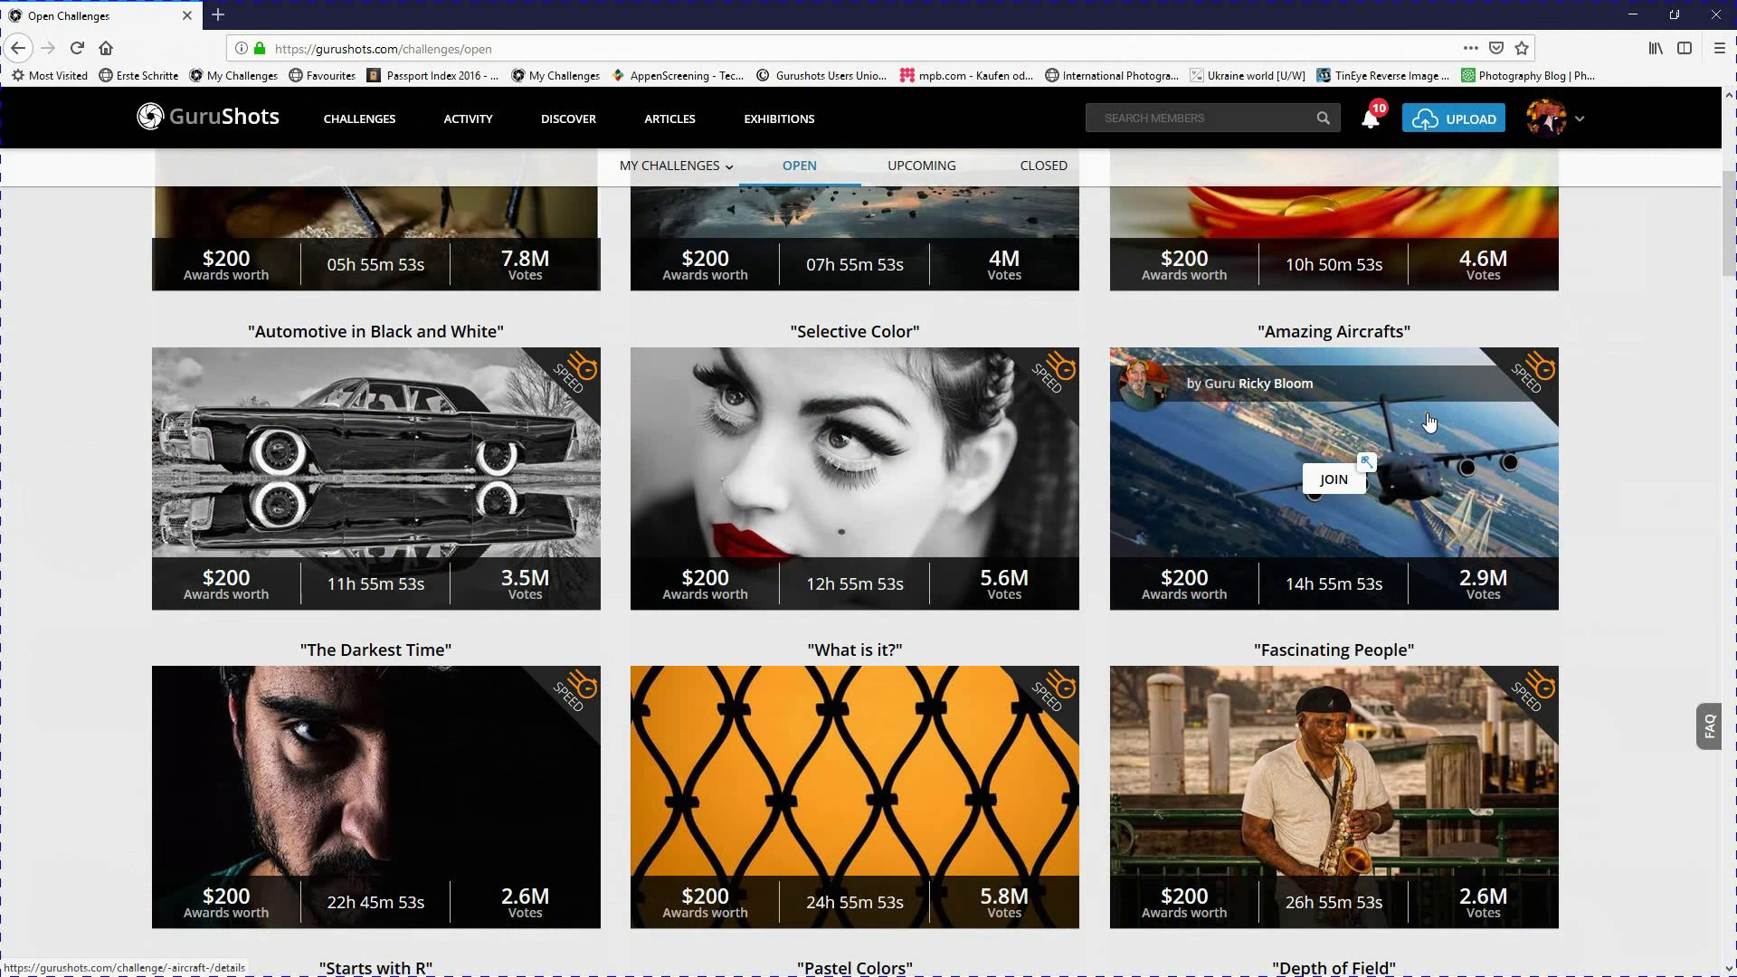
scroll(1429, 422, down, 3)
scroll(1429, 422, down, 6)
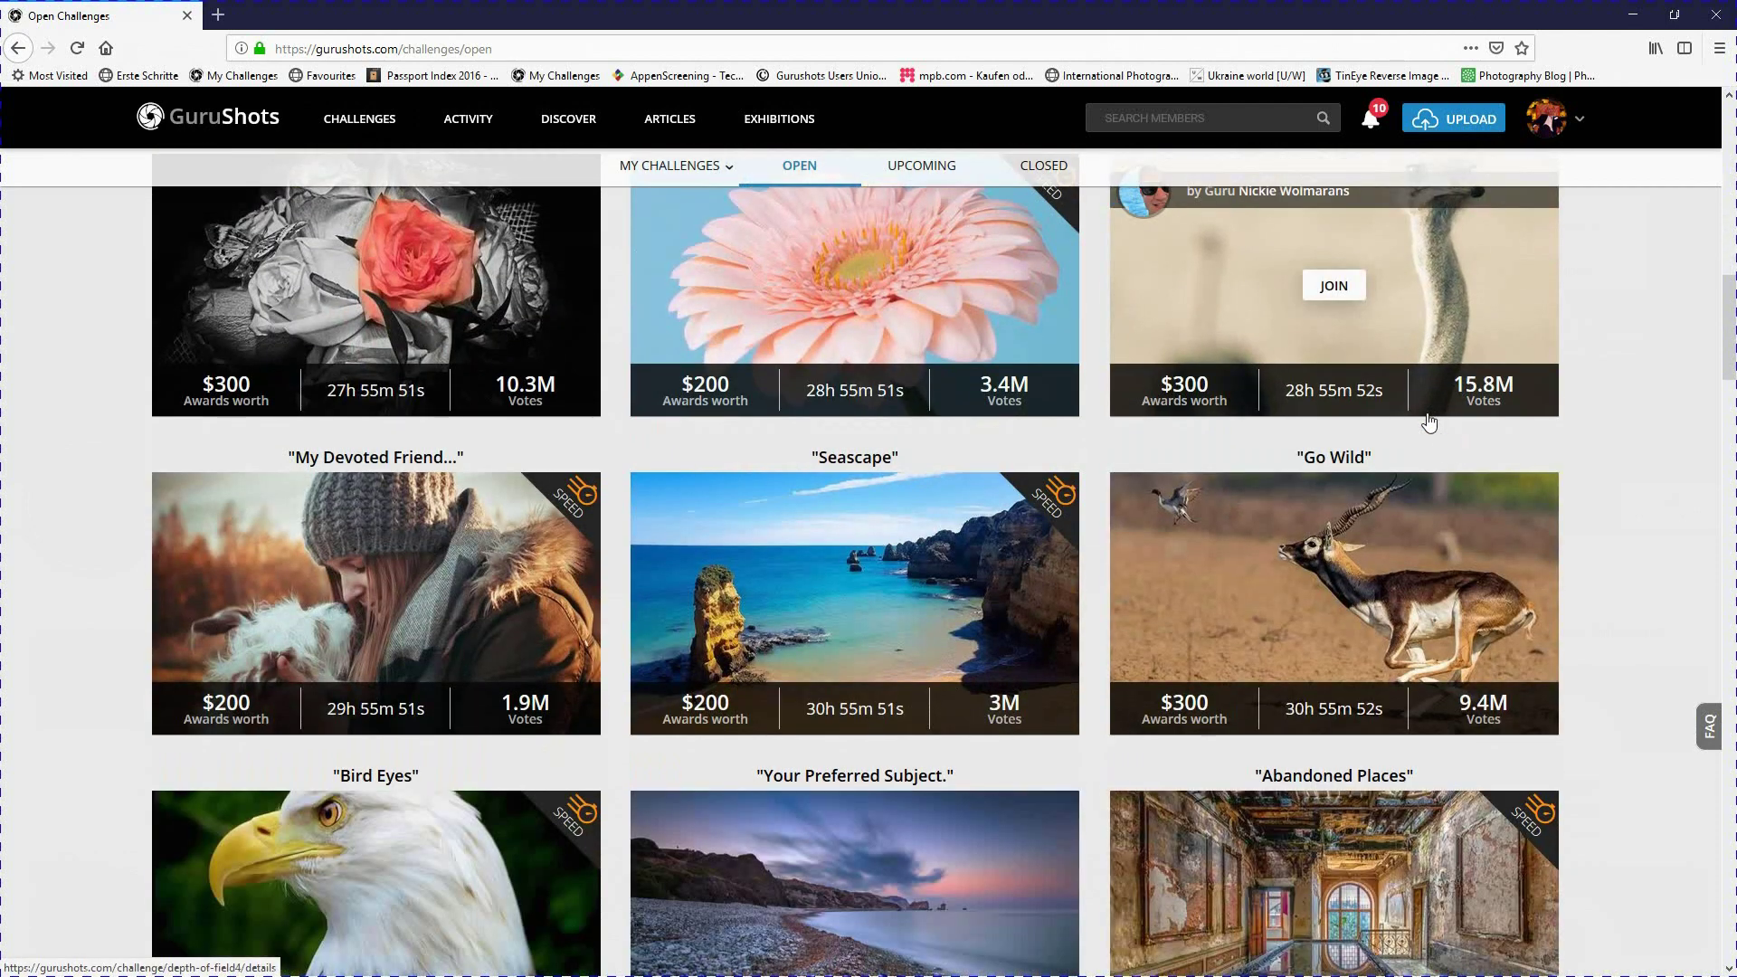
scroll(1429, 423, up, 2)
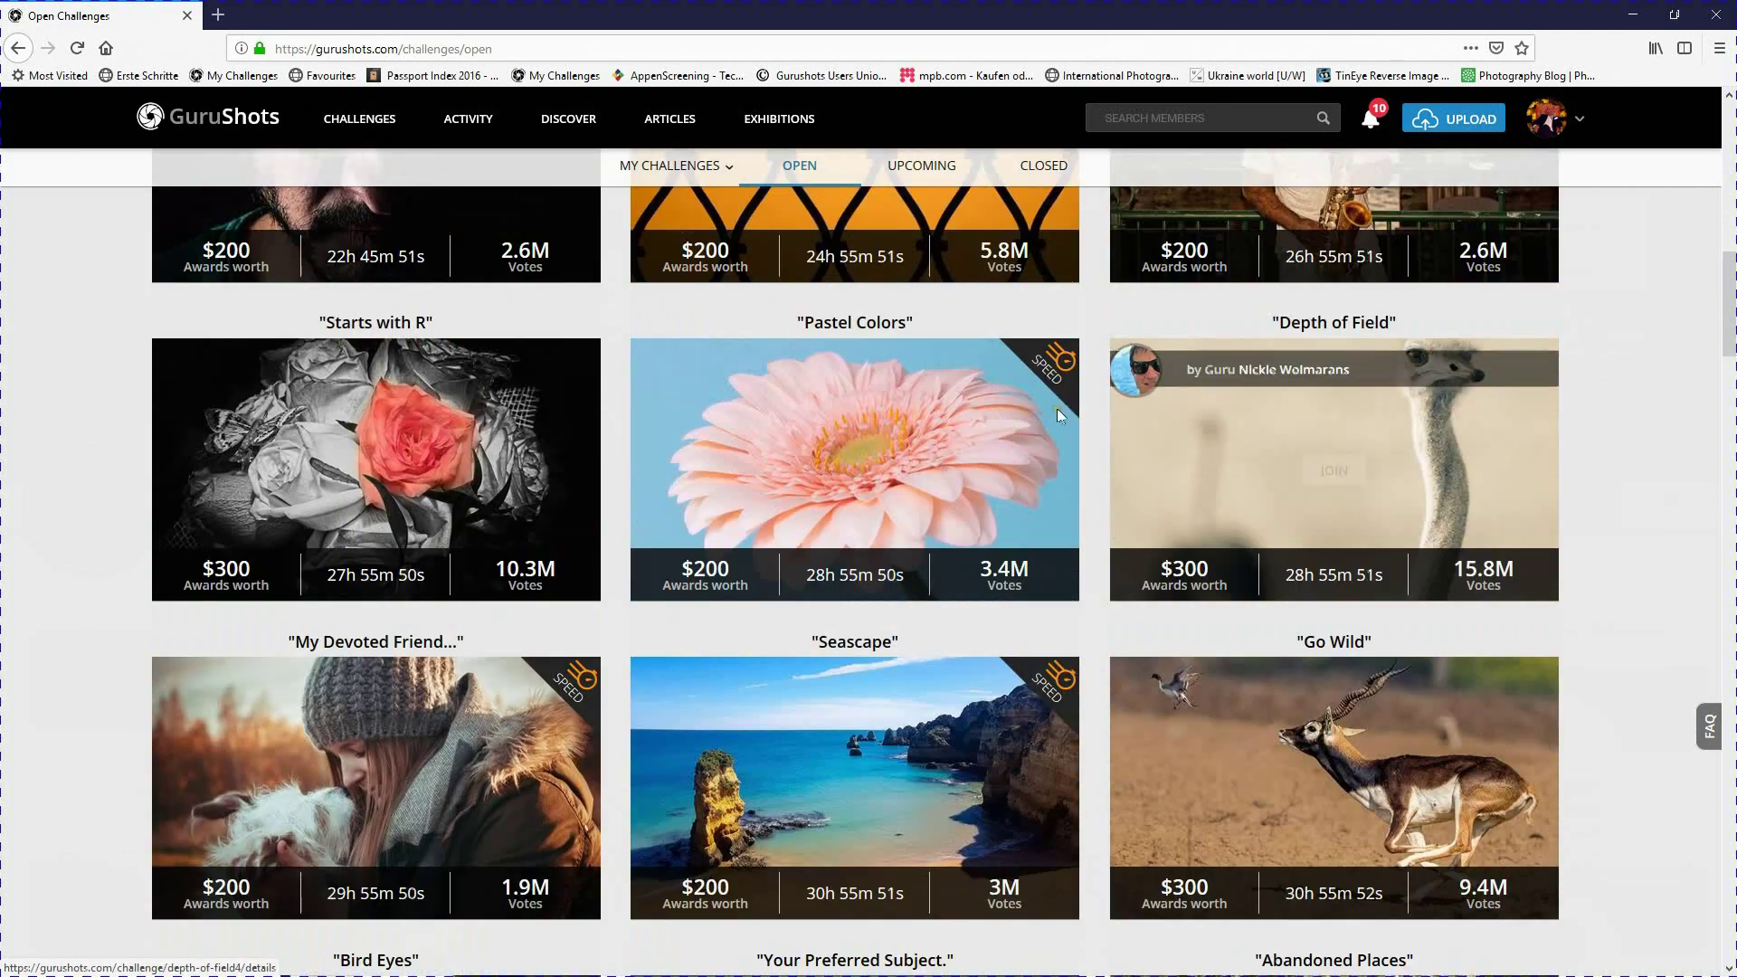
mouse_move(993, 437)
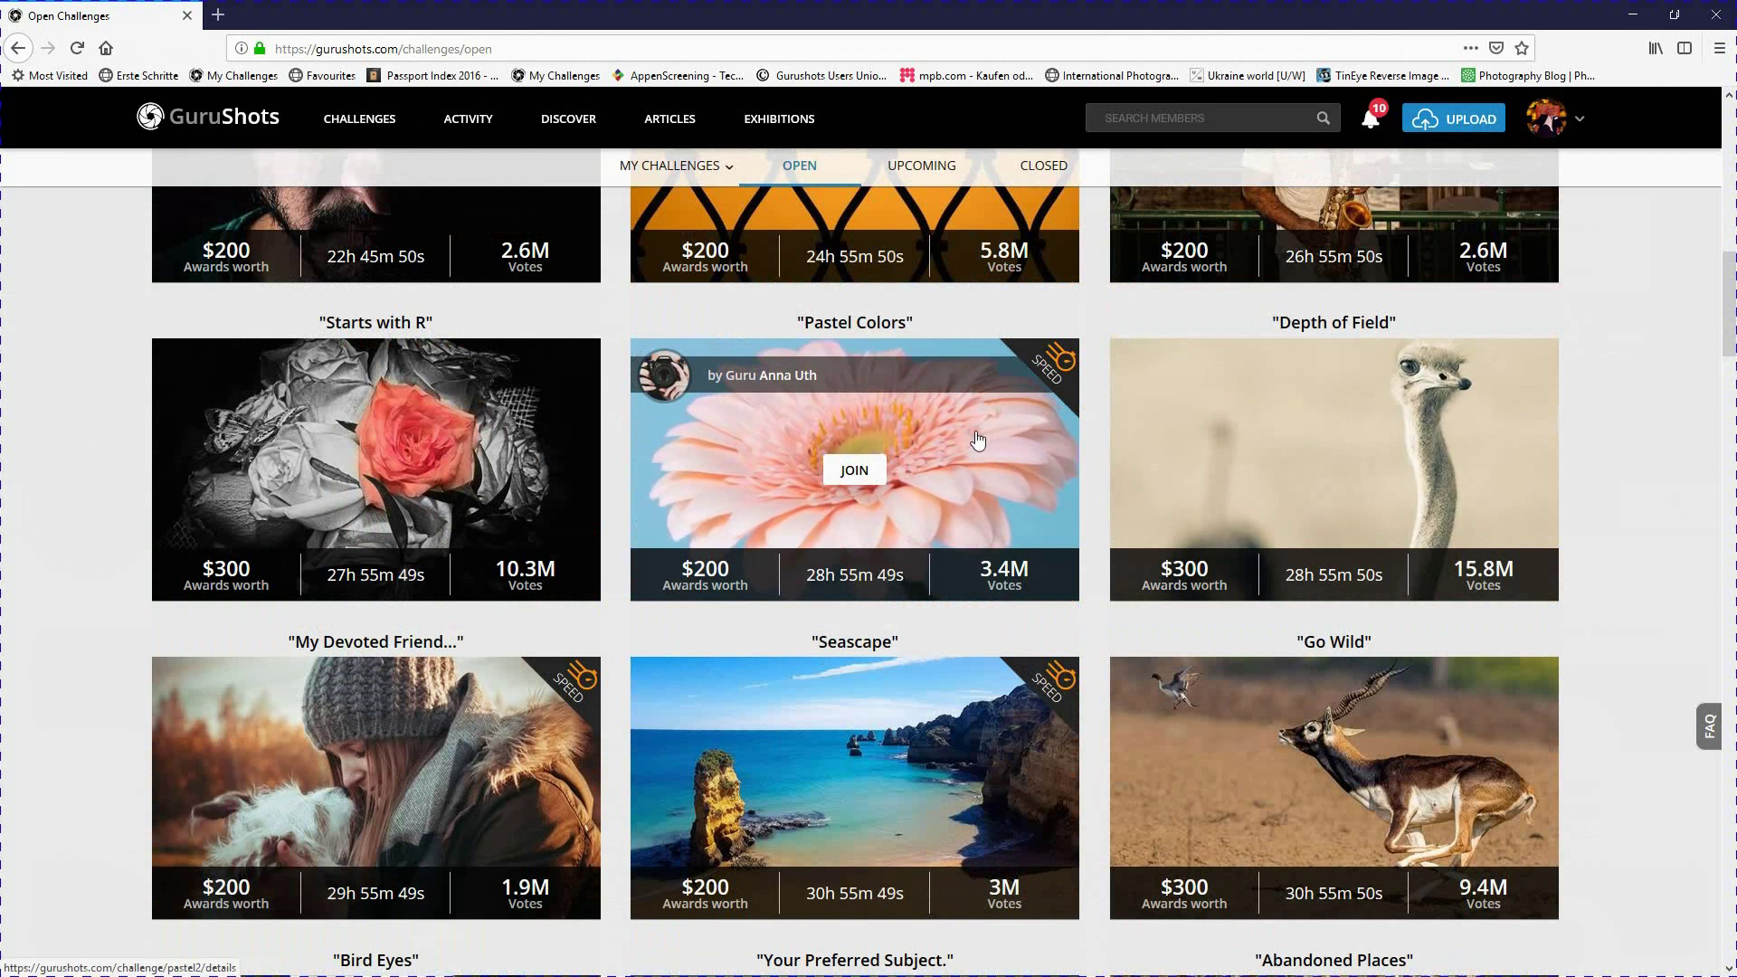
click(855, 472)
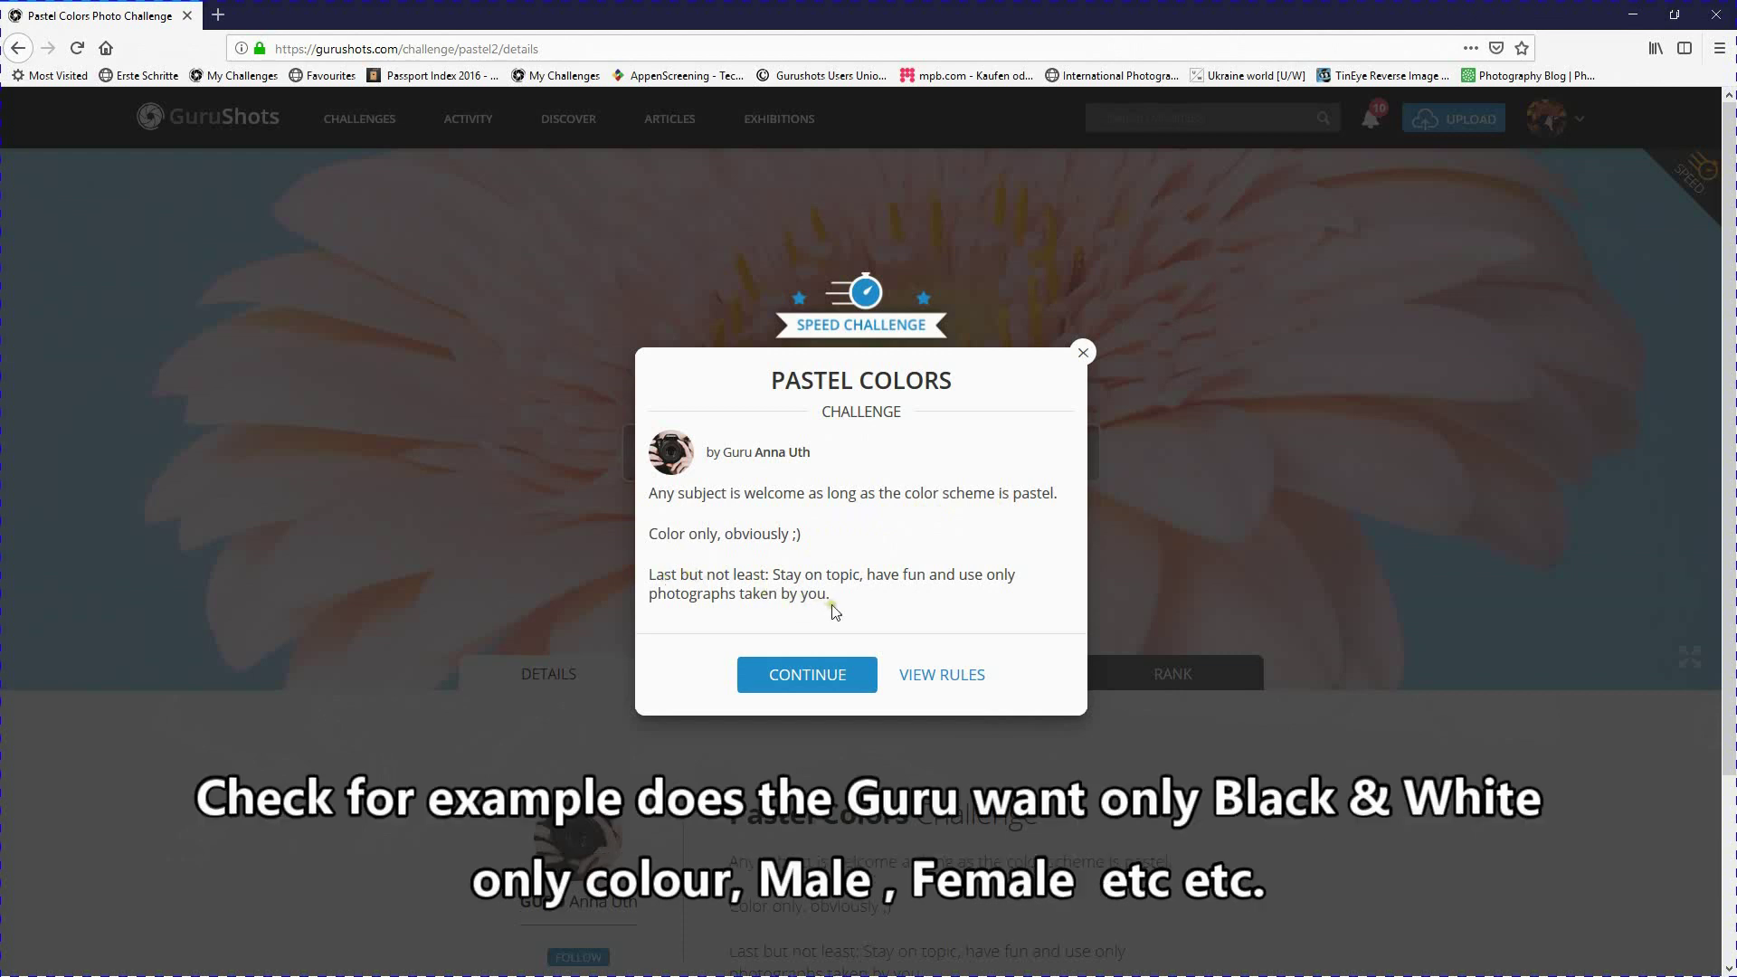
click(807, 675)
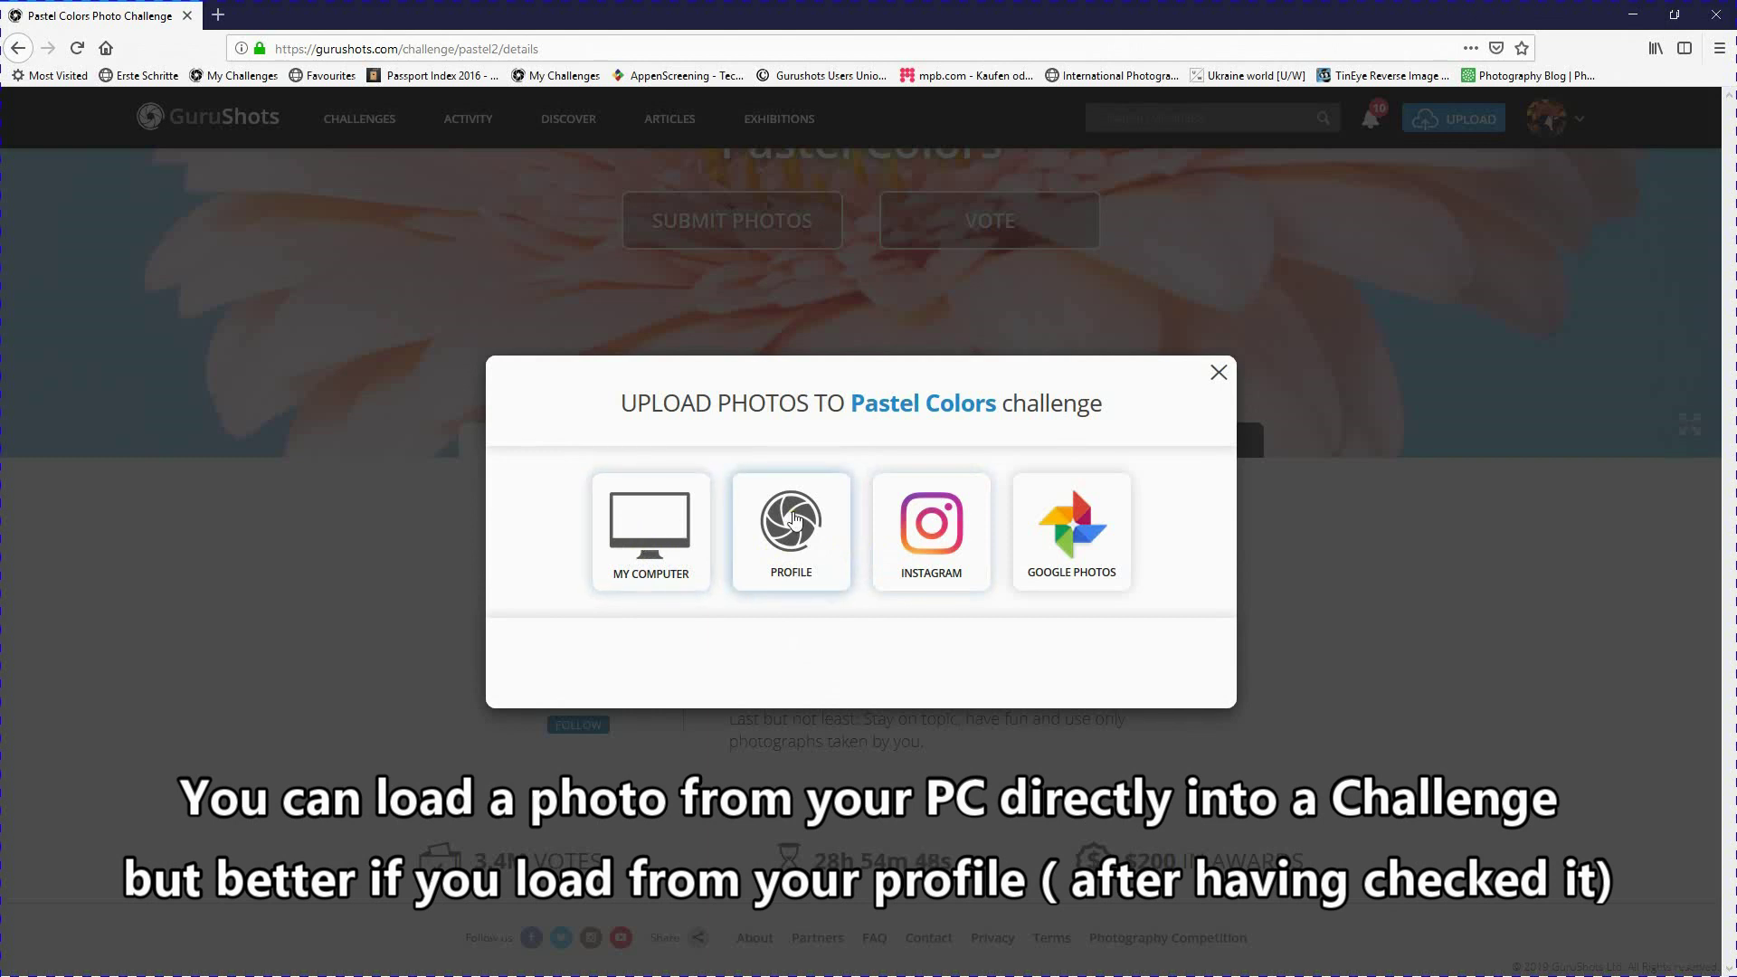
- Choose the pink magnolia photo from the profile and submit it to the Pastel Colors challenge
click(775, 540)
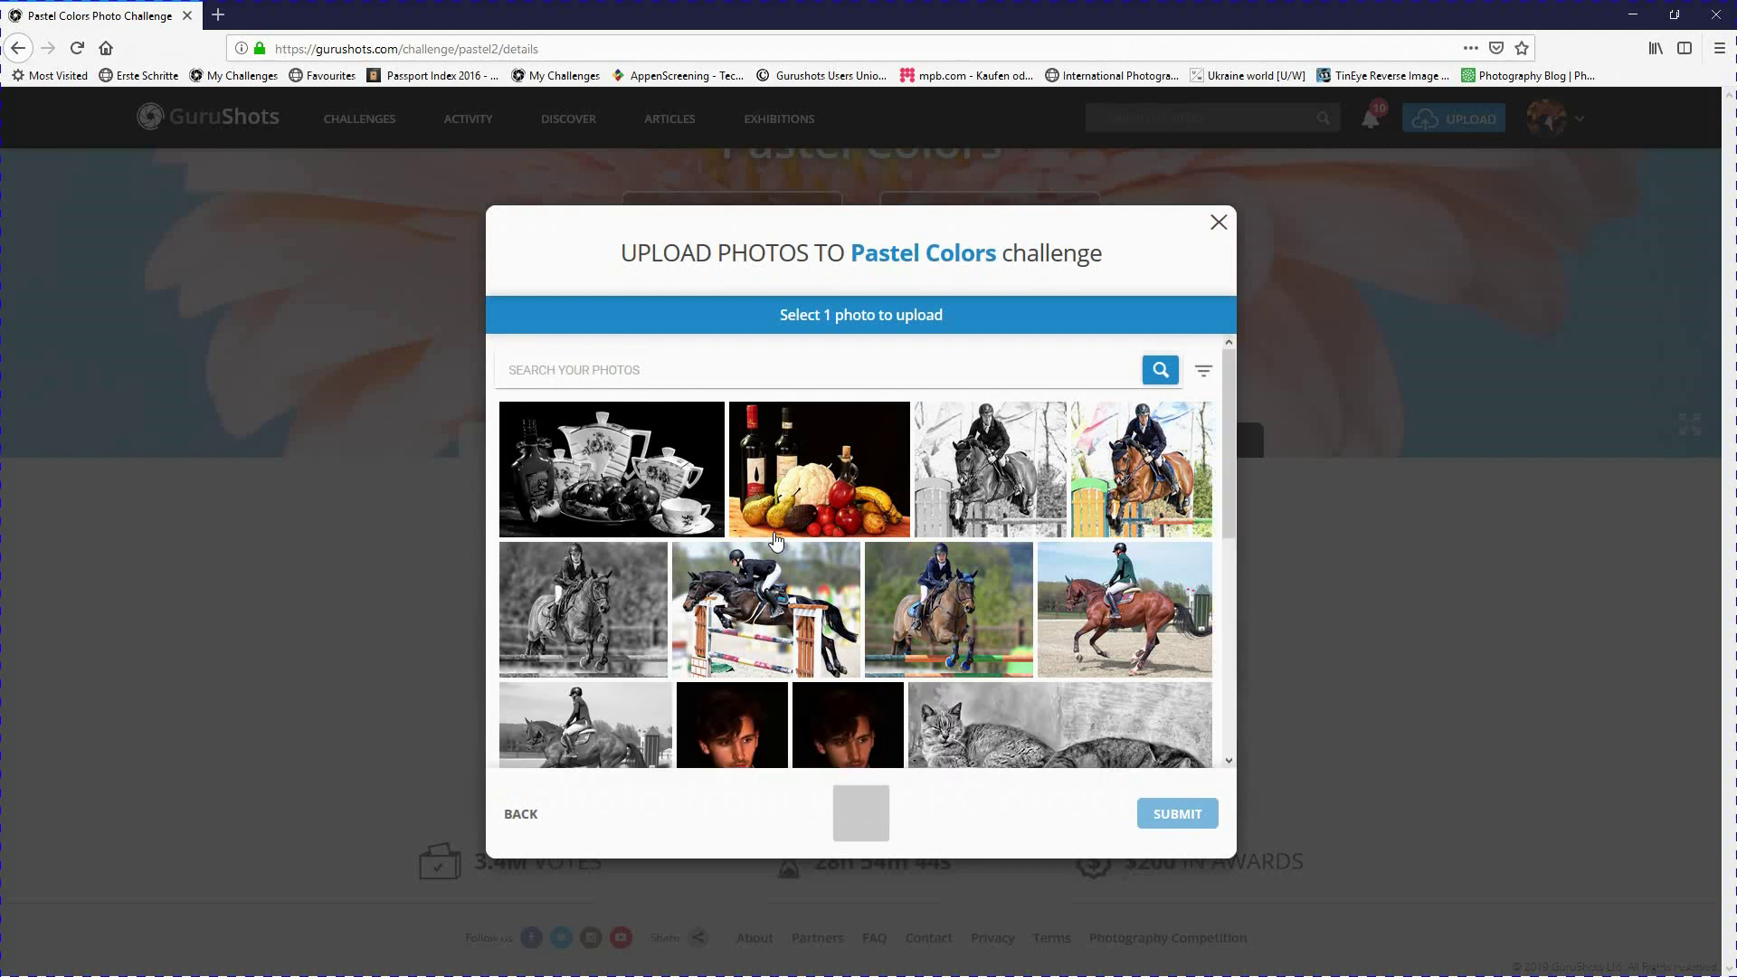
scroll(633, 362, down, 3)
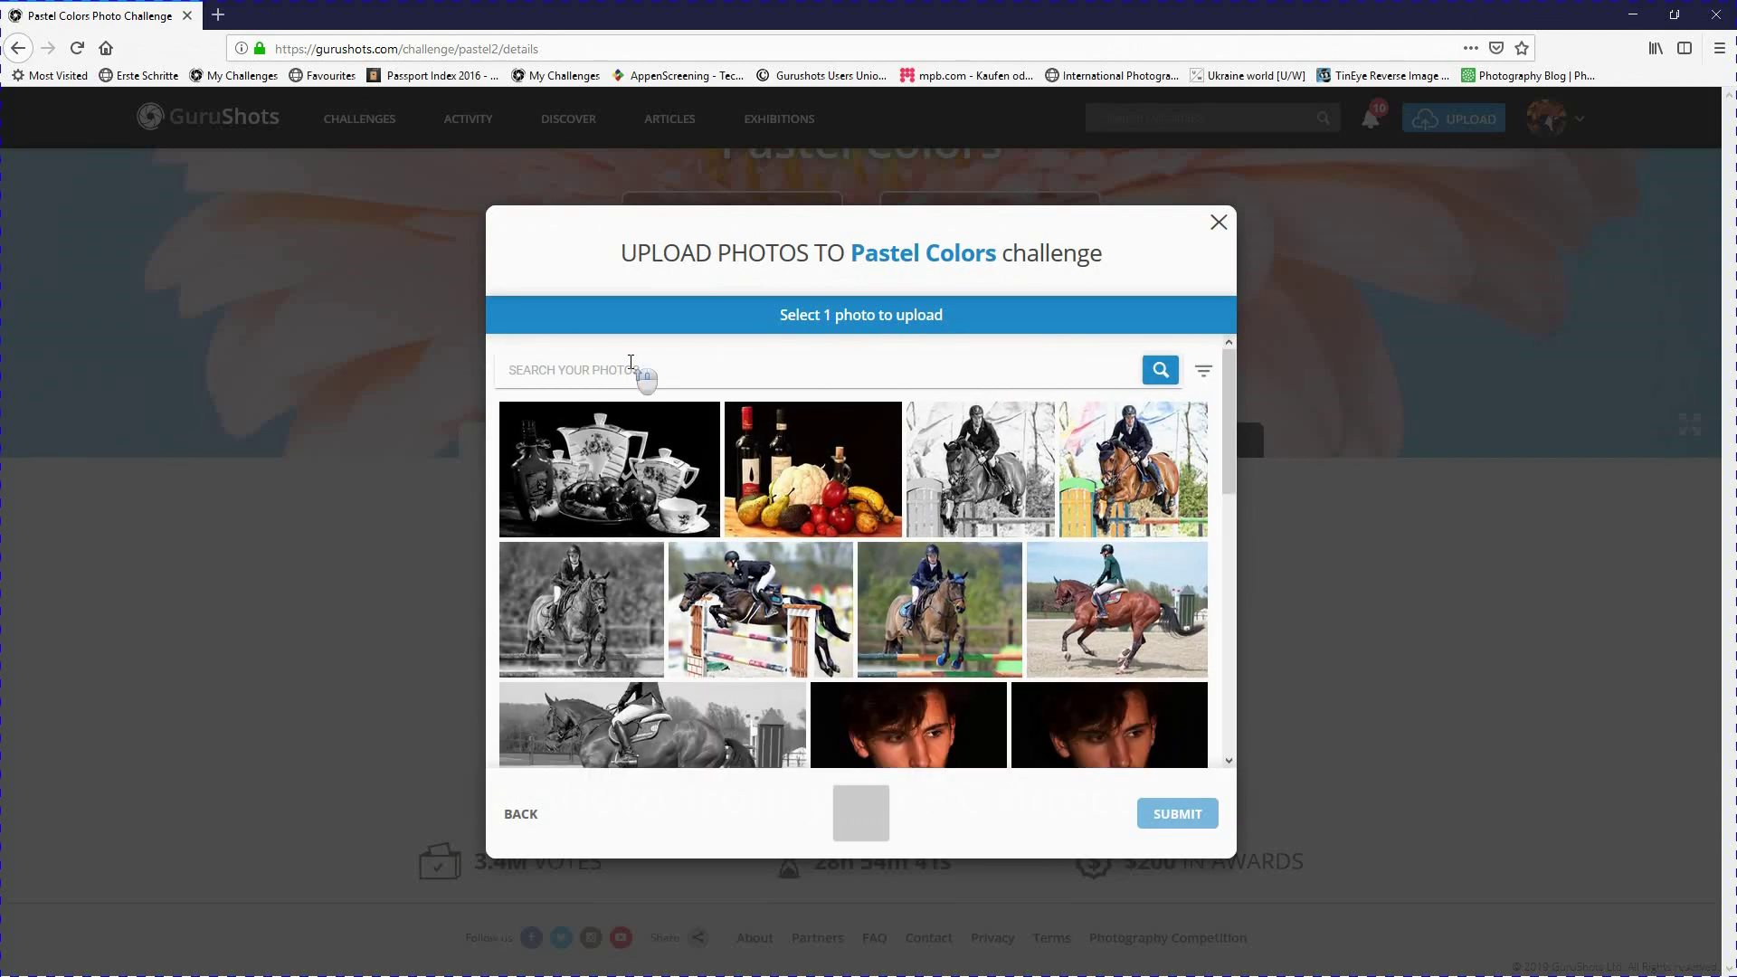
scroll(630, 361, down, 5)
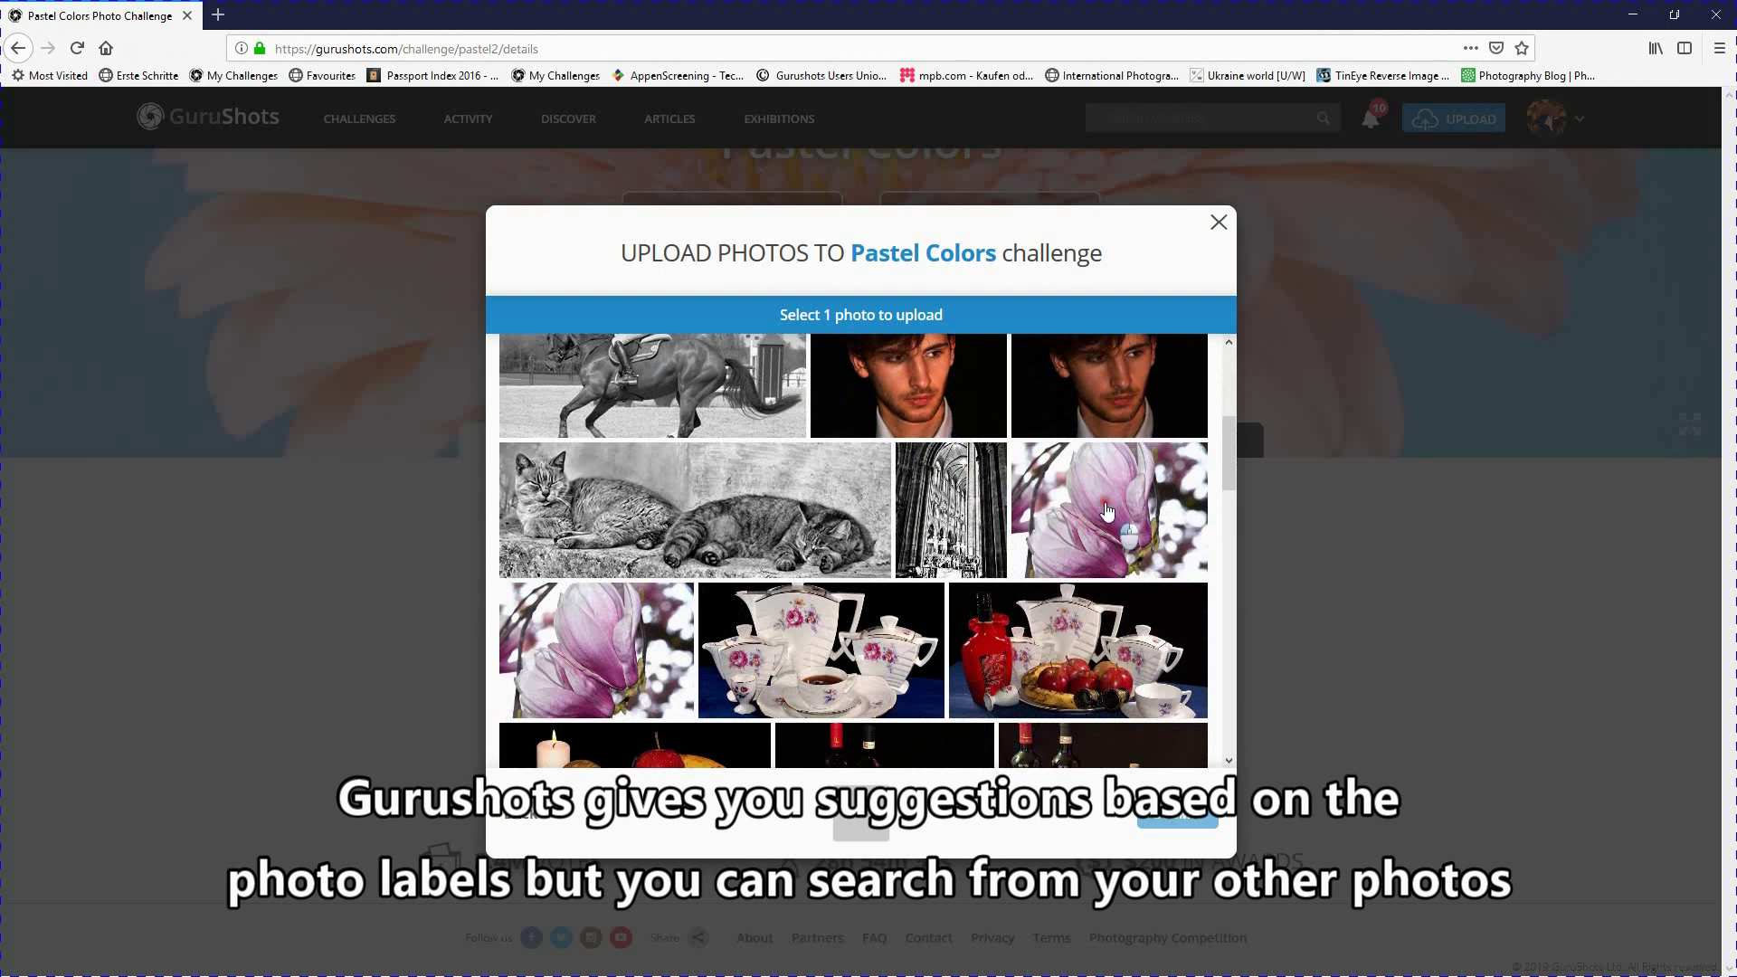
click(1107, 511)
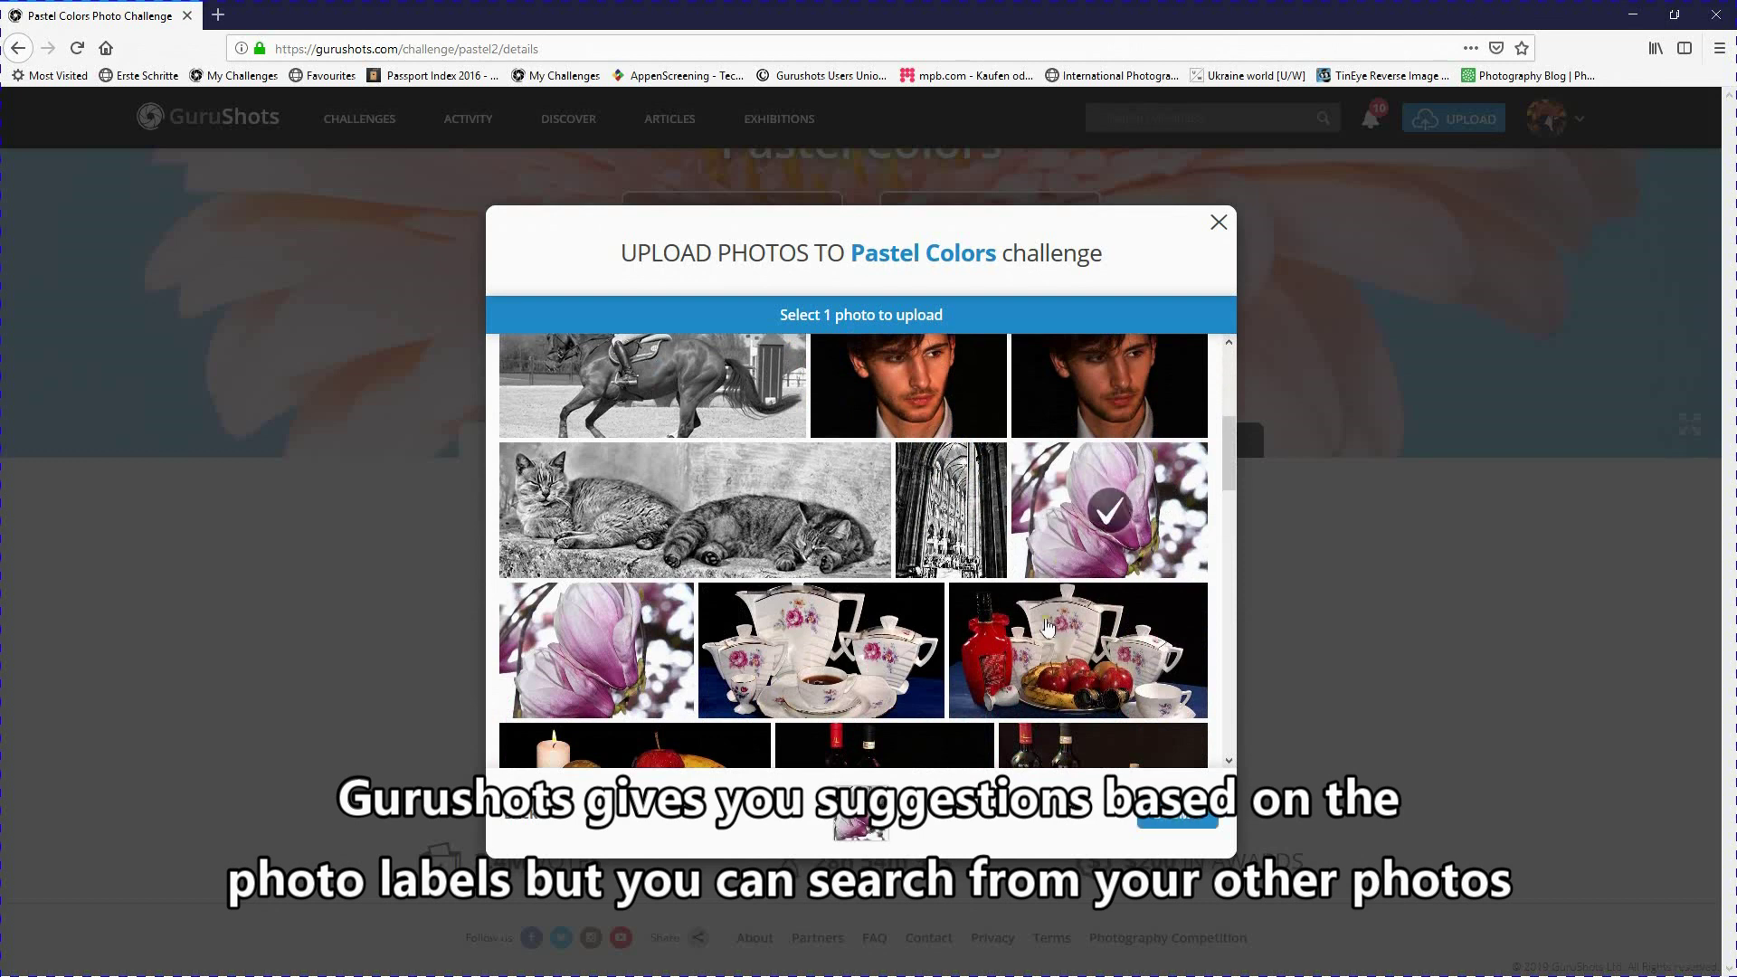
click(1174, 821)
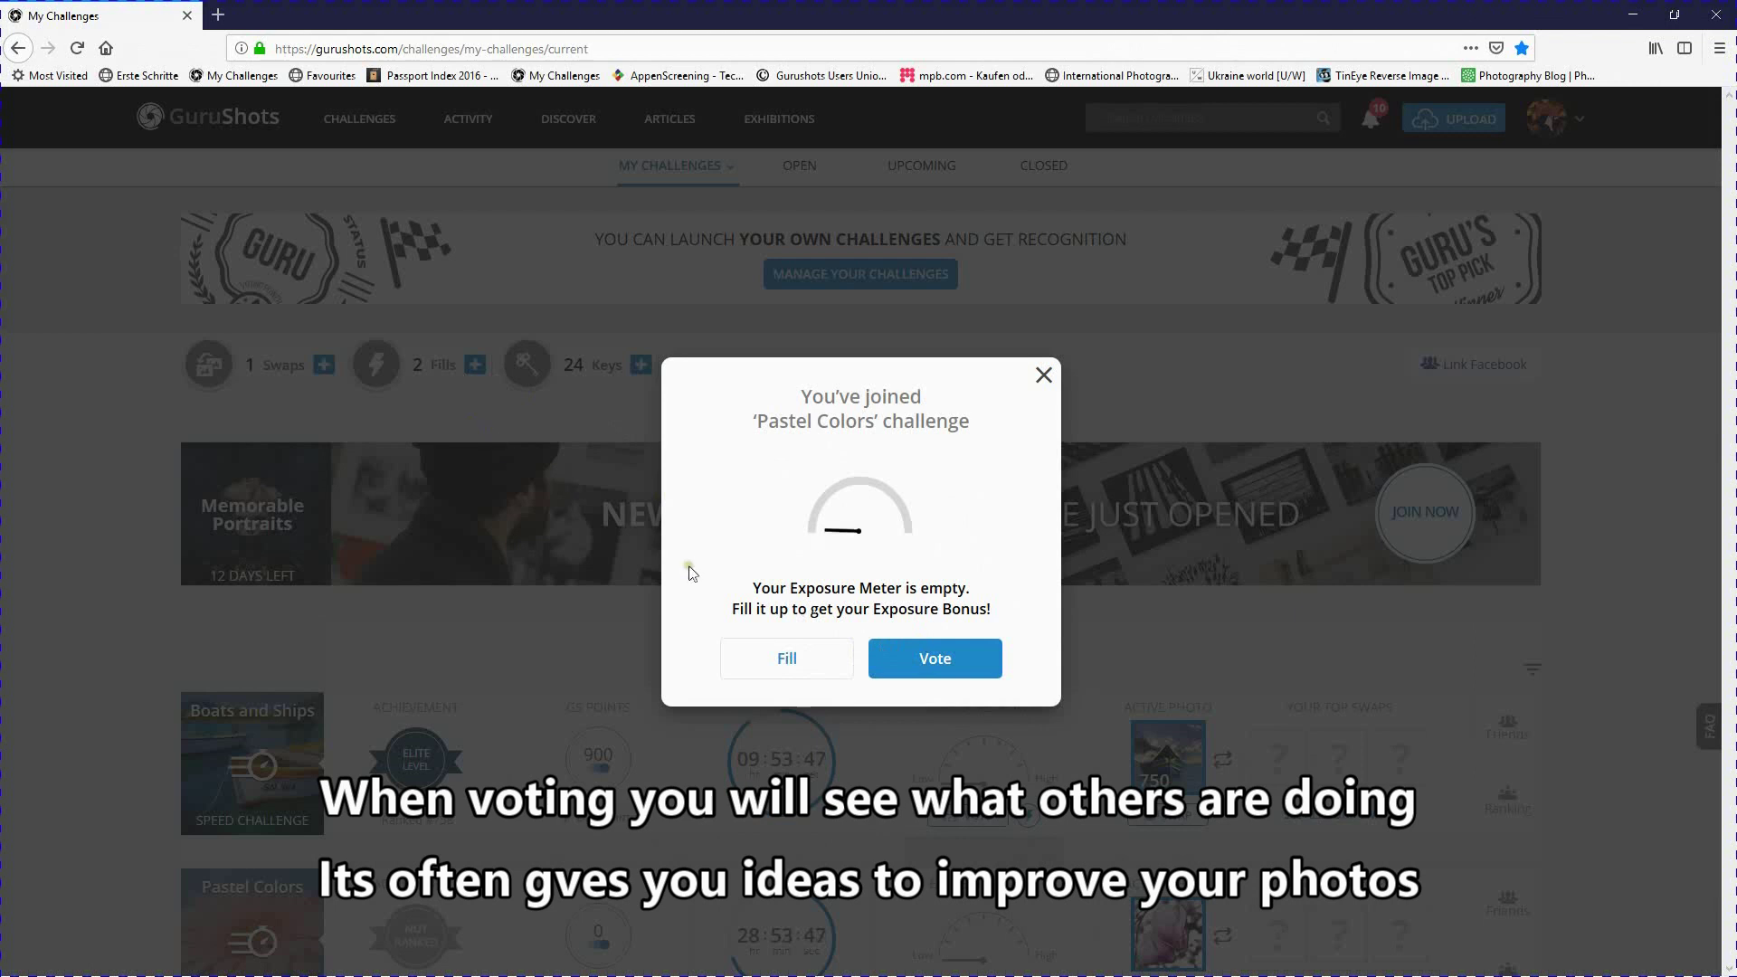
- Start voting in the Pastel Colors challenge and vote for the pale chrysanthemum, the pink dahlia and the pink flower bud
click(937, 667)
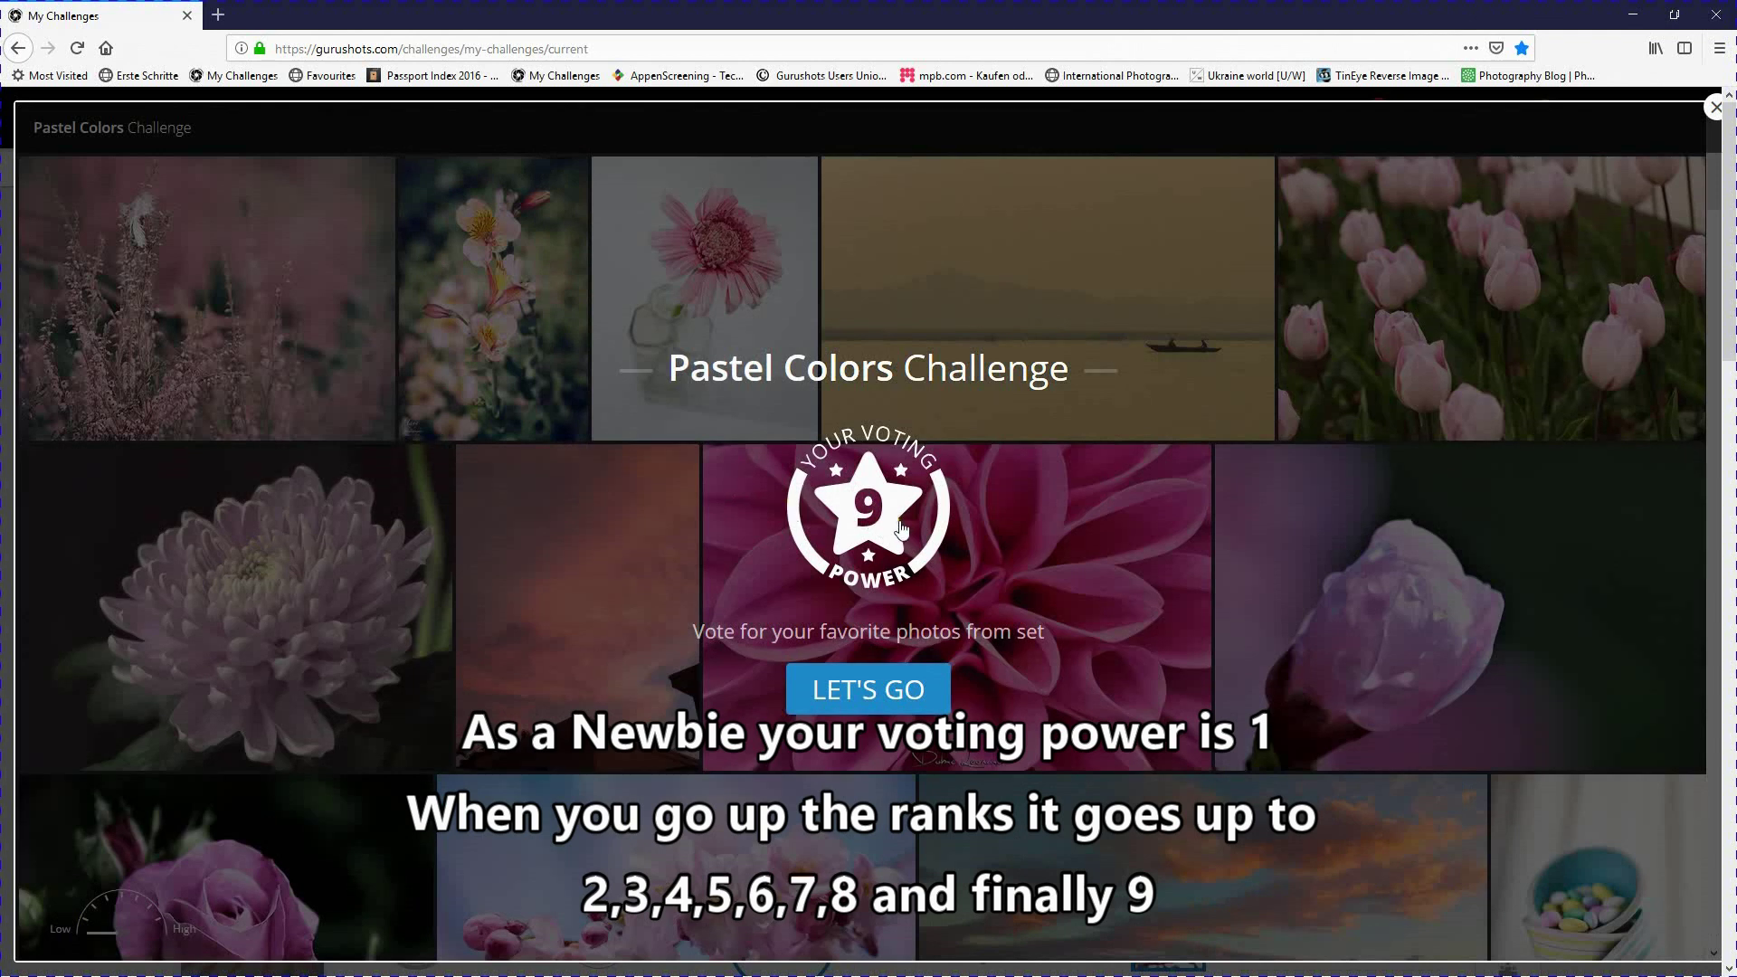
click(876, 690)
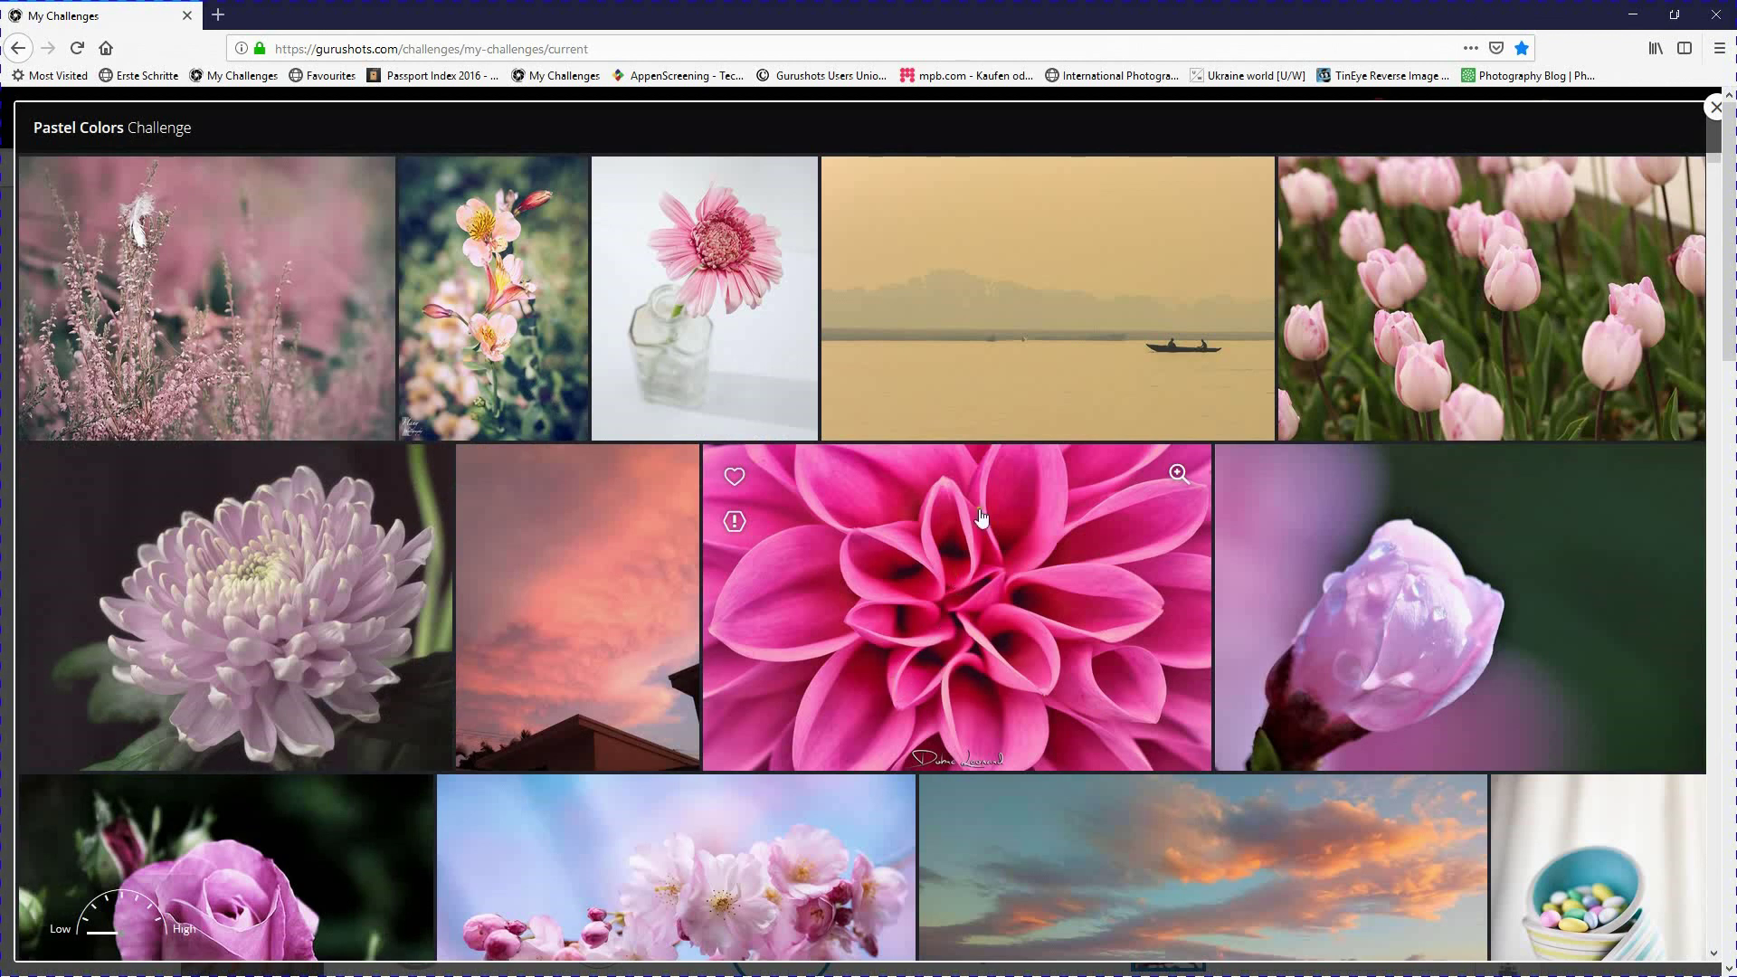
click(286, 579)
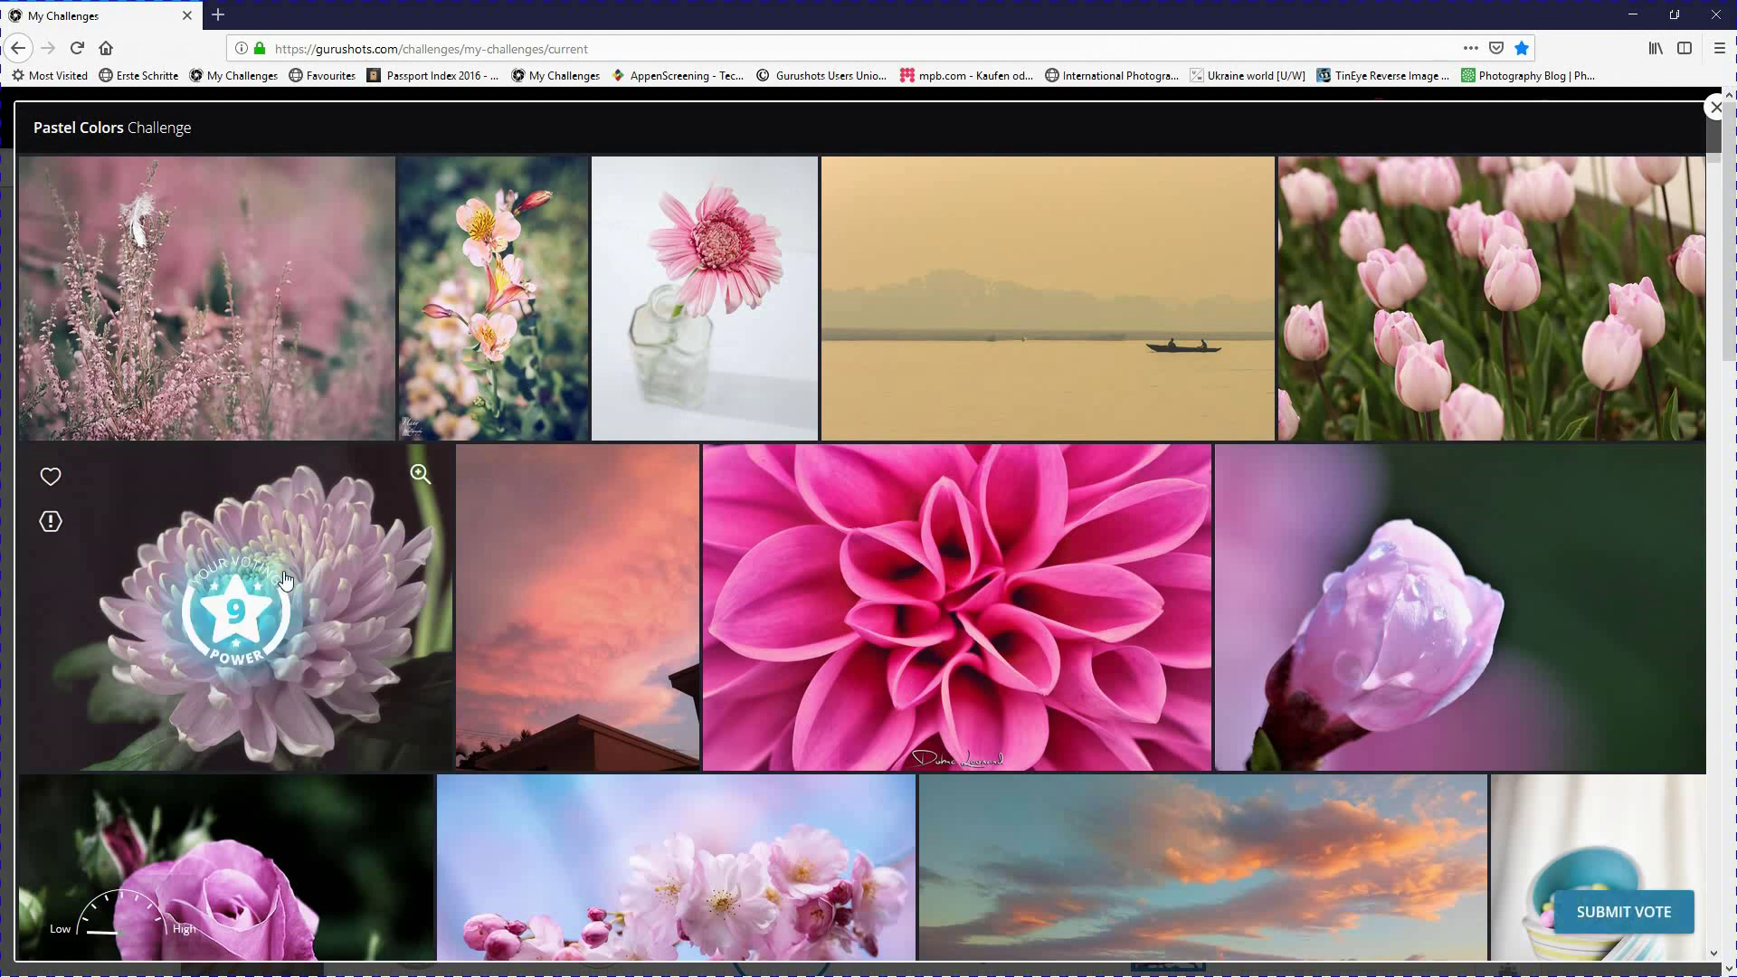
click(987, 611)
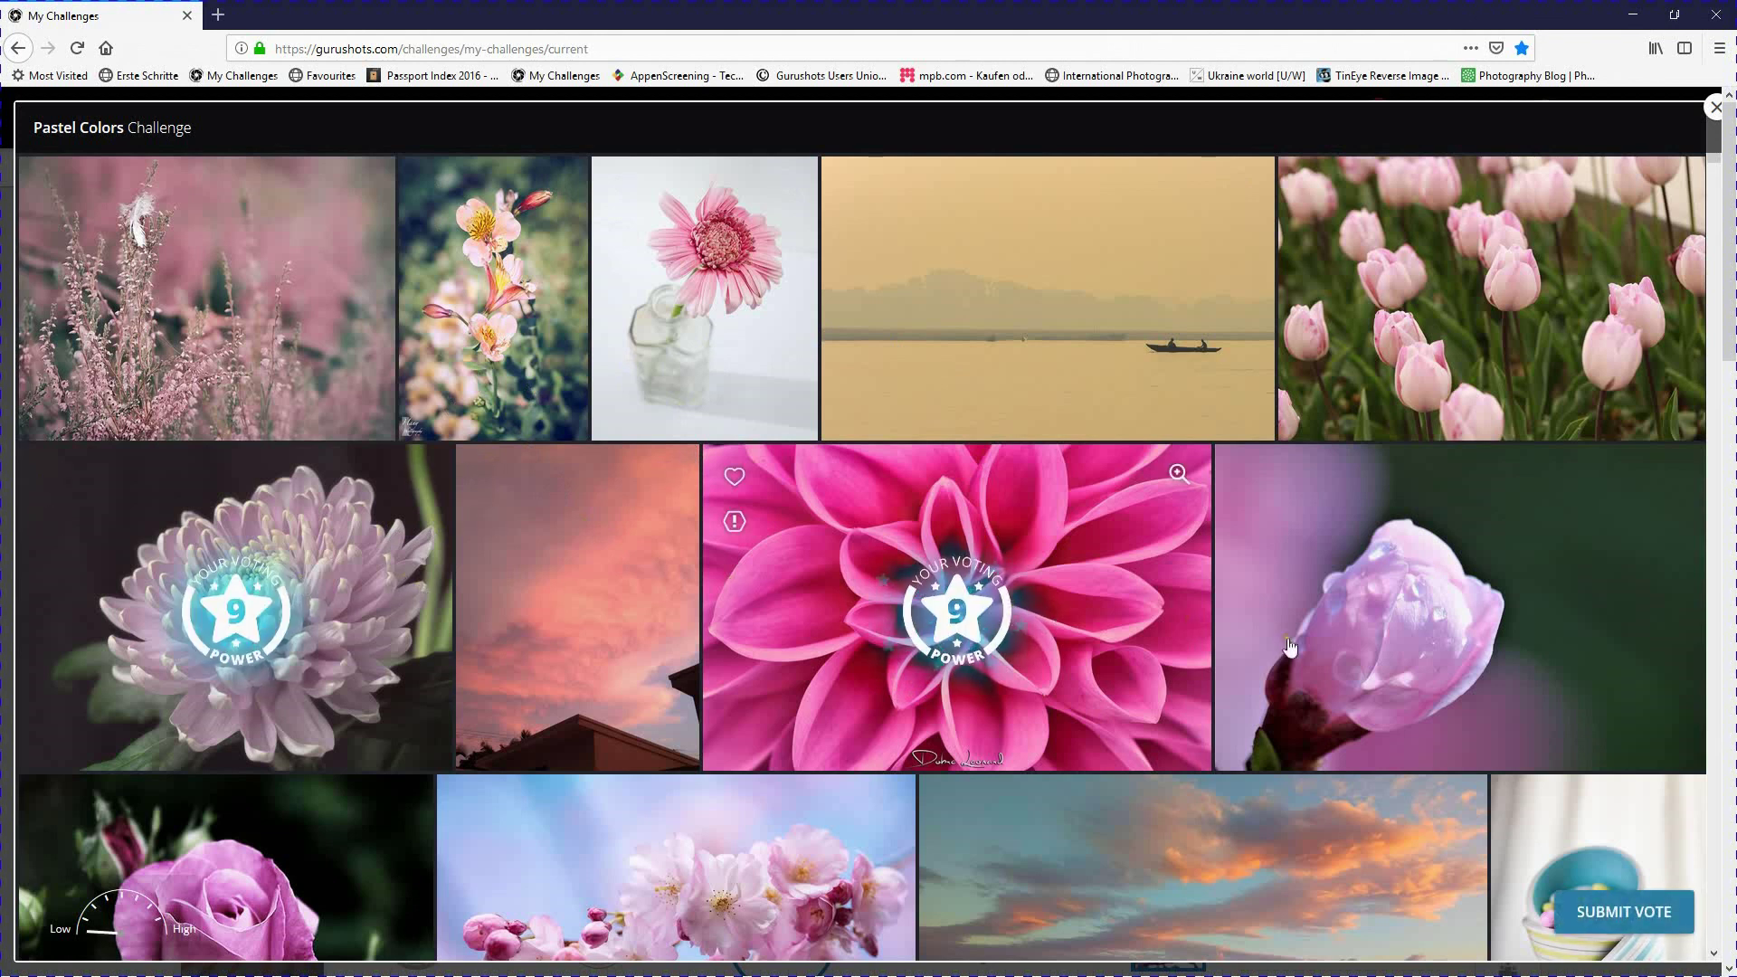
click(1448, 653)
- Vote for the cherry blossom branch against the blue background and the close-up of peach-coloured petals
scroll(1456, 665, down, 3)
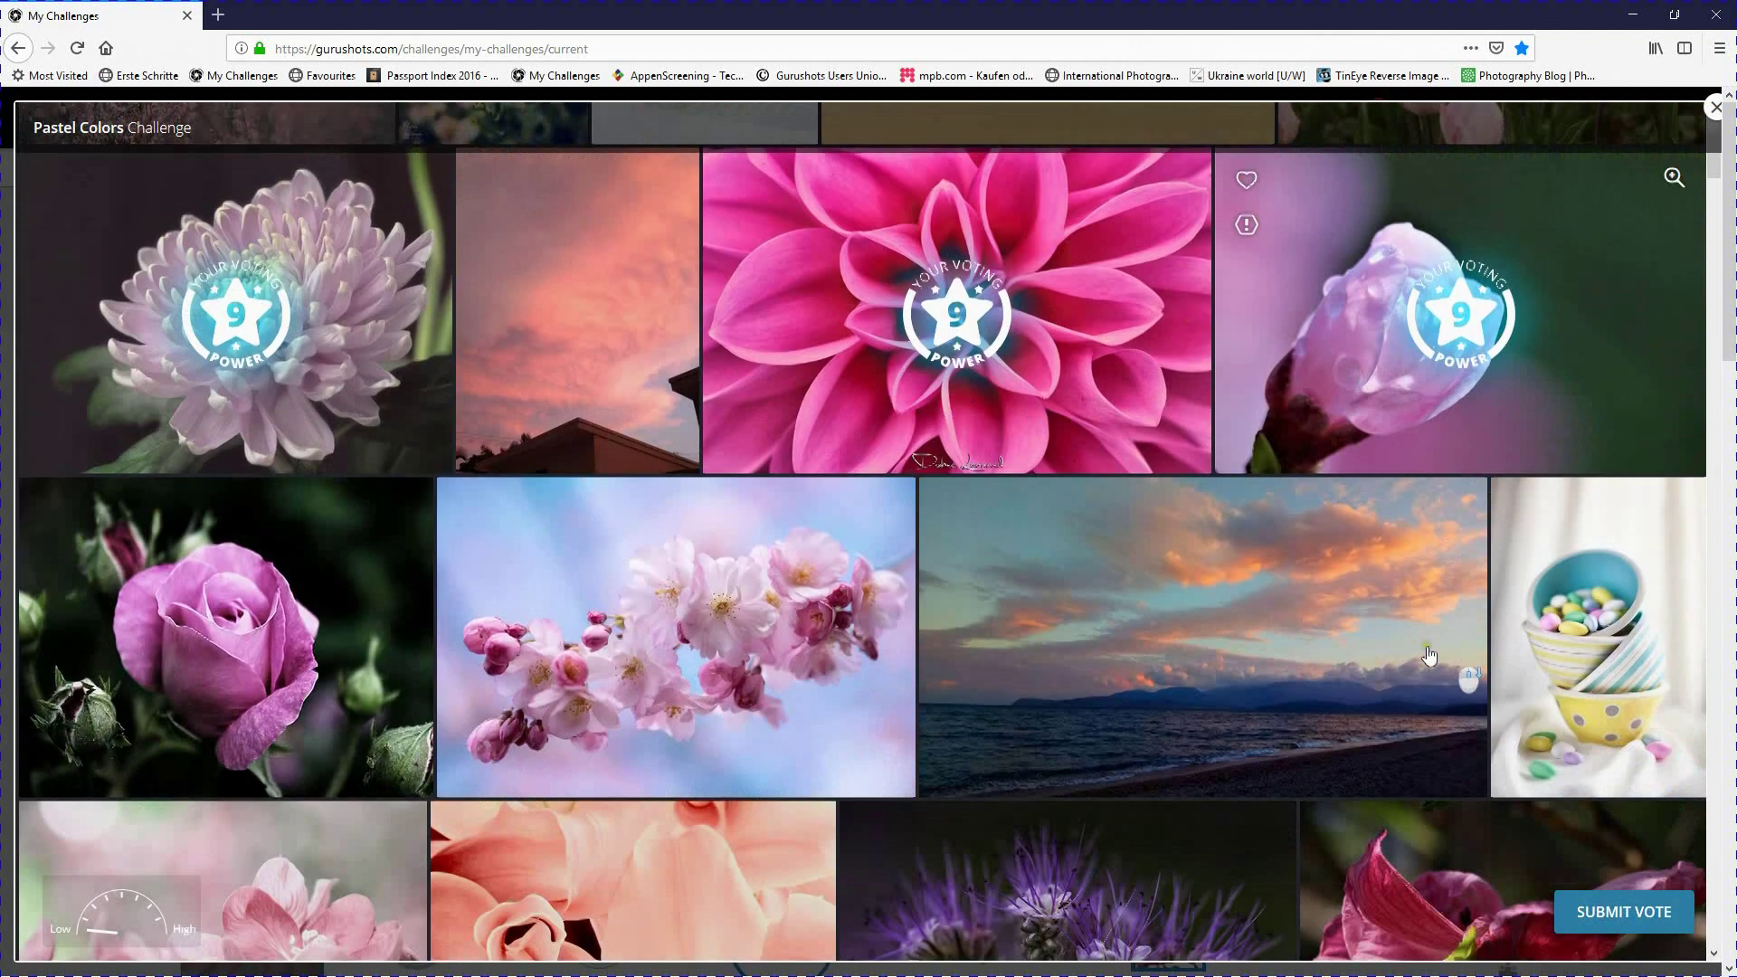
click(745, 590)
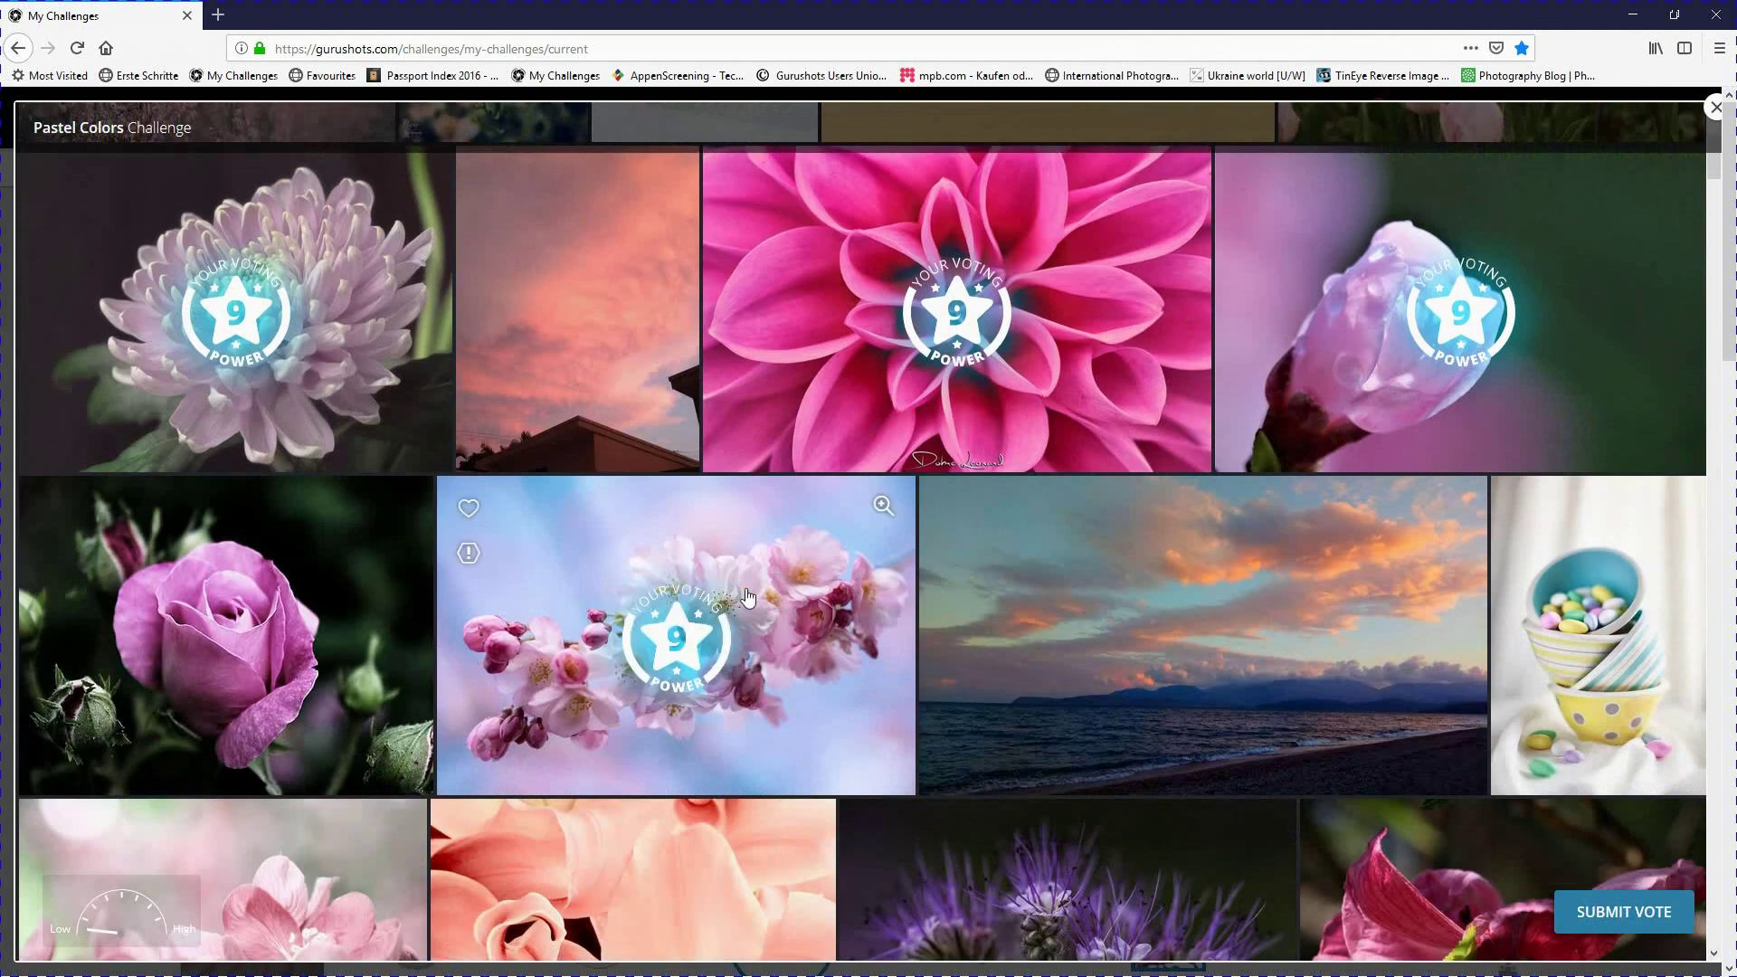
scroll(747, 597, down, 1)
scroll(747, 597, down, 2)
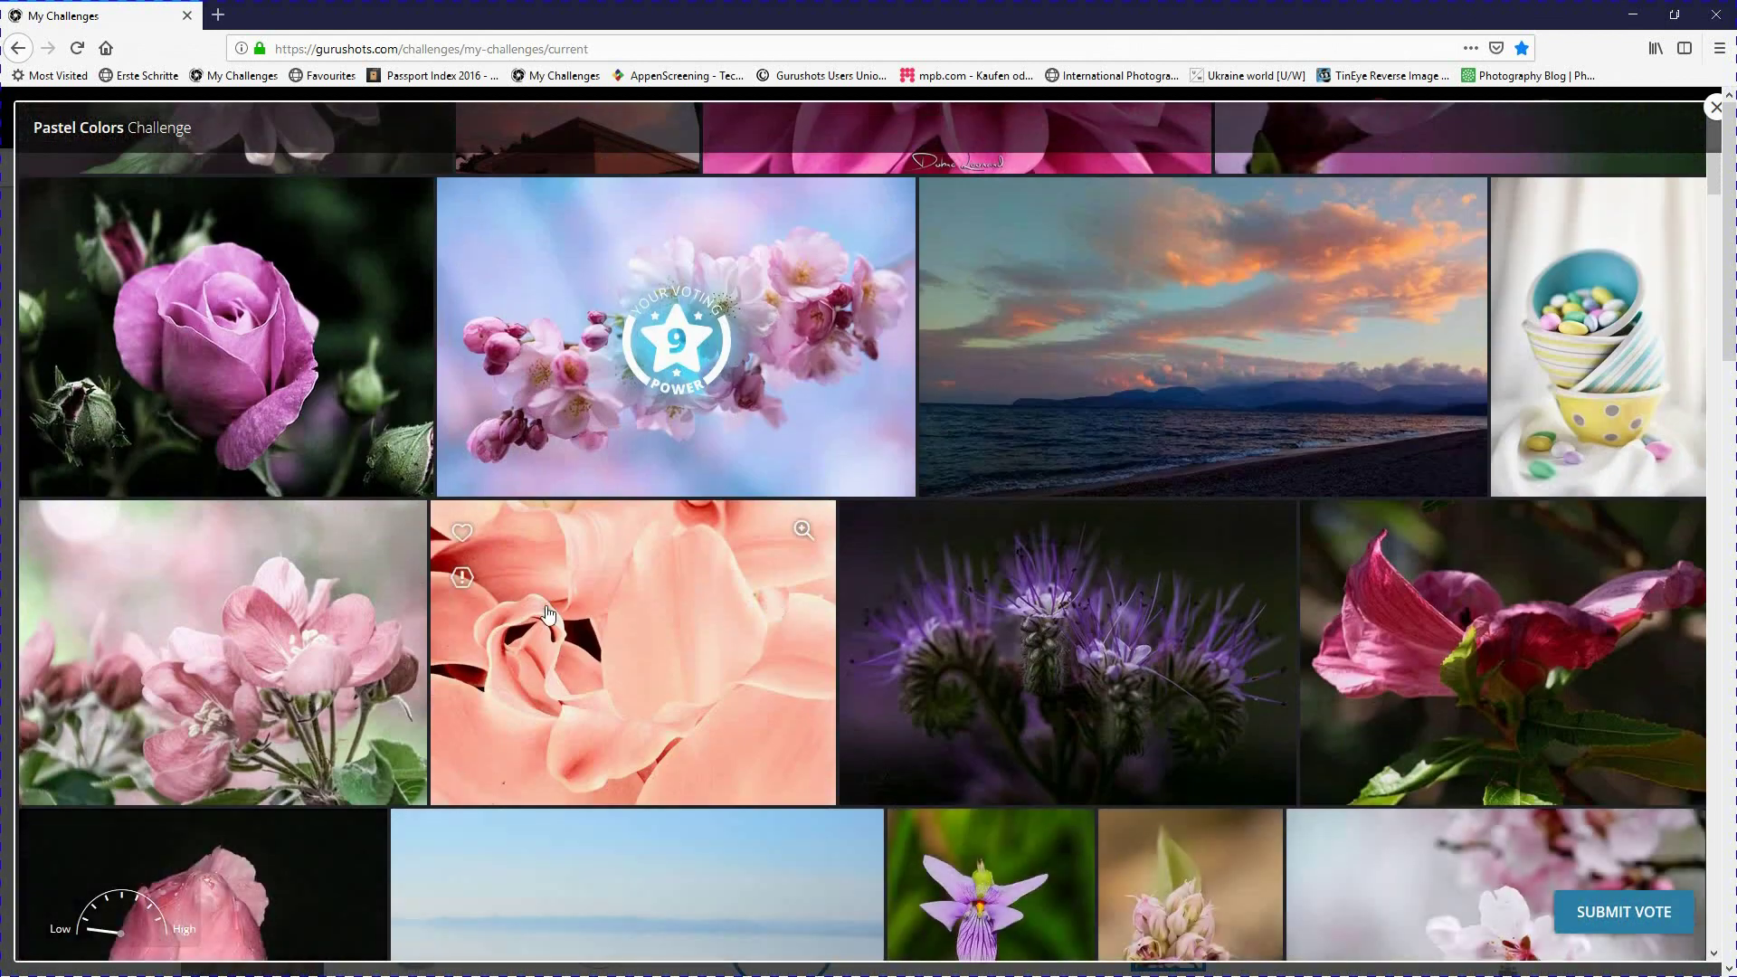
click(547, 614)
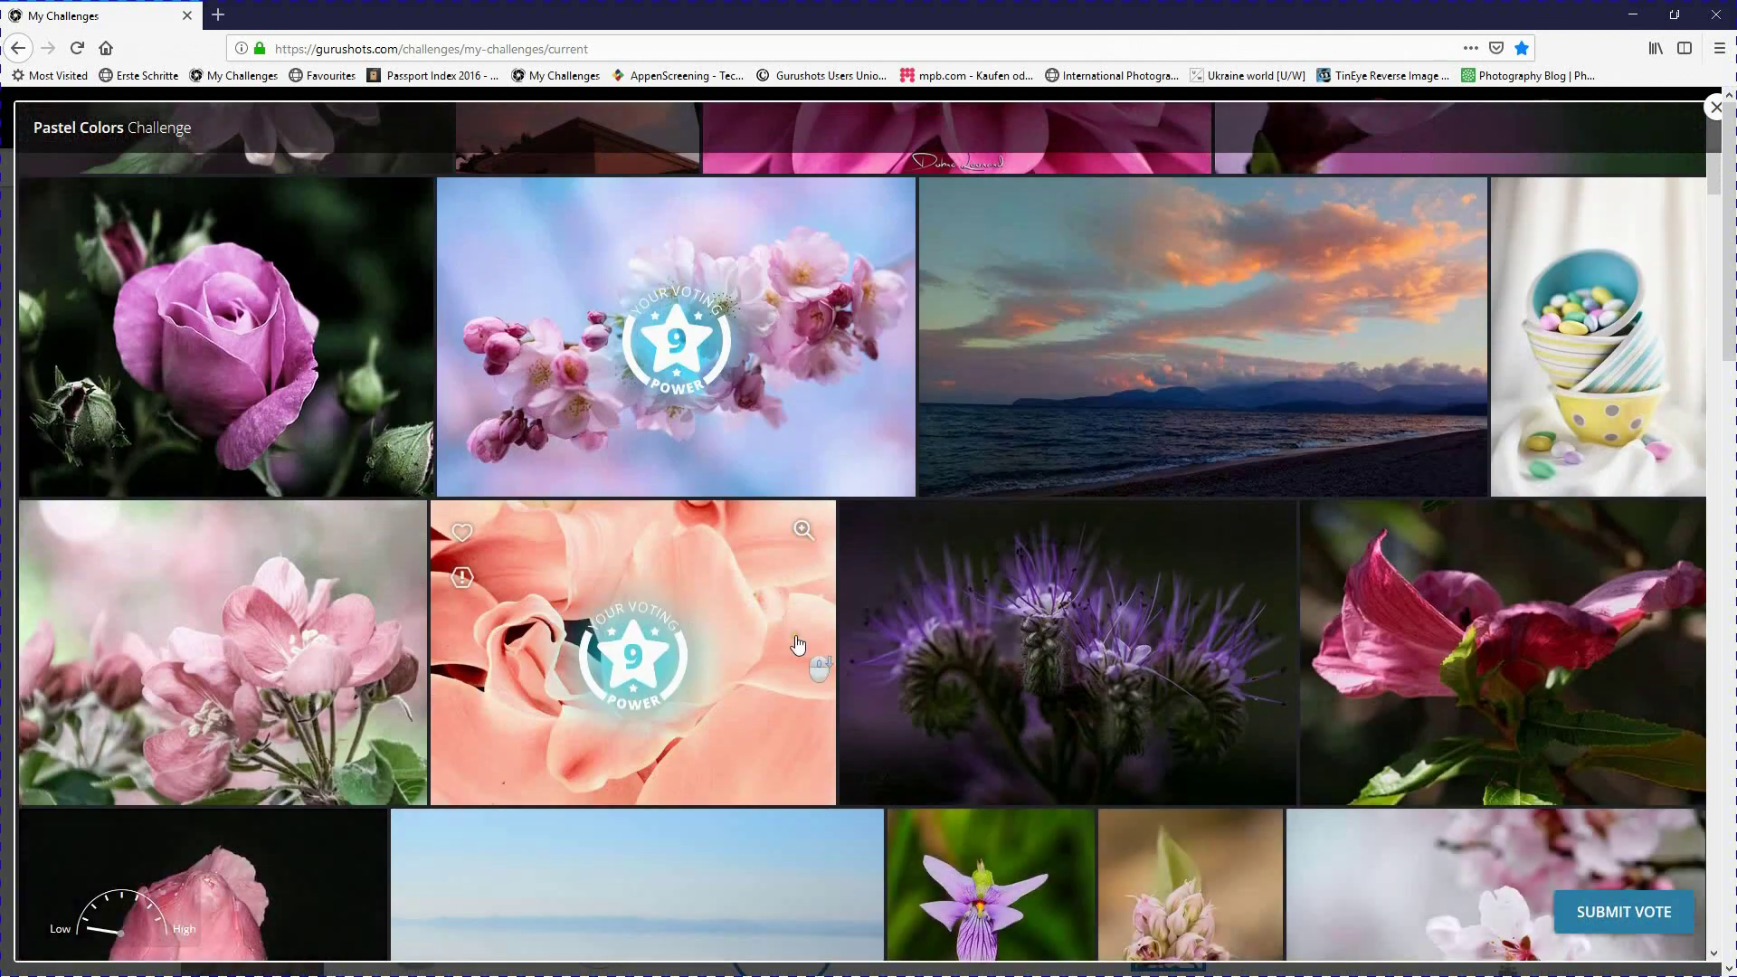
- View the pink rosebud photo on black at full screen and browse through the following entries at that size
scroll(797, 644, down, 2)
scroll(797, 644, down, 2)
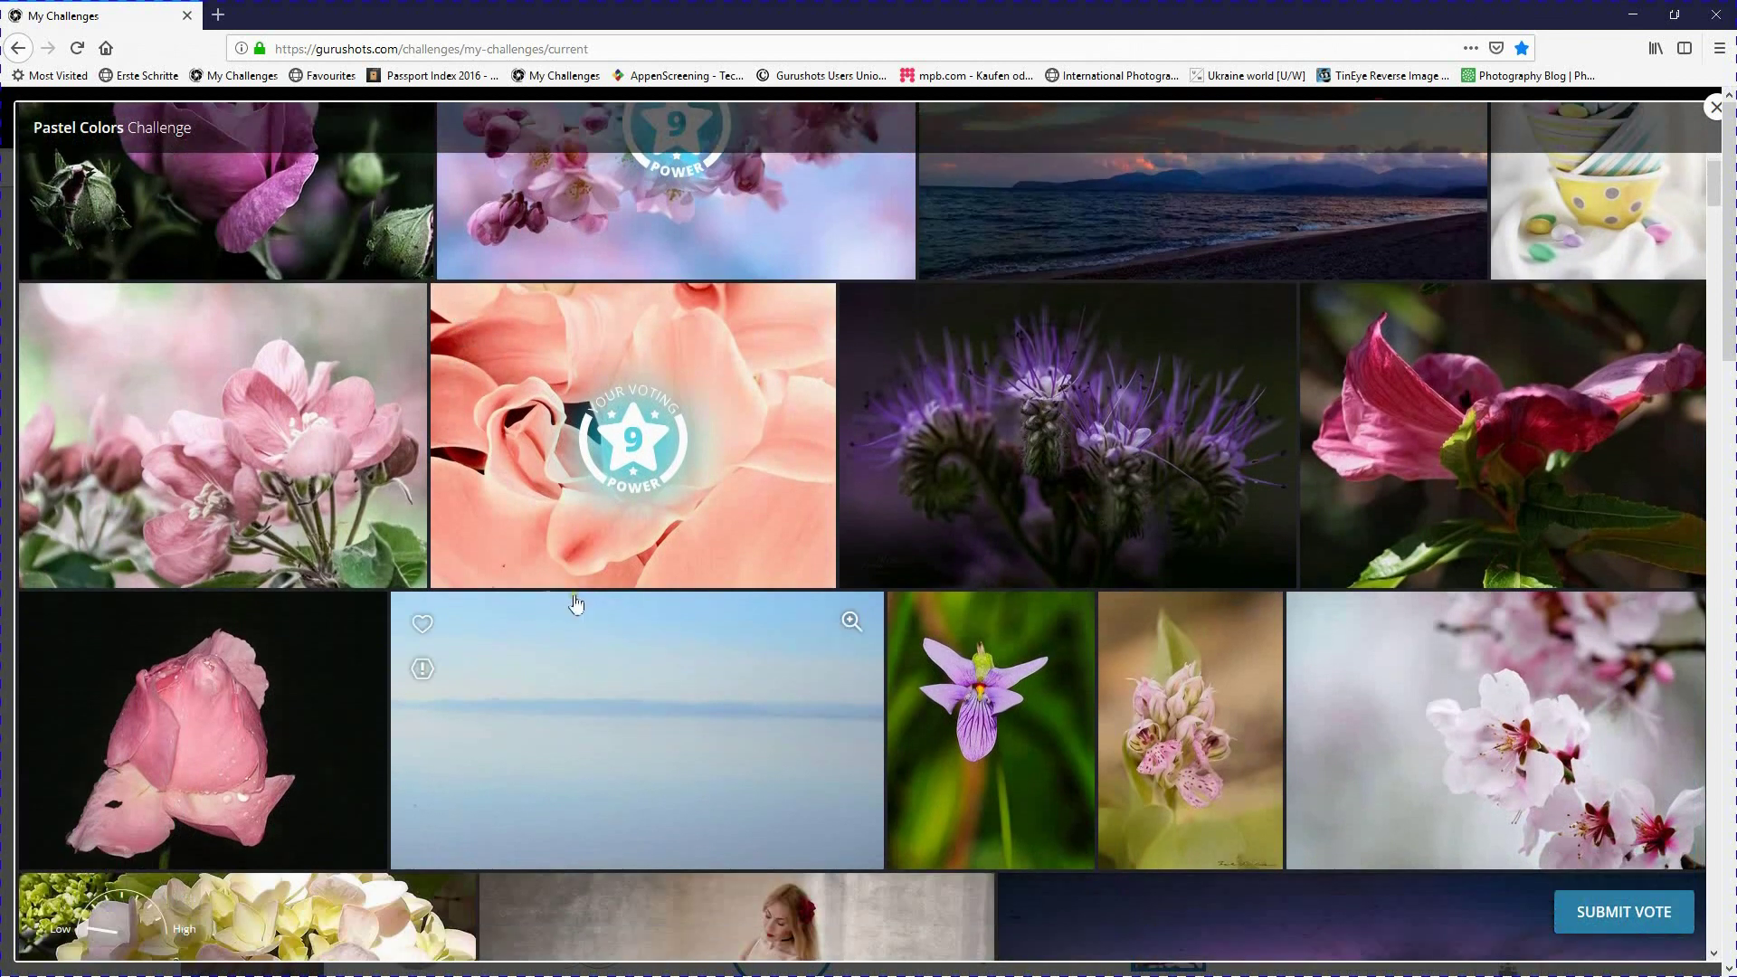
click(354, 621)
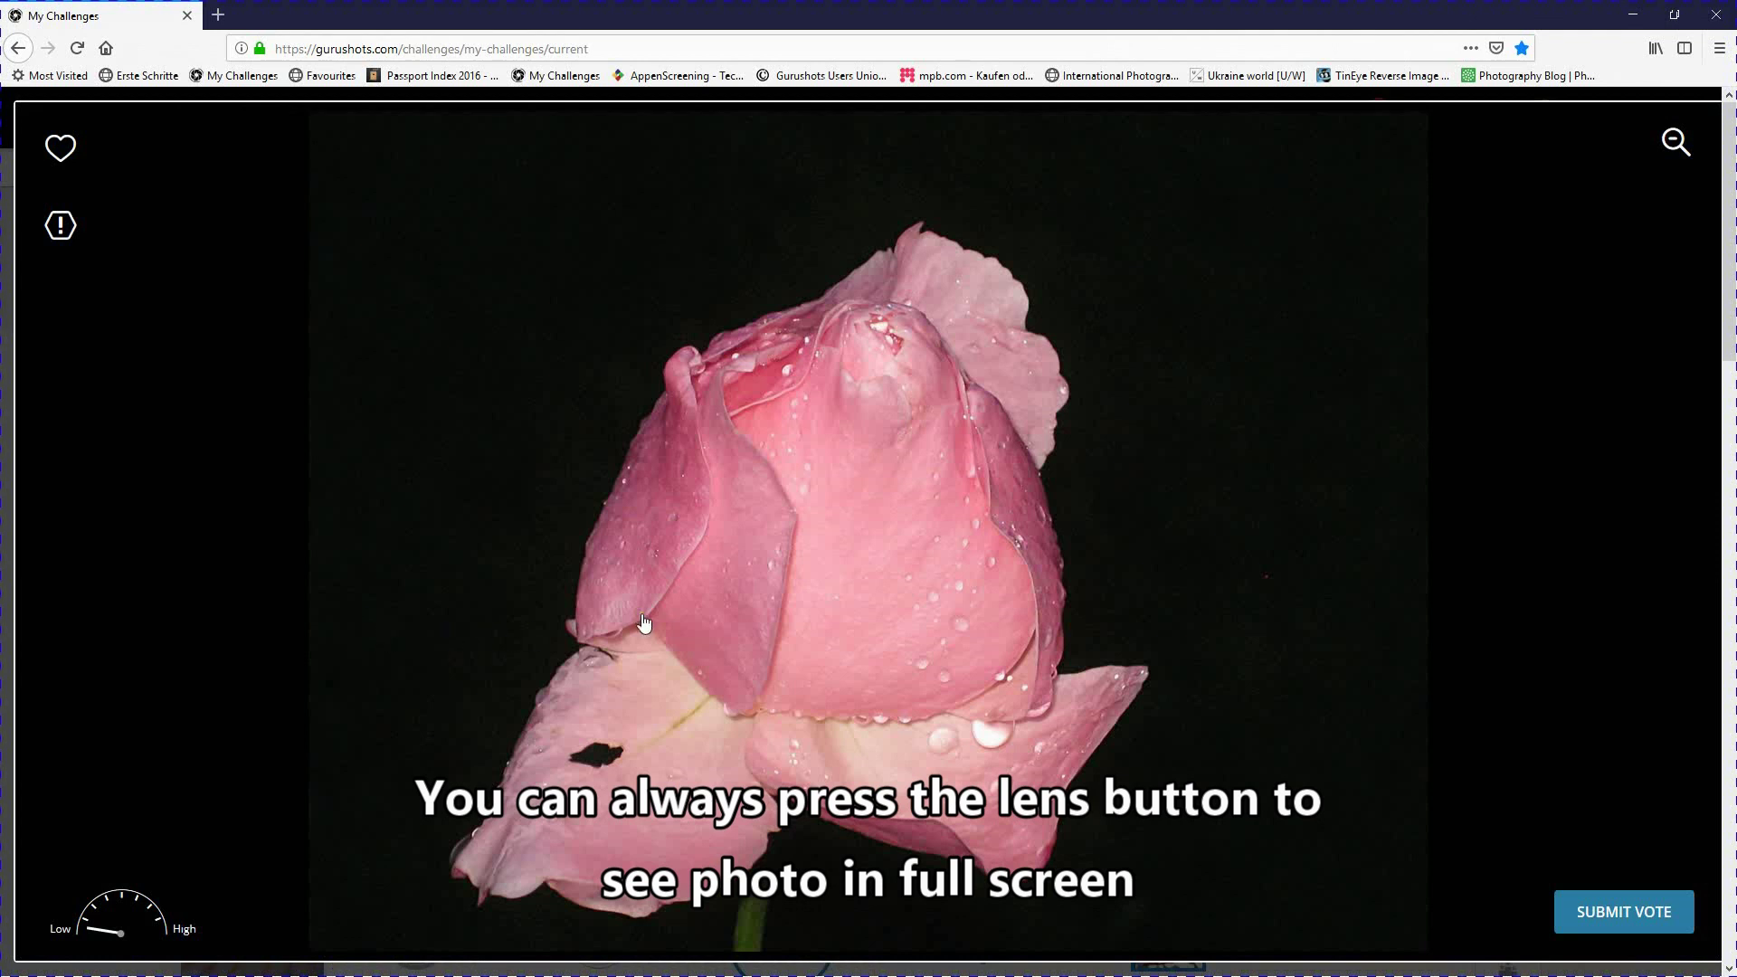
click(868, 580)
scroll(869, 580, down, 1)
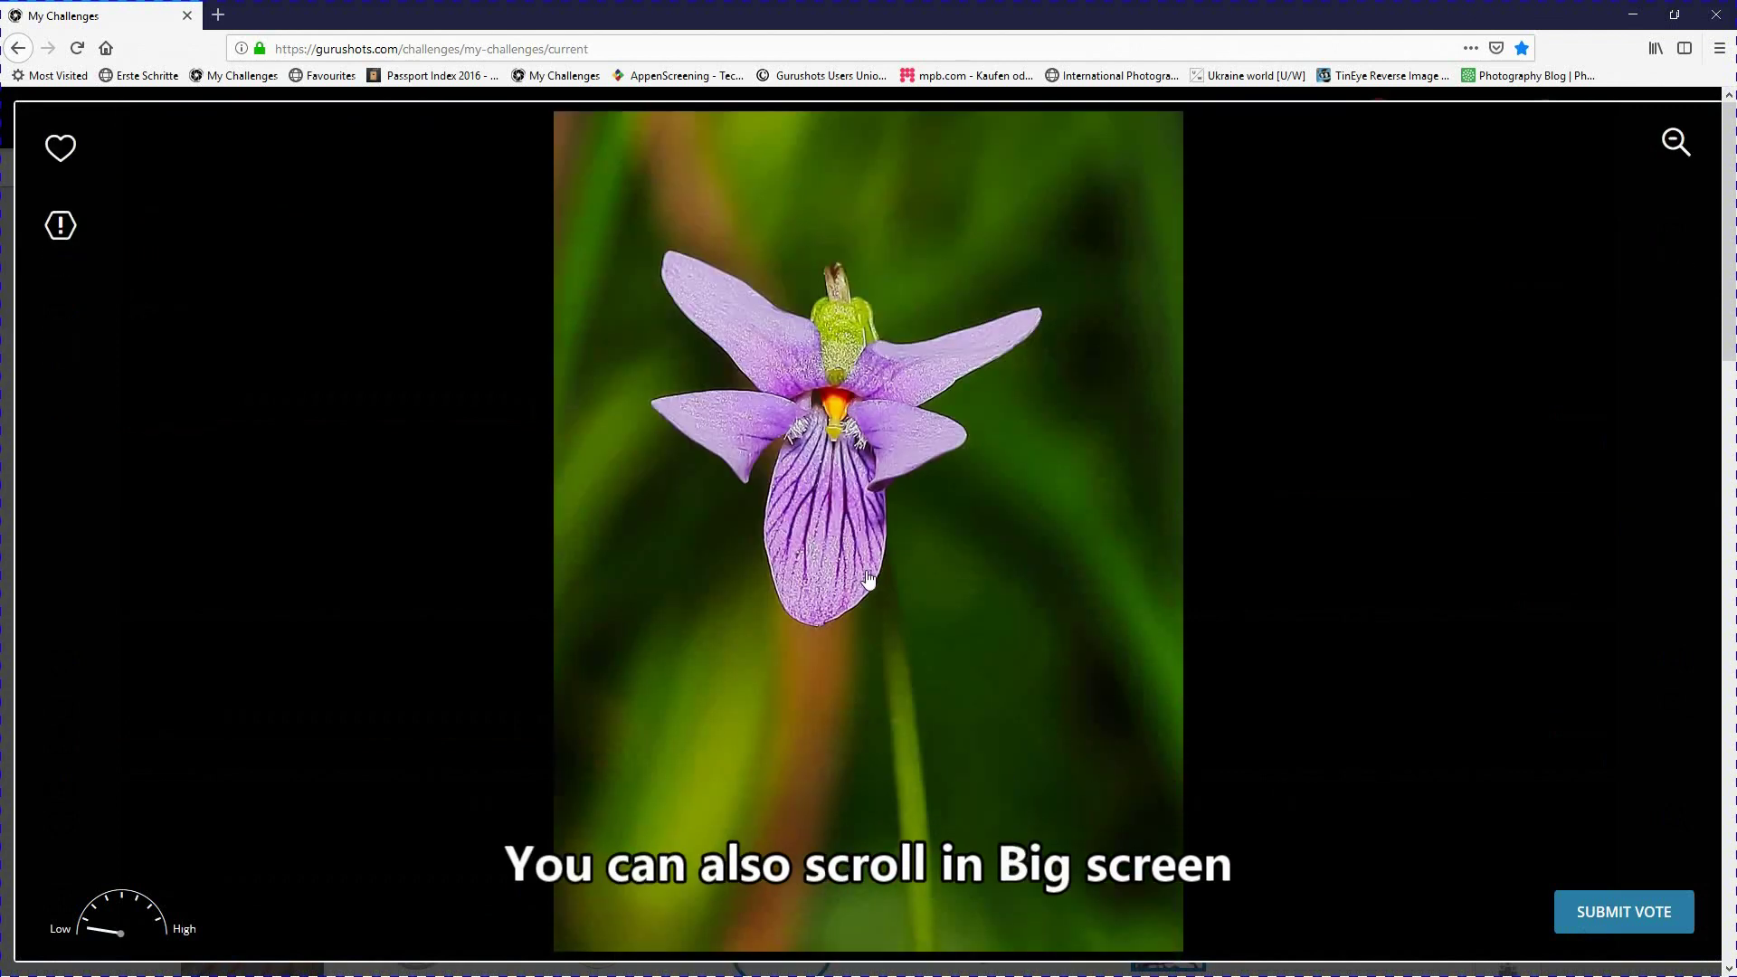
scroll(868, 580, down, 1)
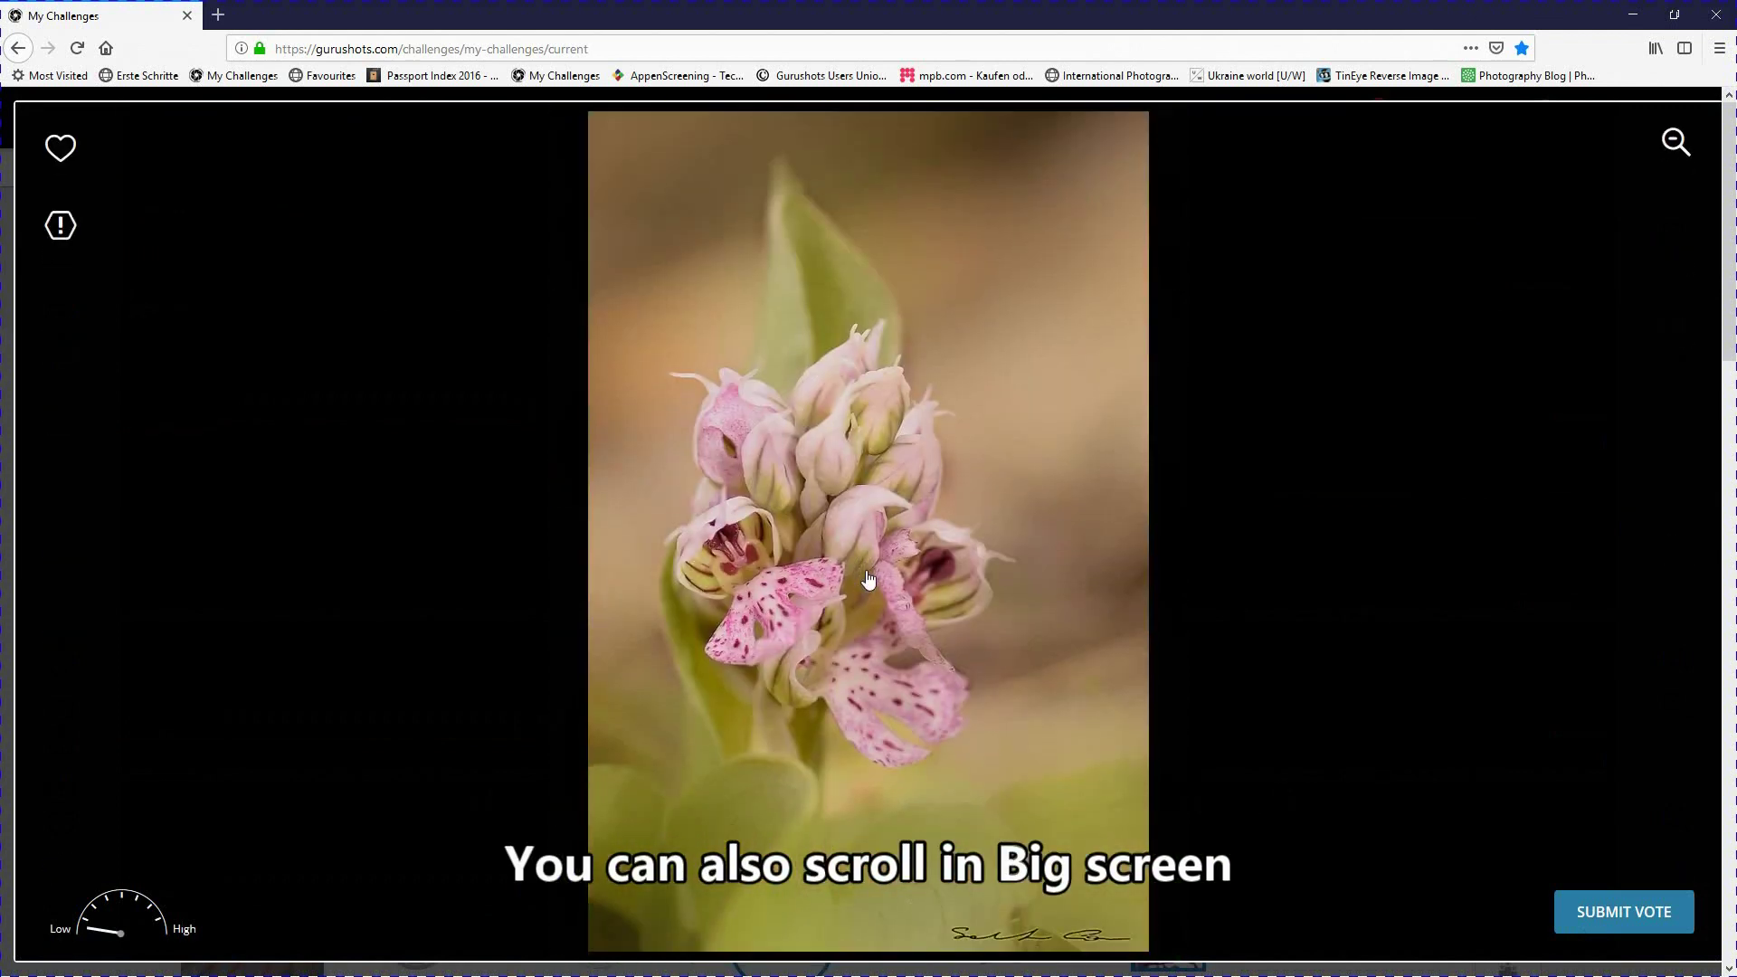
scroll(868, 580, down, 1)
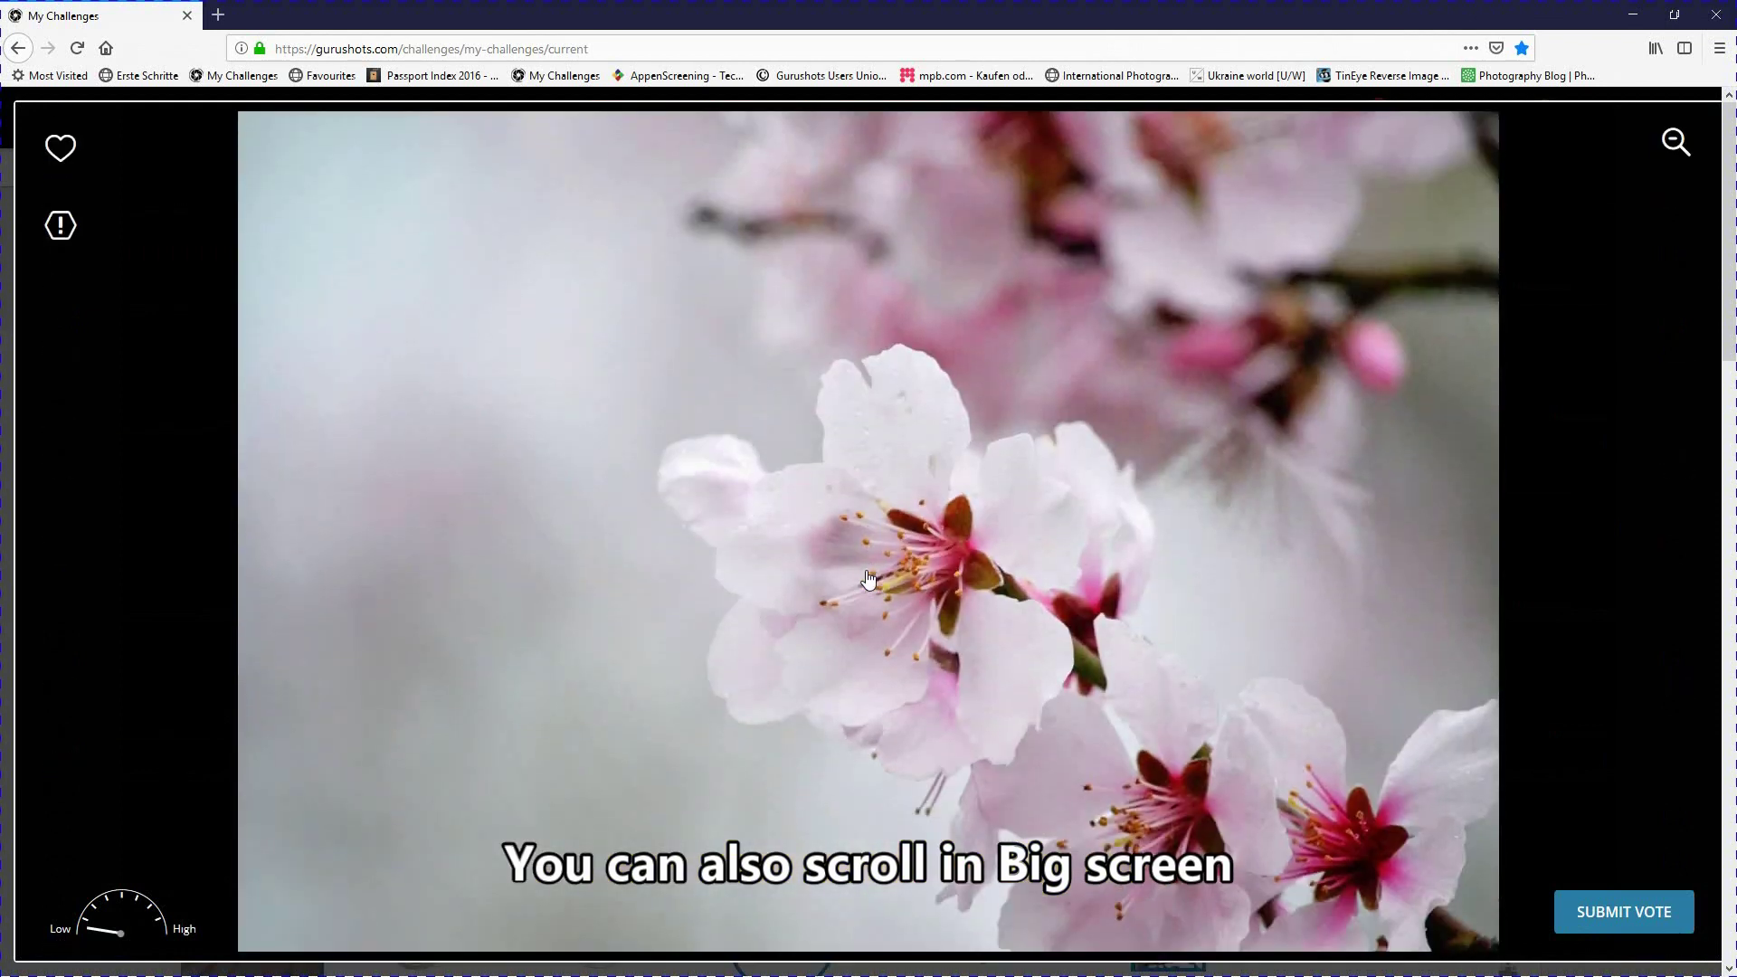
scroll(869, 580, down, 1)
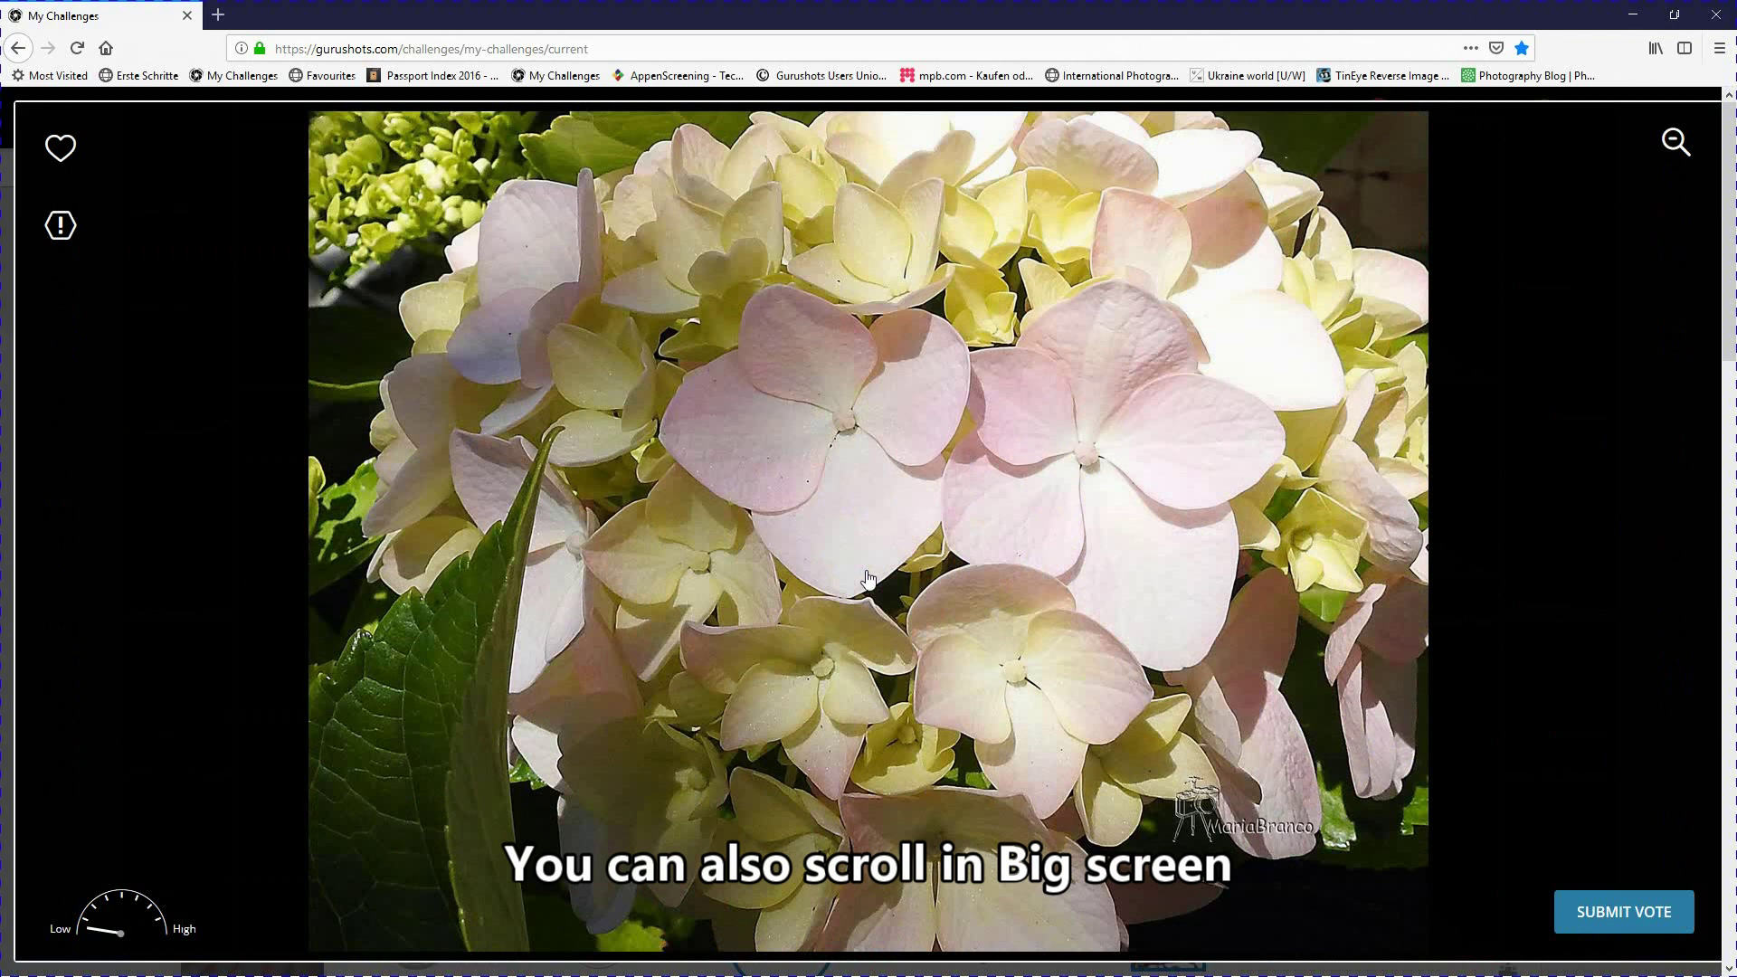
- Vote for the white cherry blossom photo on the pale grey background at full screen and return to the entry grid
scroll(868, 579, down, 1)
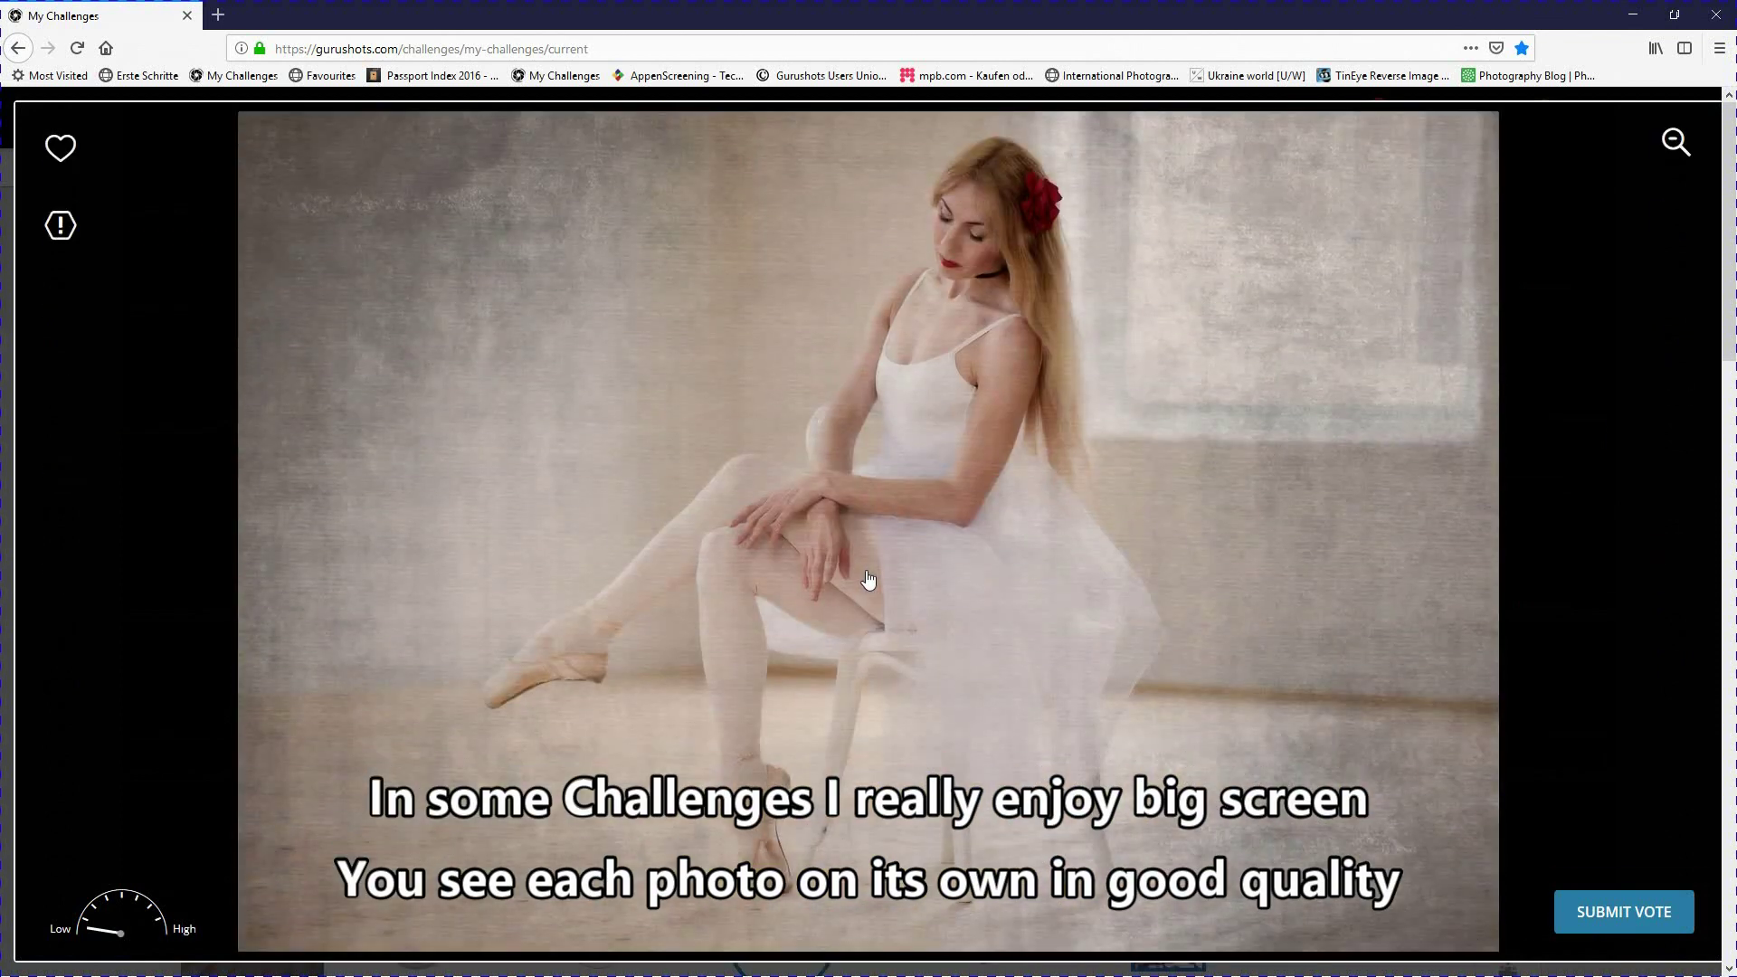
scroll(869, 580, down, 1)
scroll(868, 580, down, 1)
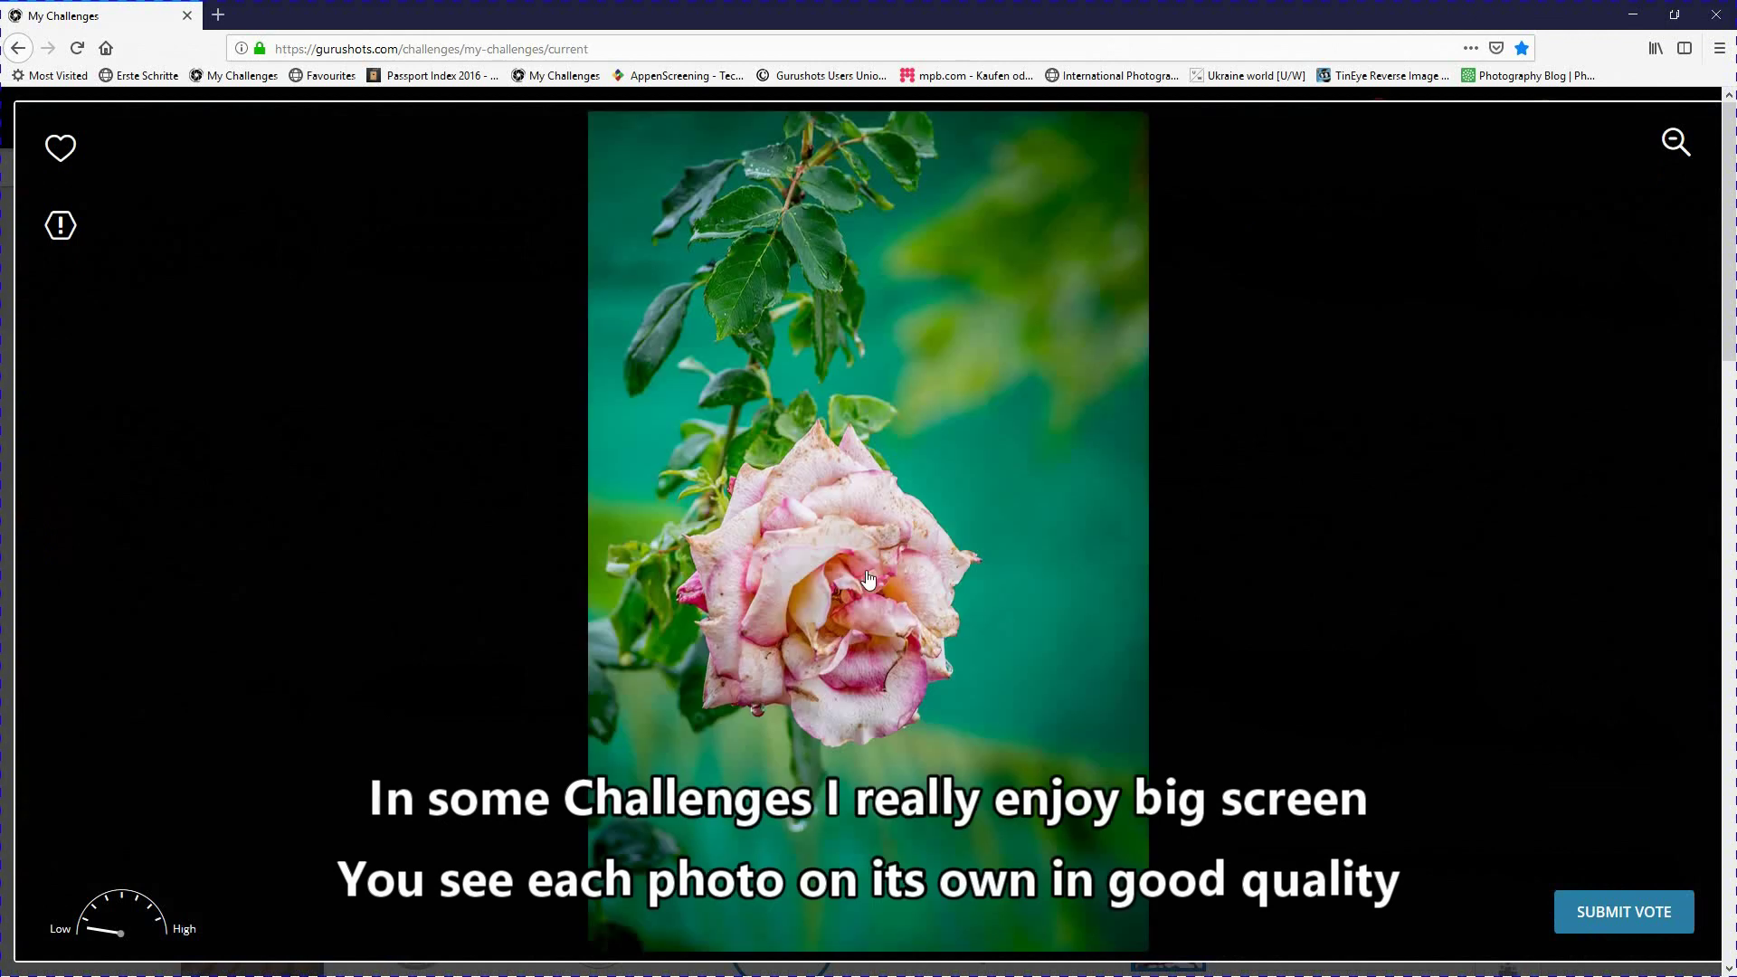
scroll(868, 579, down, 1)
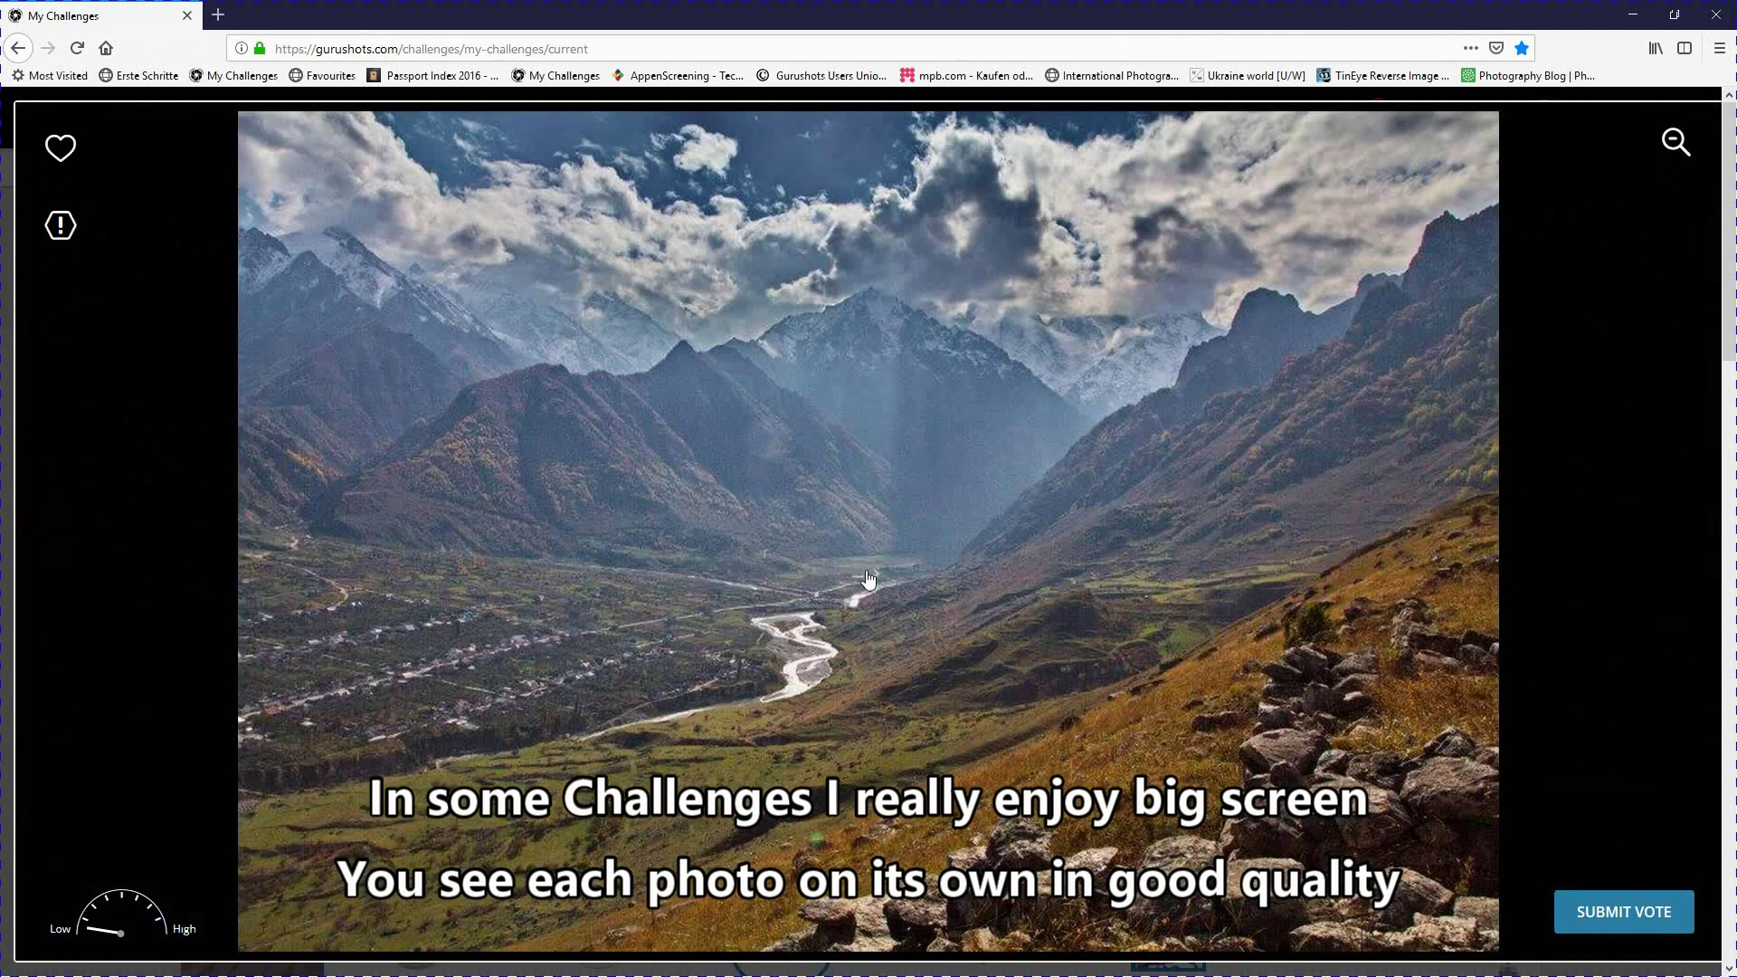
scroll(869, 580, up, 1)
scroll(869, 579, up, 1)
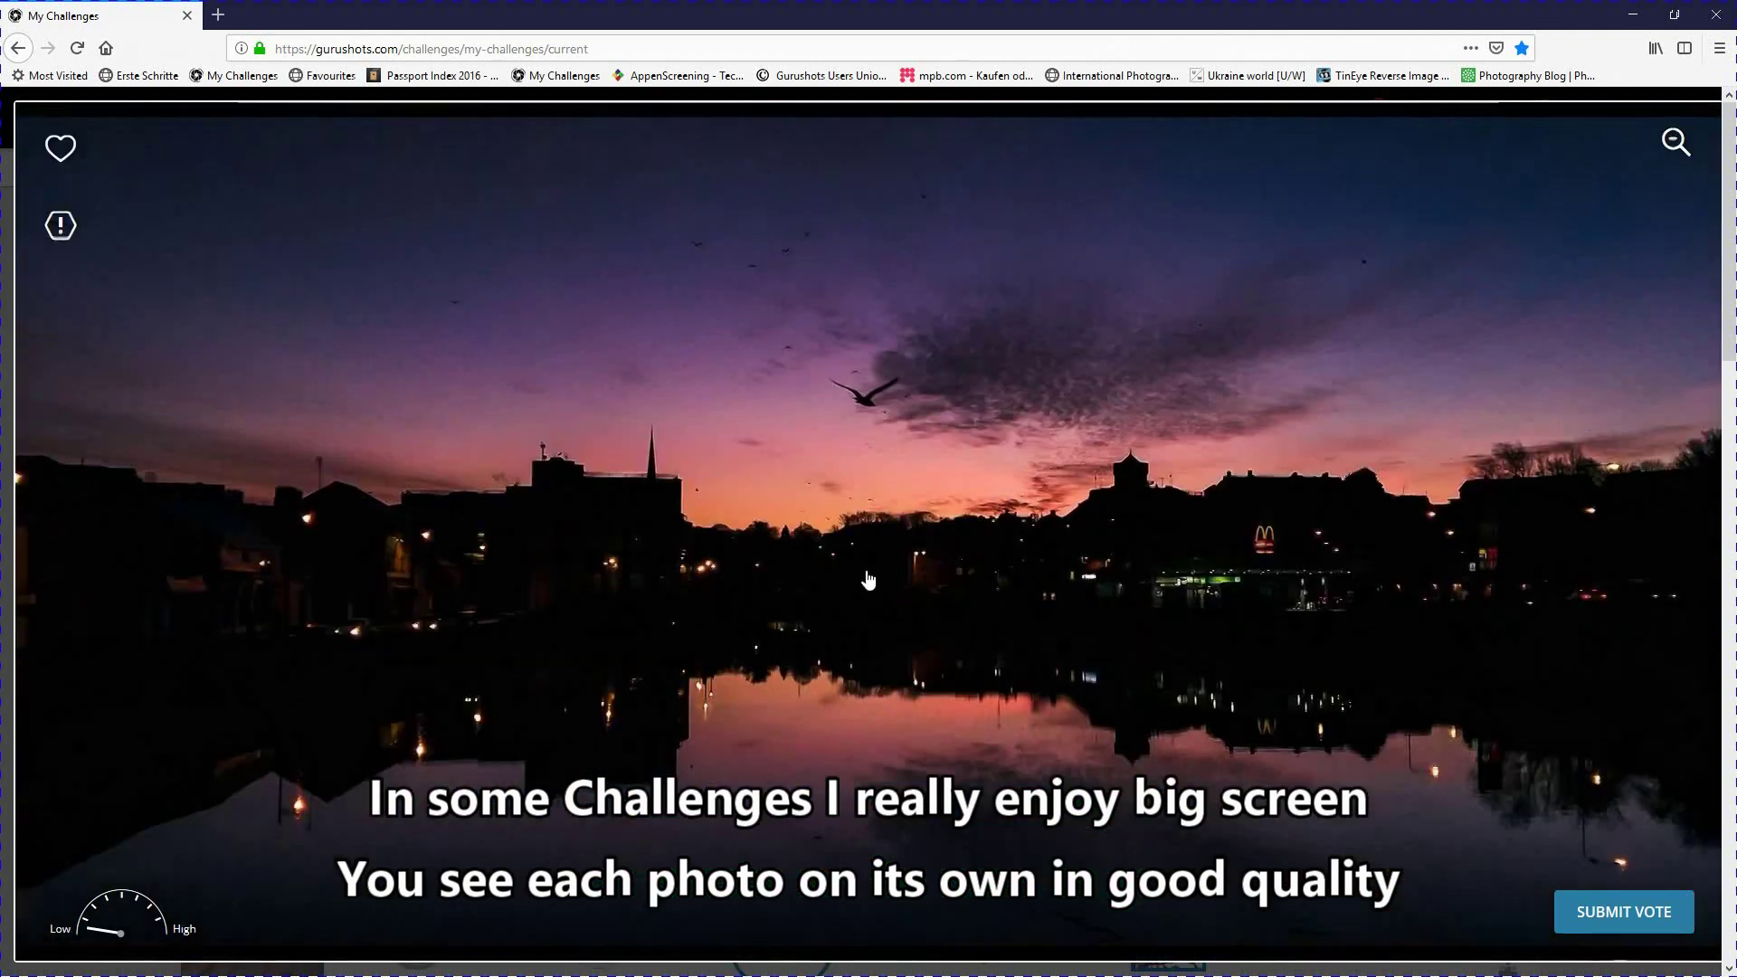
scroll(868, 580, up, 2)
scroll(869, 580, up, 1)
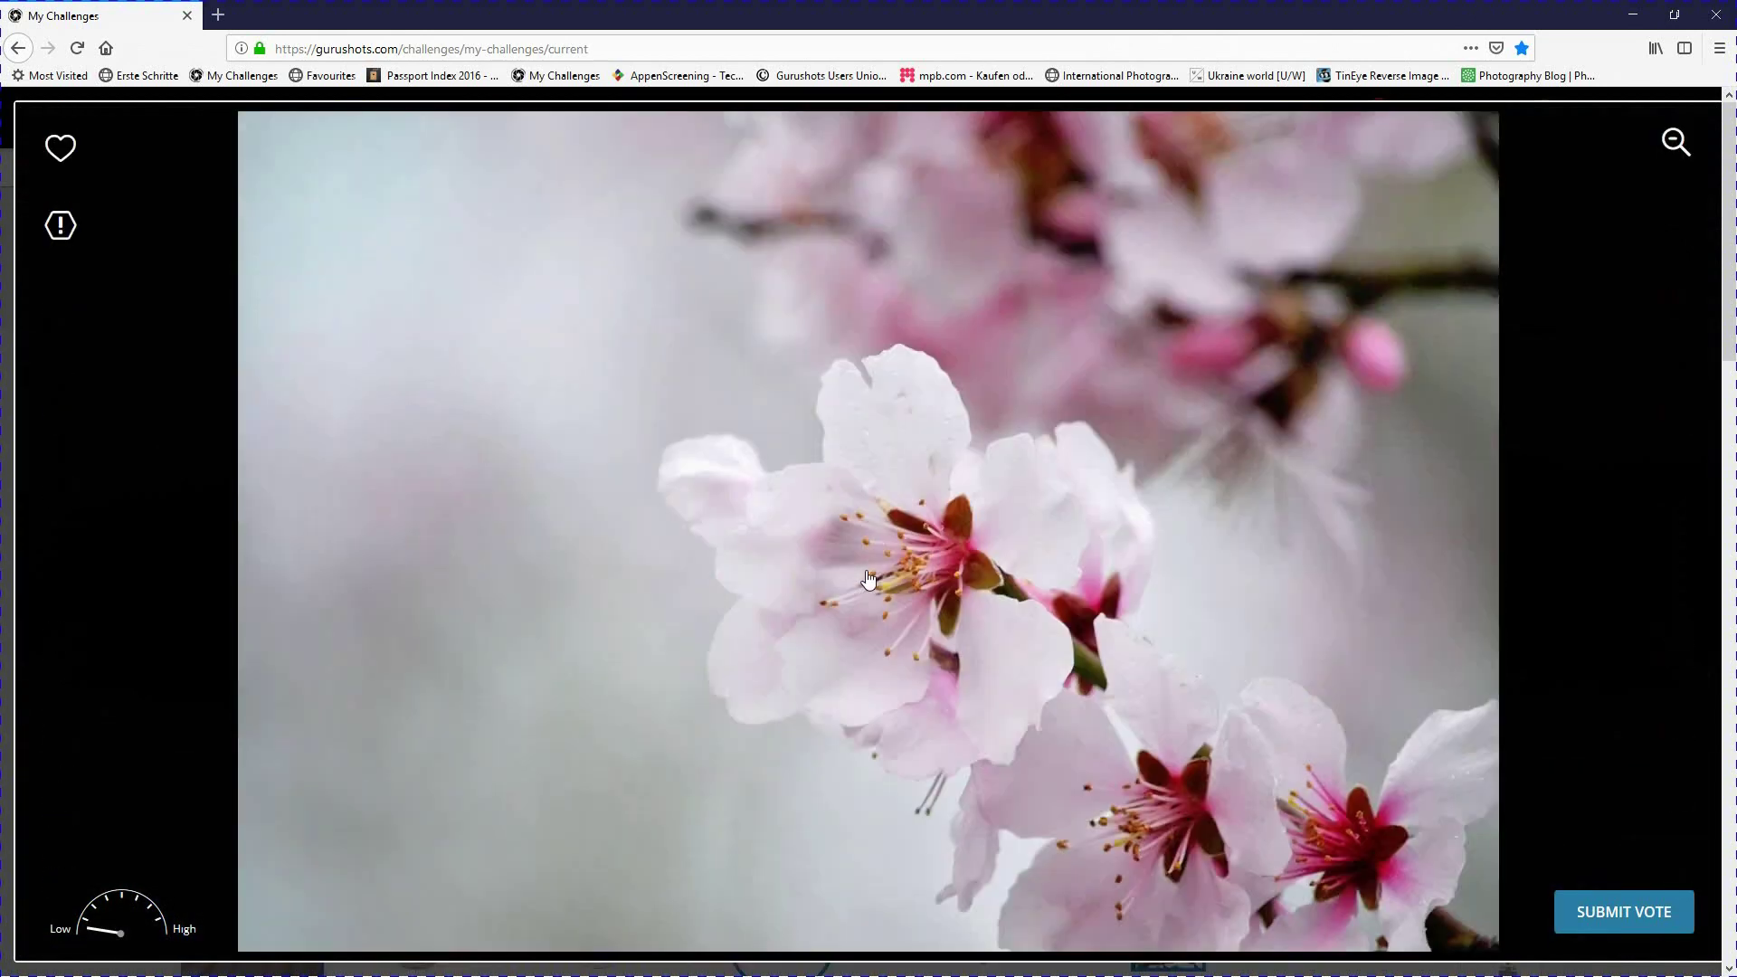
scroll(869, 579, up, 1)
click(868, 579)
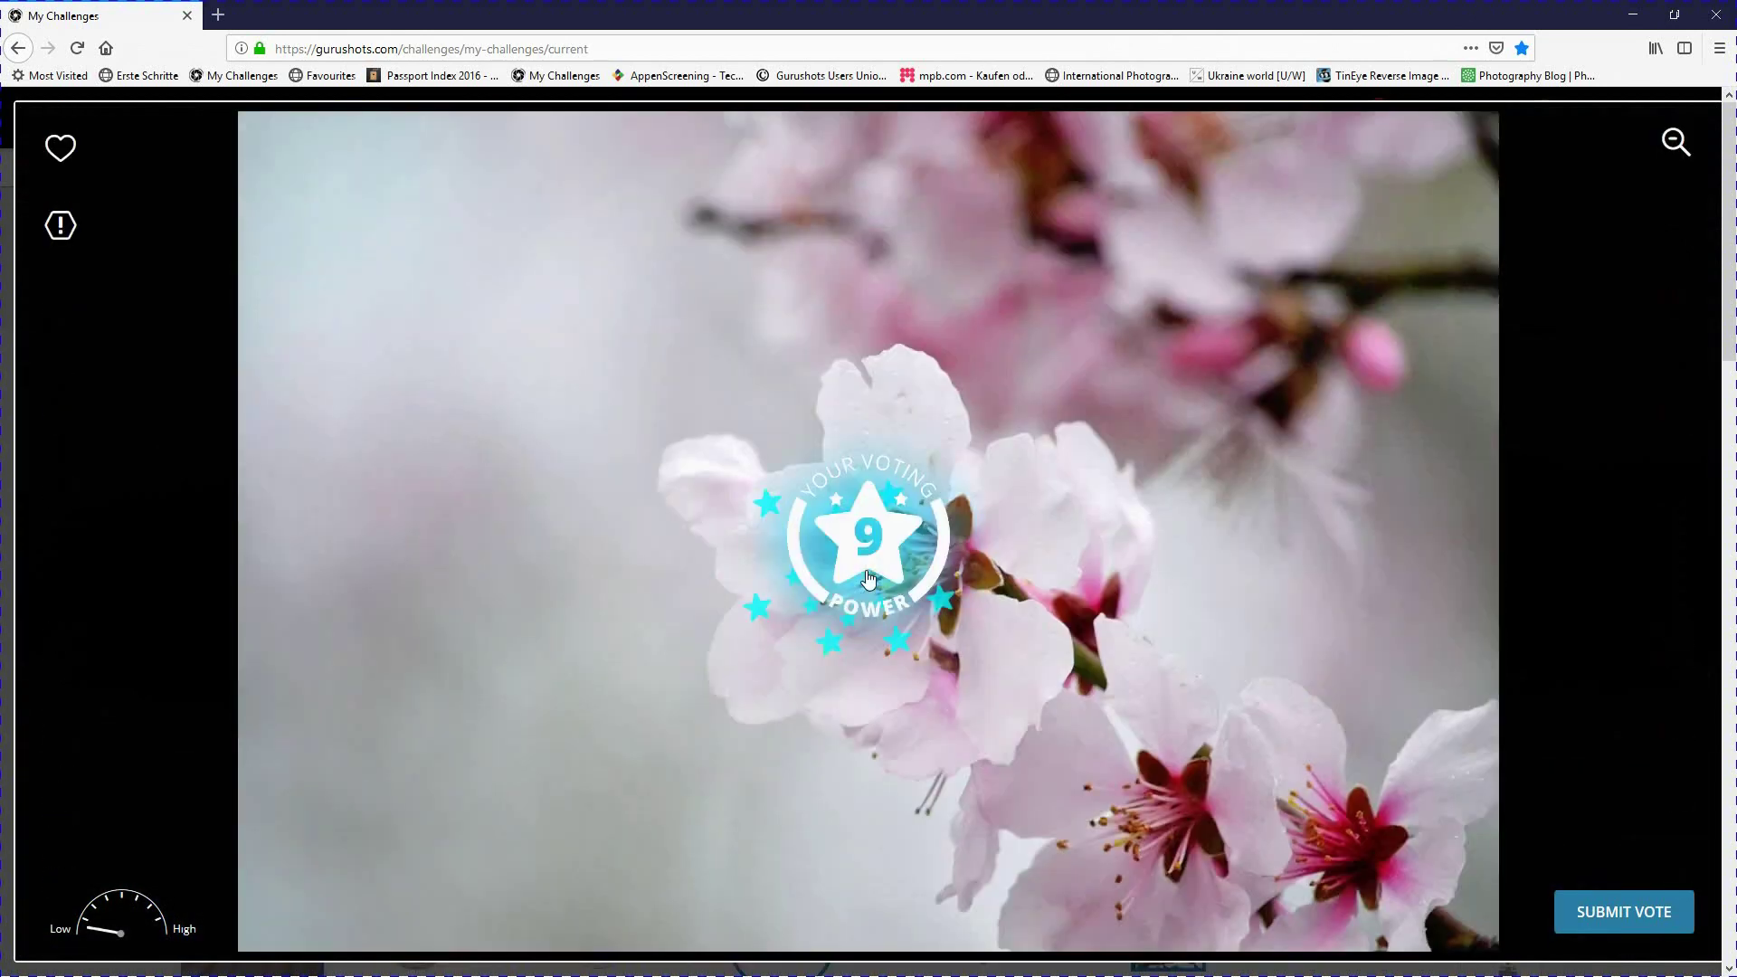
click(1674, 145)
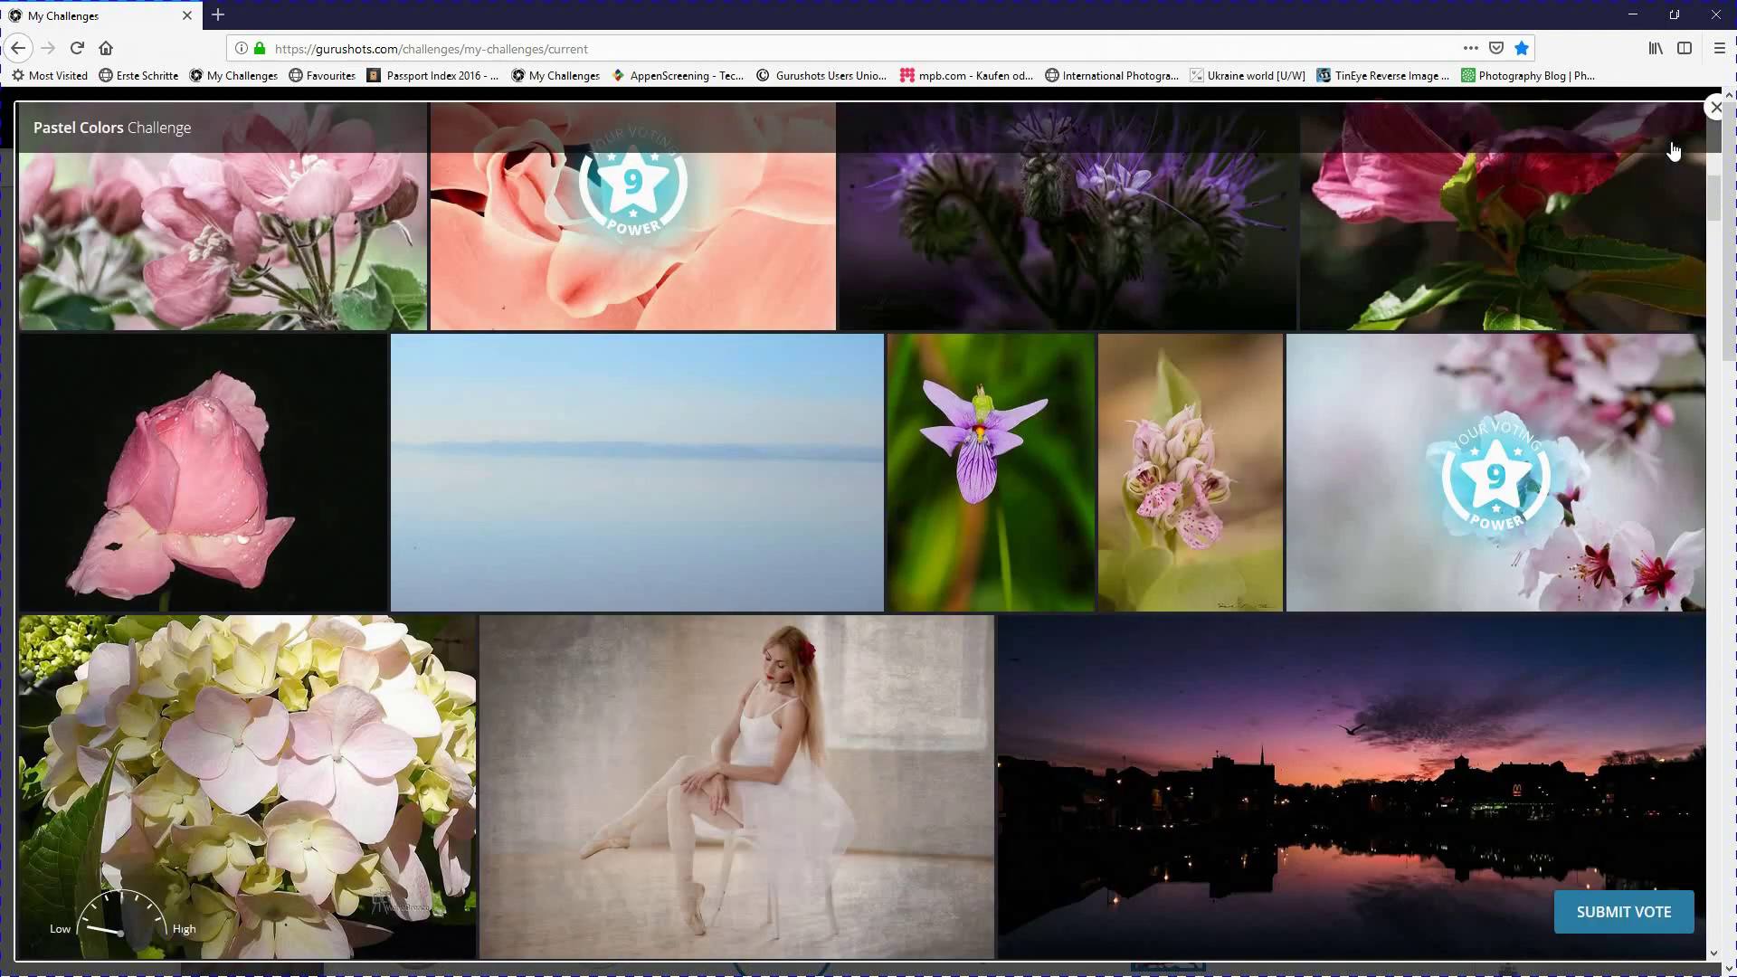
- Vote for the close-up of soft pink ruffled petals beside the hanging coral flower buds
scroll(1592, 323, down, 3)
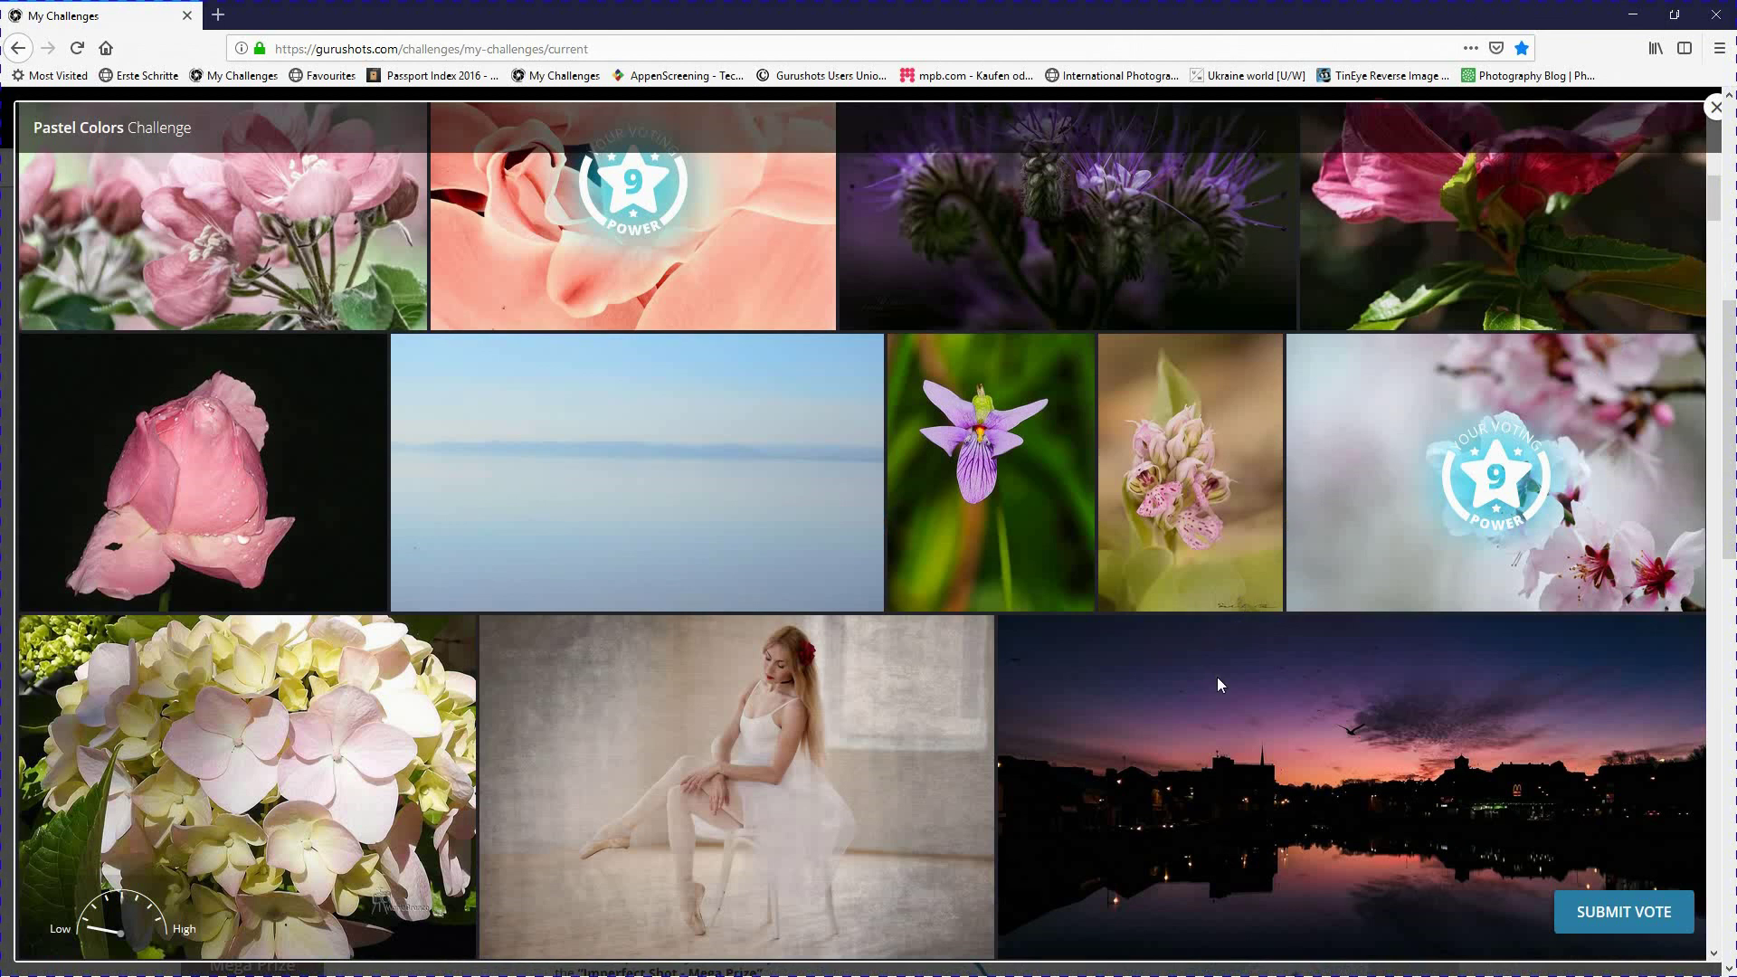
mouse_move(1218, 676)
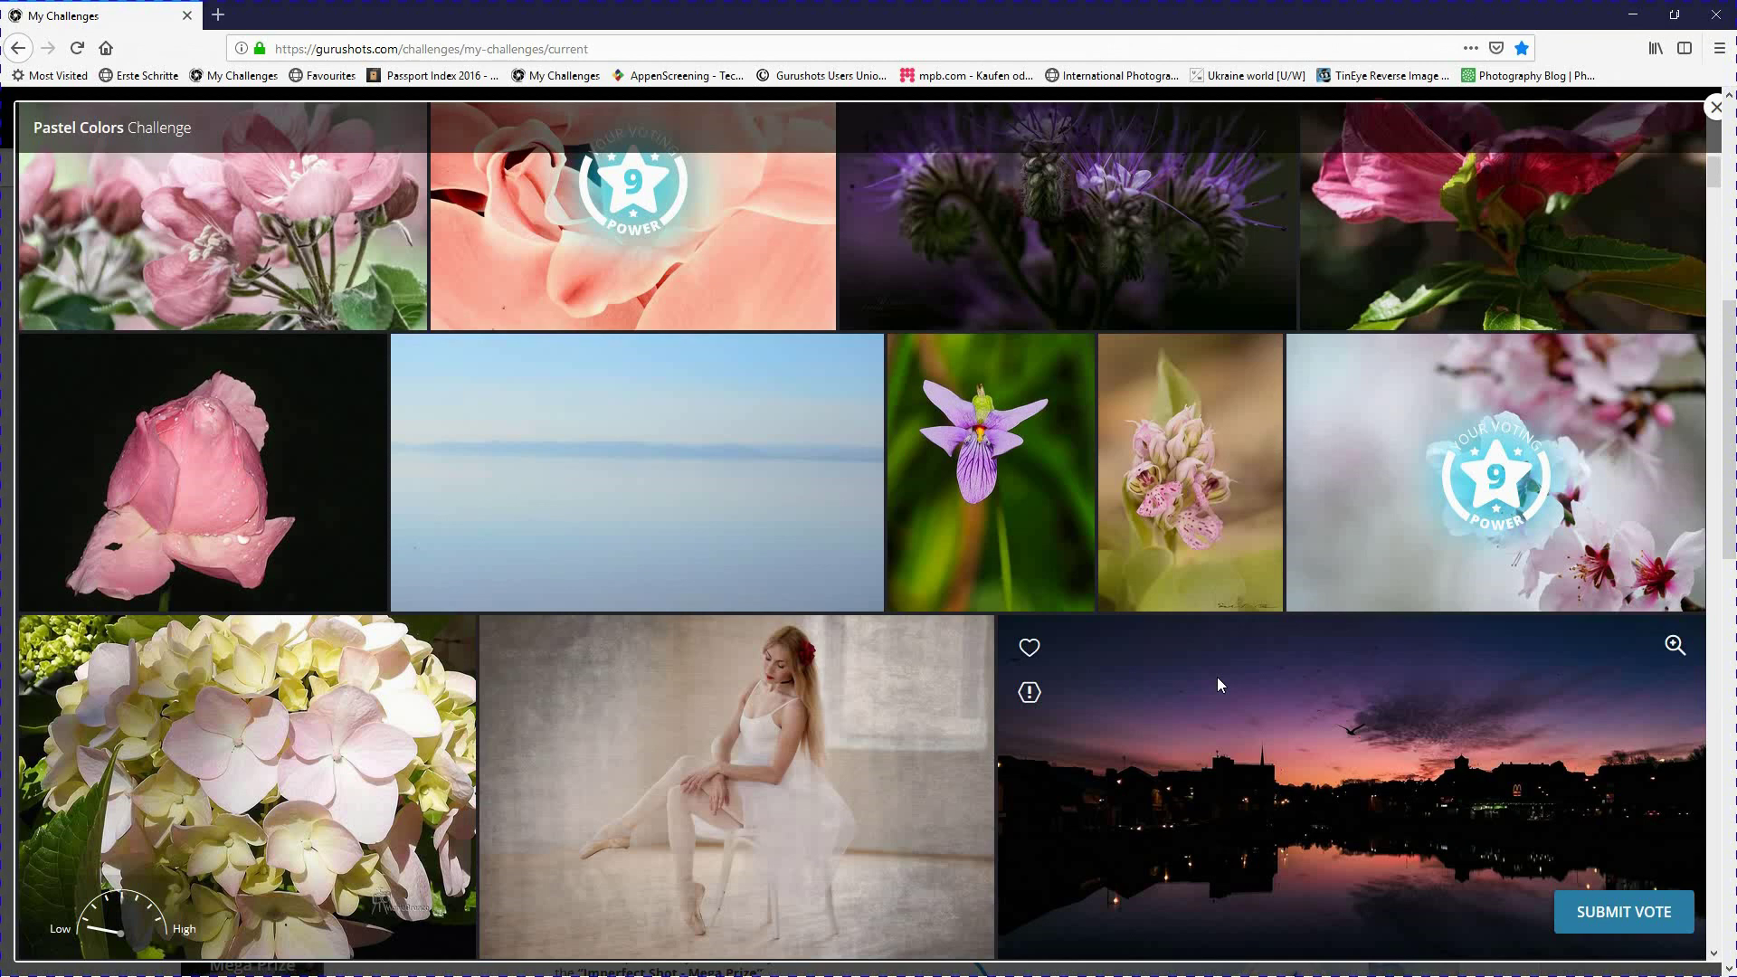
scroll(1208, 729, down, 2)
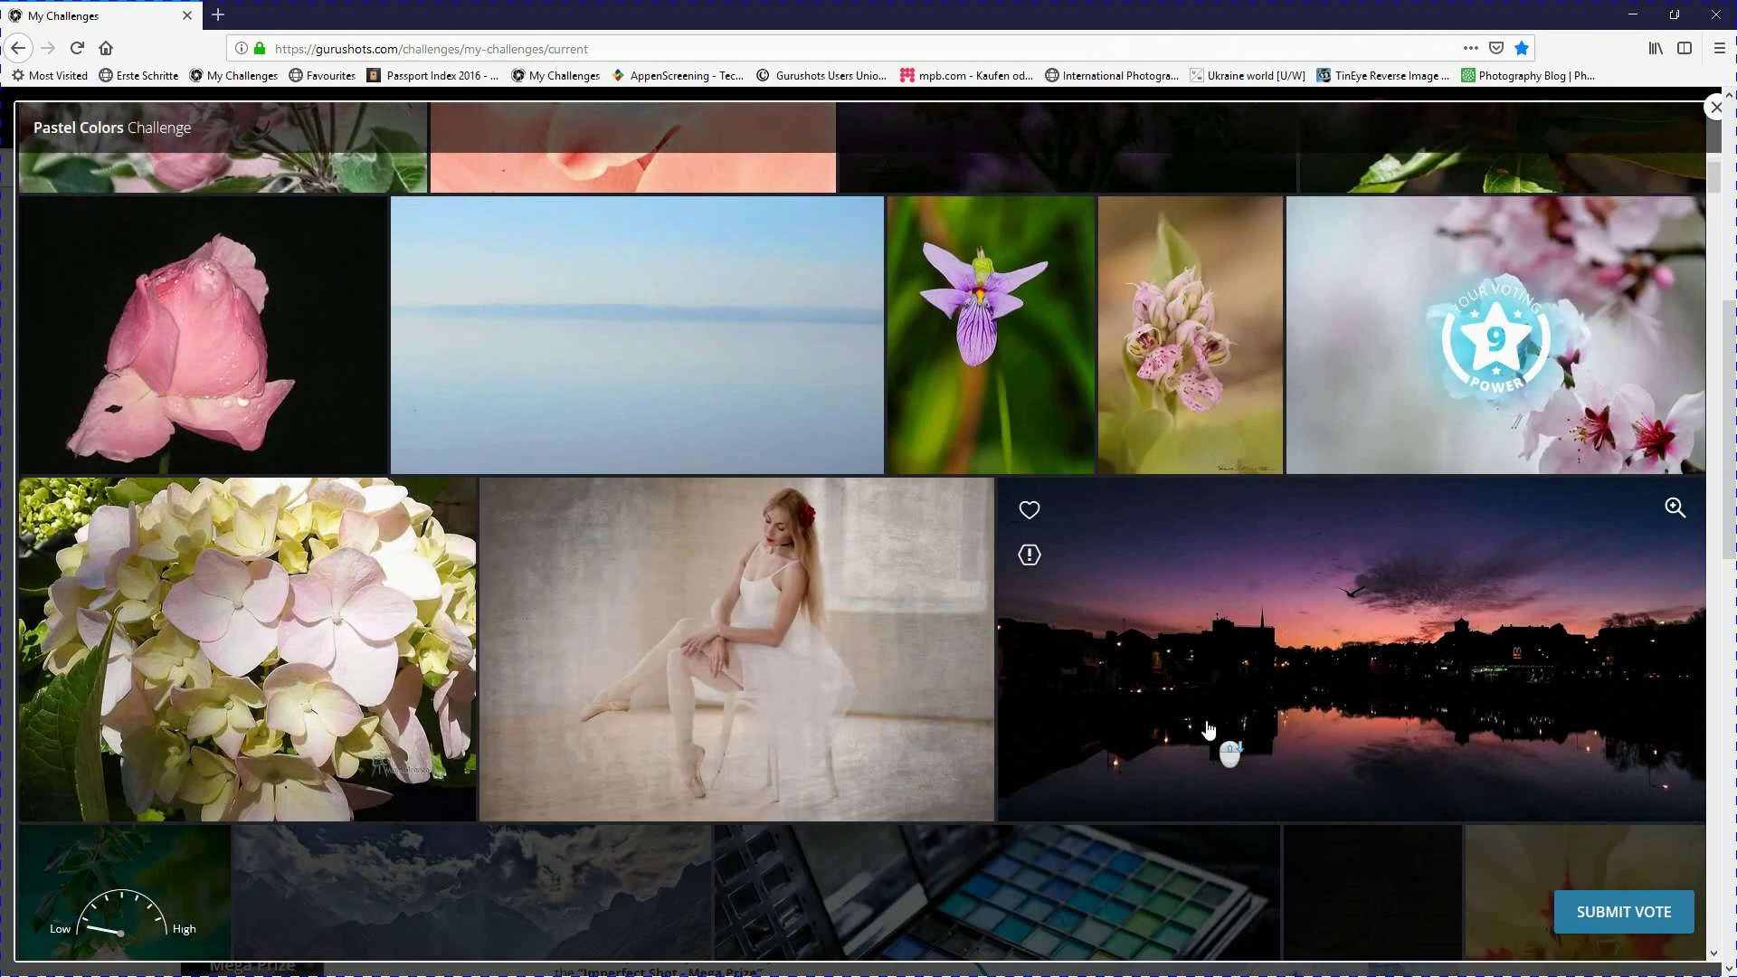
scroll(1209, 729, down, 4)
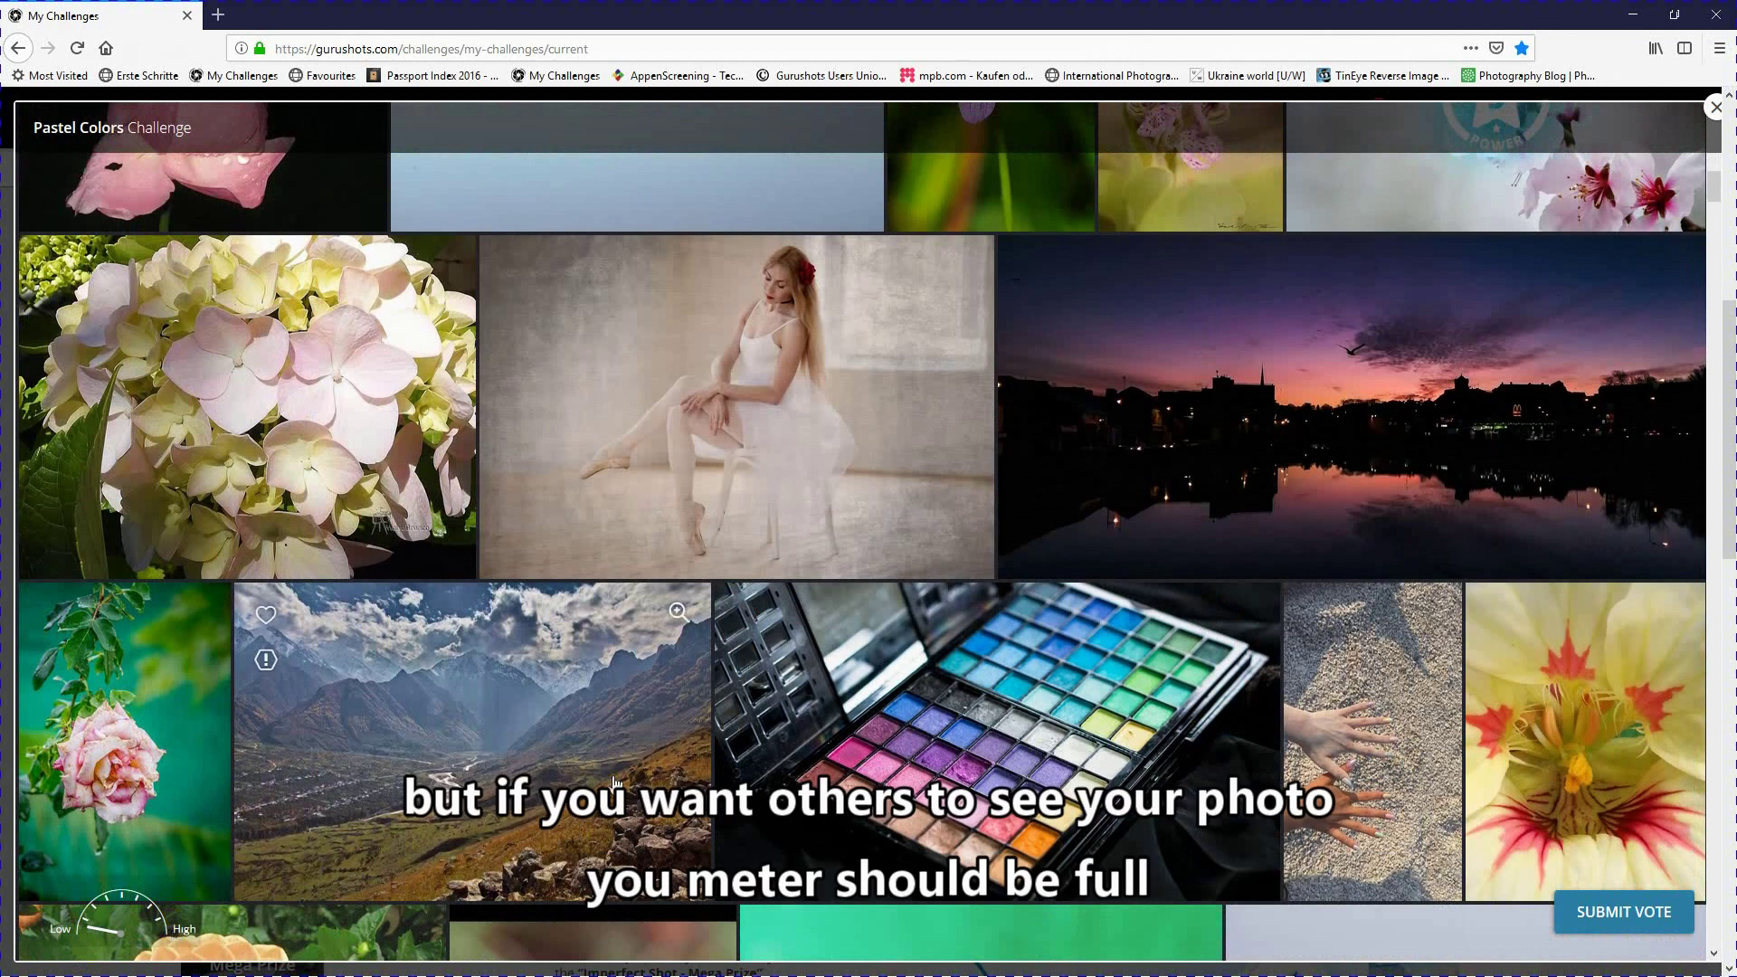
scroll(614, 783, down, 3)
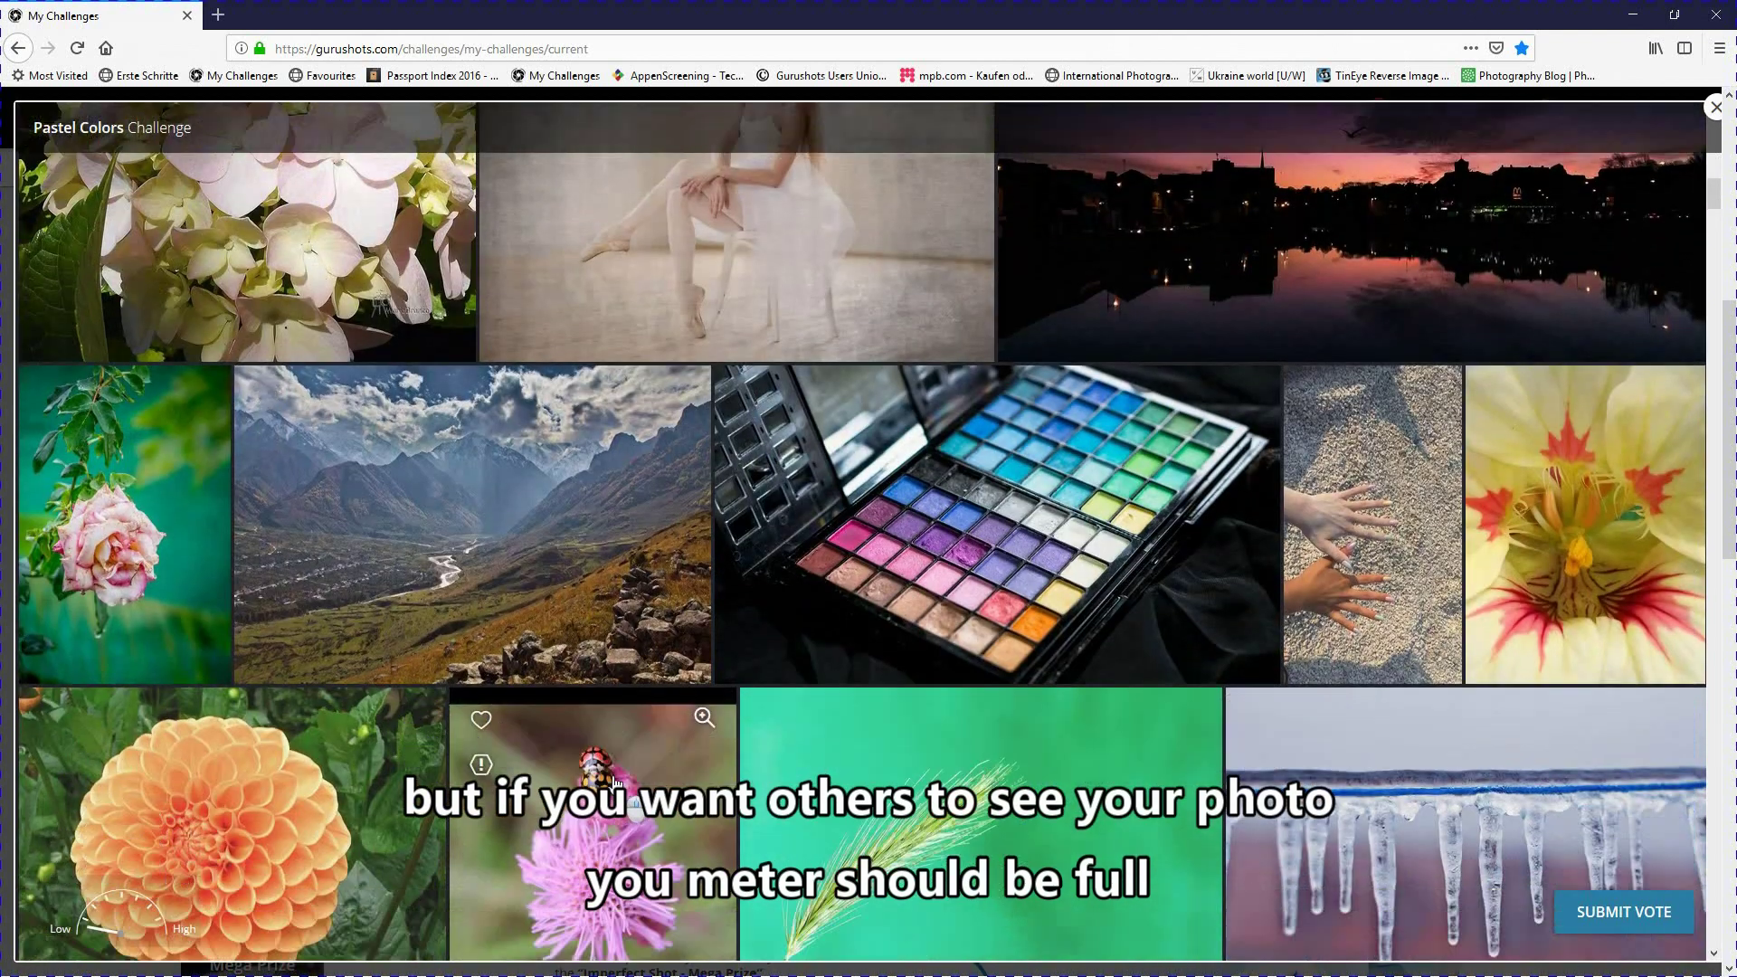
scroll(614, 783, down, 1)
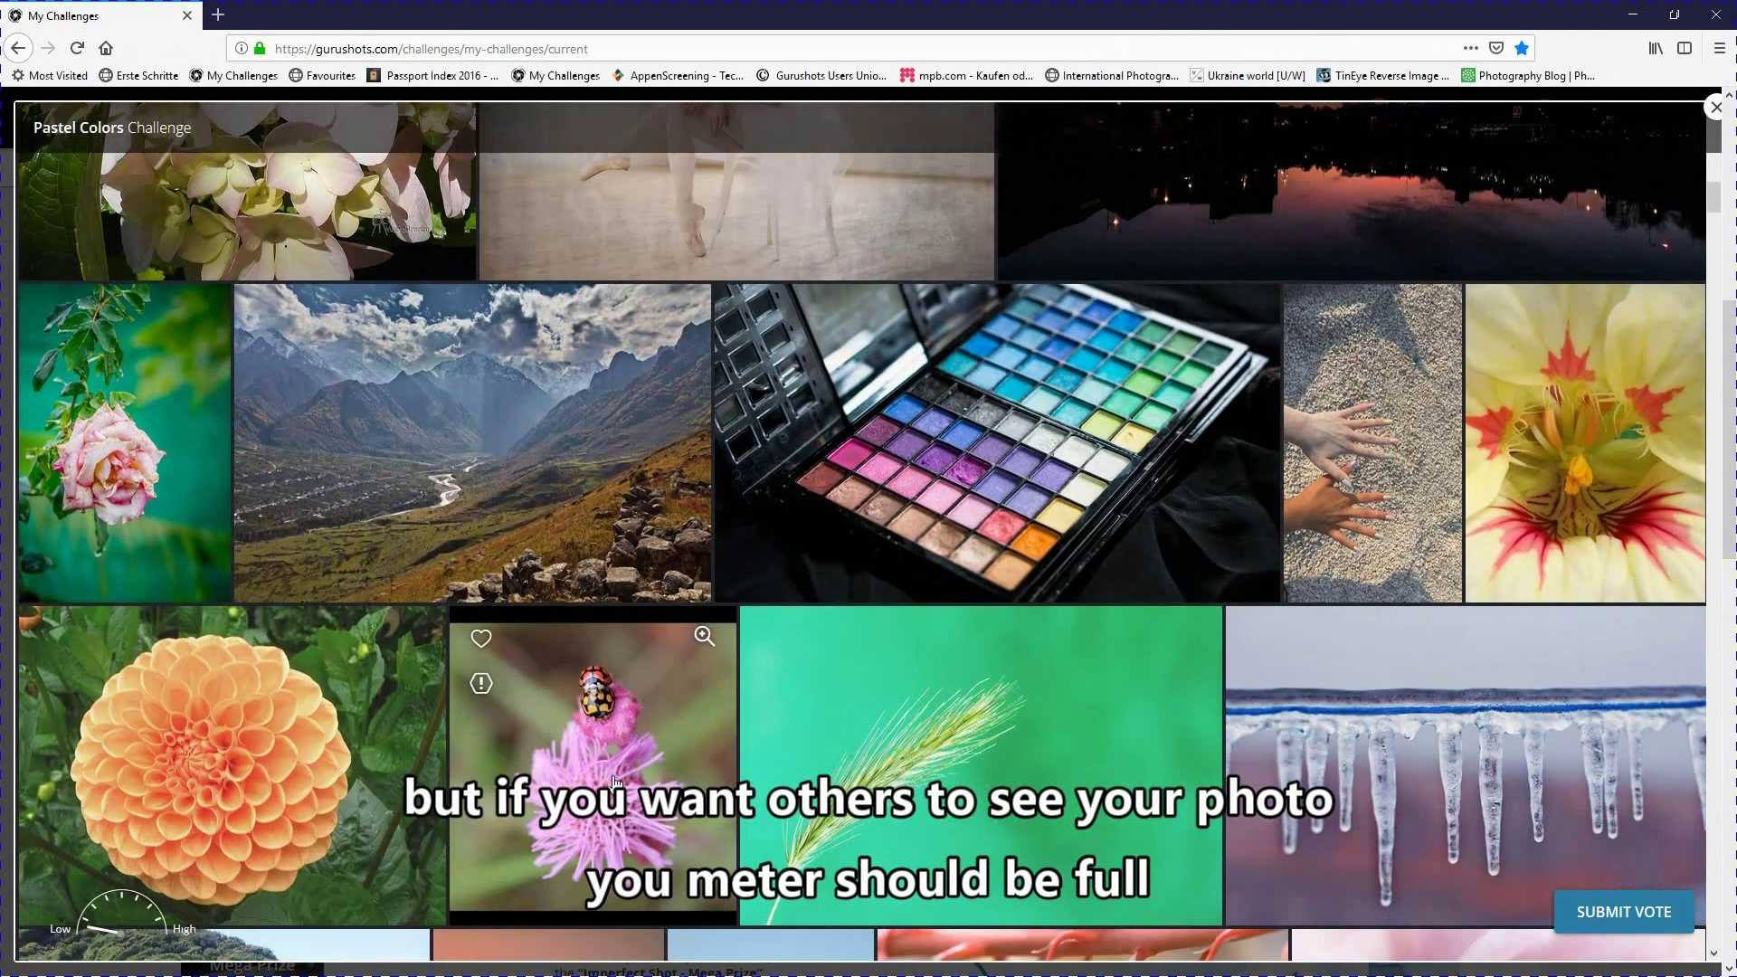
scroll(614, 782, down, 4)
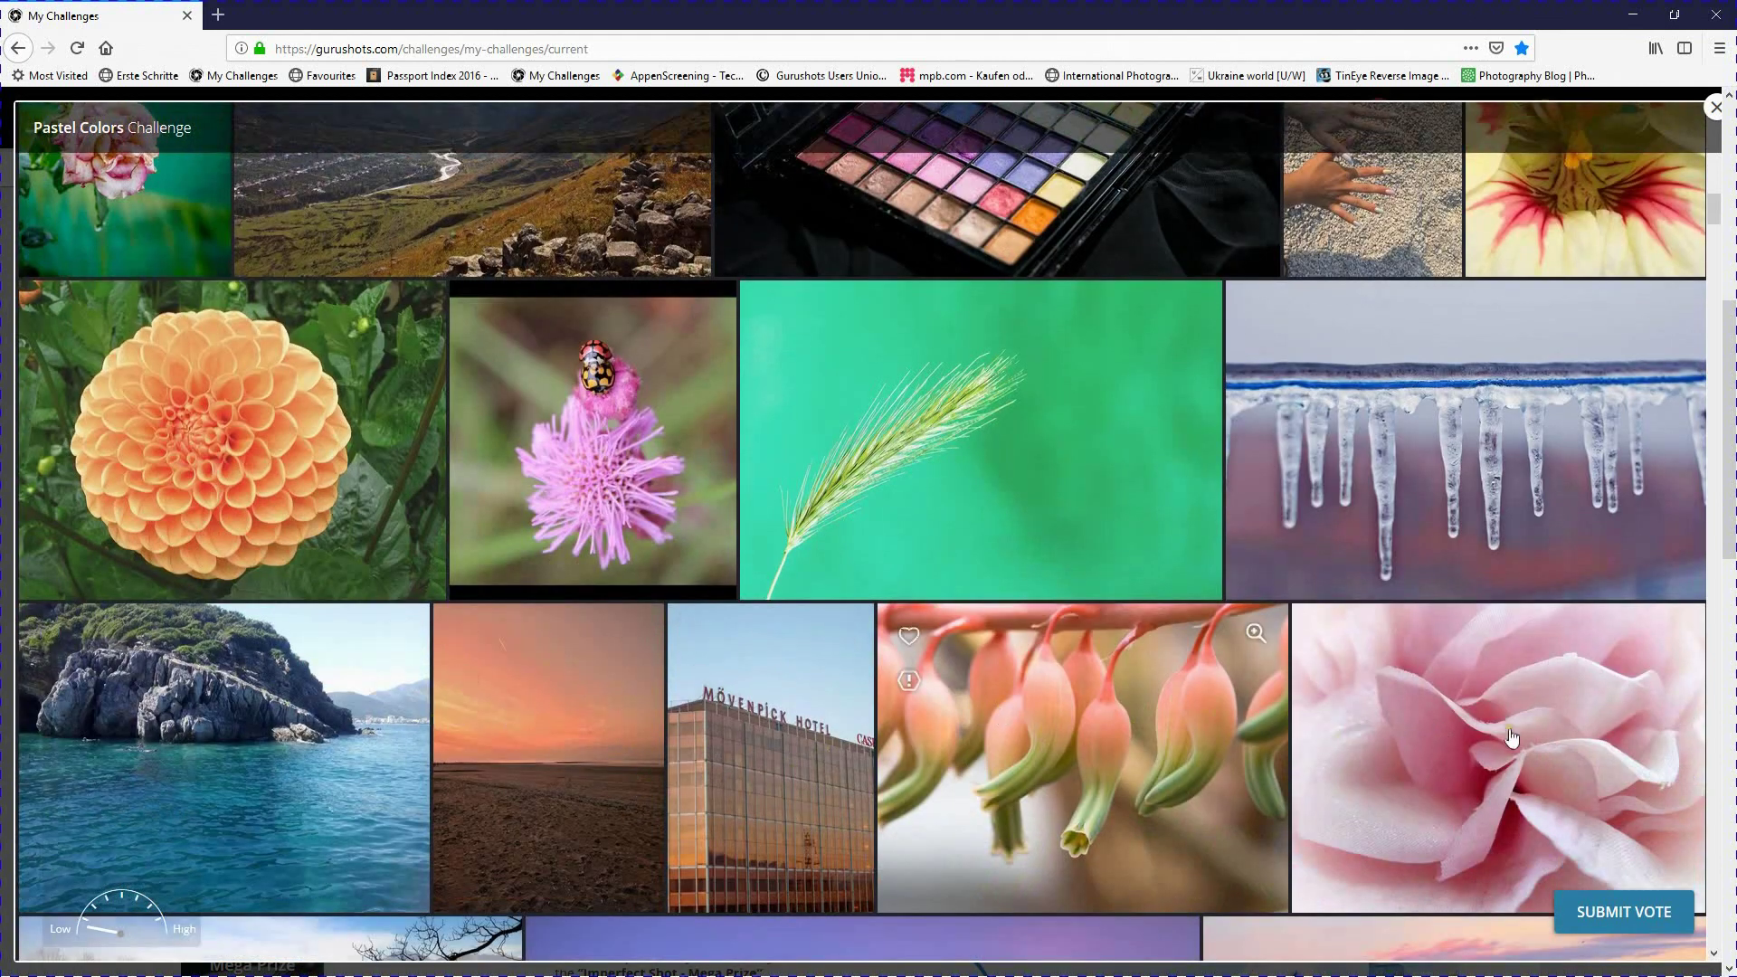
click(1428, 753)
- Vote for the pink blossom branch and the large pink flower with the yellow-green centre beside it
scroll(1429, 753, down, 3)
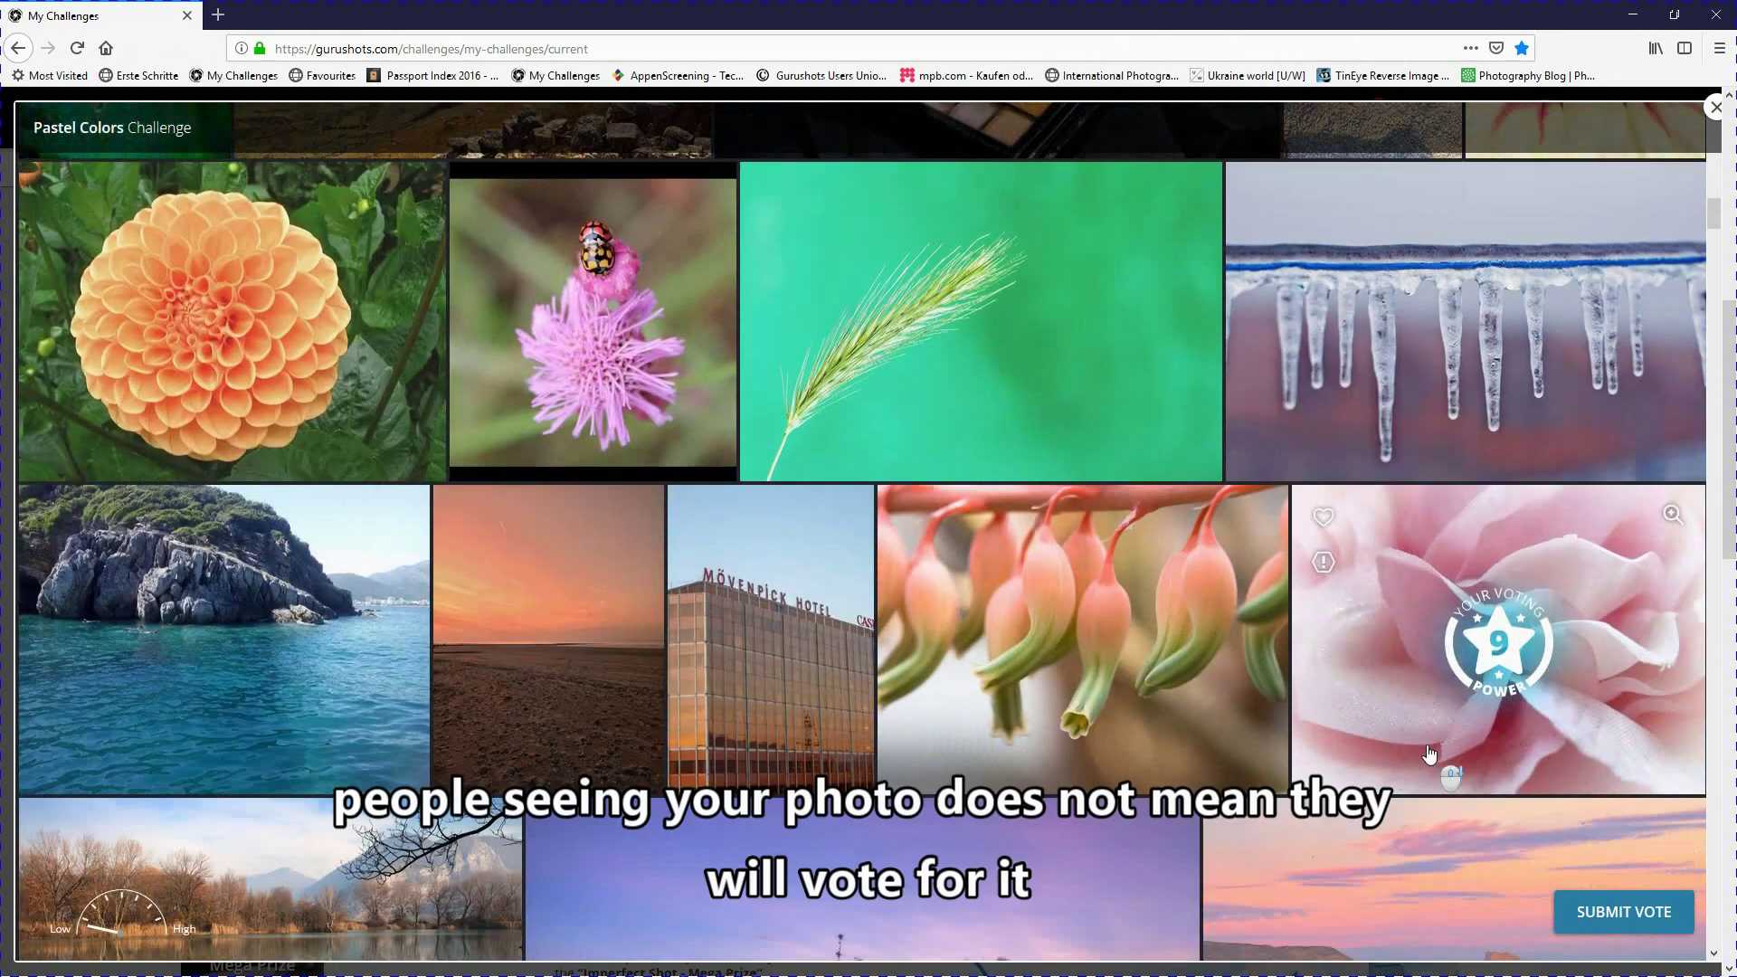
scroll(1429, 753, down, 3)
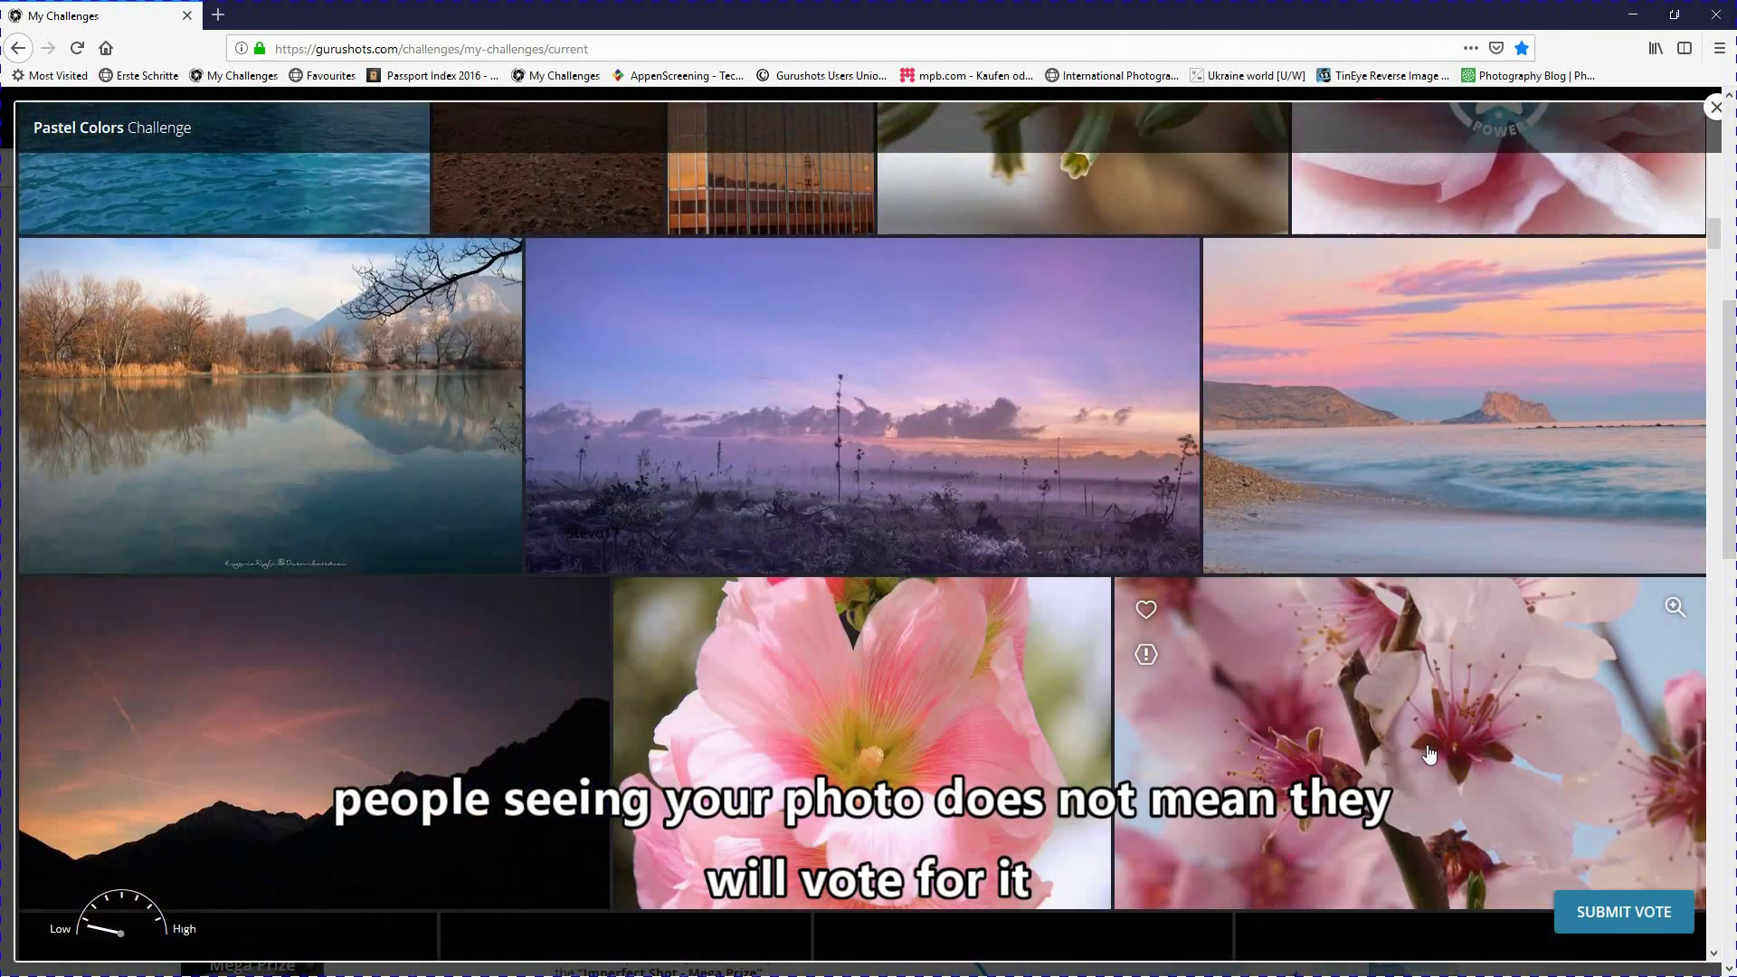
click(1343, 658)
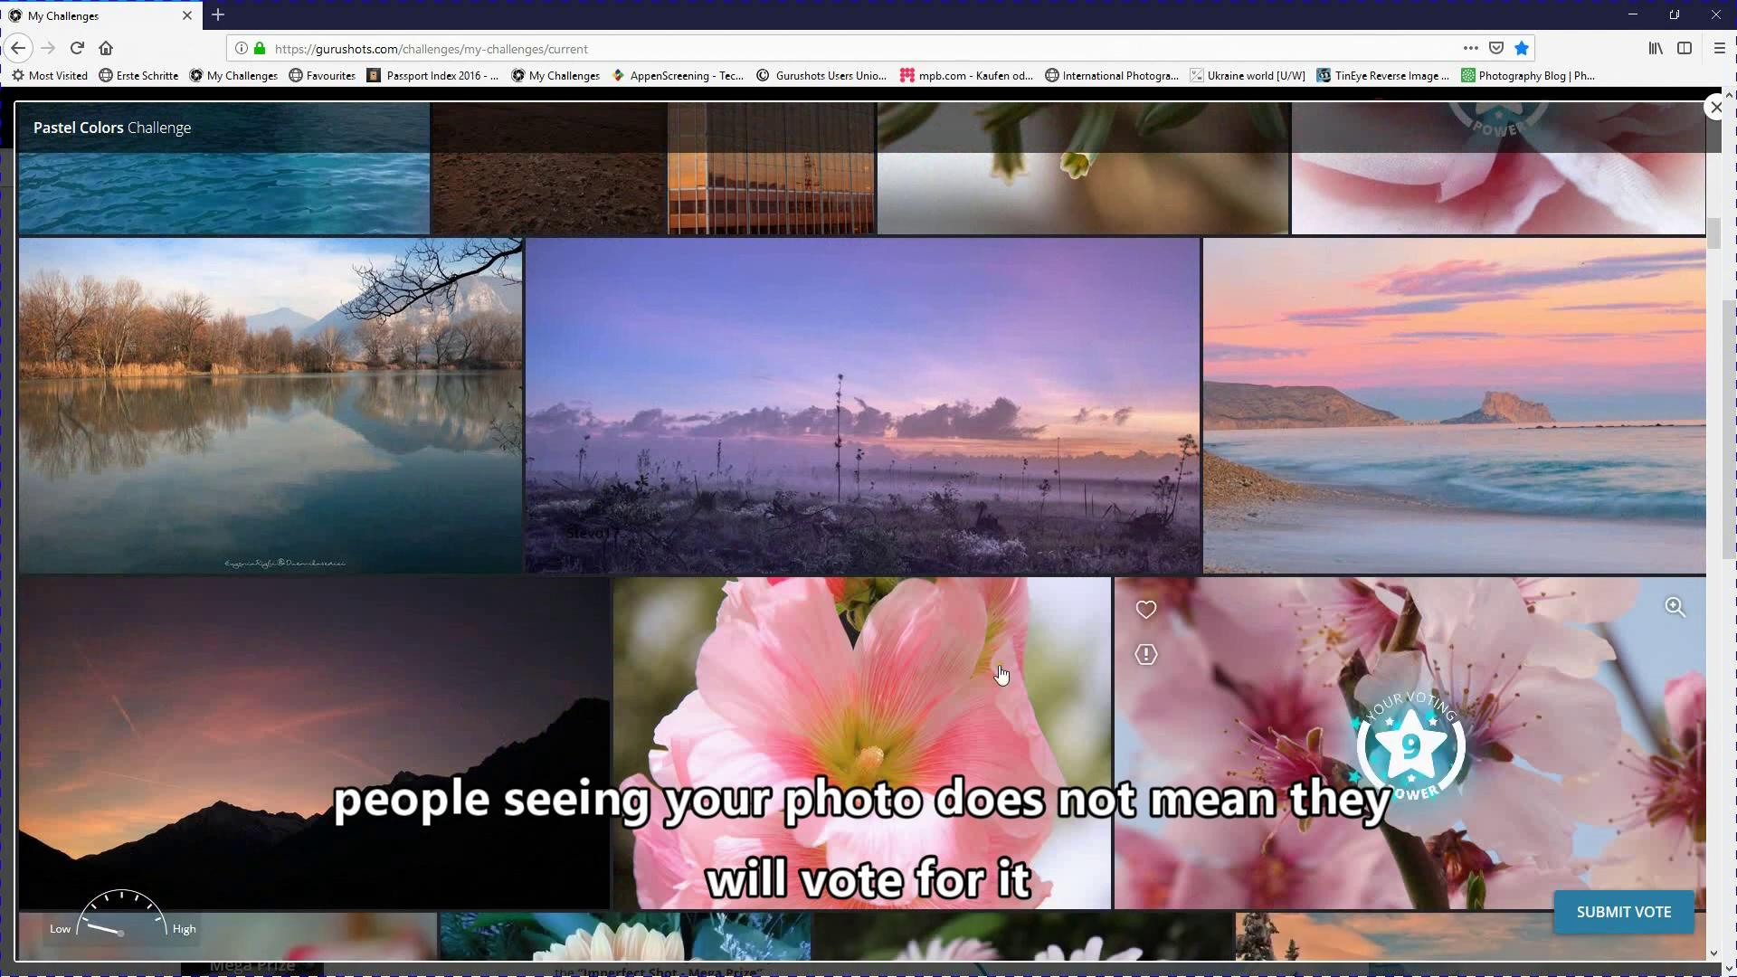
click(927, 684)
- Vote for the pink-and-white chrysanthemums and the orange seascape with the wooden posts
scroll(927, 685, down, 3)
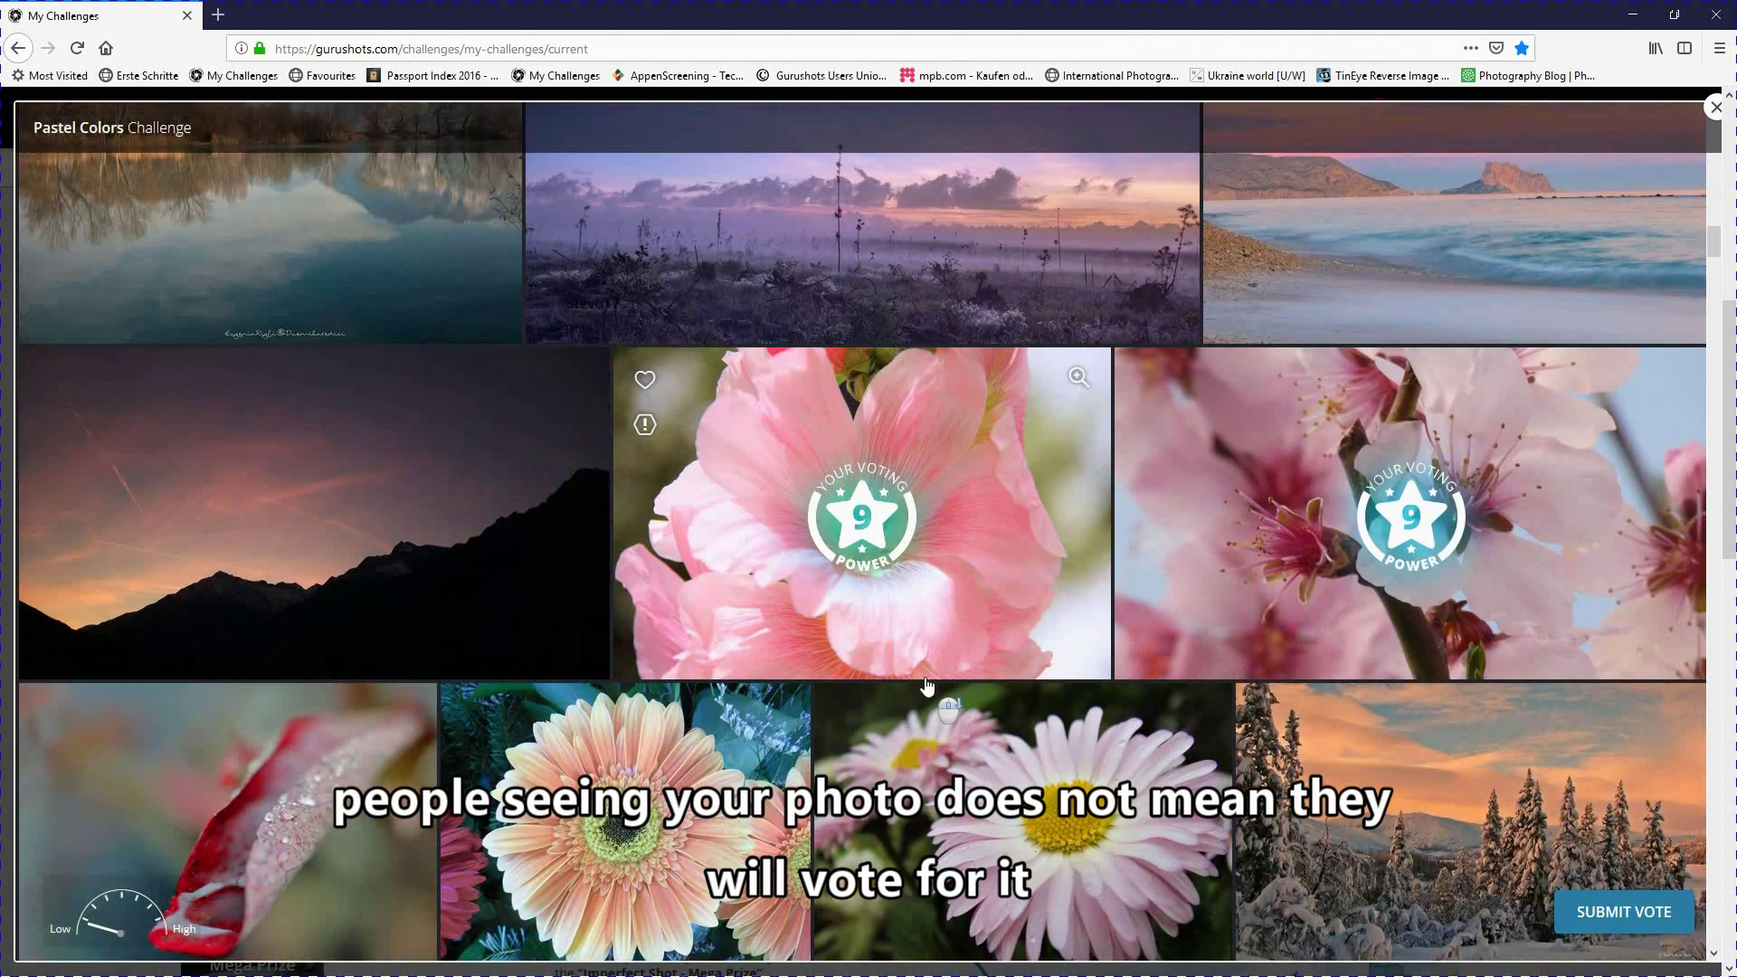
scroll(927, 685, down, 2)
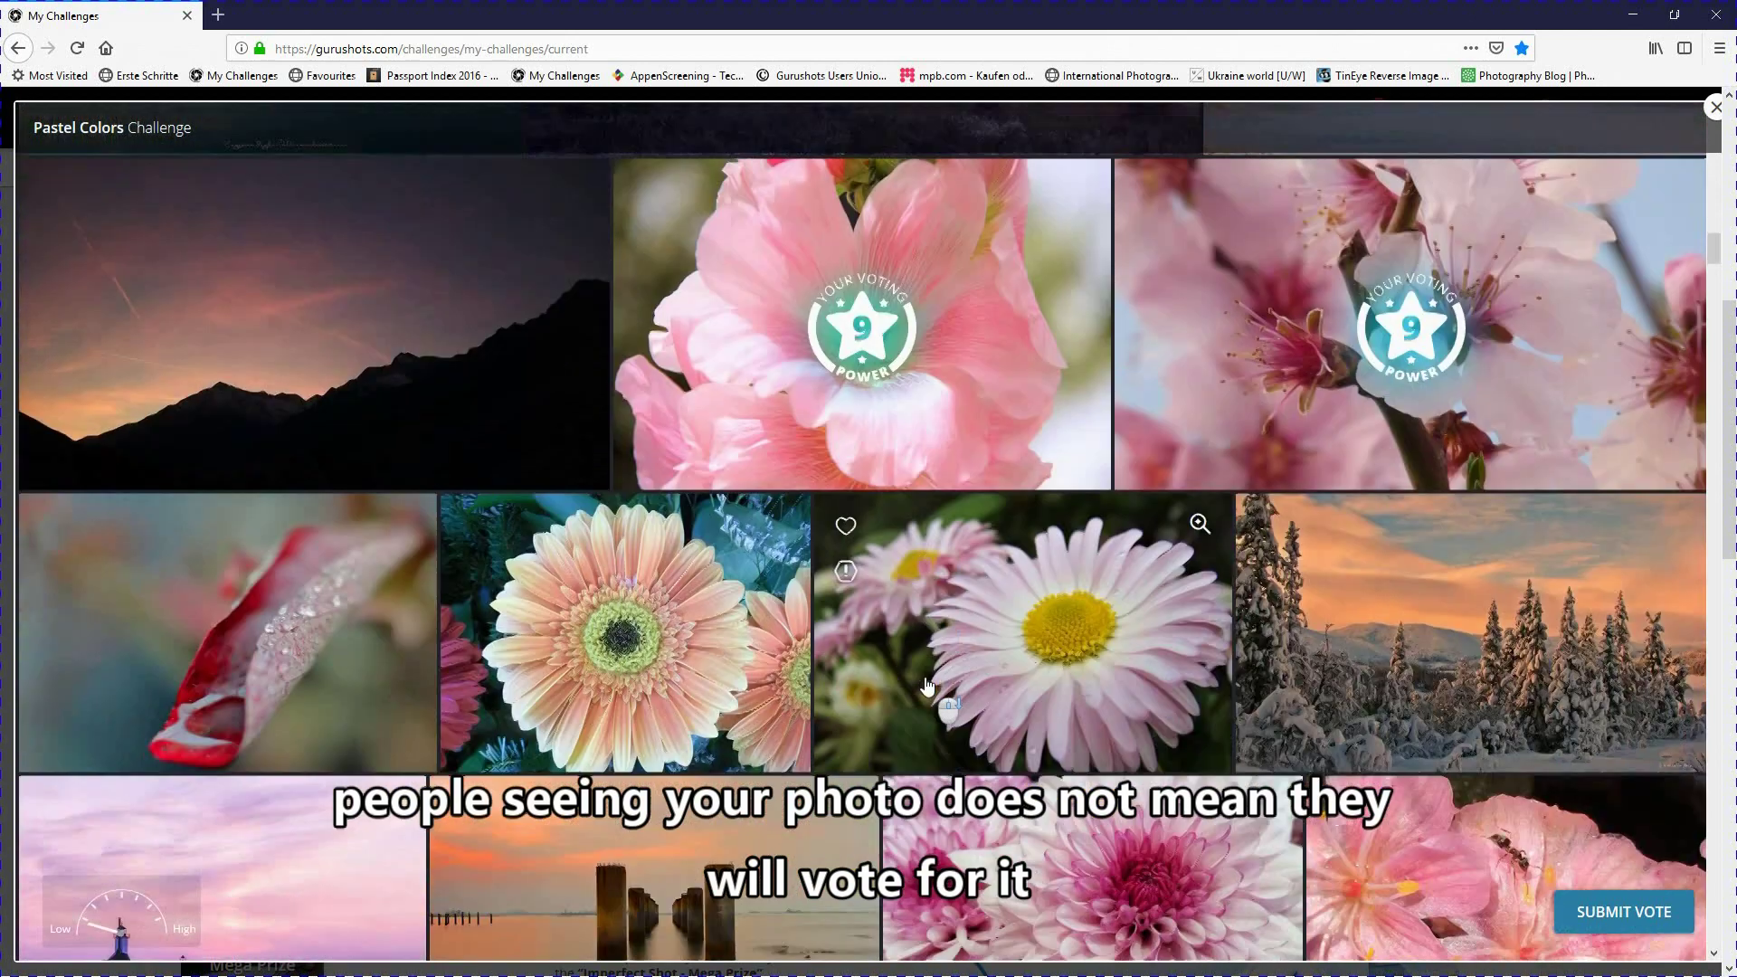
scroll(928, 685, down, 2)
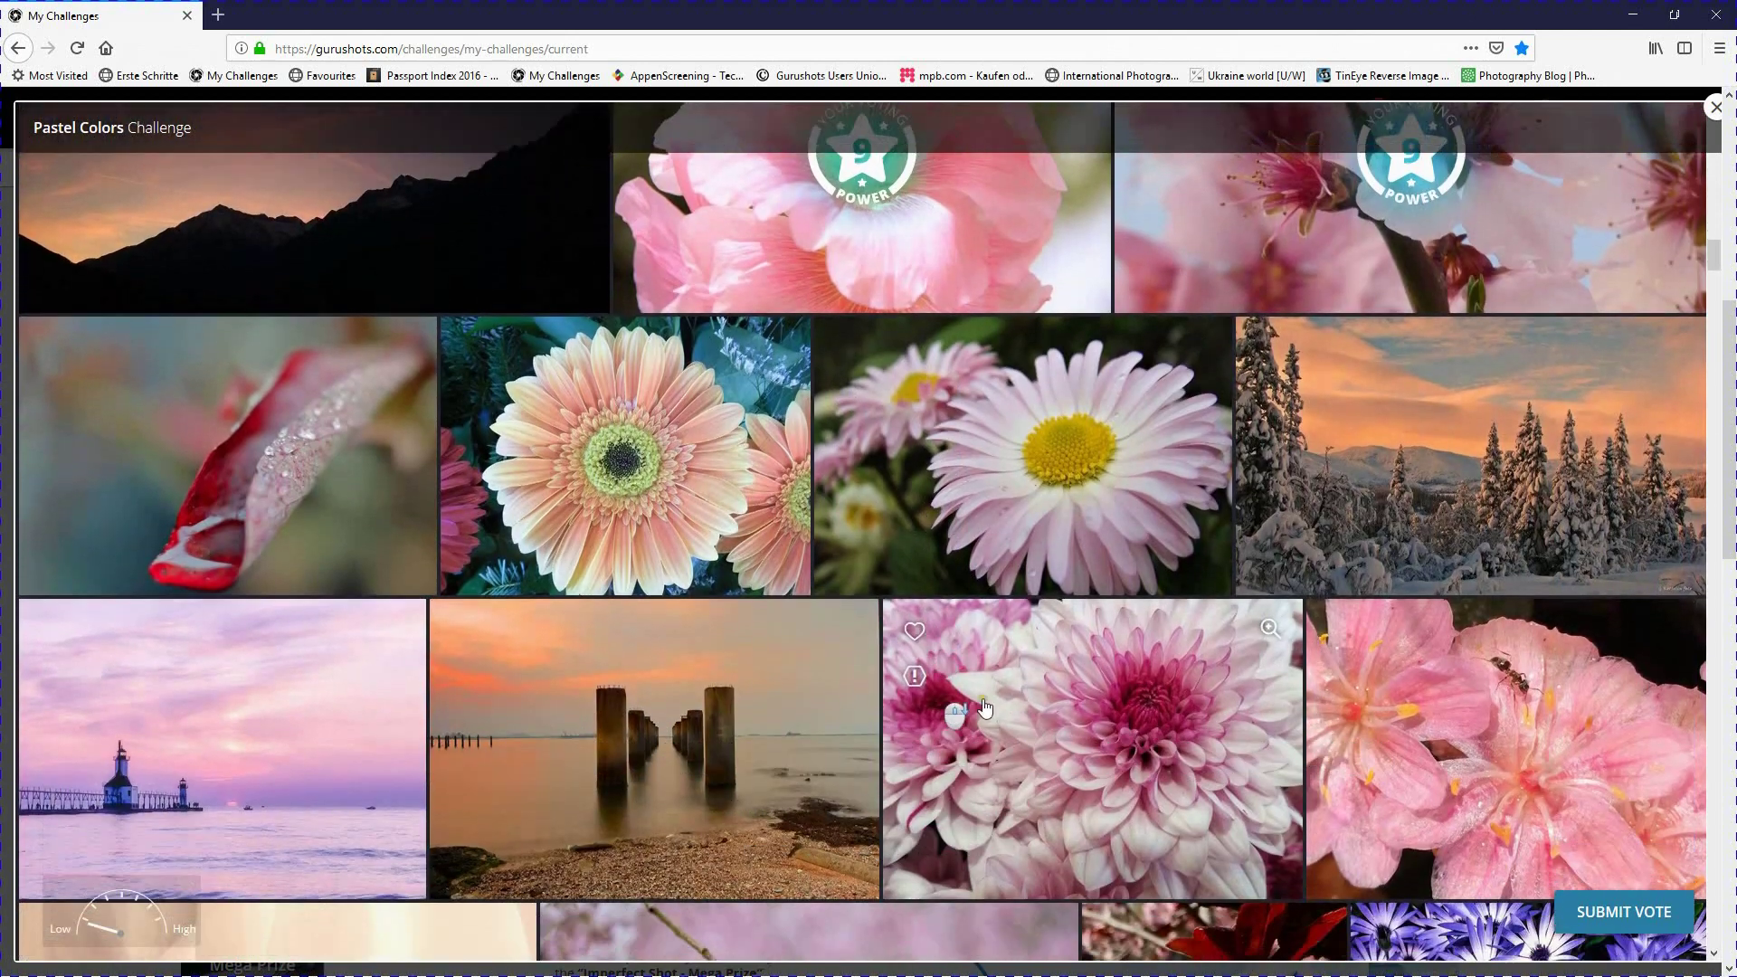
click(1112, 691)
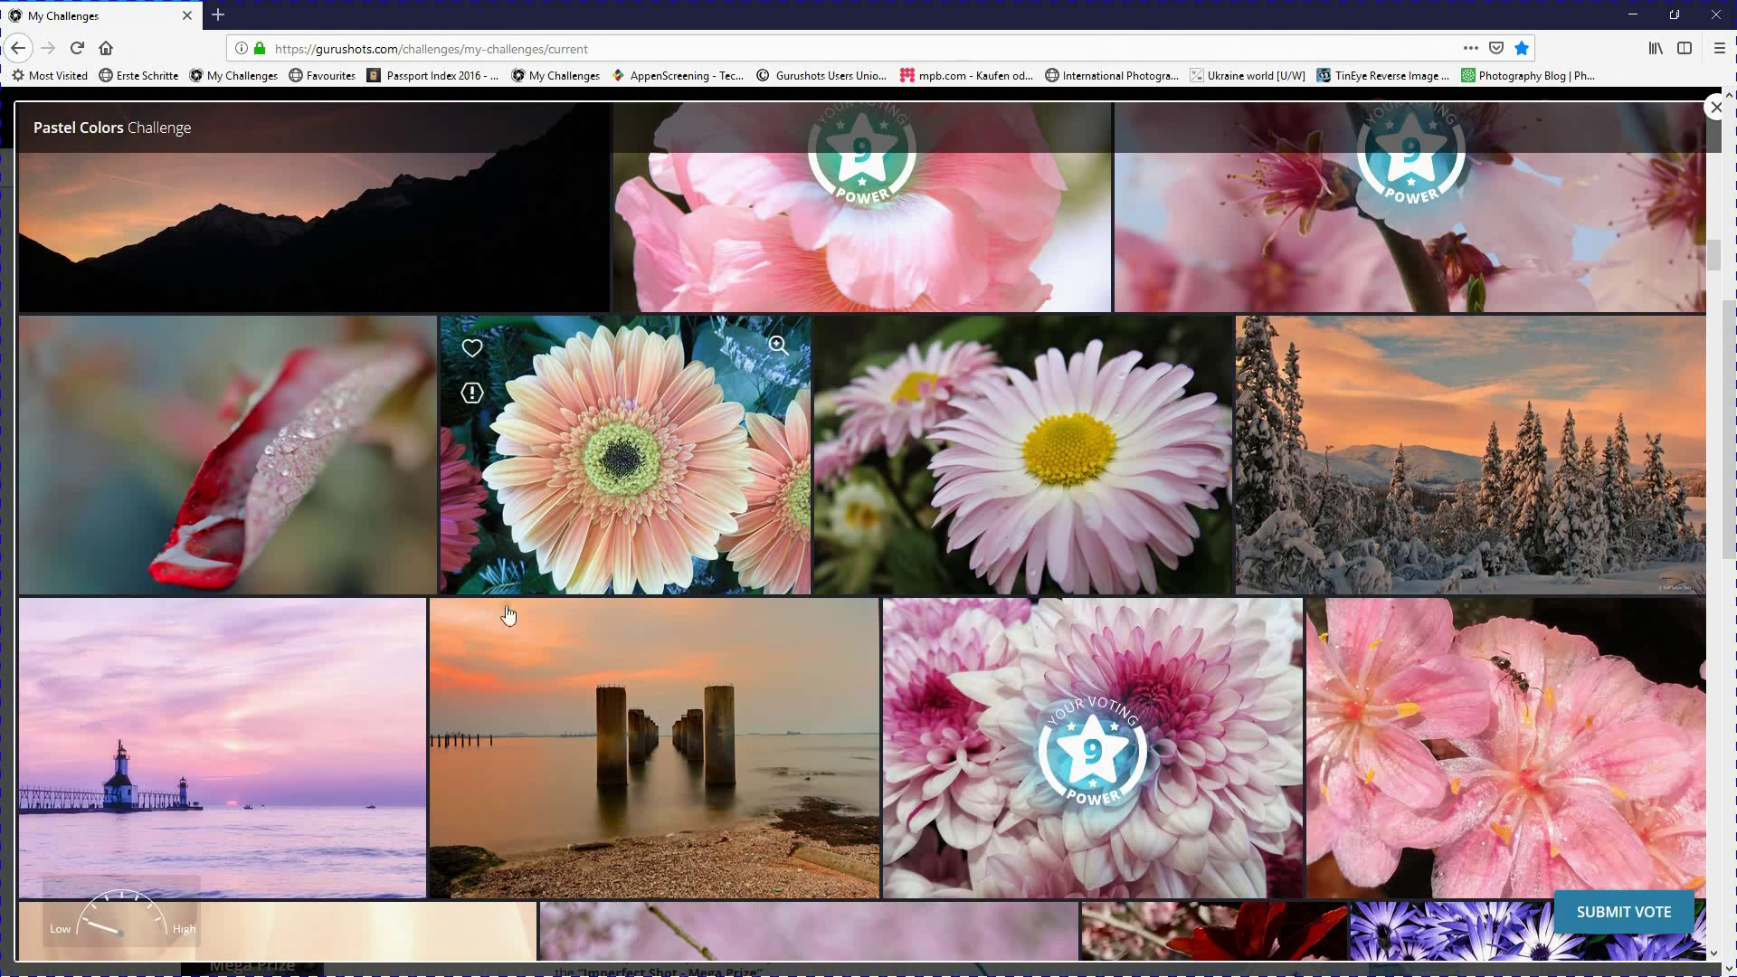
click(716, 731)
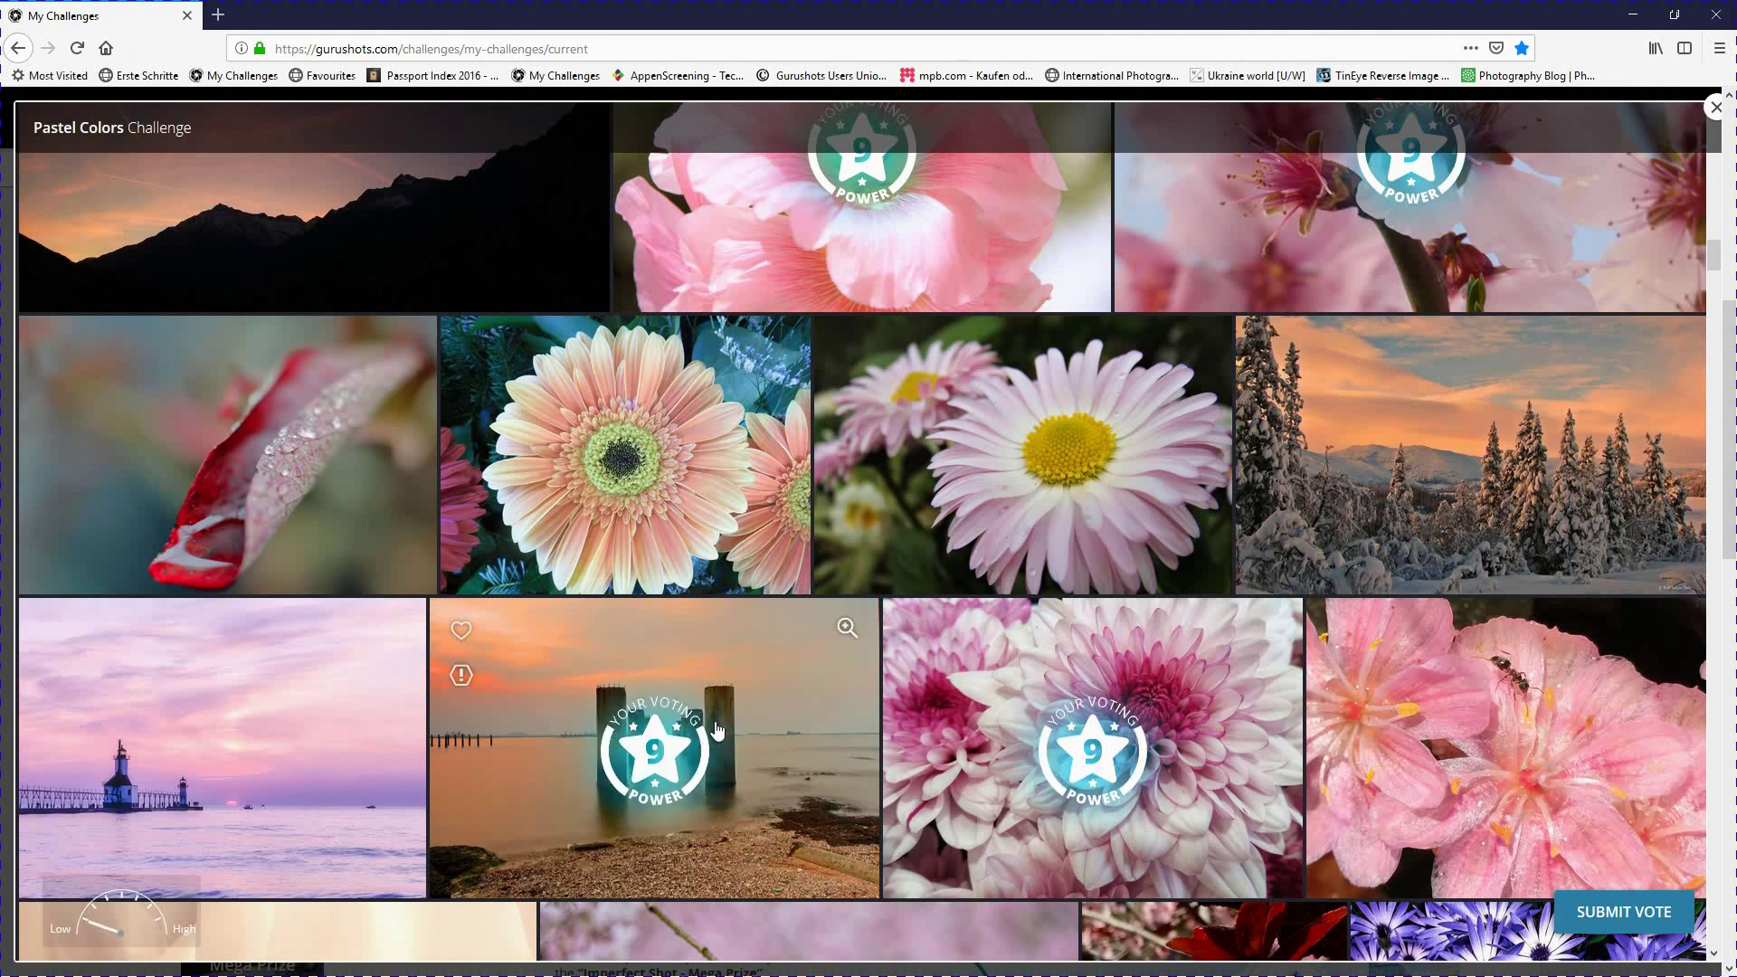
- Vote for the cherry blossom twig on the soft pink background and the pink flowers with the insect
scroll(716, 728, down, 3)
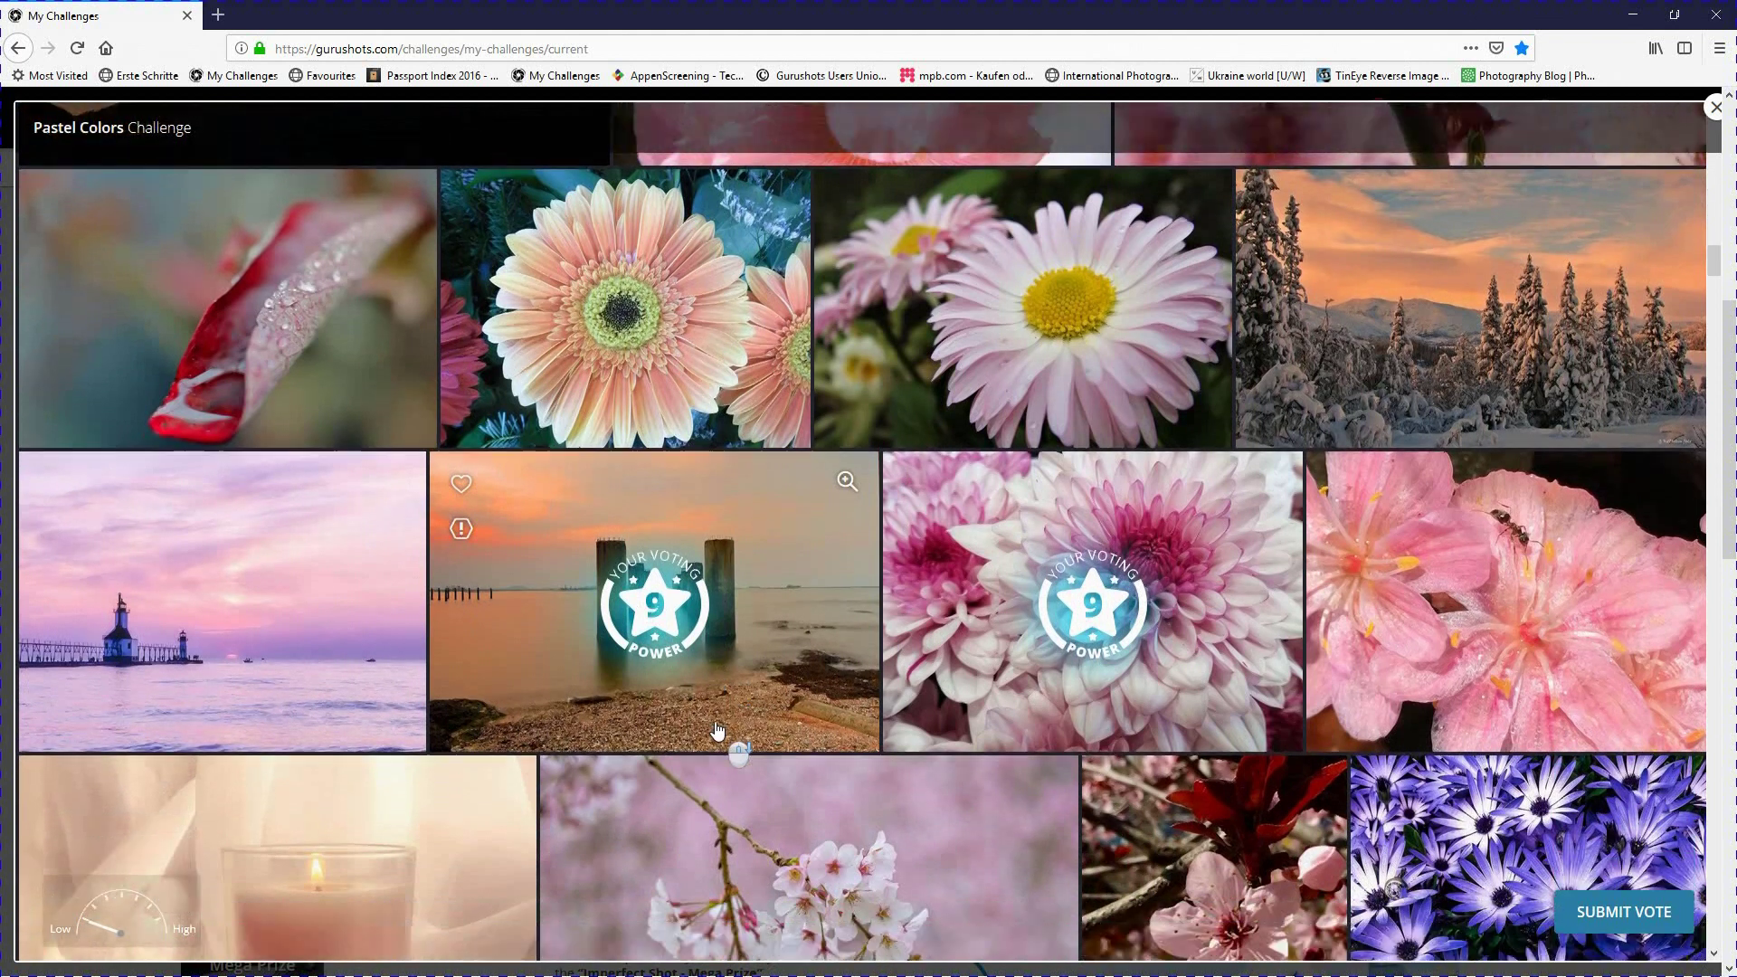
scroll(796, 728, down, 1)
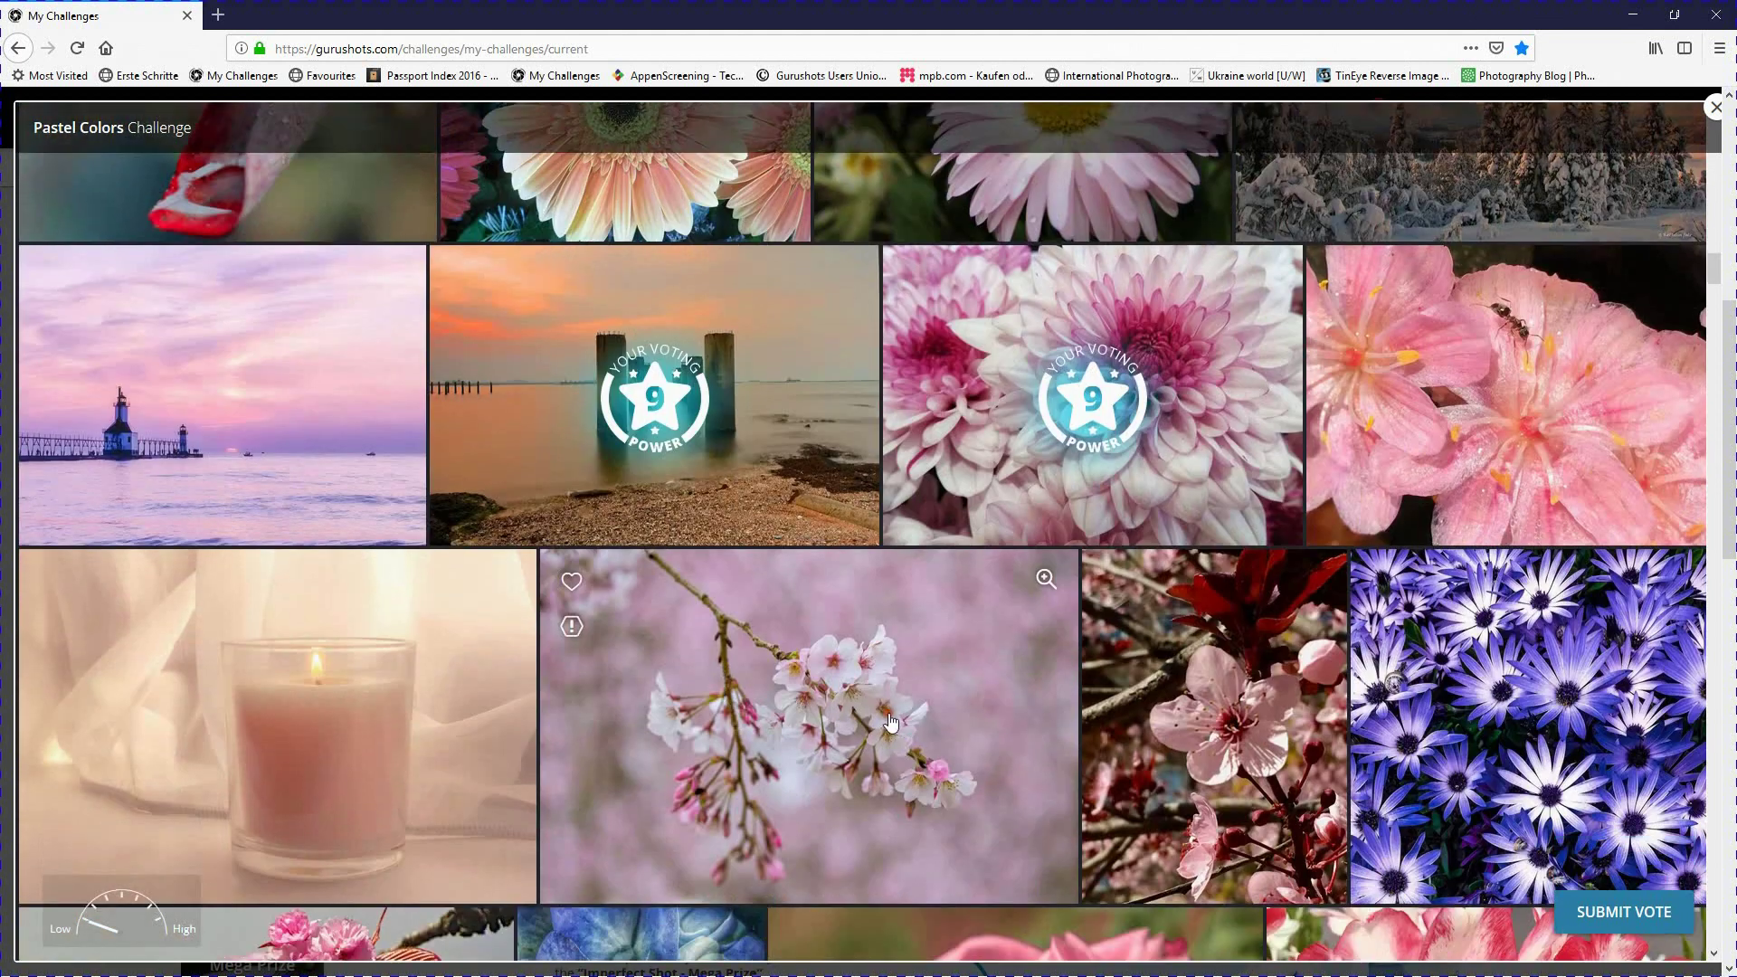
click(891, 720)
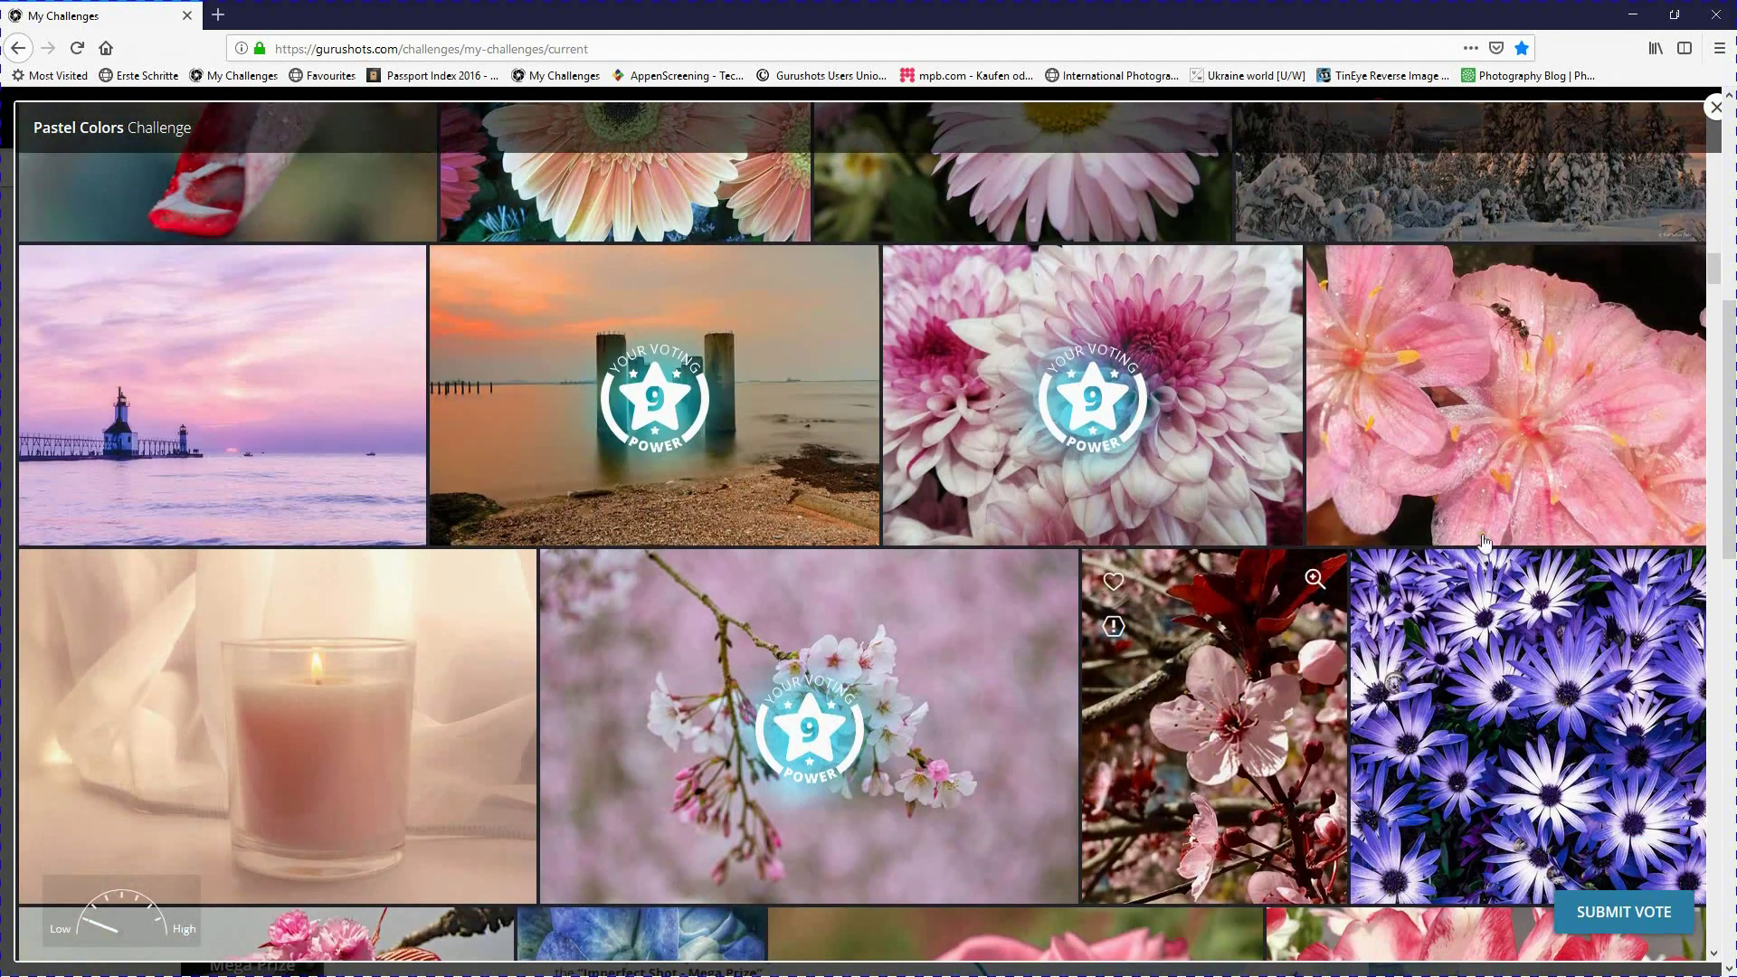
click(1637, 382)
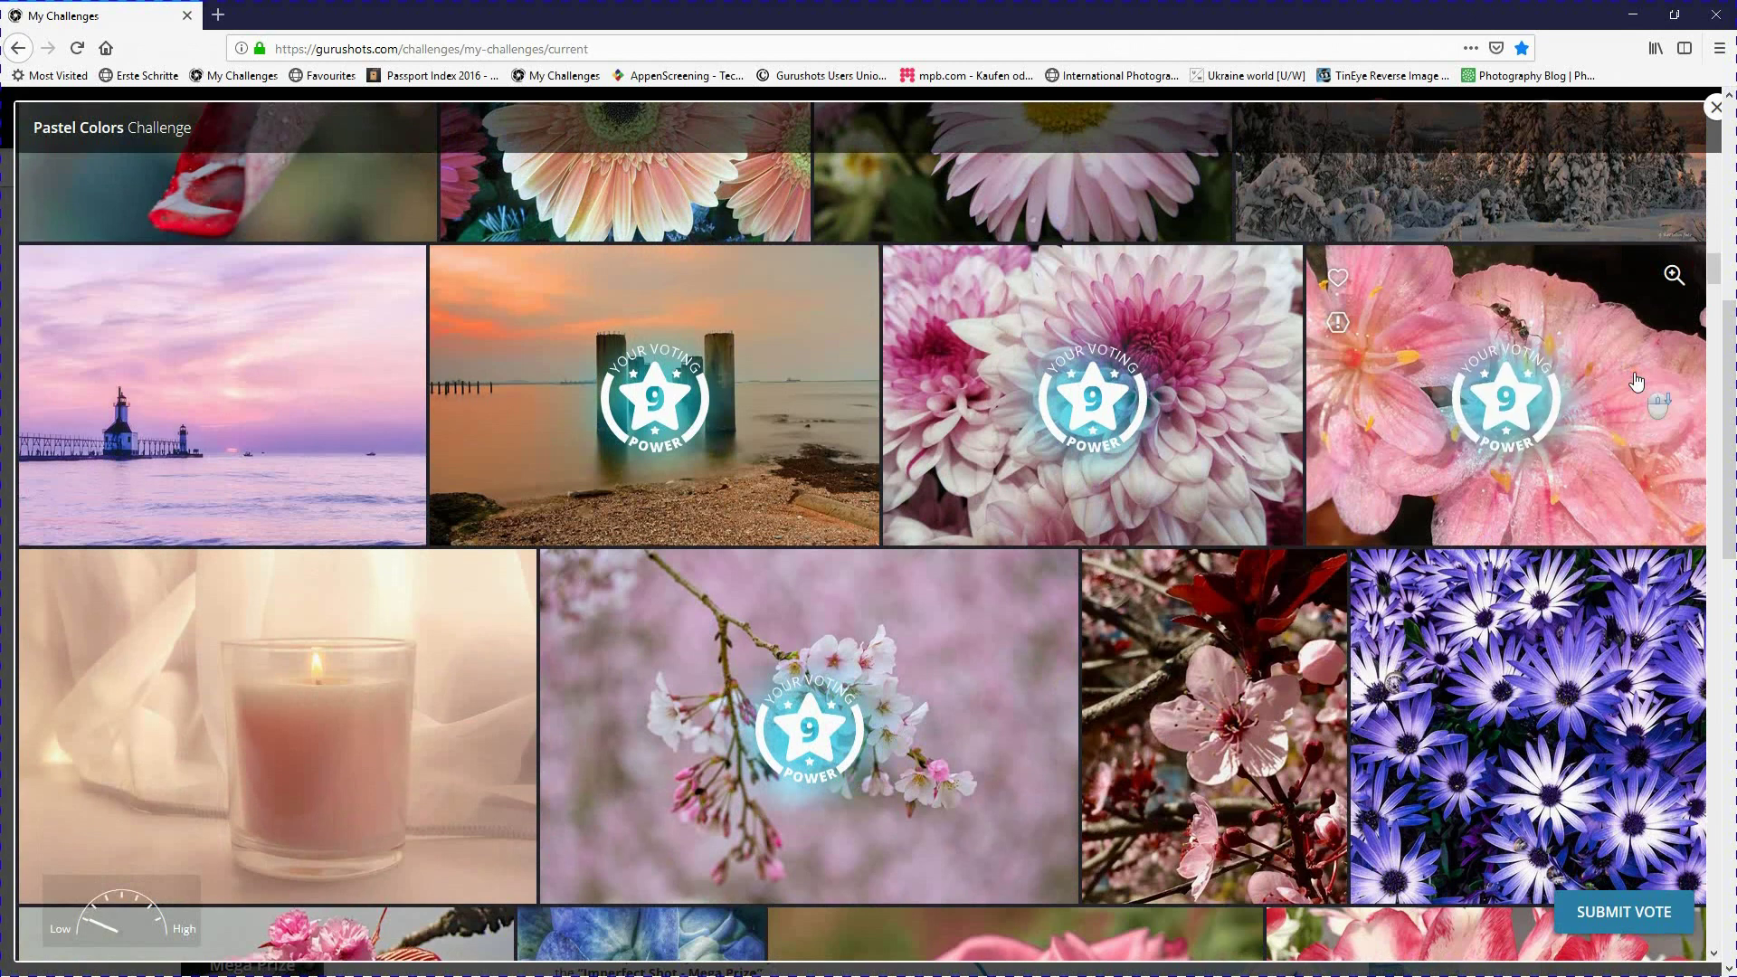
- Vote for the pale rose covered in water drops, the magenta dahlia and the red-and-white flowers
scroll(904, 801, down, 5)
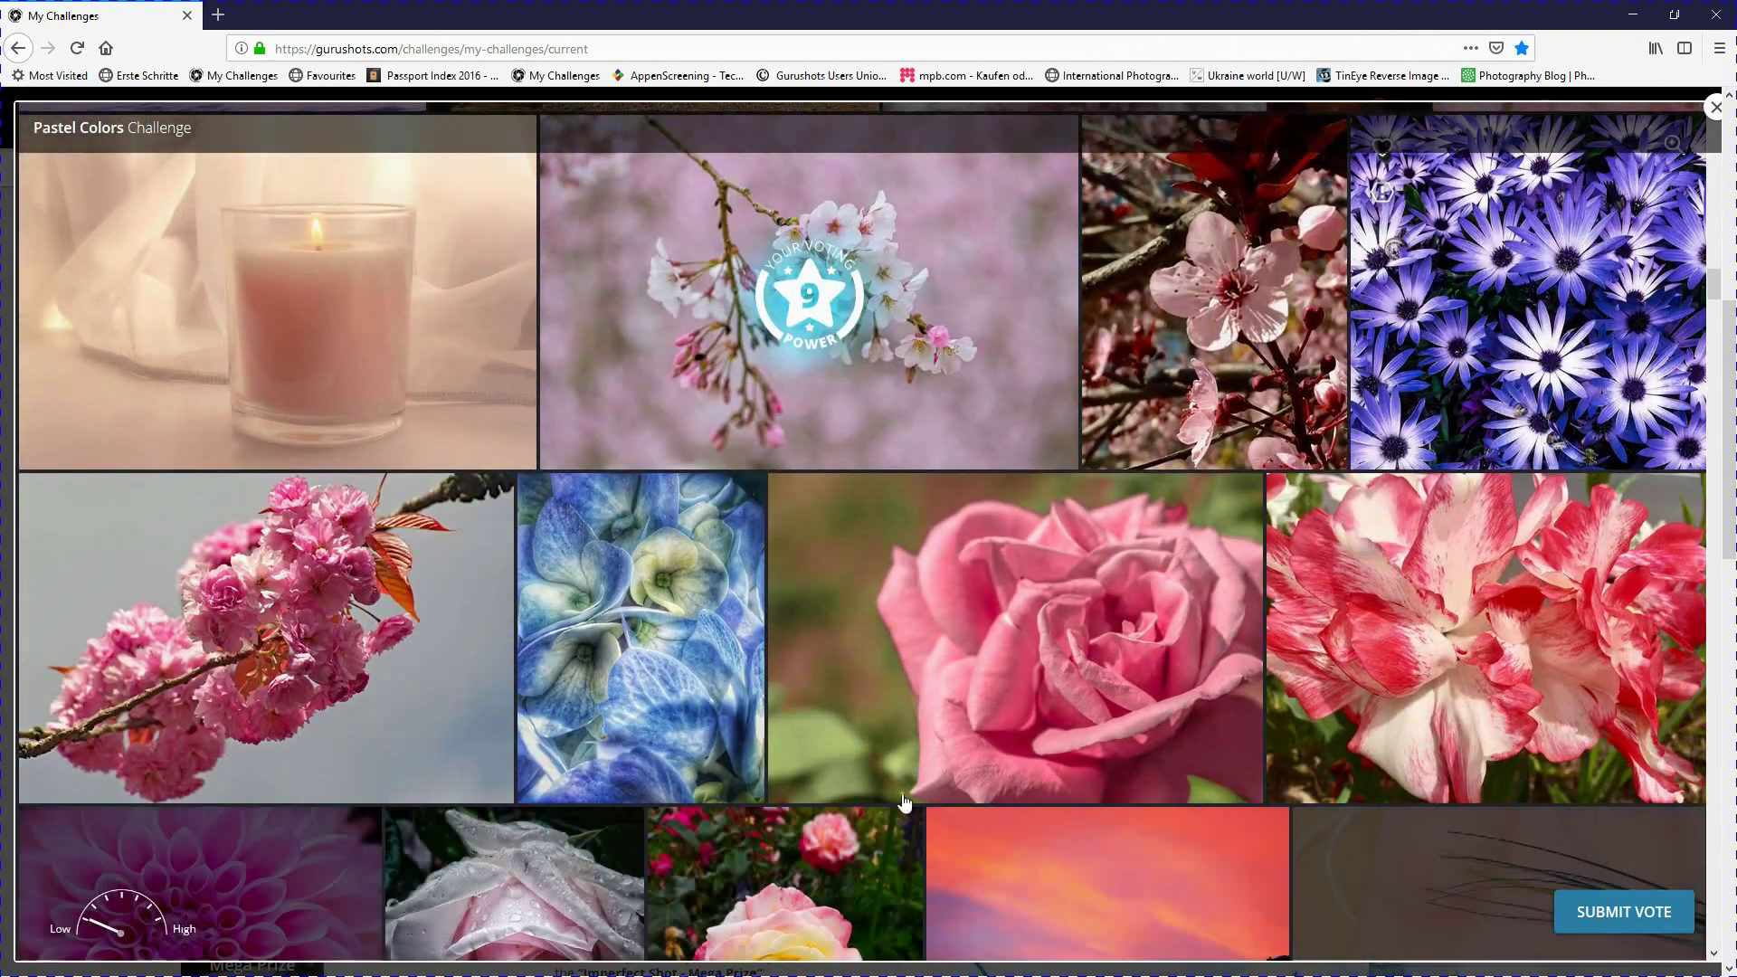
scroll(854, 805, down, 2)
click(514, 809)
click(253, 809)
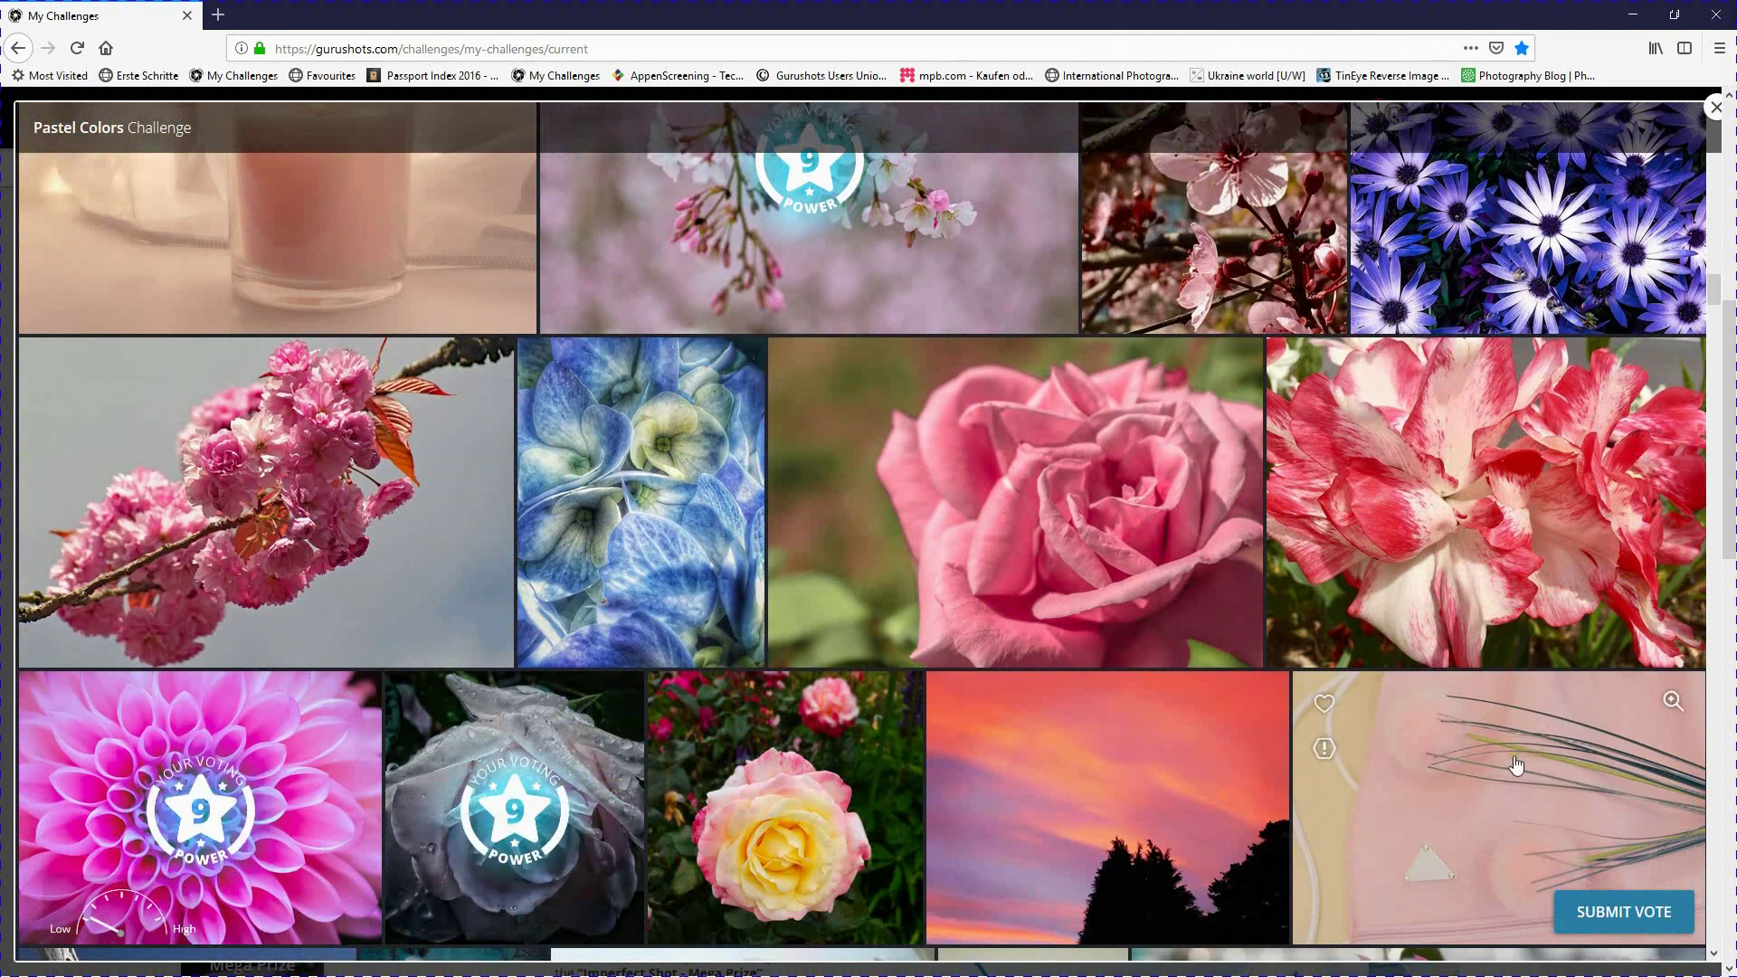
click(1556, 493)
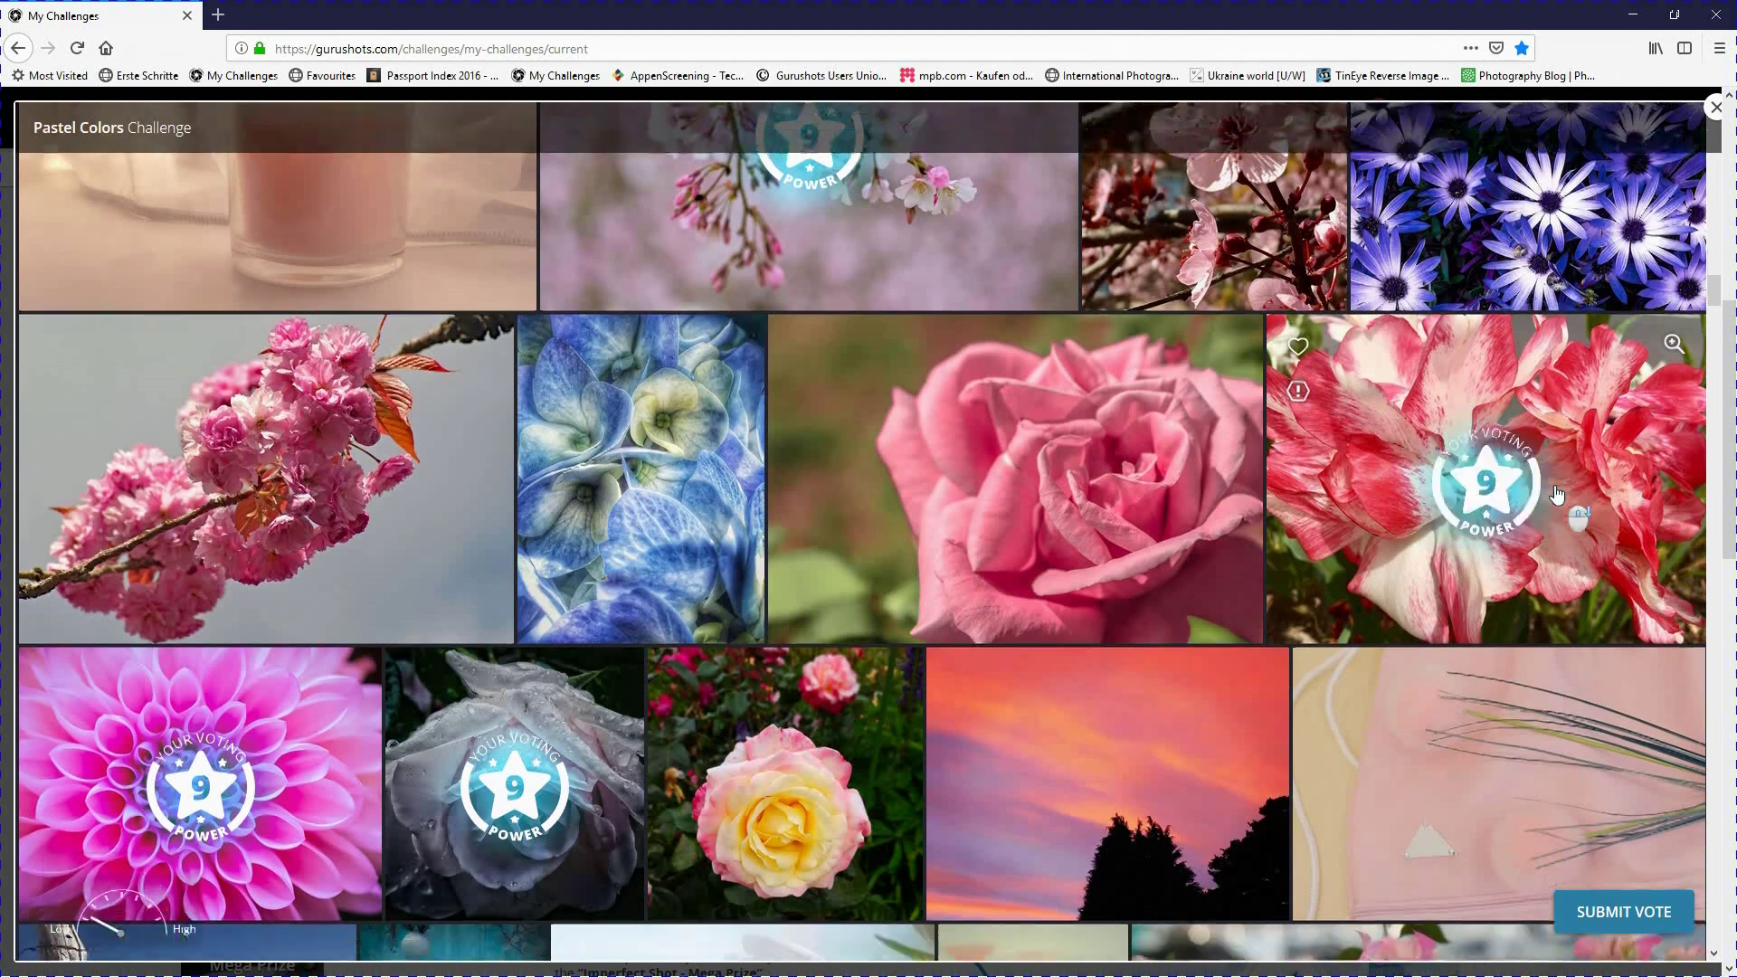
- Vote for the peach-orange rose, the pink tulip, the cluster of pink blossoms and the pink carnation on purple
scroll(1555, 494, down, 5)
scroll(1555, 494, down, 3)
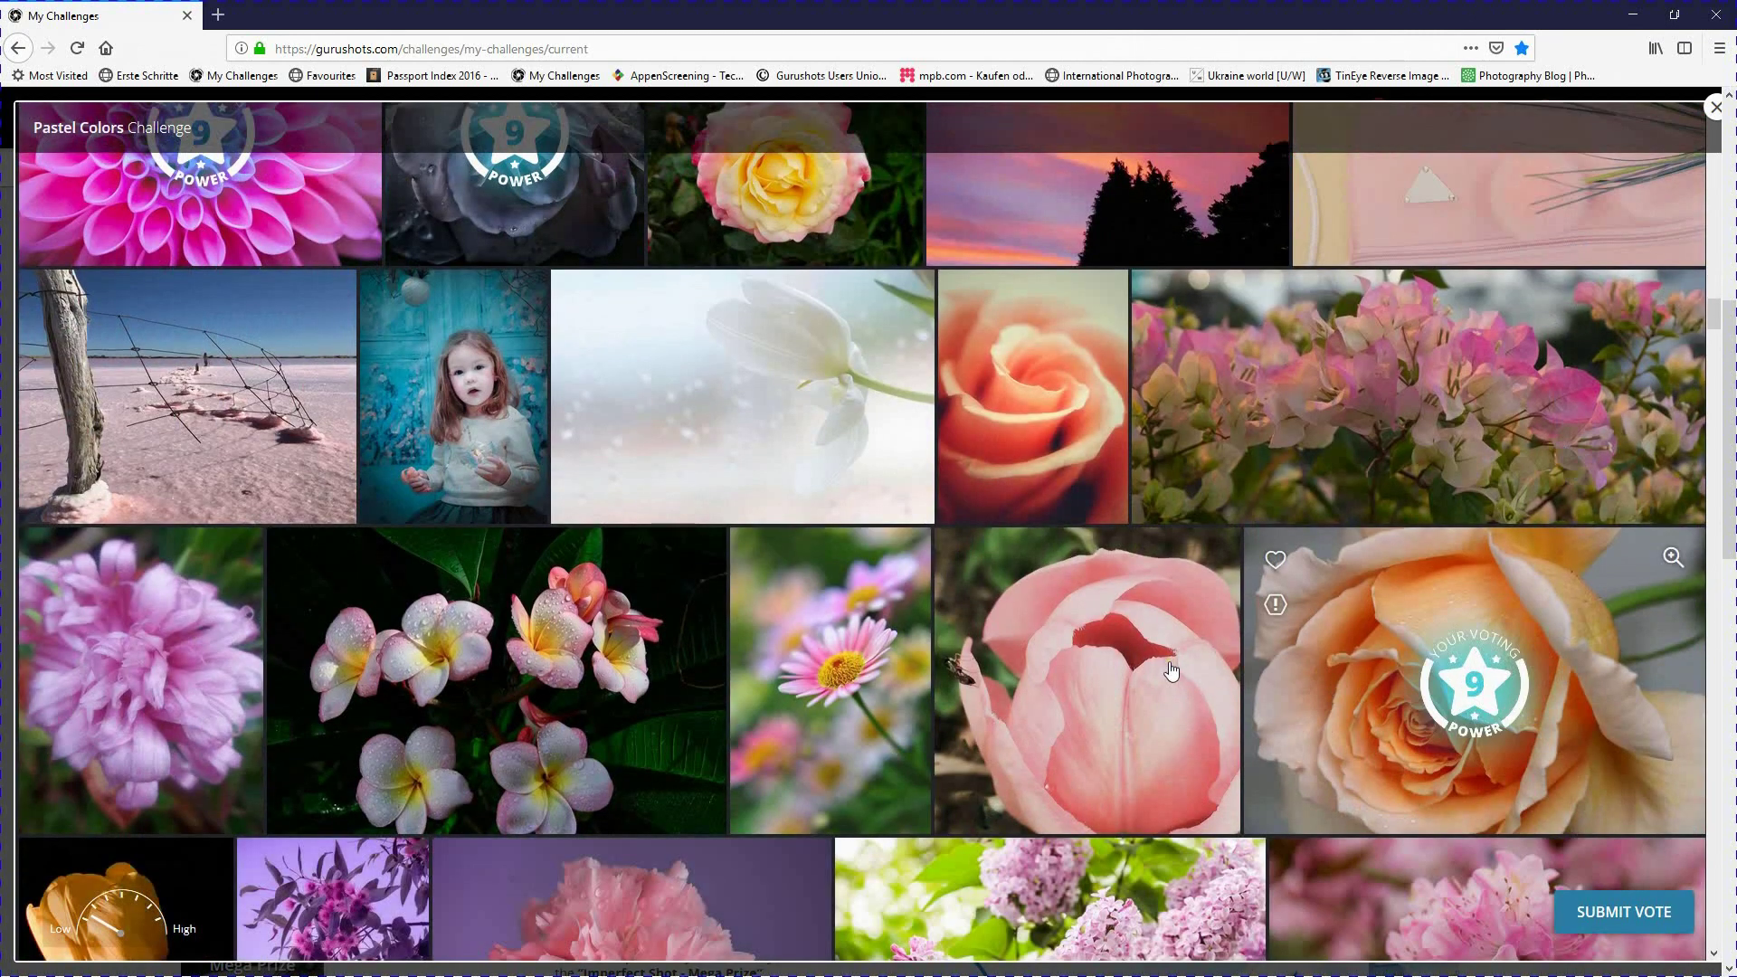
click(1170, 674)
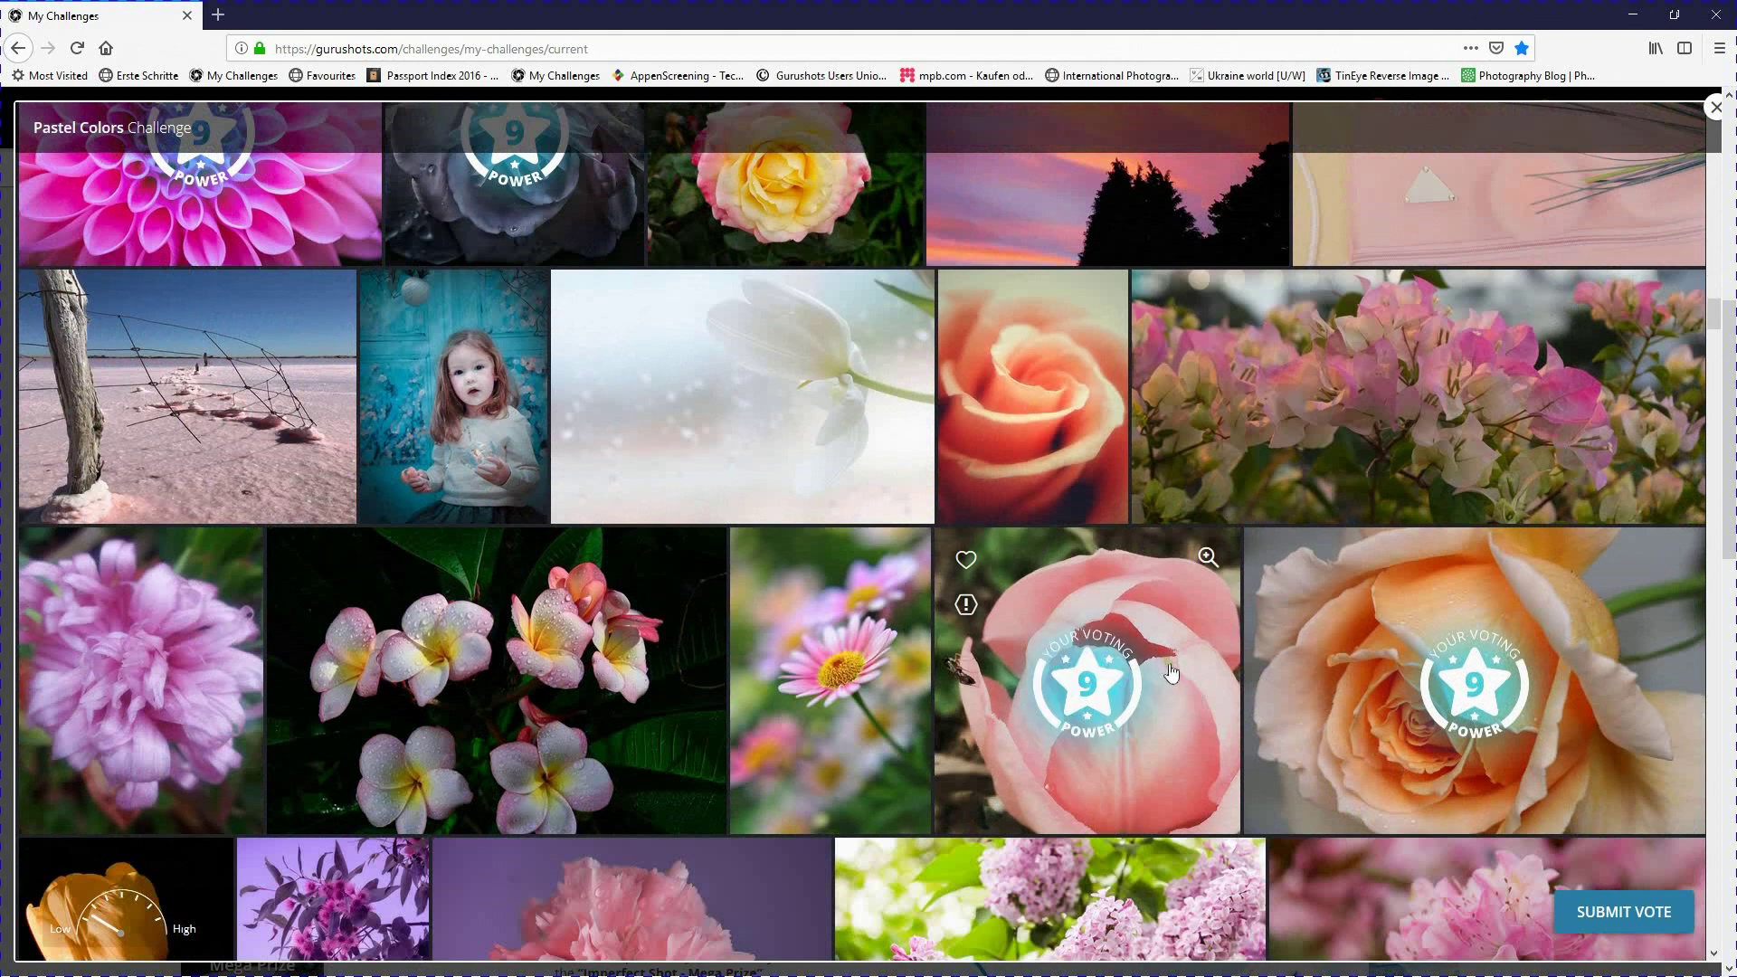
click(1436, 895)
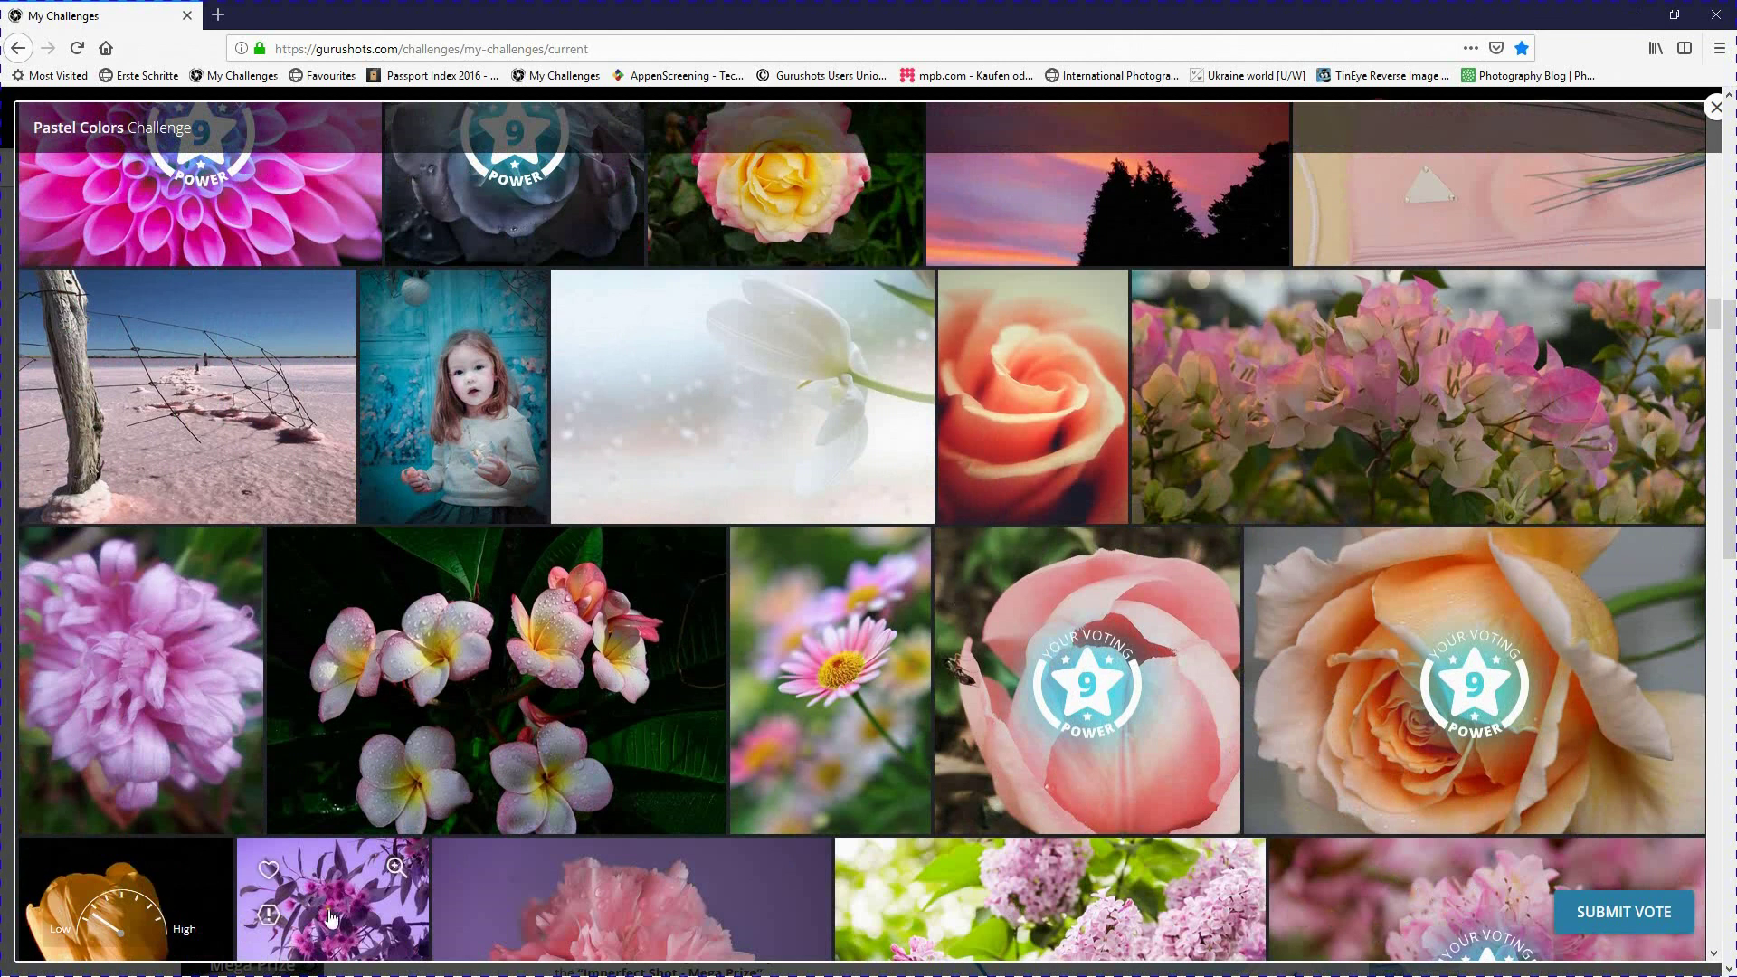
click(699, 896)
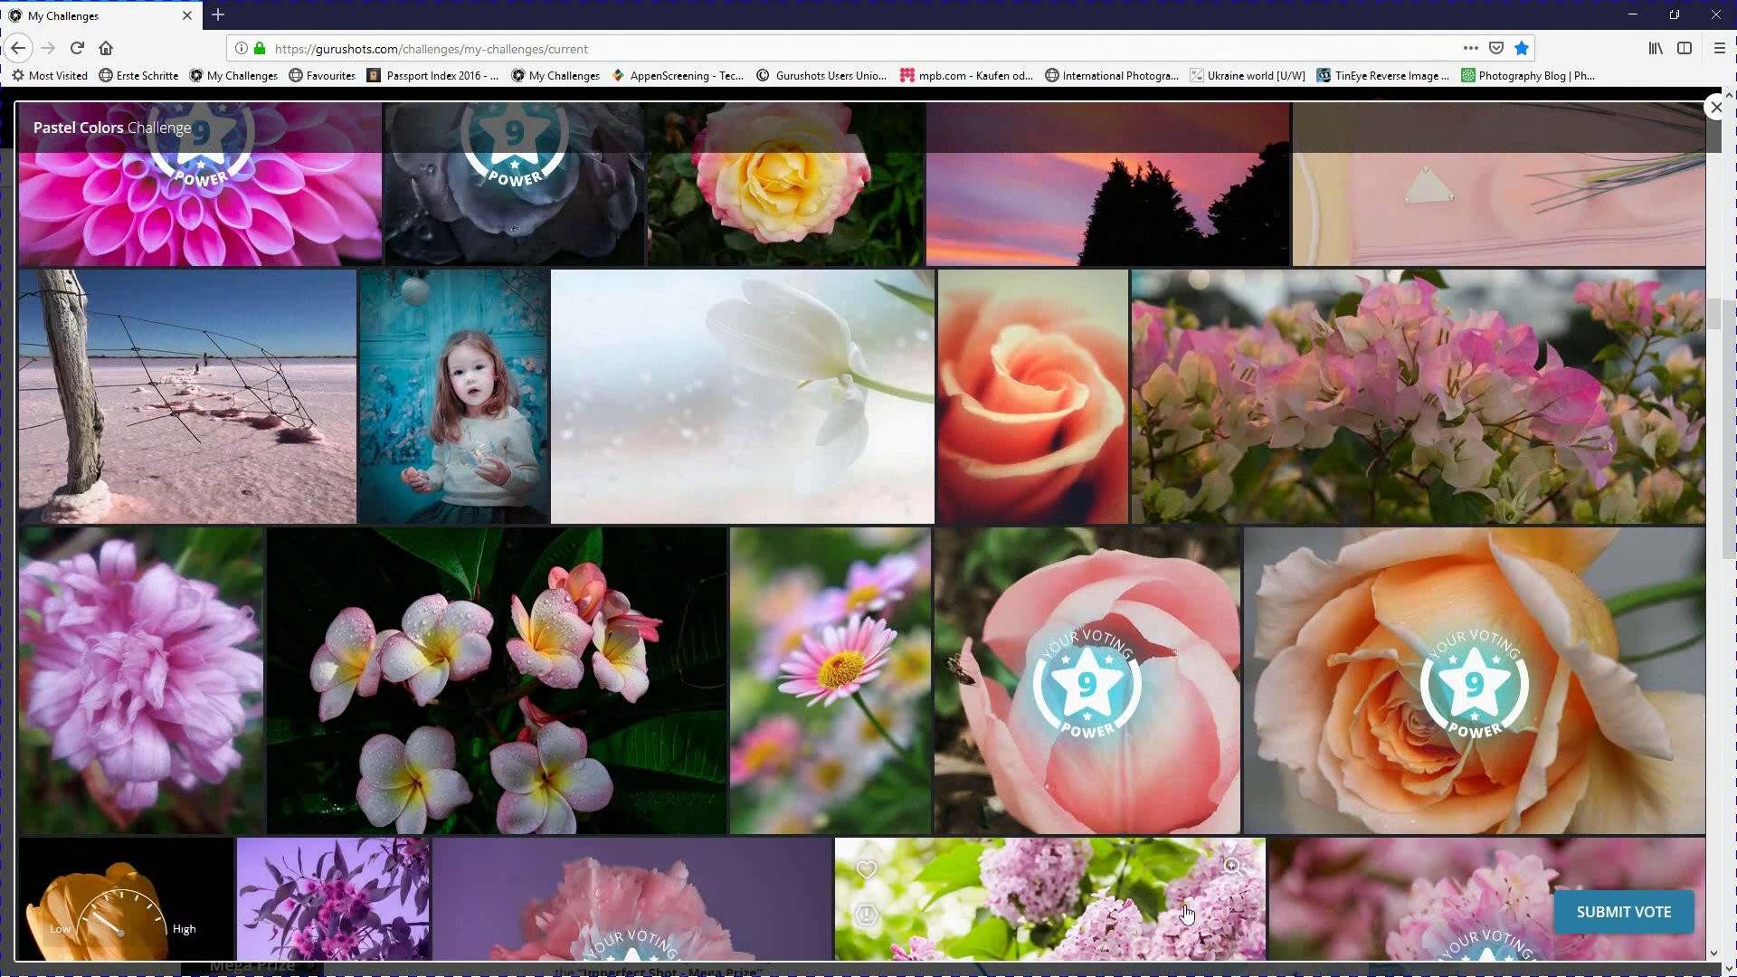
- Submit the votes for the Pastel Colors challenge and end the voting session
click(1624, 912)
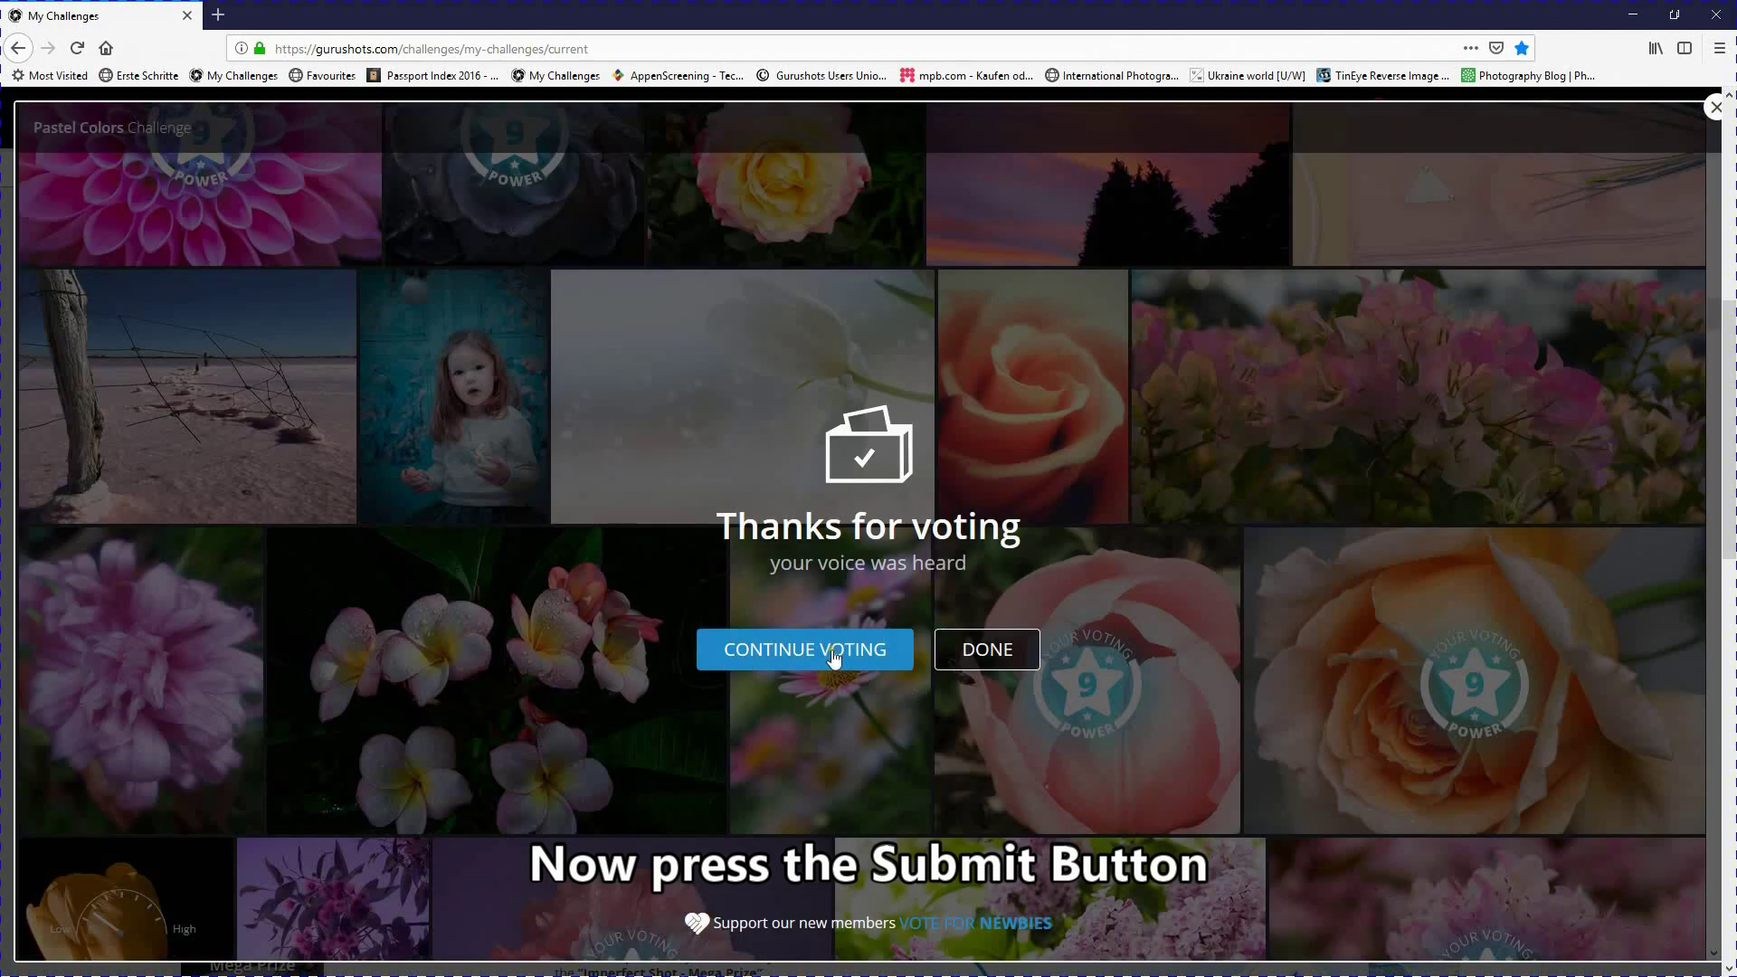
click(1014, 659)
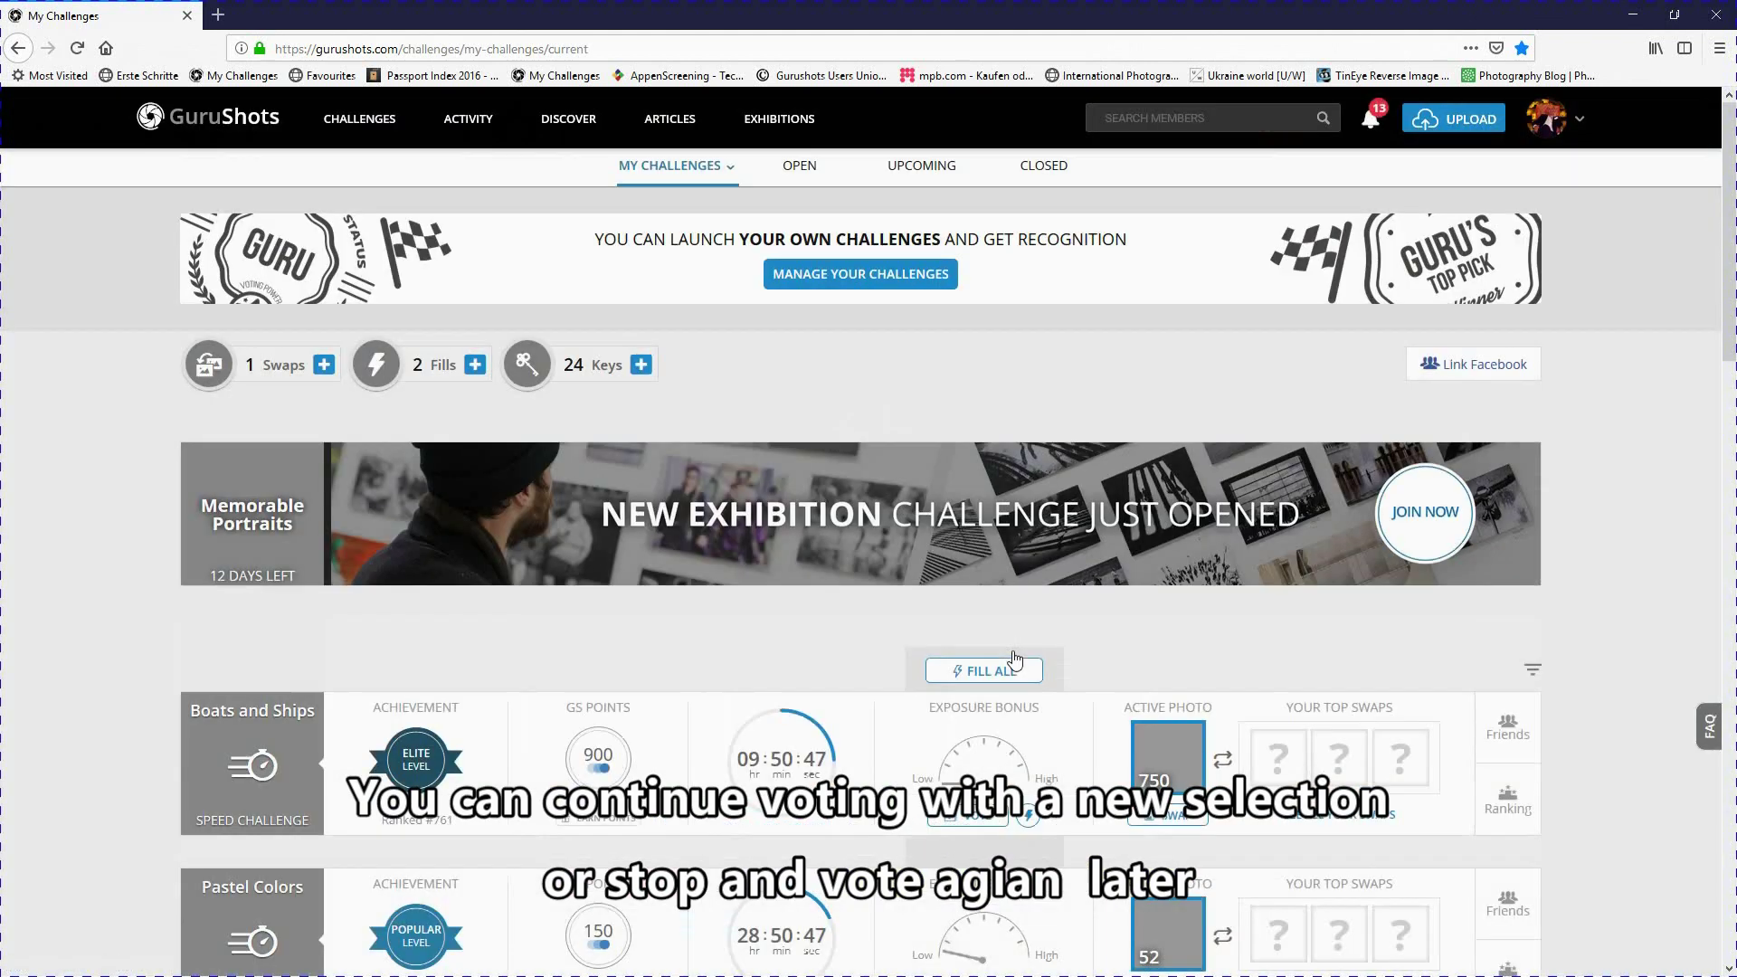
- Sort the joined challenges by end date and look over the sorted list
click(1535, 676)
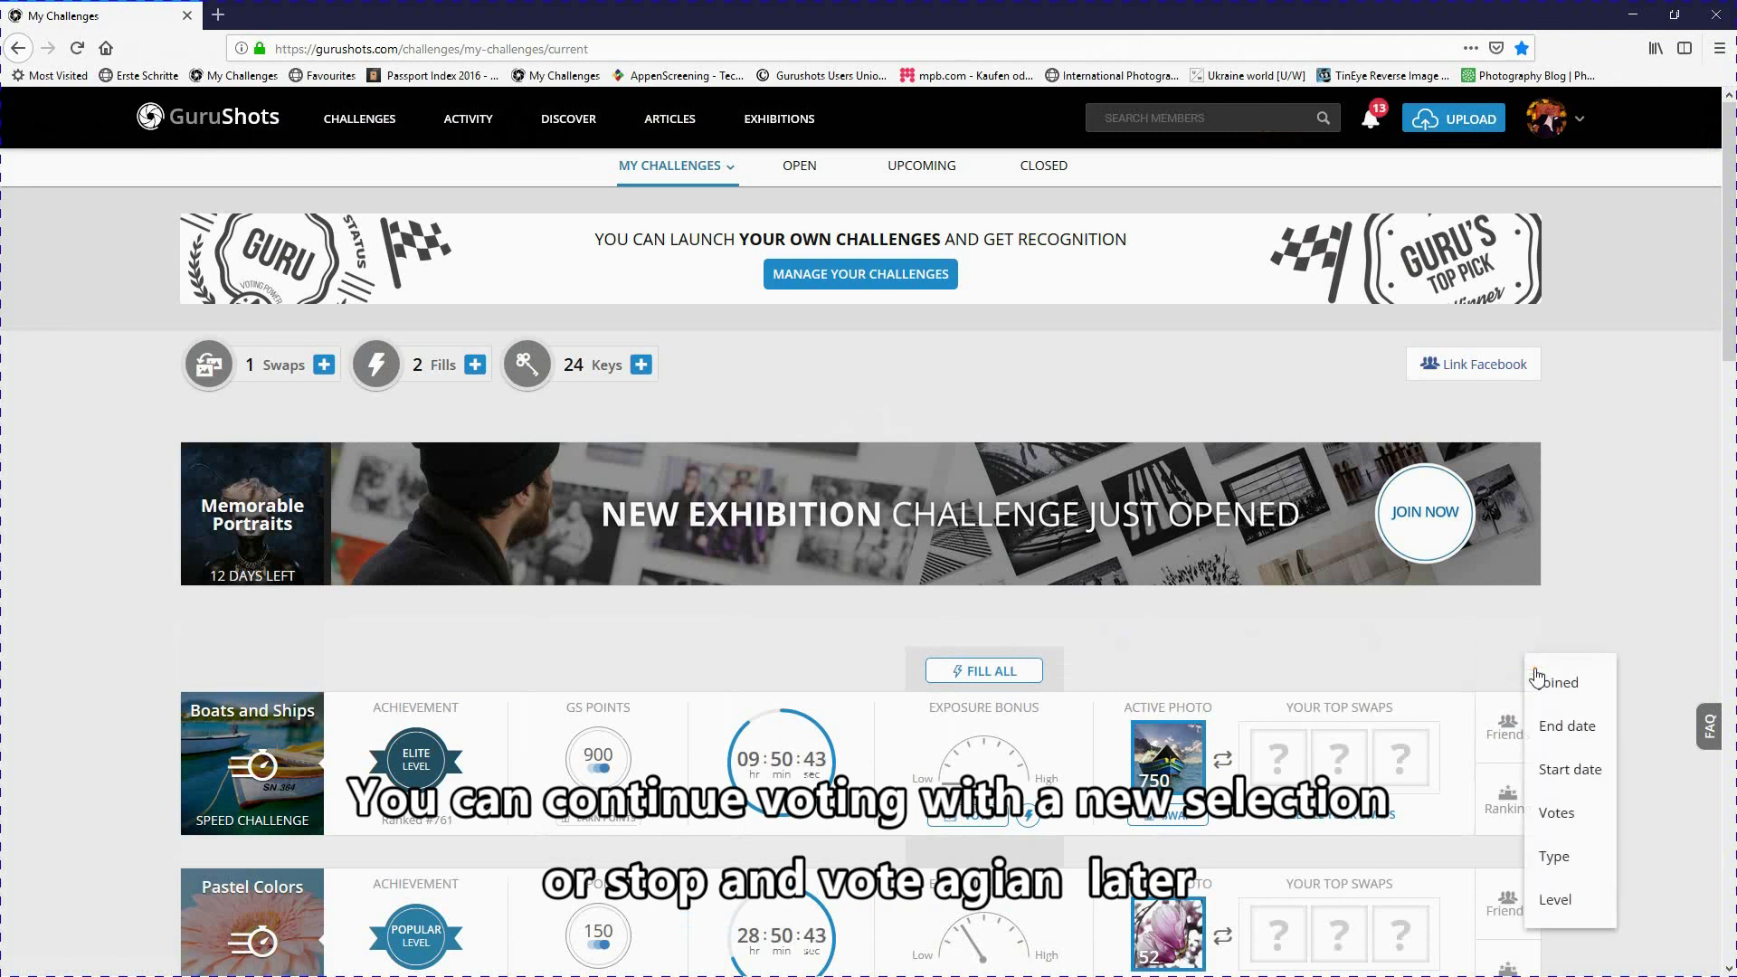
click(1562, 737)
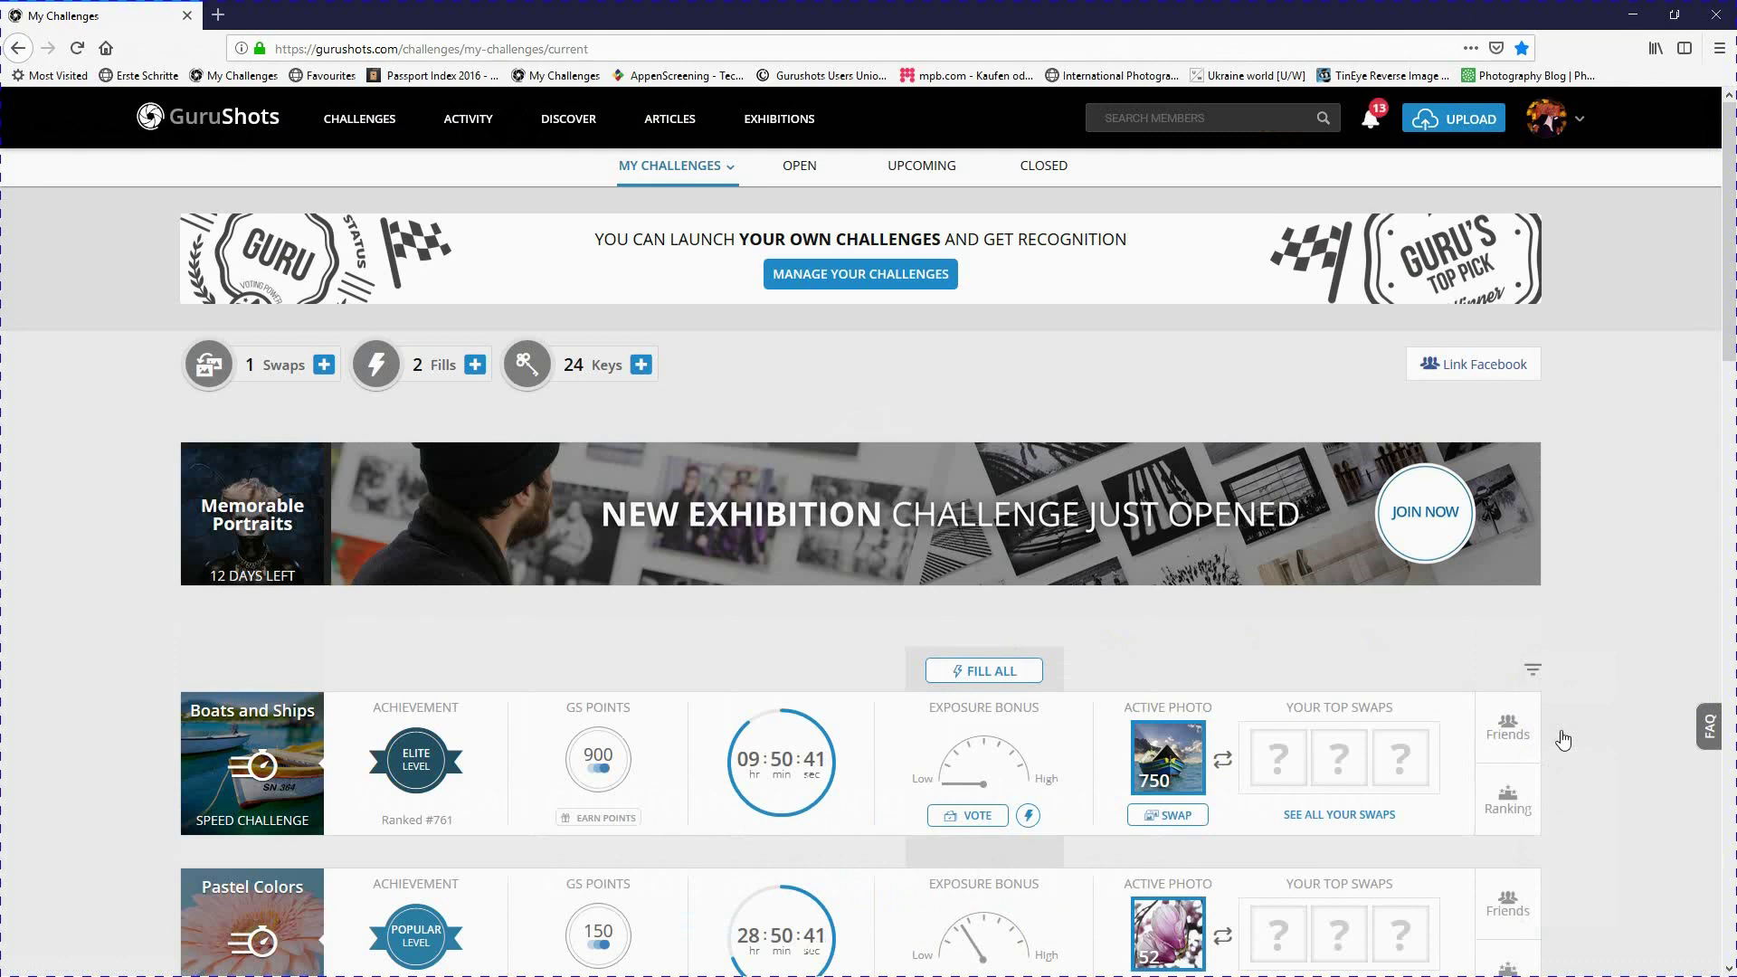
scroll(1462, 600, down, 8)
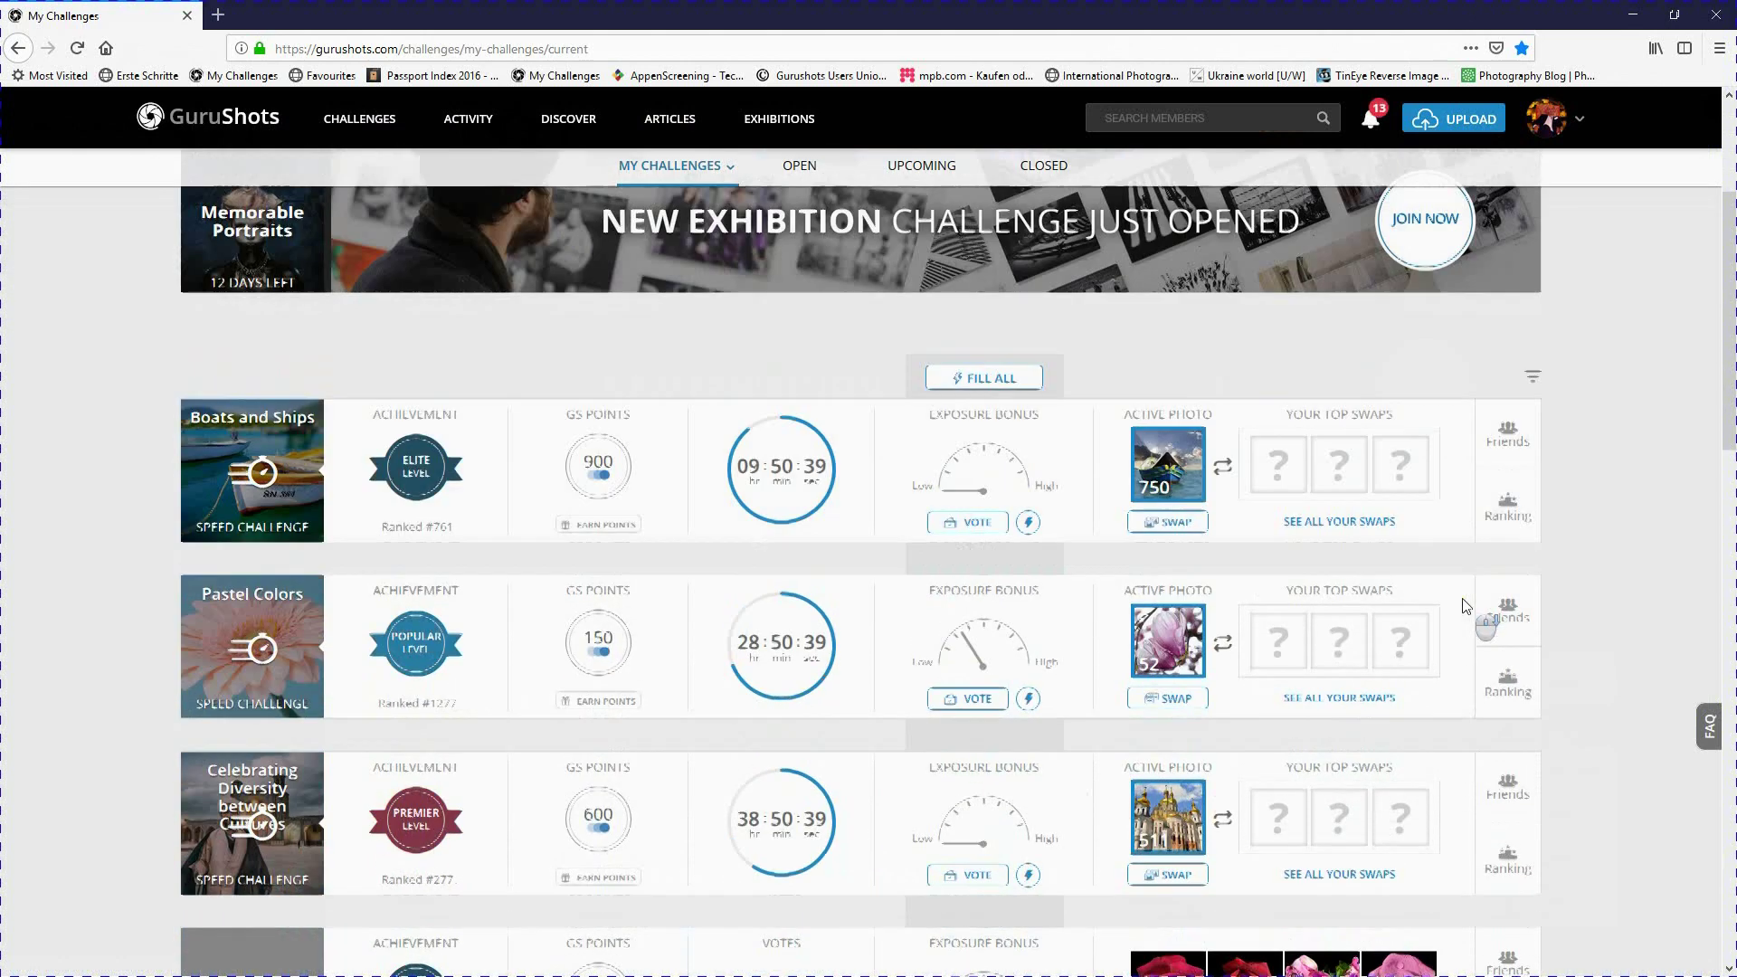
scroll(1465, 606, up, 3)
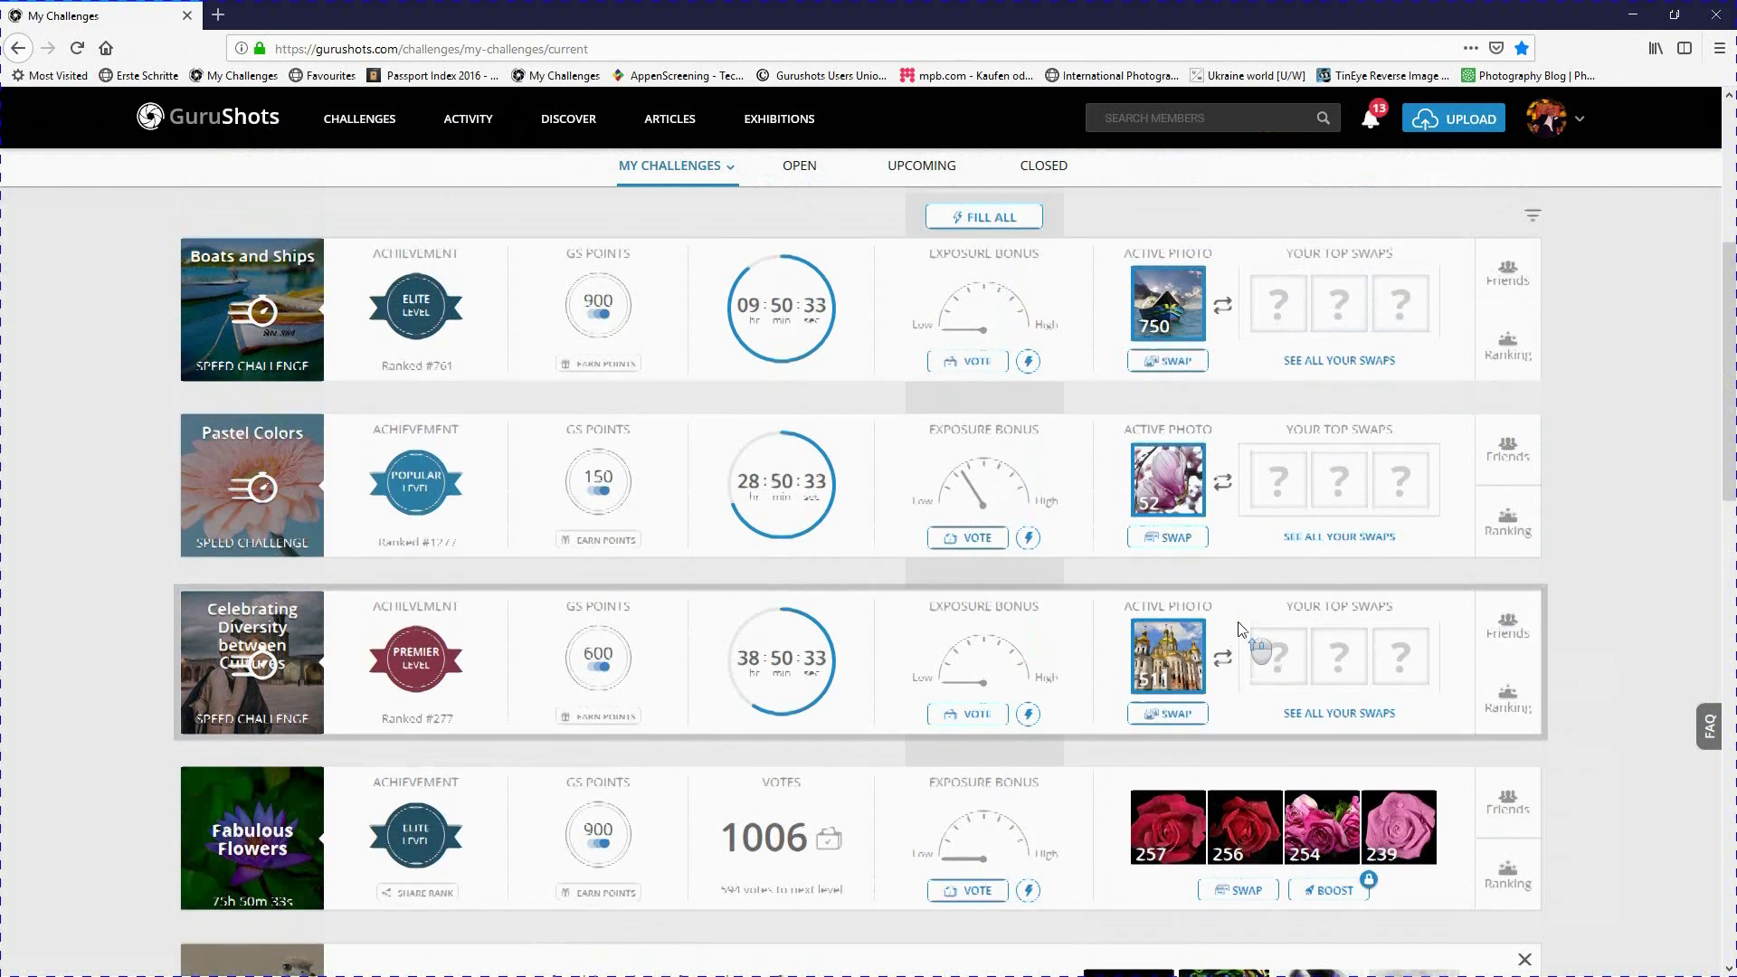
- Use one fill to raise the exposure bonus of the Boats and Ships challenge only
scroll(931, 637, up, 1)
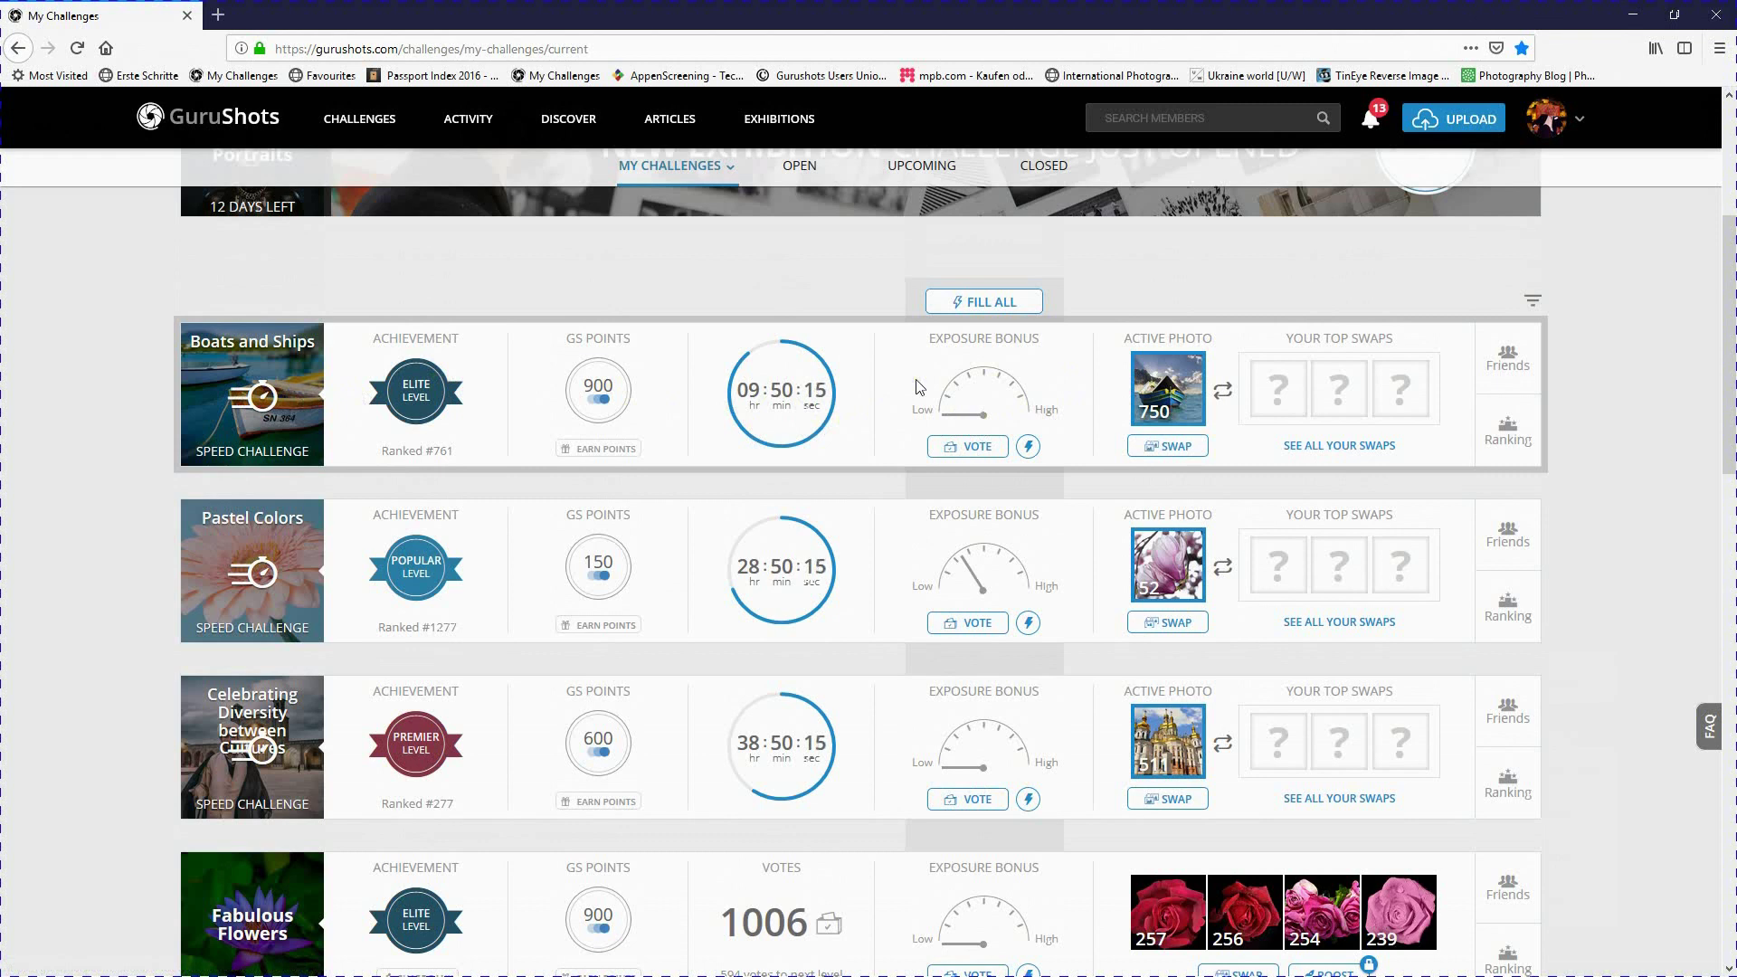
scroll(918, 387, up, 4)
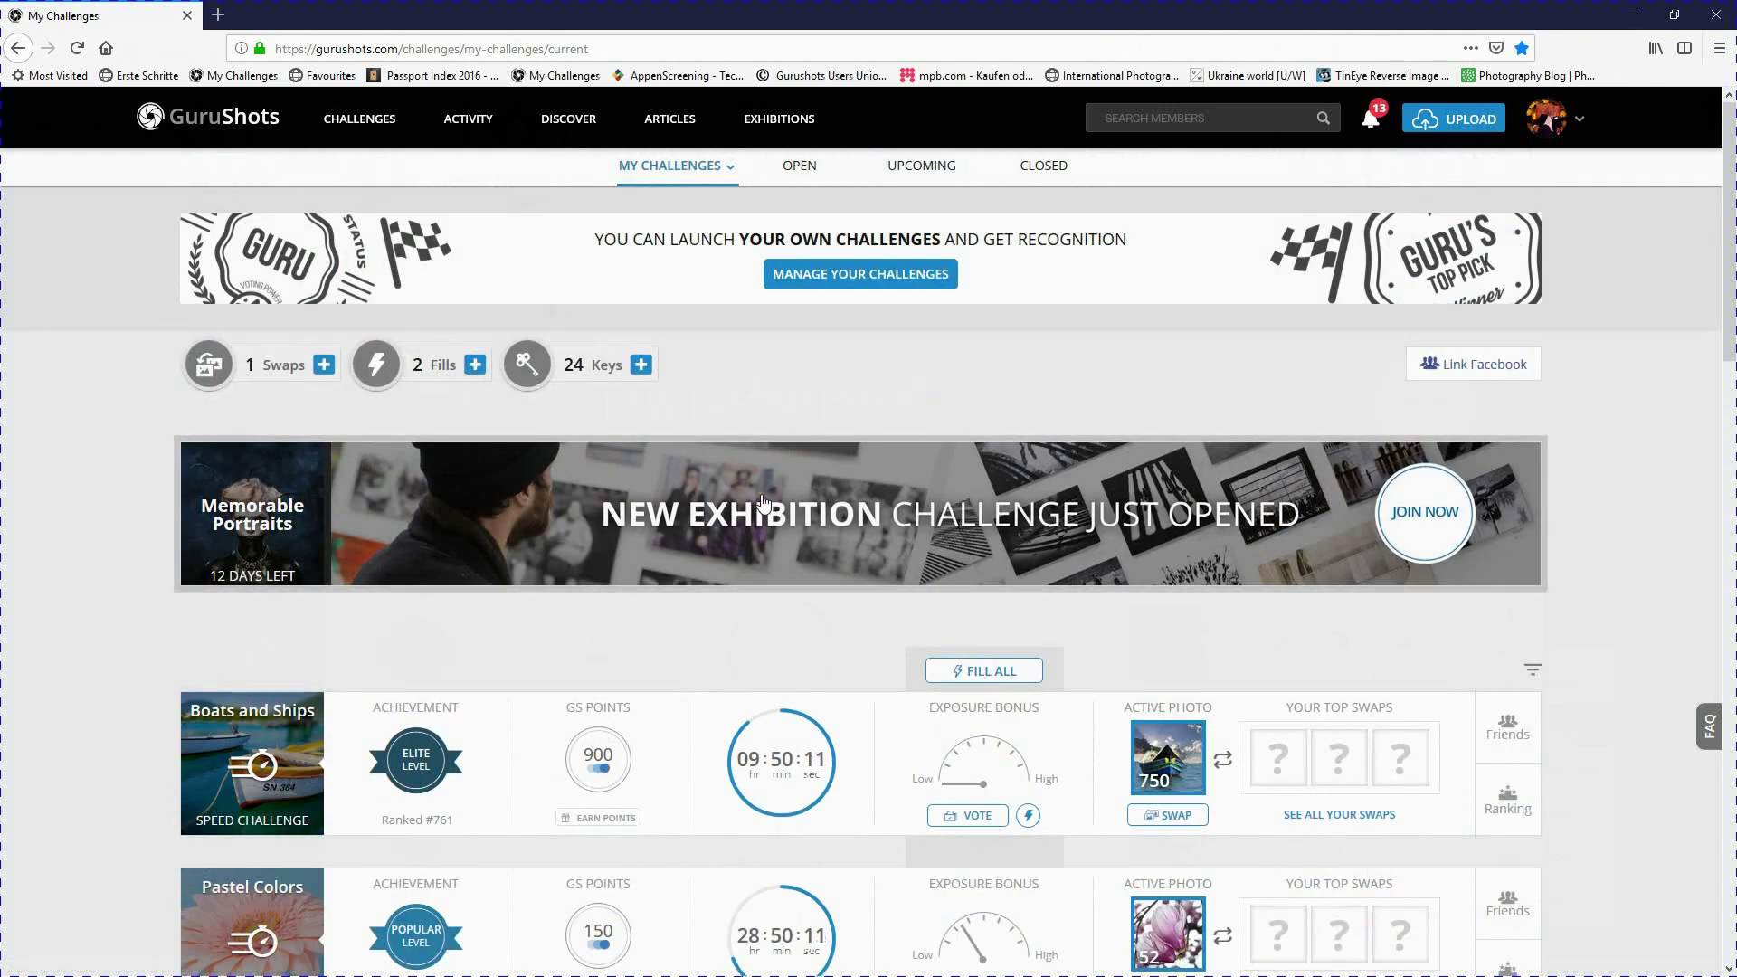
scroll(764, 503, down, 3)
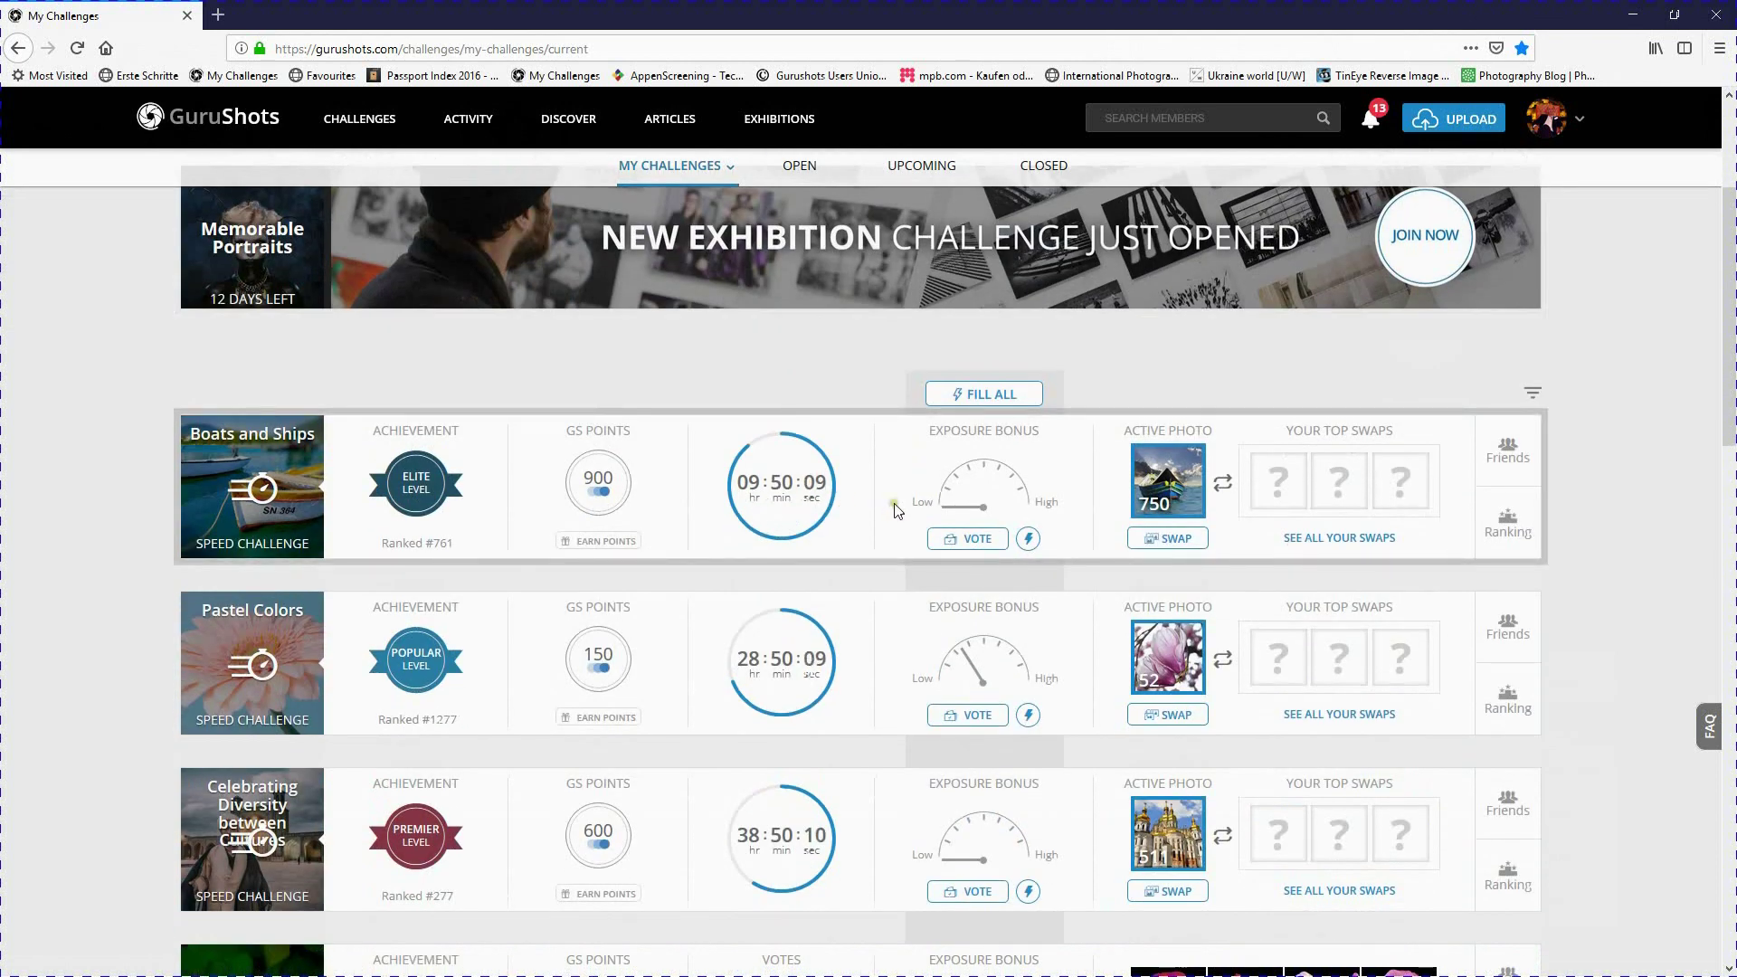
click(1028, 540)
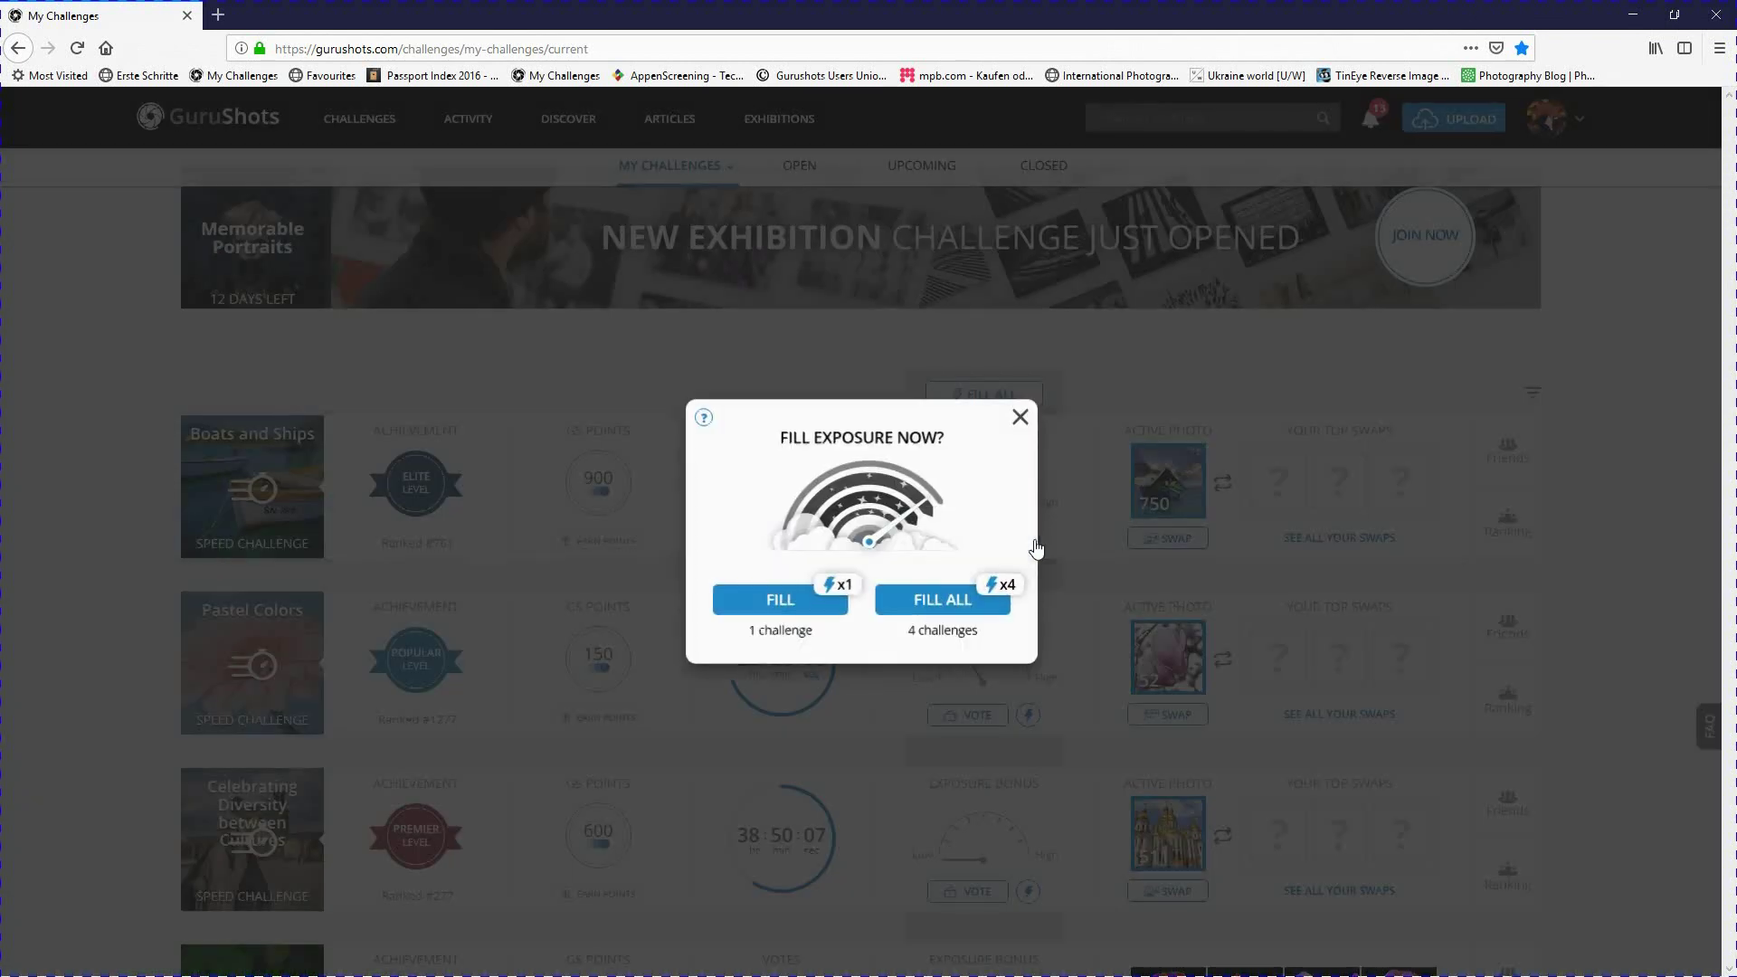
click(790, 615)
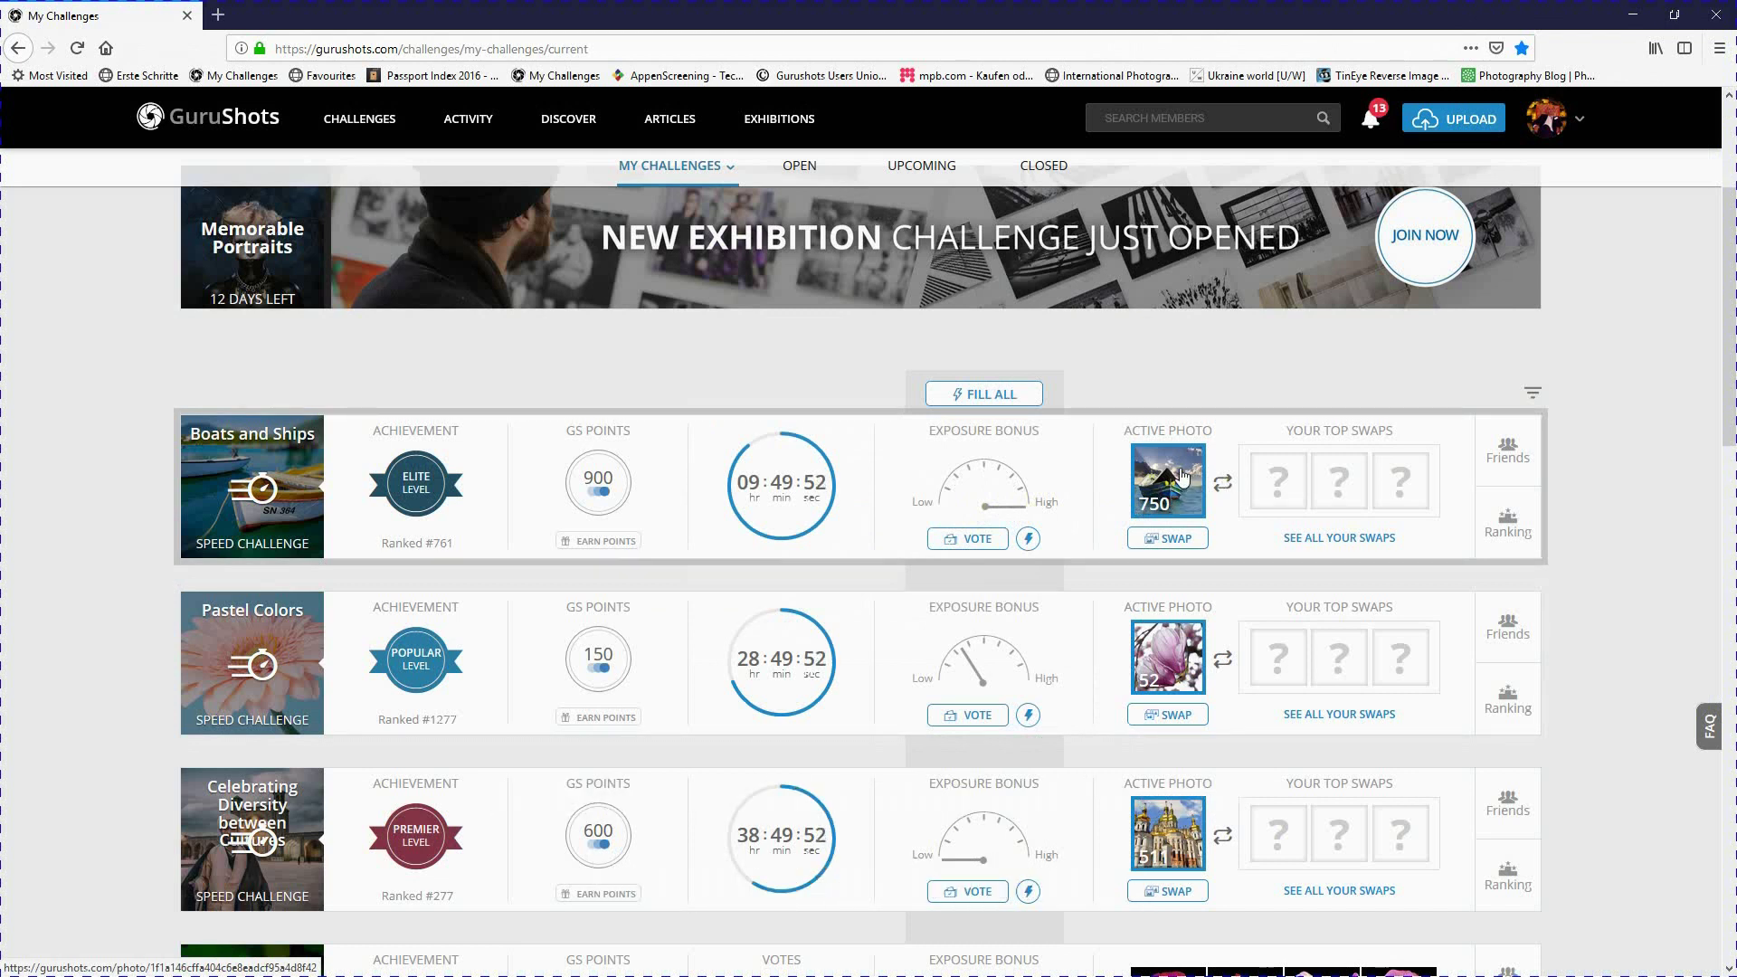
- Check the activity and vote notifications, and open the magnolia photo from its Pastel Colors vote notification
click(1374, 120)
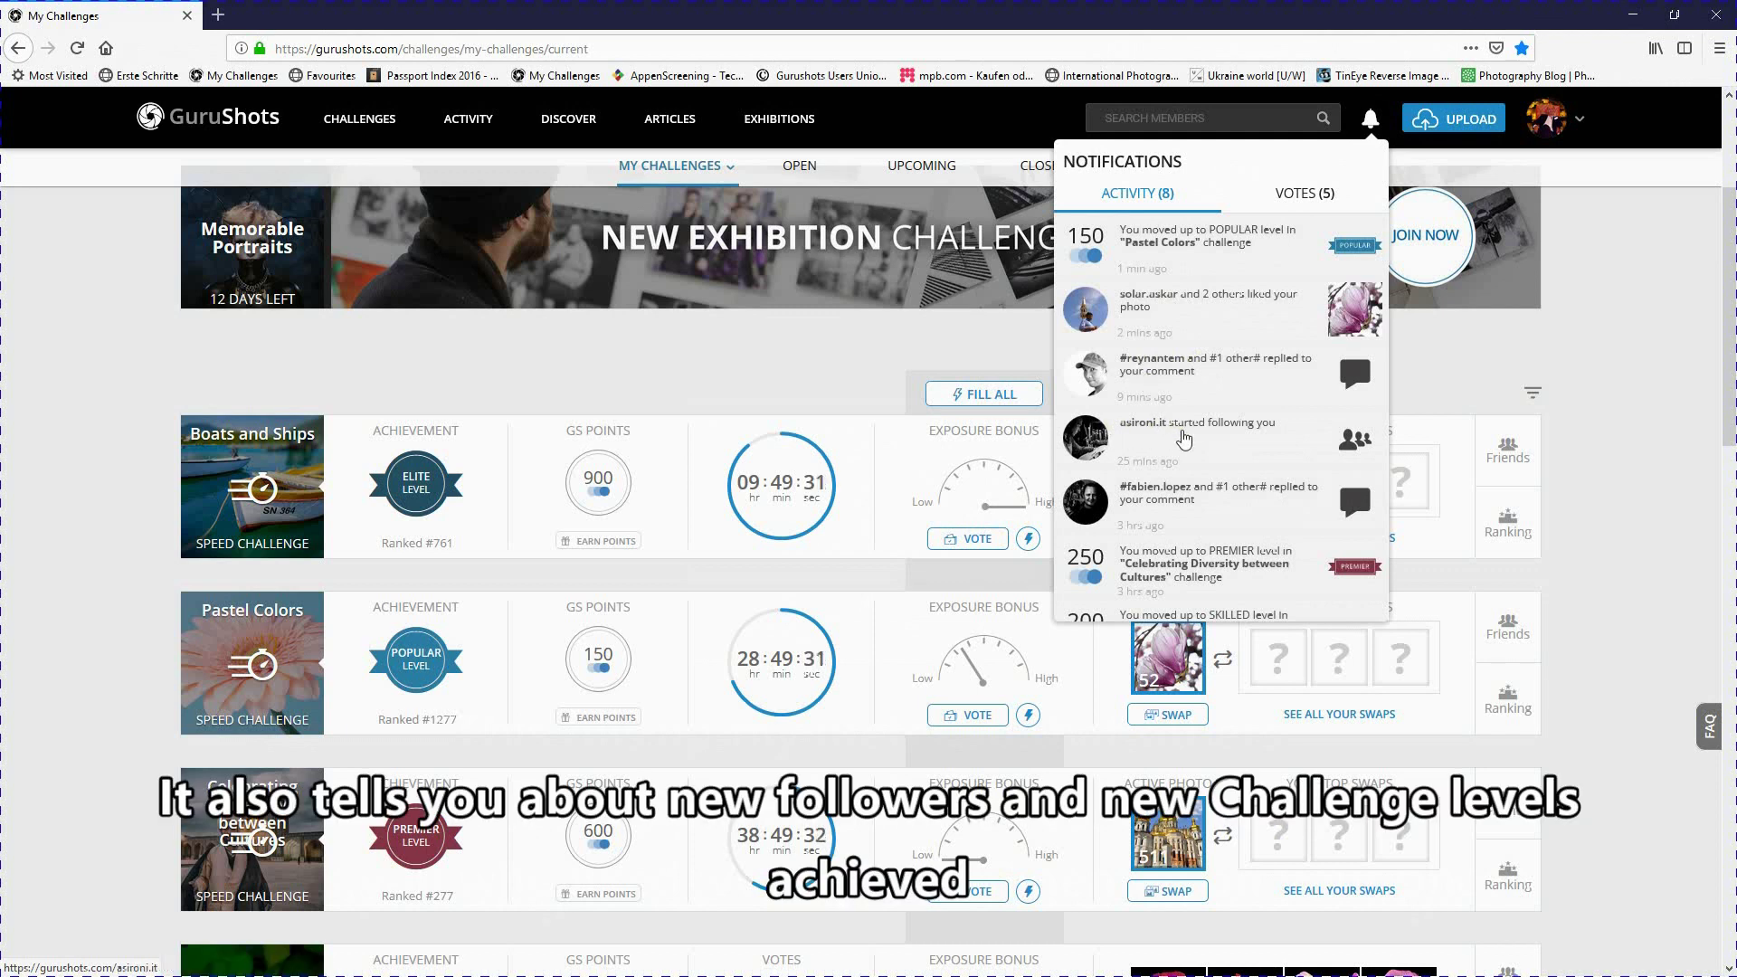
click(1289, 195)
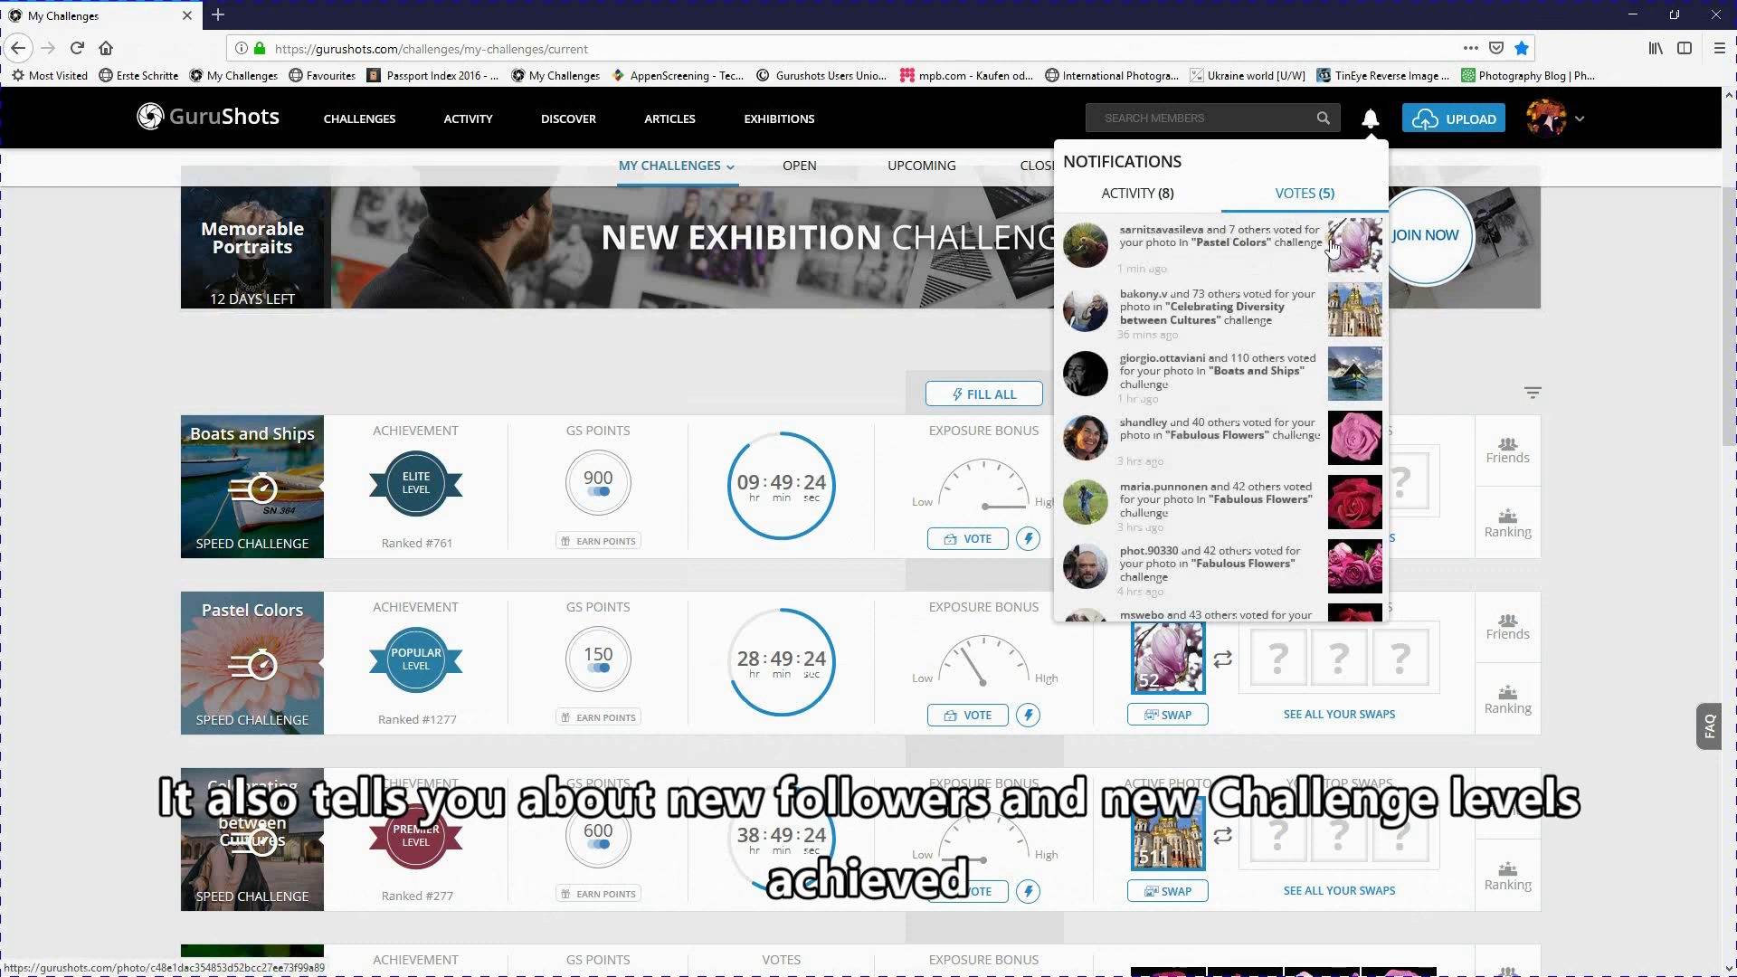
click(1169, 241)
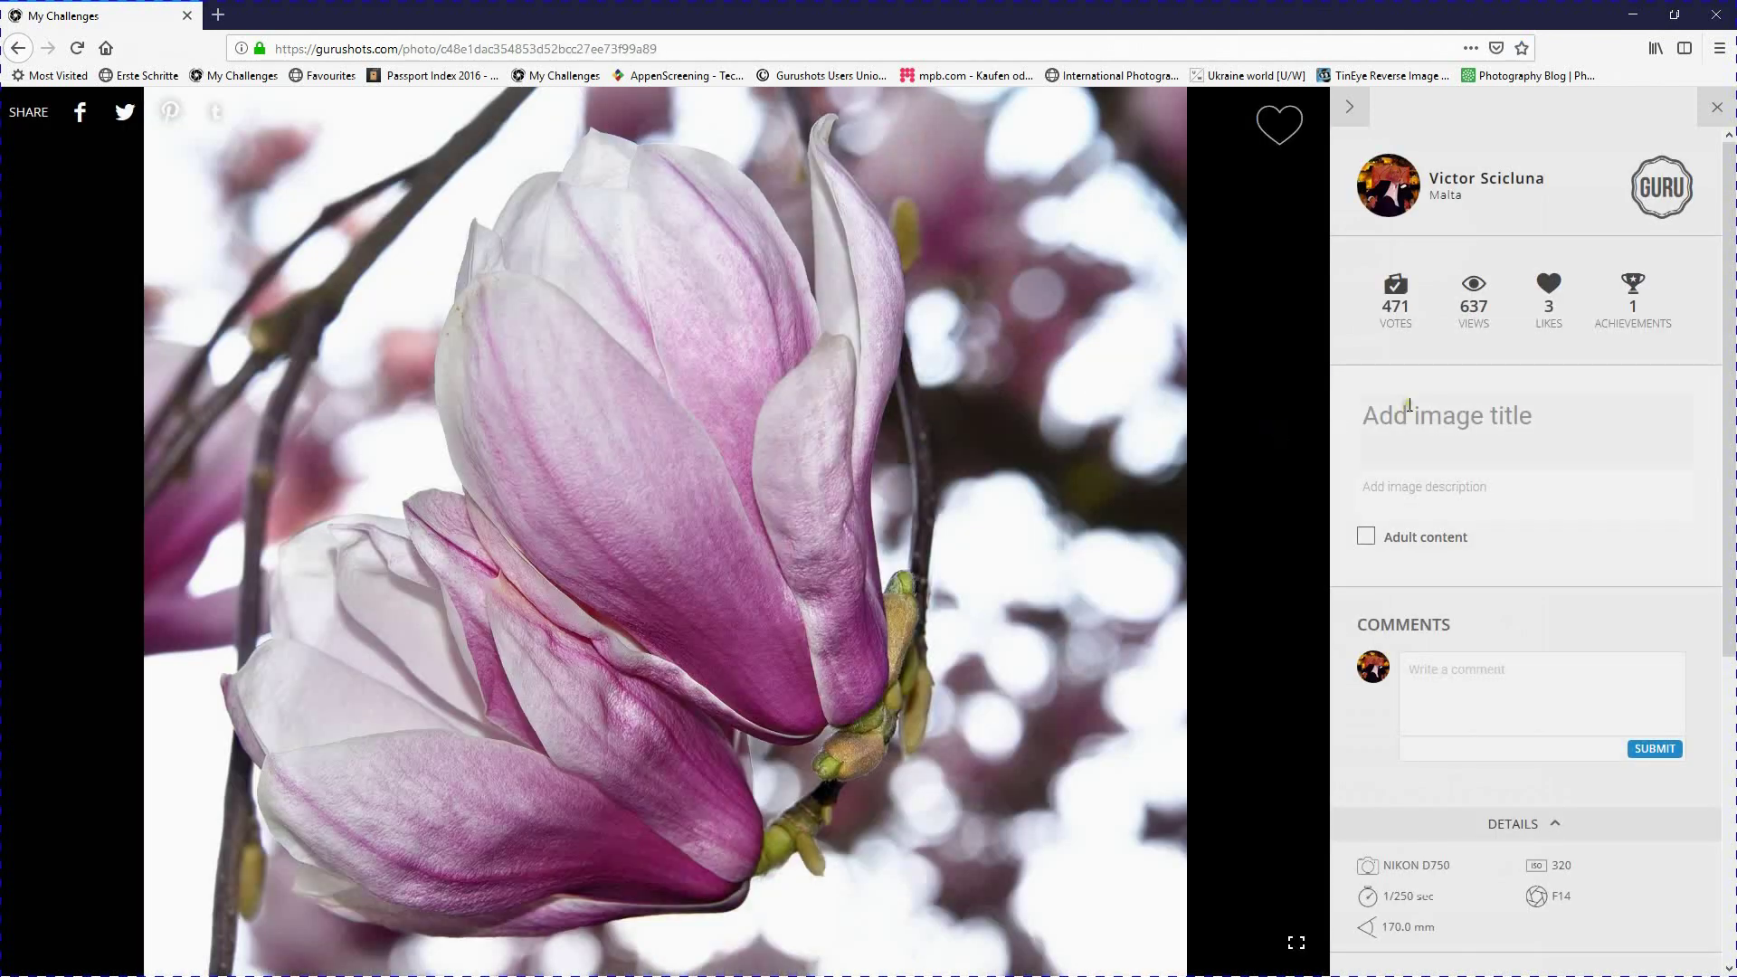
- Give the magnolia photo the title "Magnolia Flower" and save it
click(1408, 412)
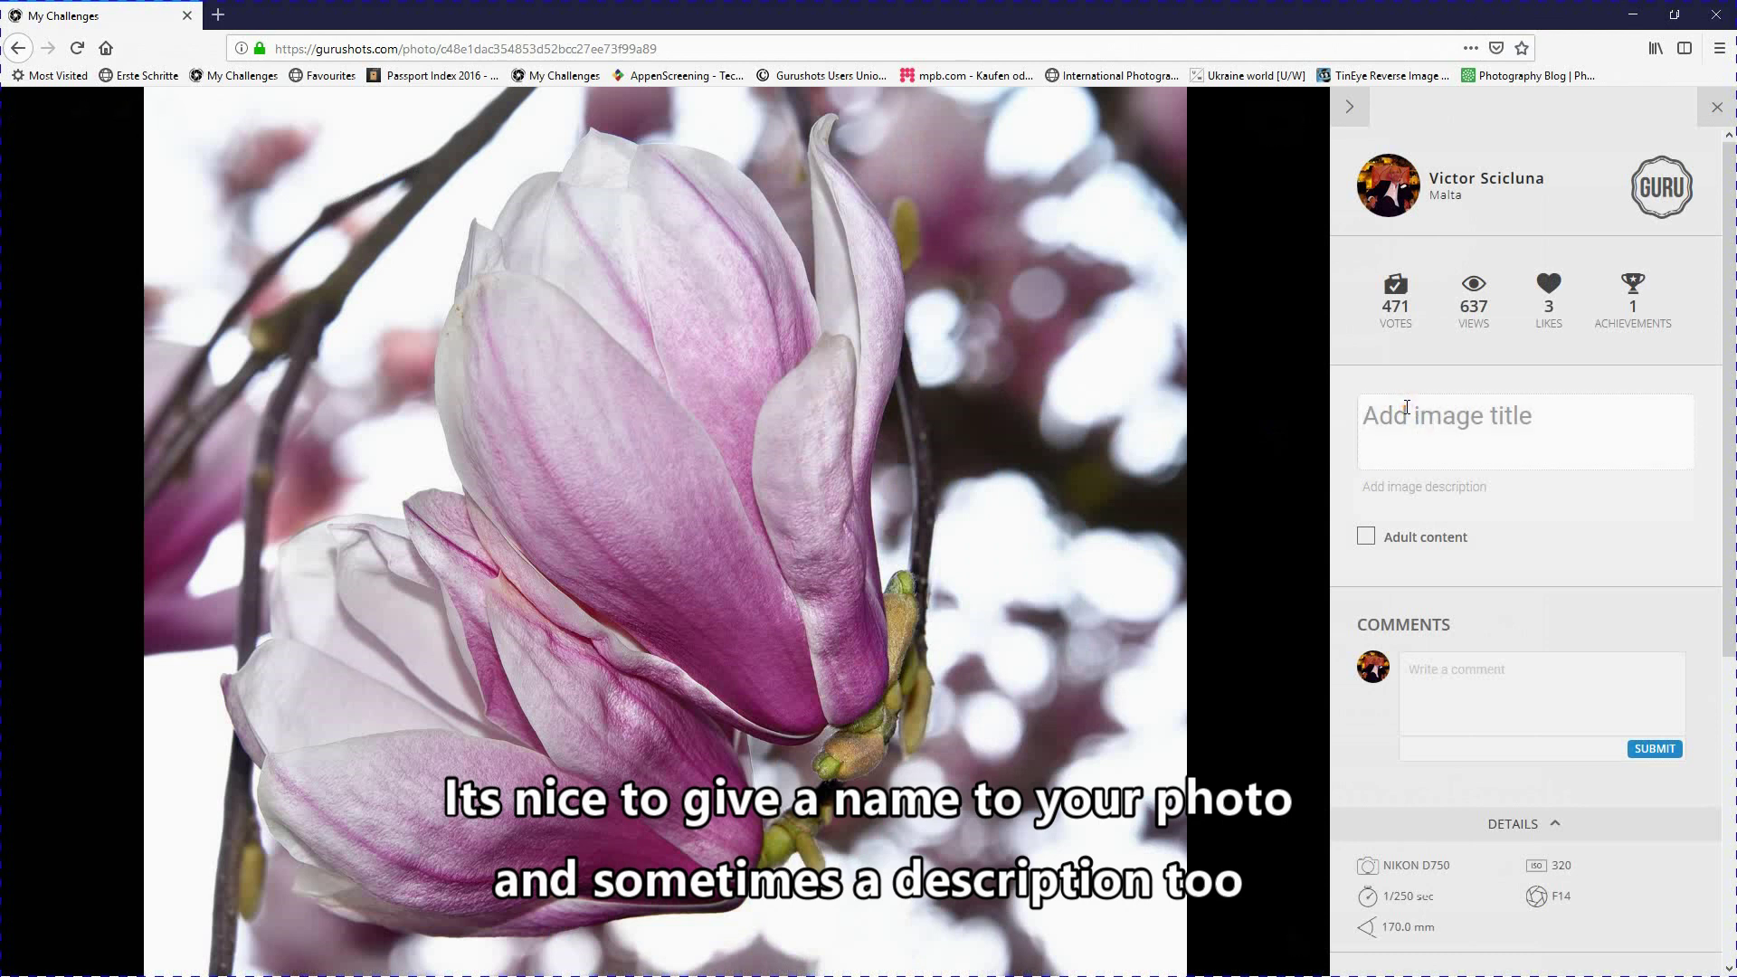
text(Magnolia Flower)
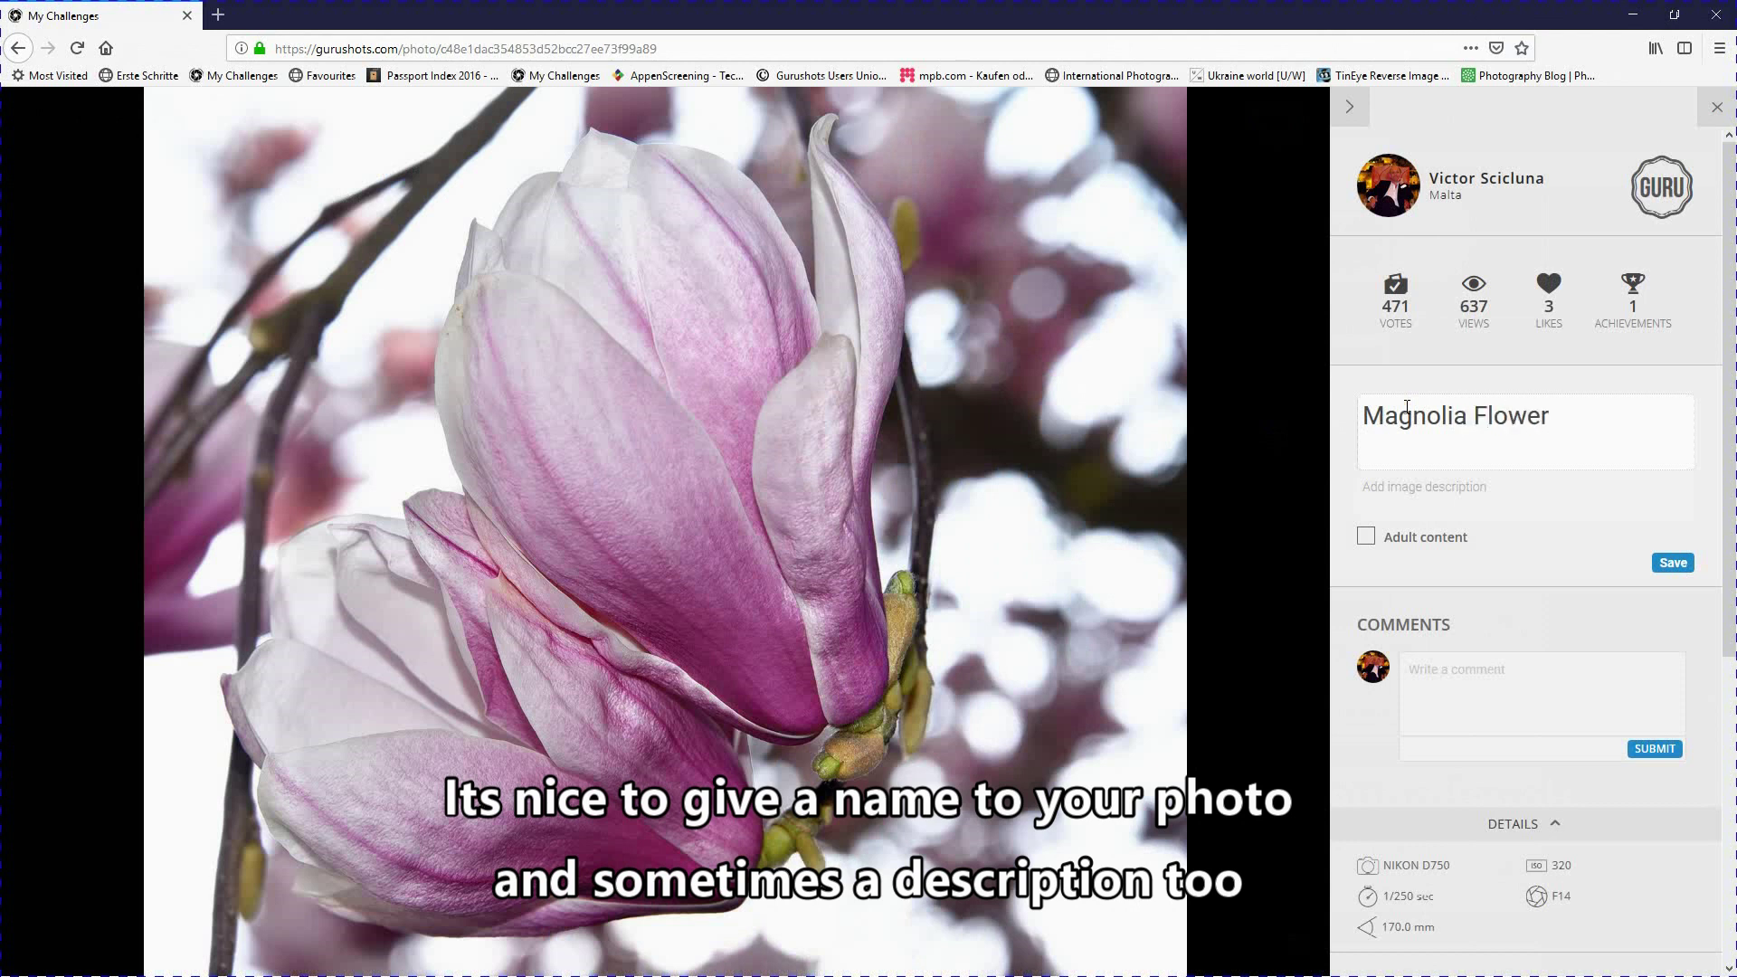
click(1672, 563)
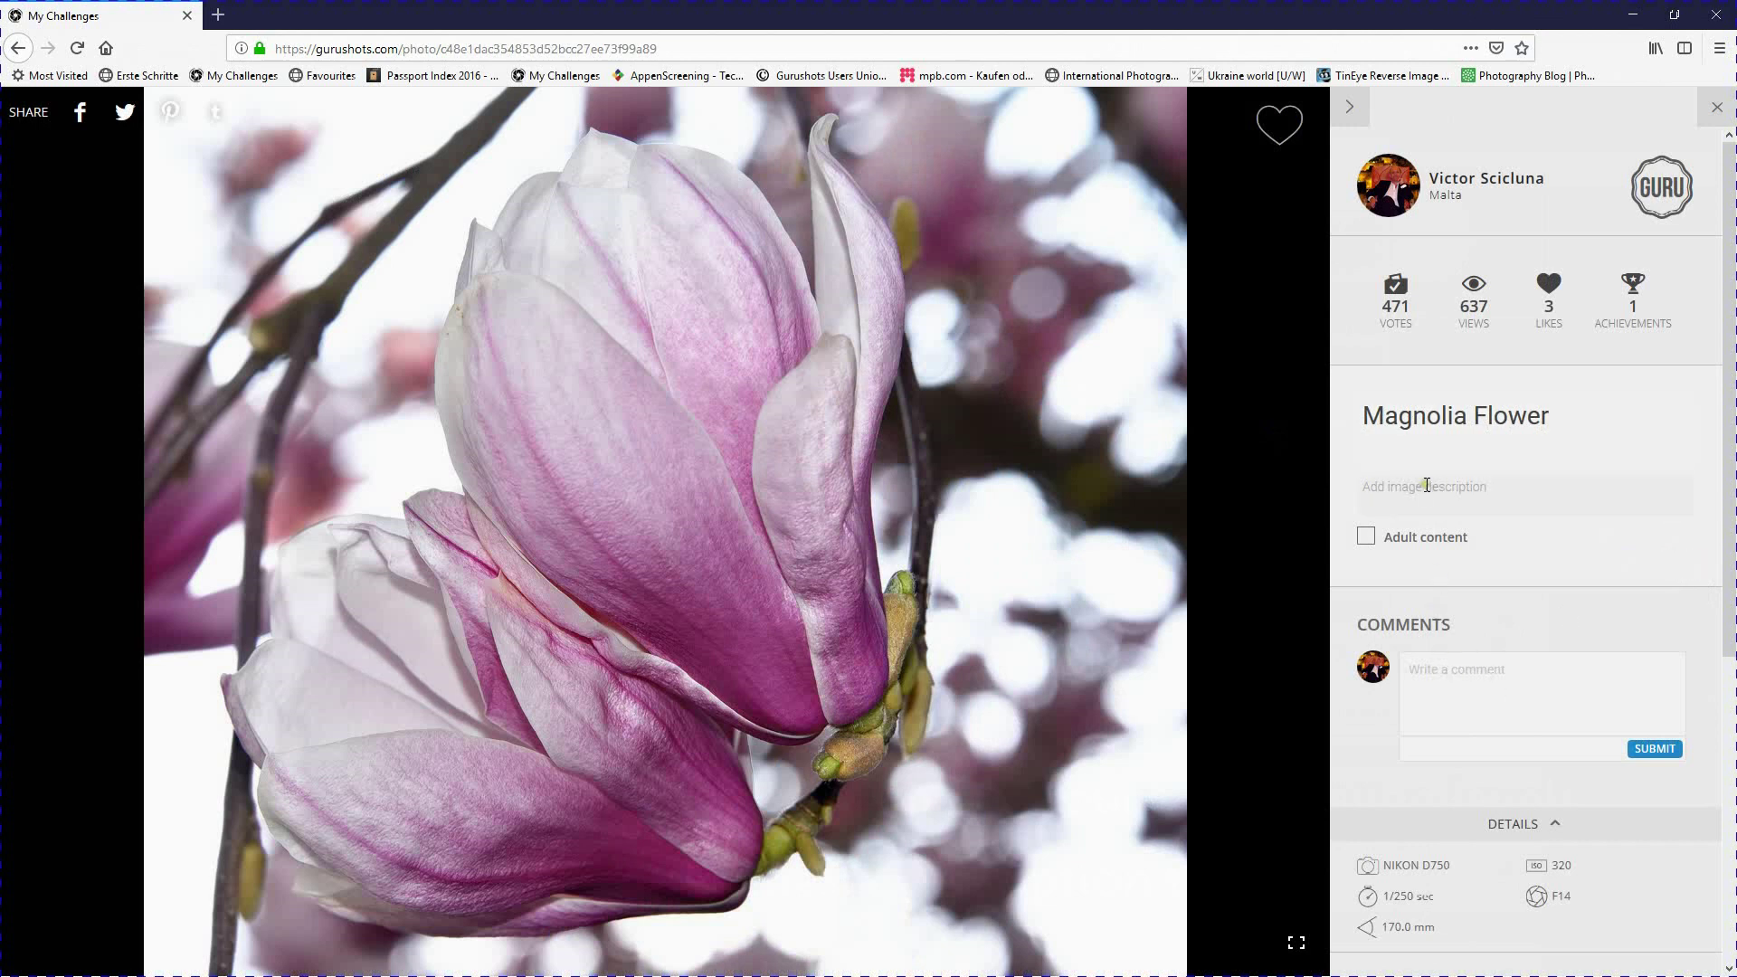
- Add the labels "magnolia" and "pastel" to the magnolia photo
scroll(1521, 585, down, 3)
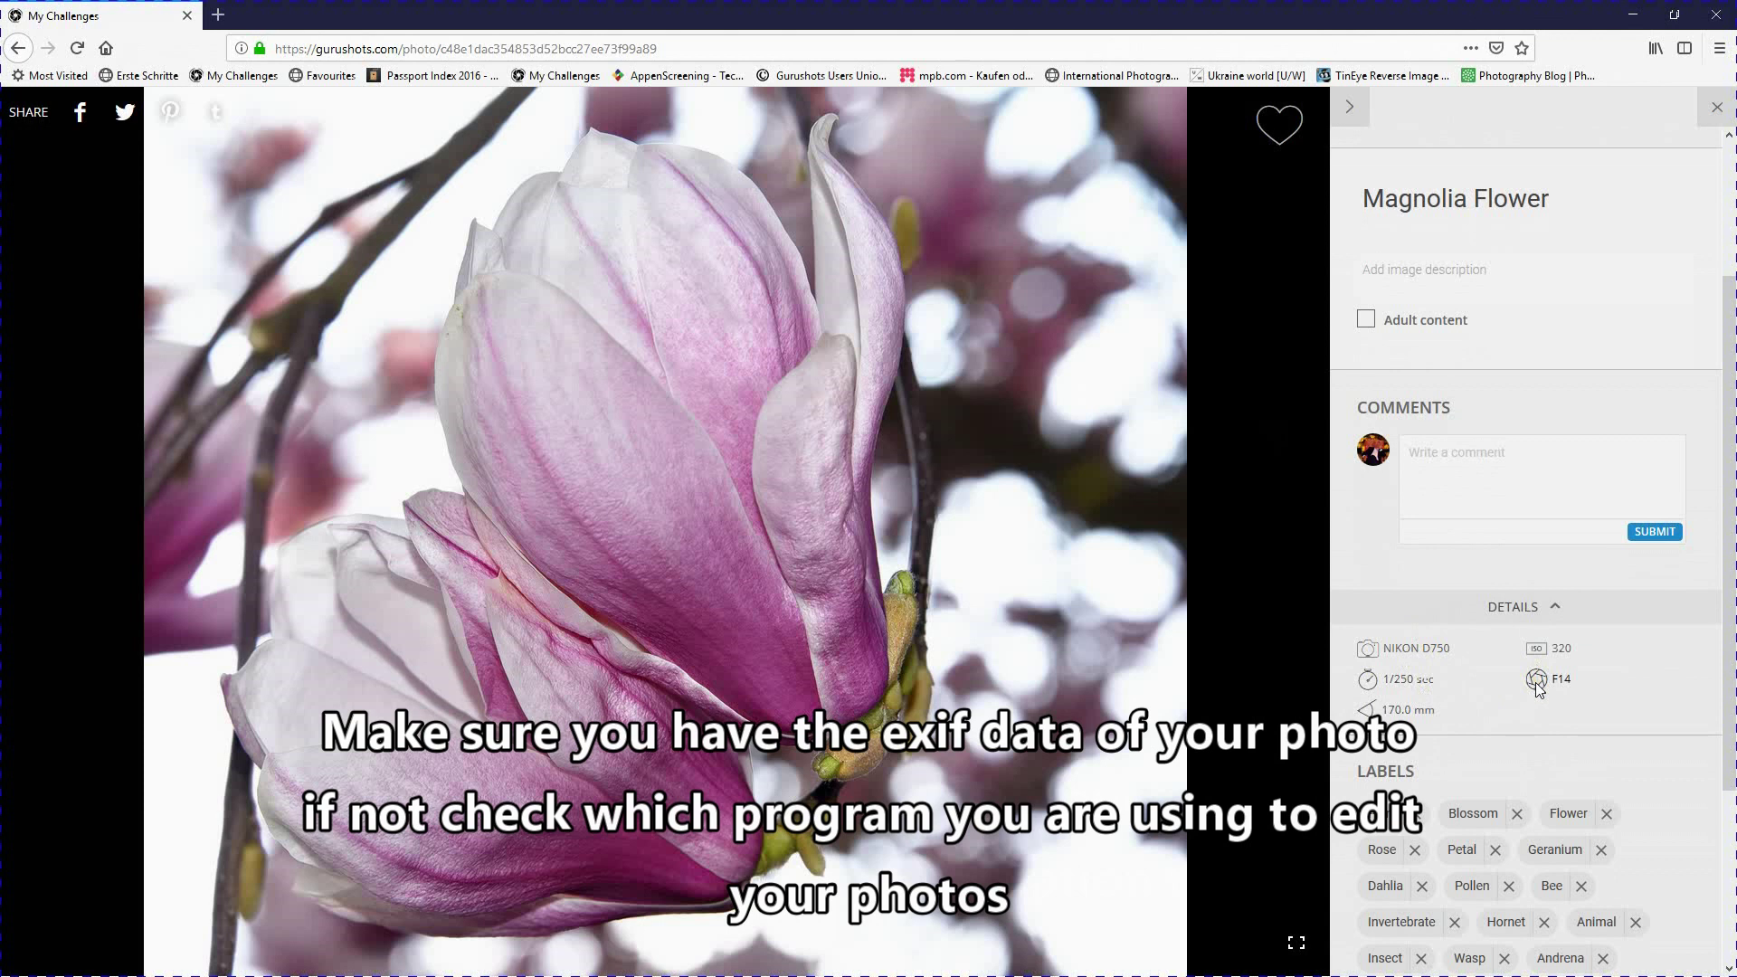
scroll(1536, 688, down, 4)
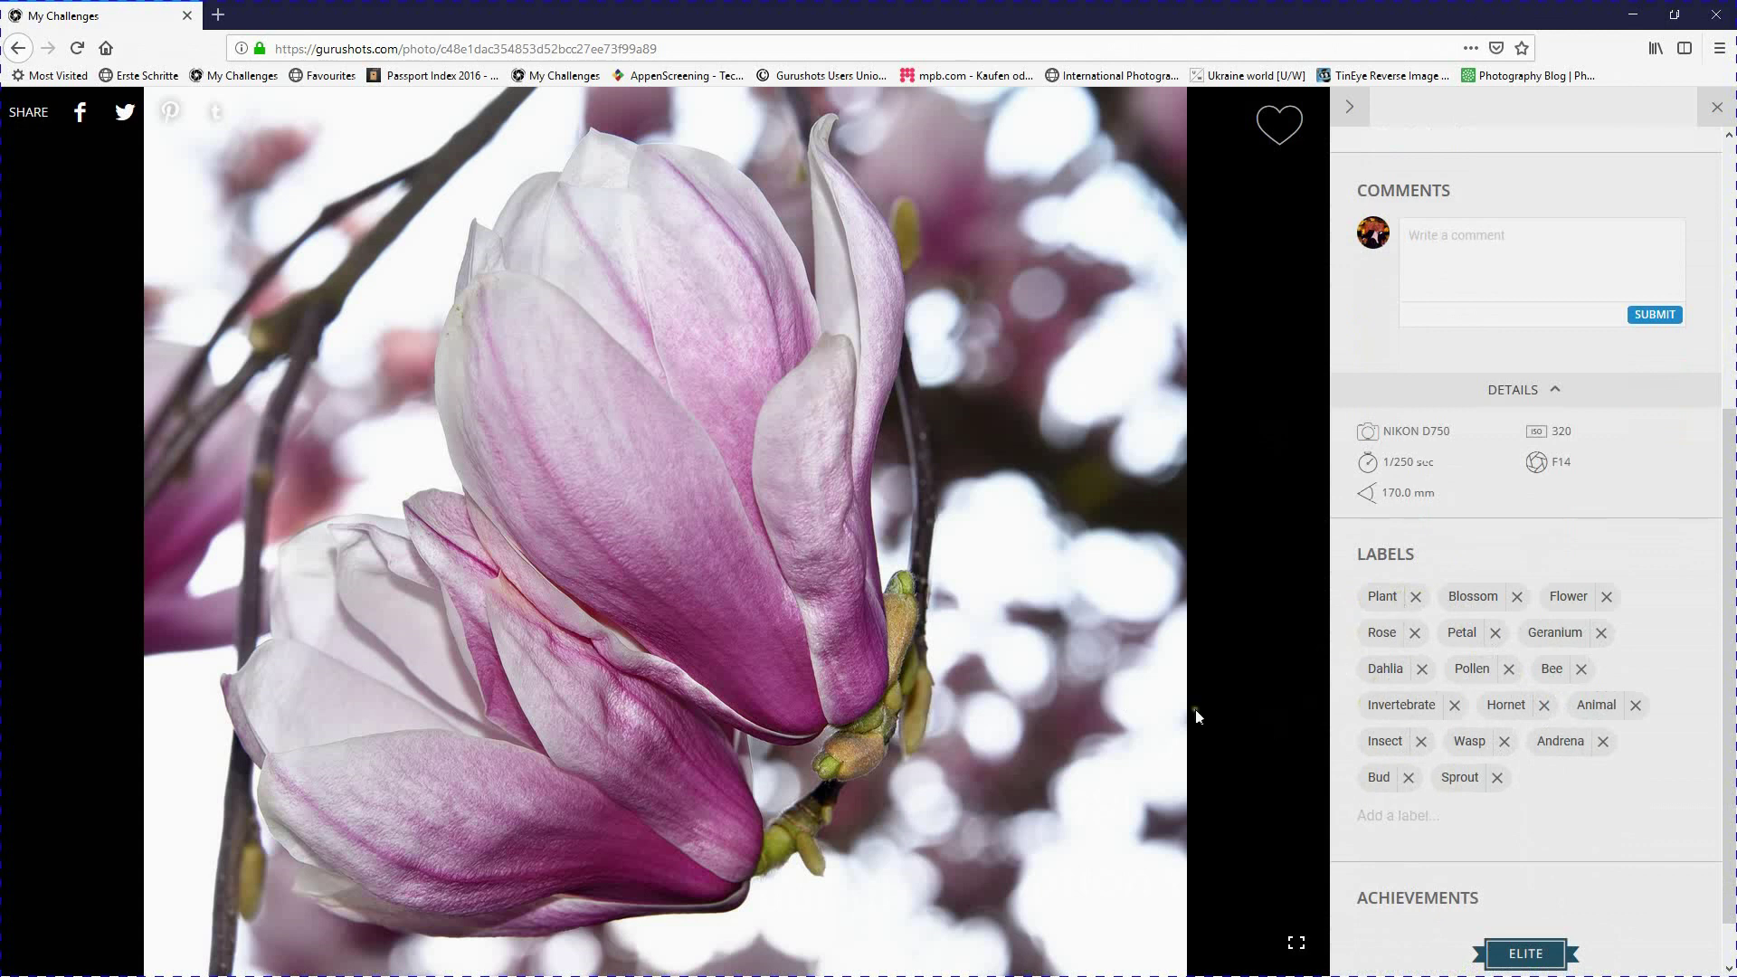
click(1525, 778)
text(magni)
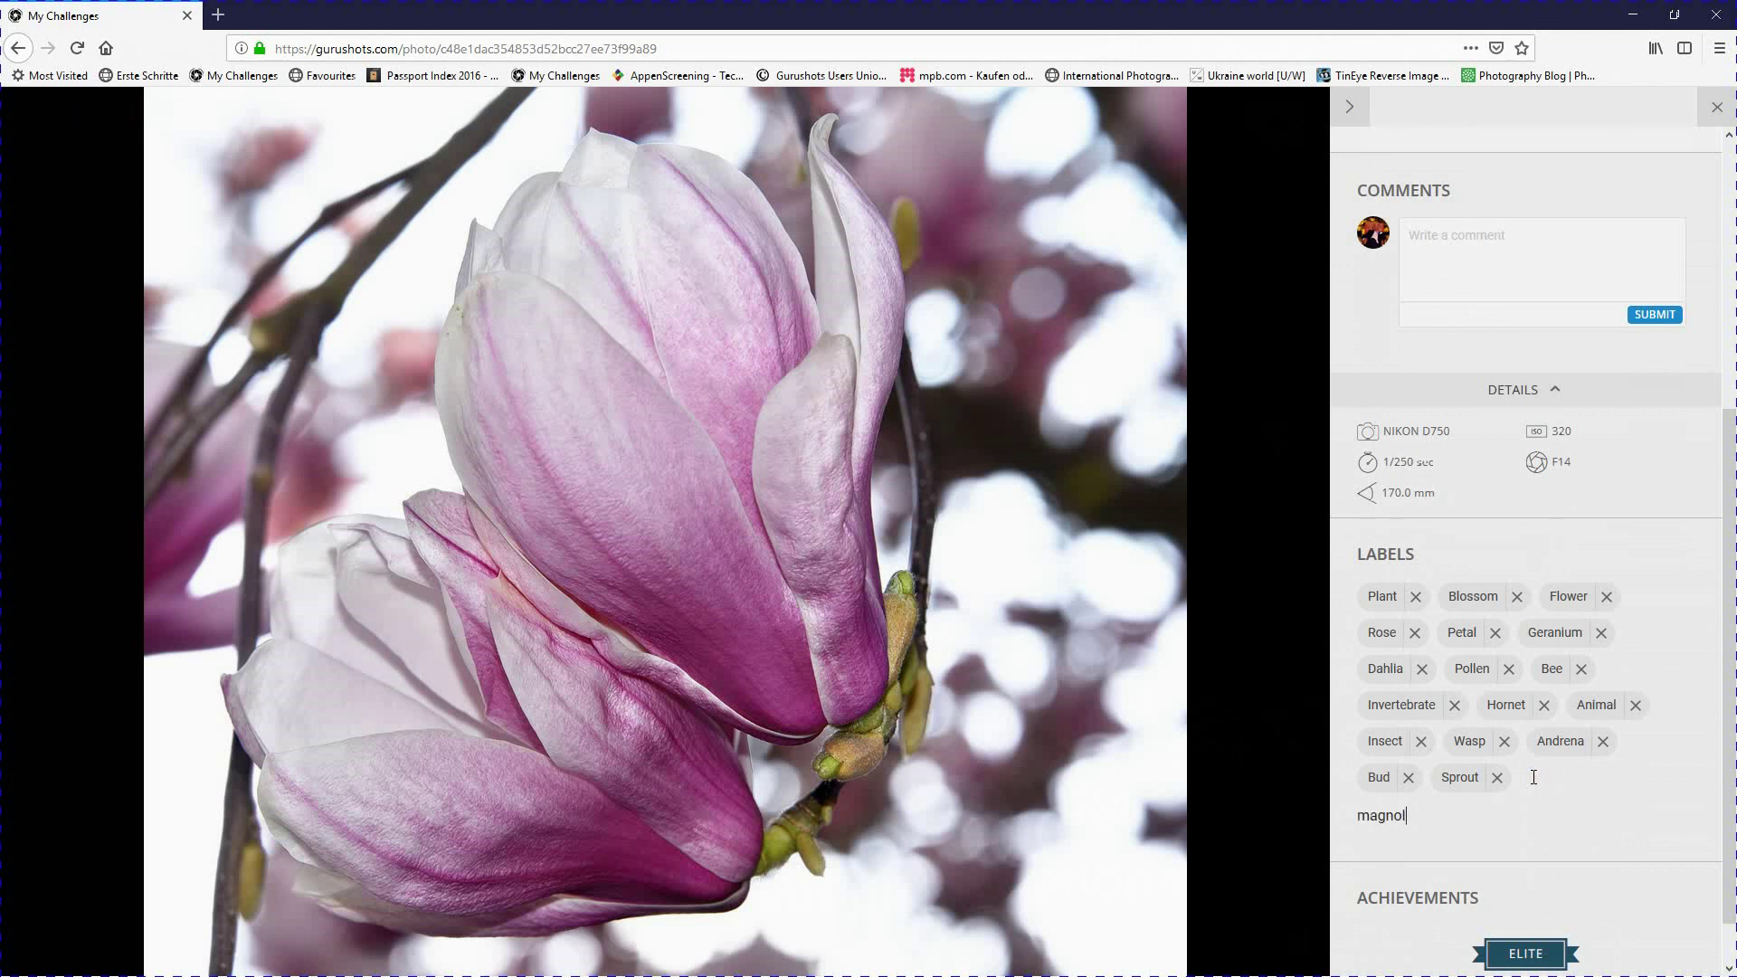
text(lia)
key(Return)
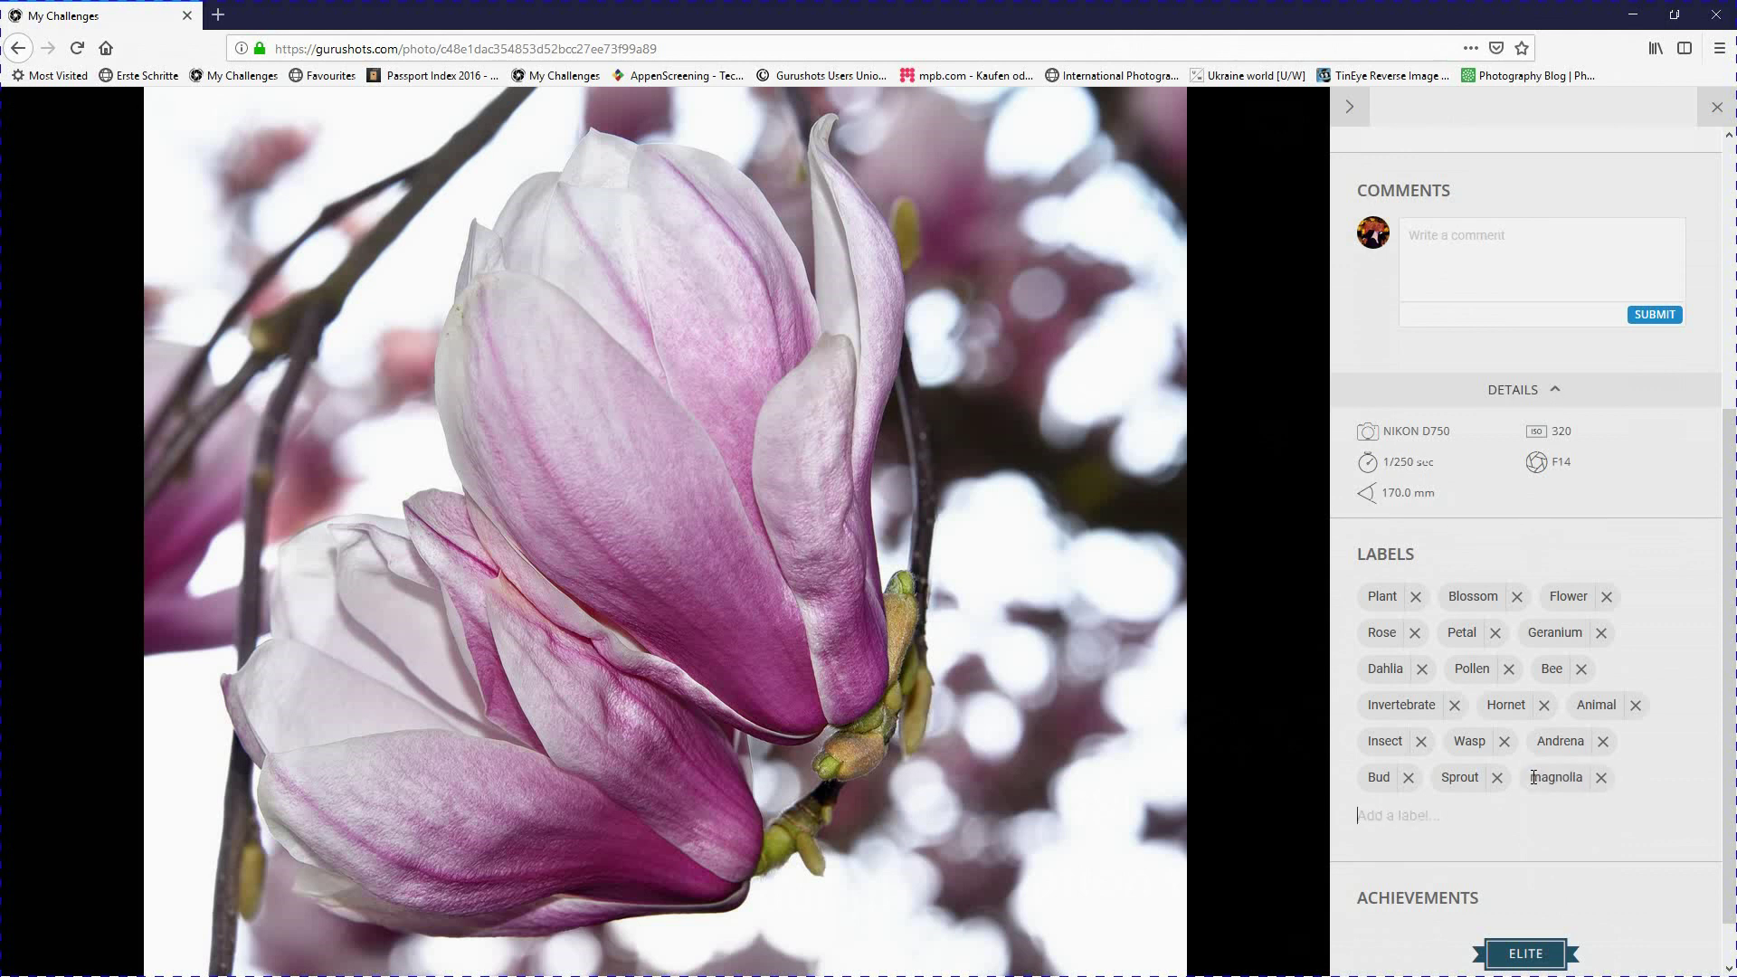
text(pas)
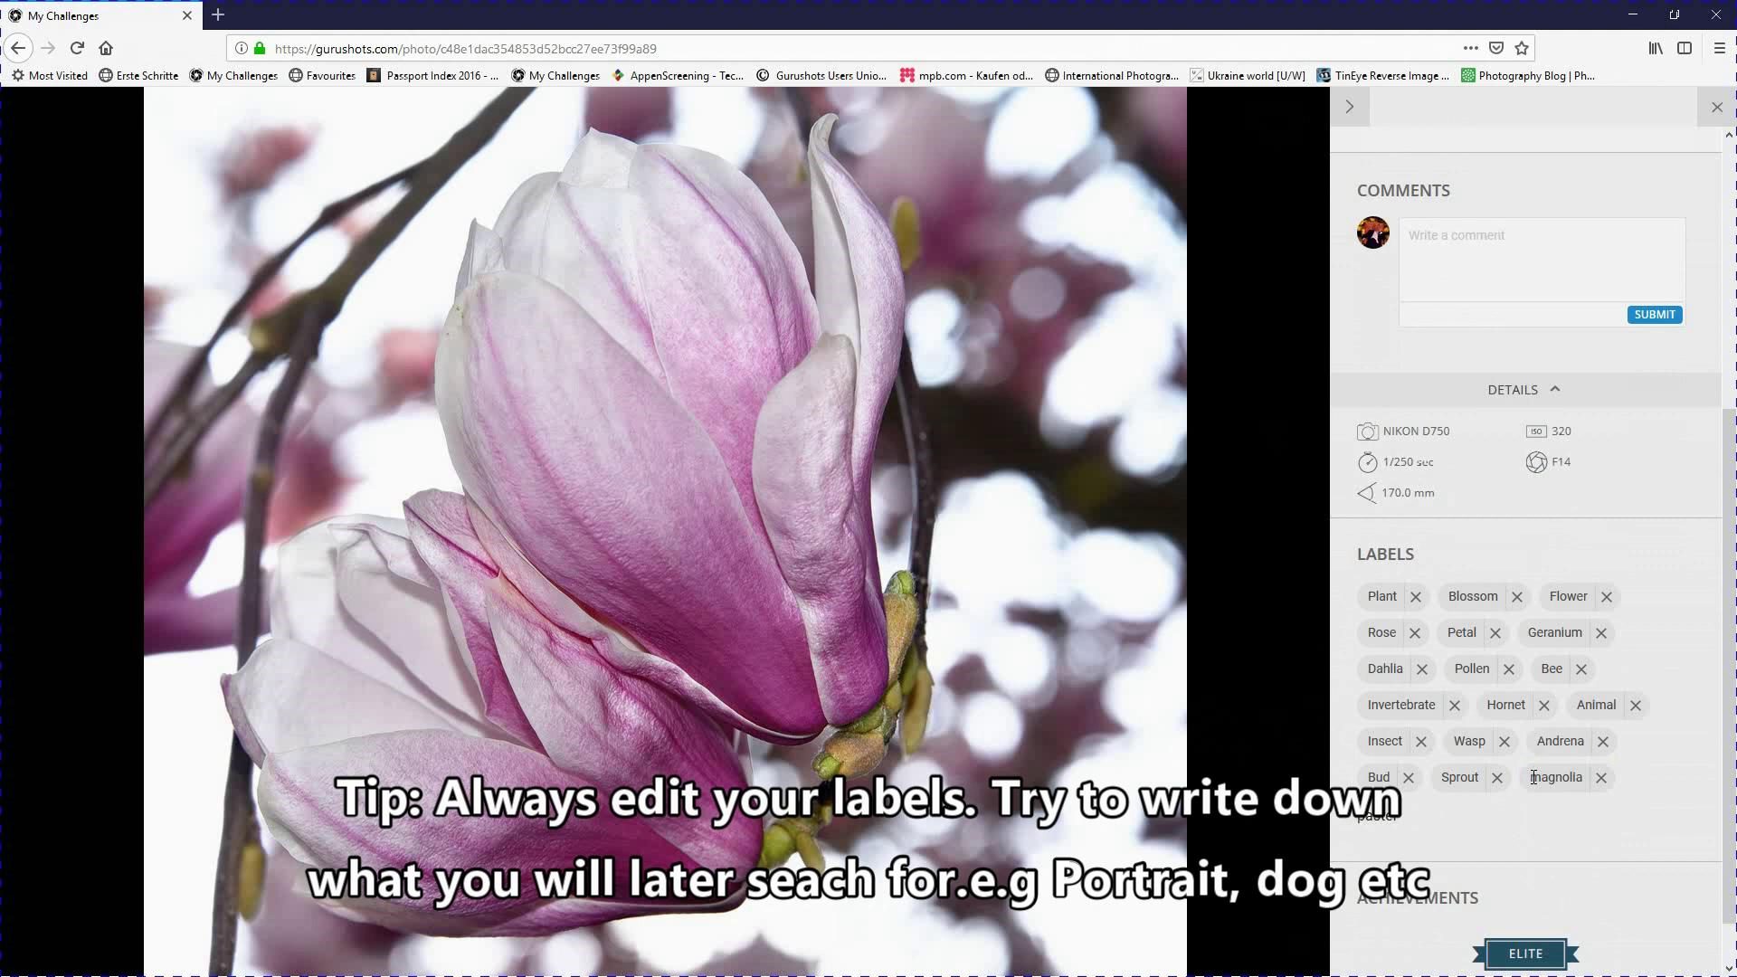
text(tel)
key(Return)
- Check which challenge earned the magnolia photo's Elite achievement, and close the photo
scroll(1582, 825, down, 1)
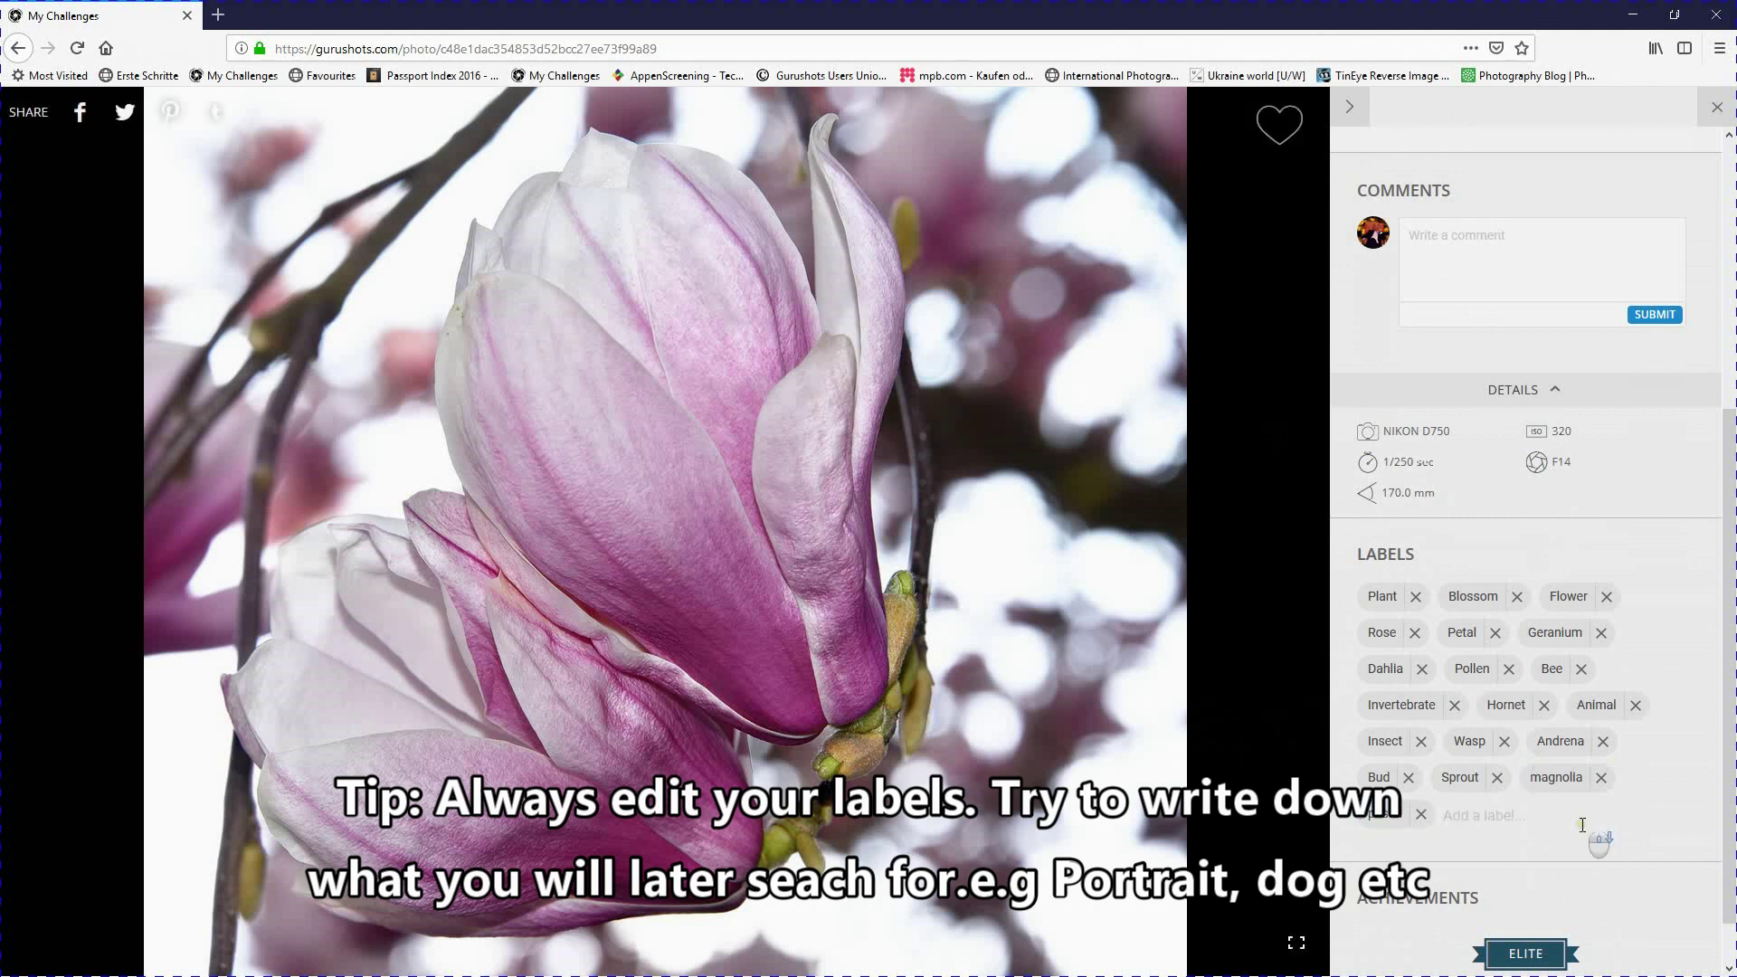
mouse_move(1526, 898)
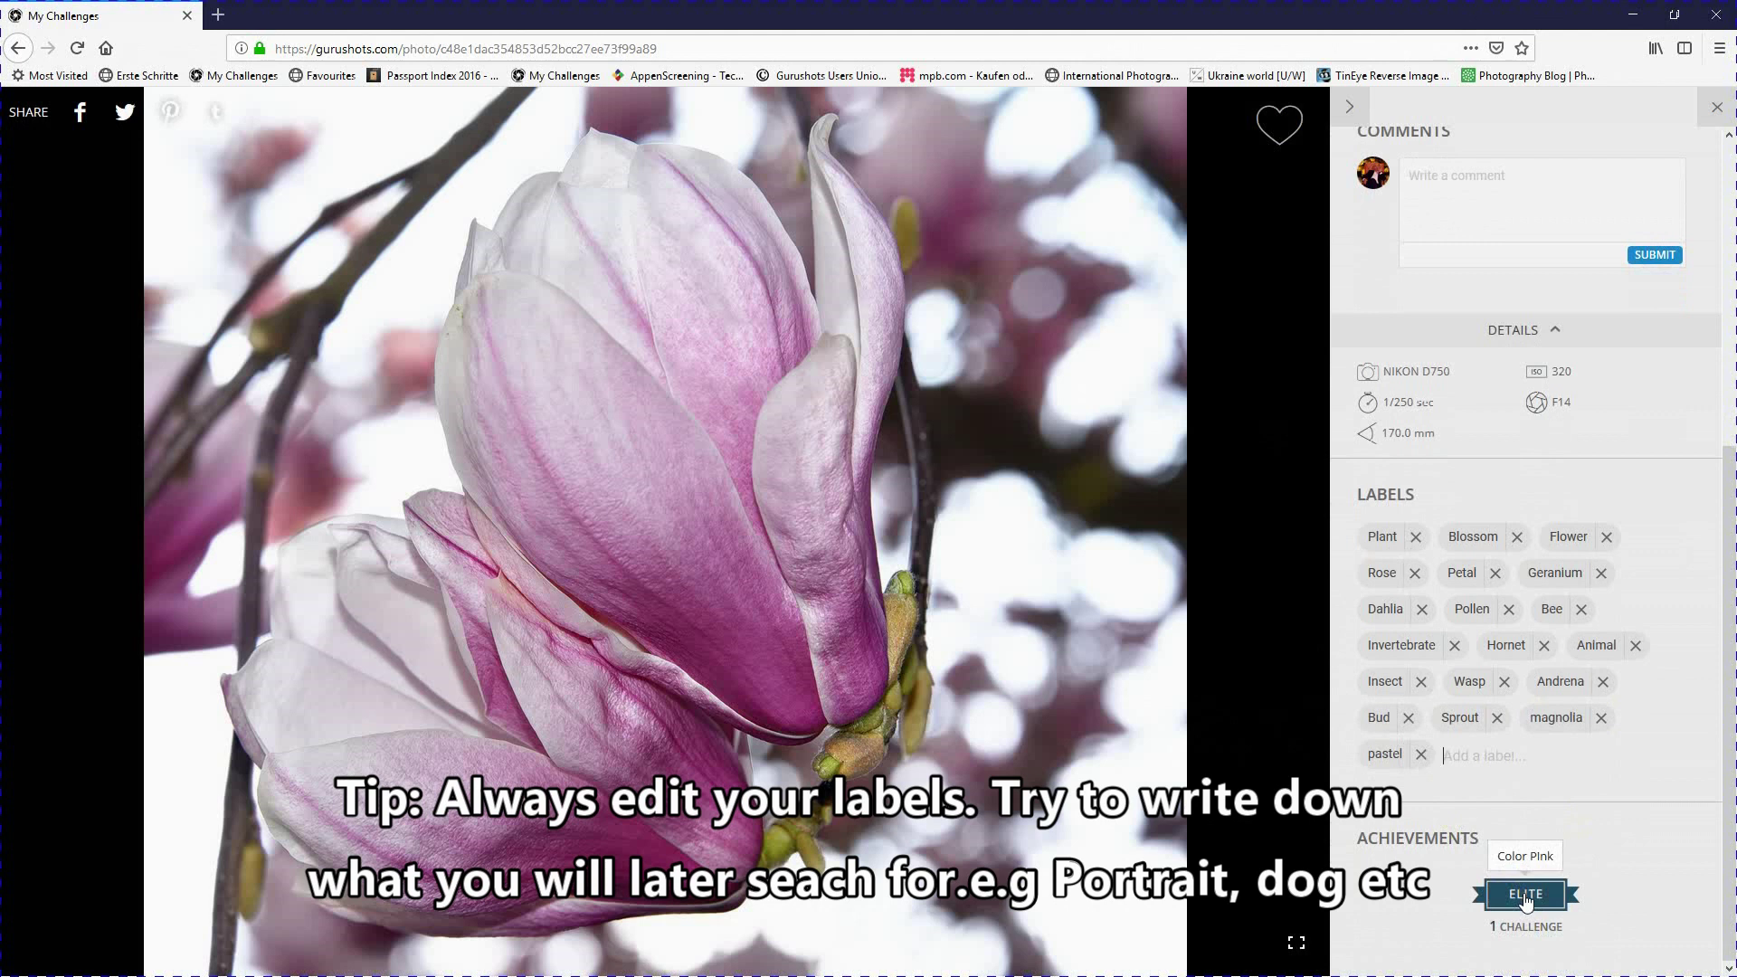
click(1722, 109)
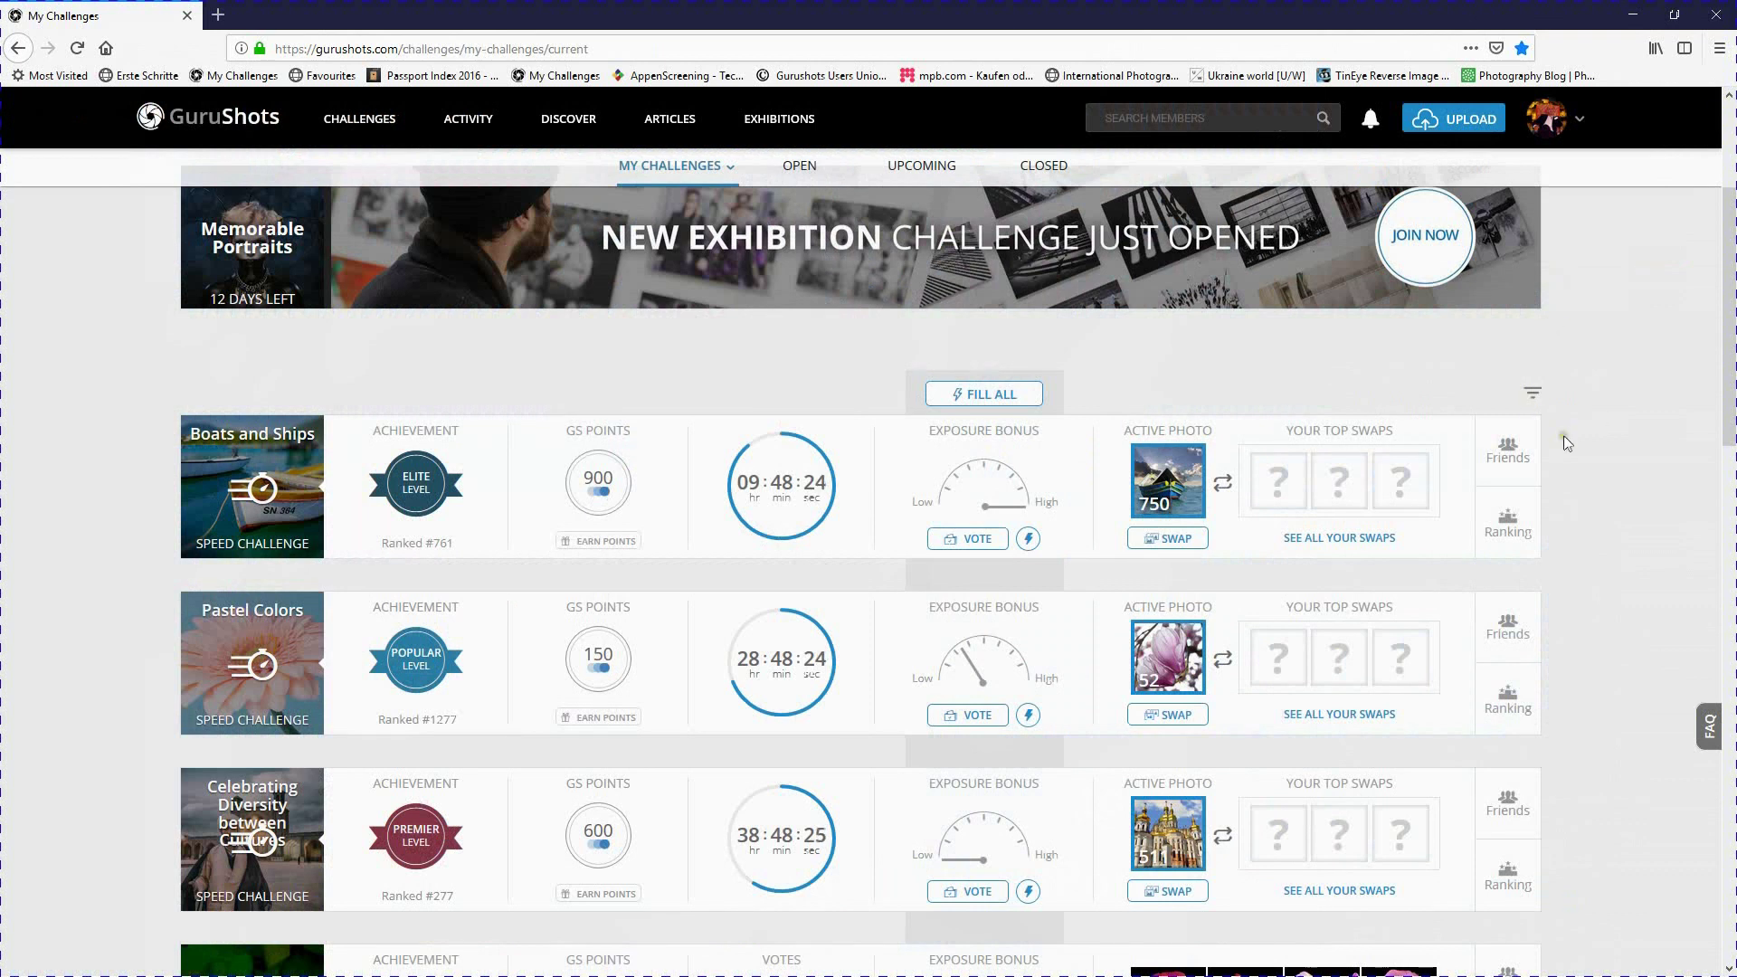
- Reopen the active photo of the Pastel Colors challenge and examine its votes, views, likes and achievements
click(1164, 665)
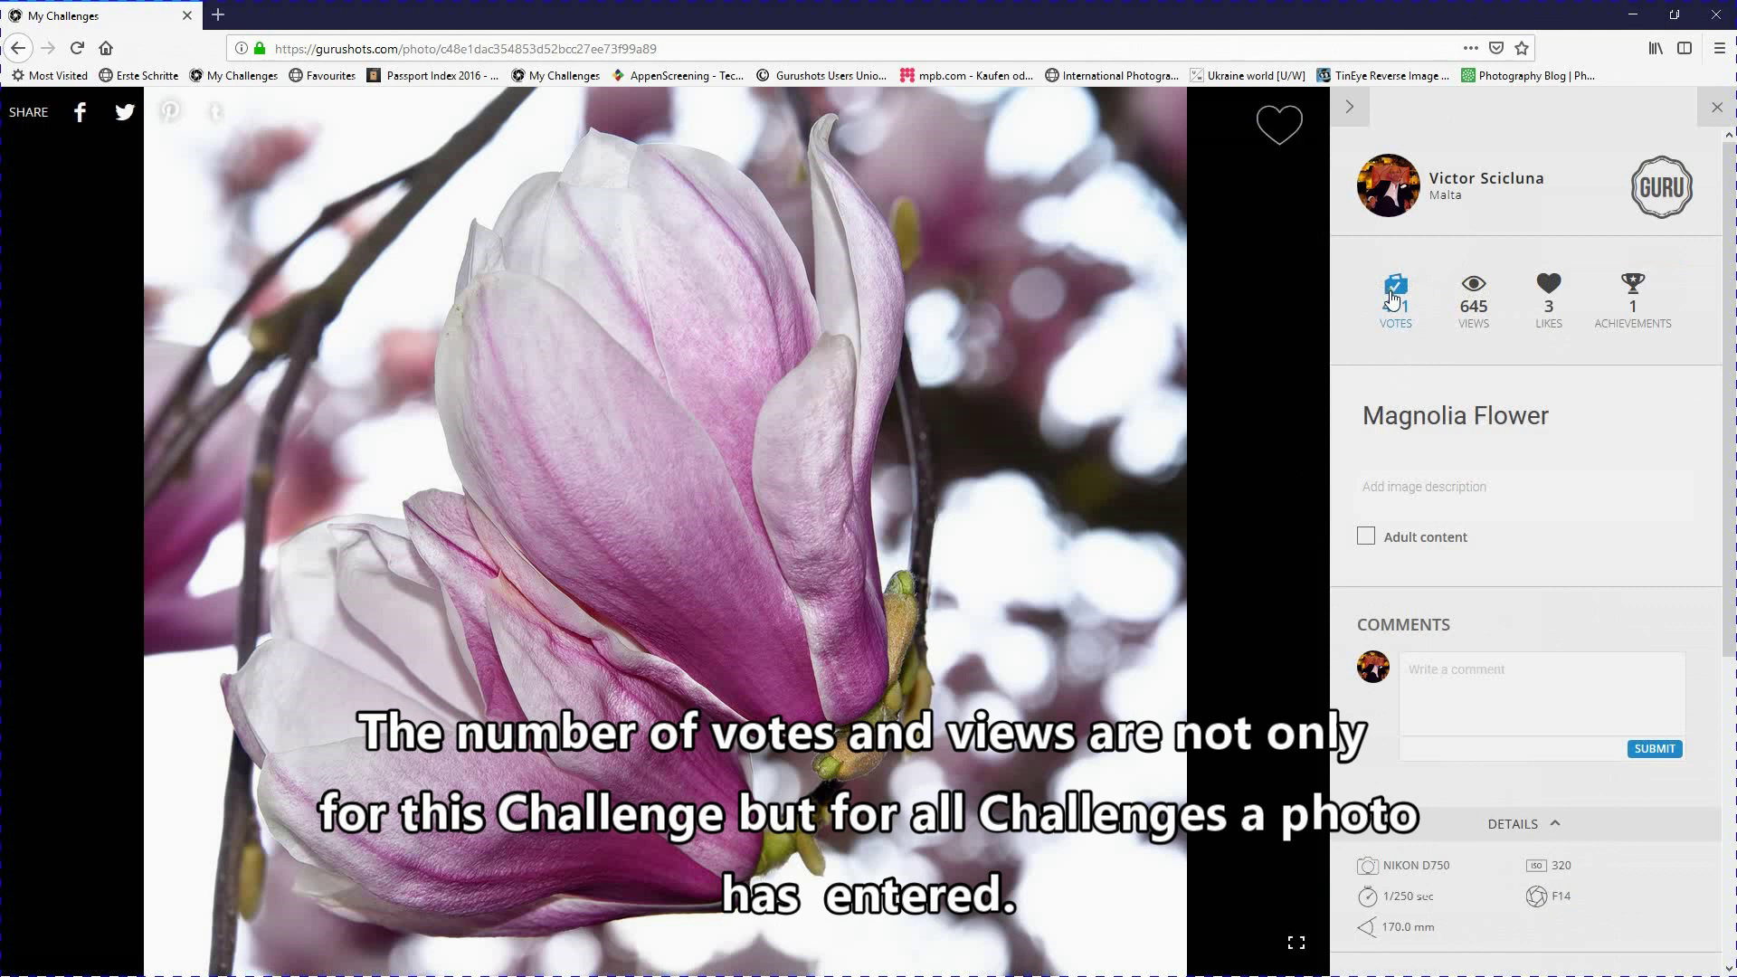
click(1716, 110)
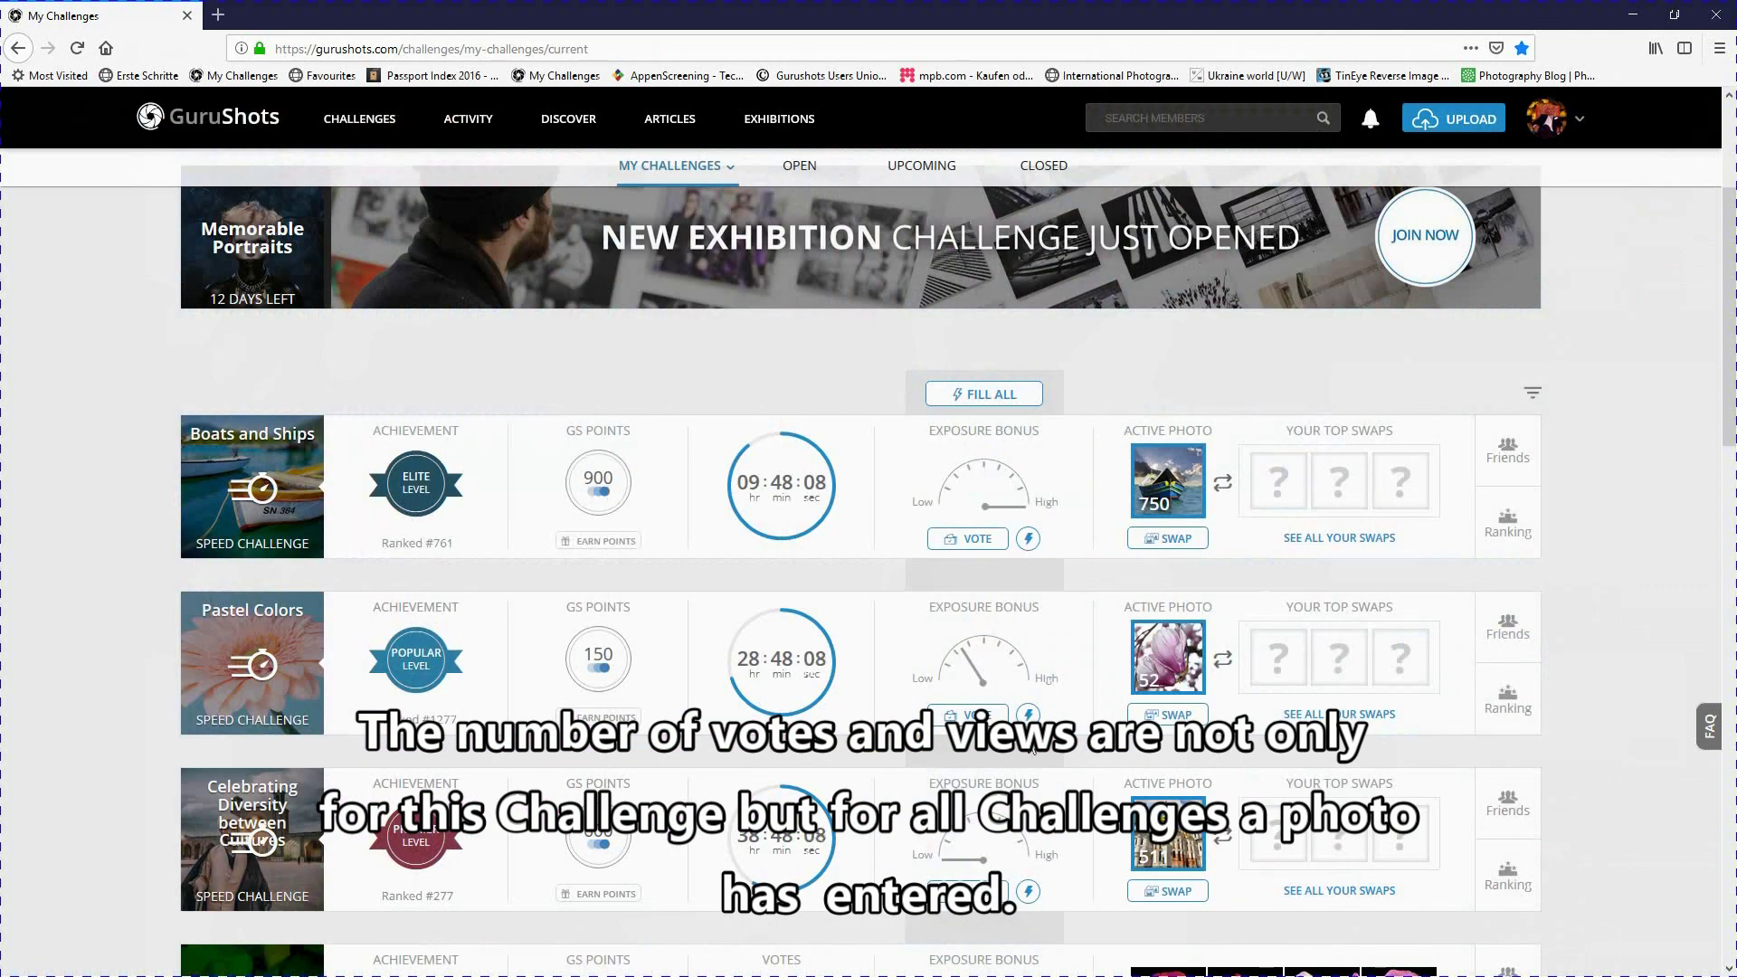
click(1157, 678)
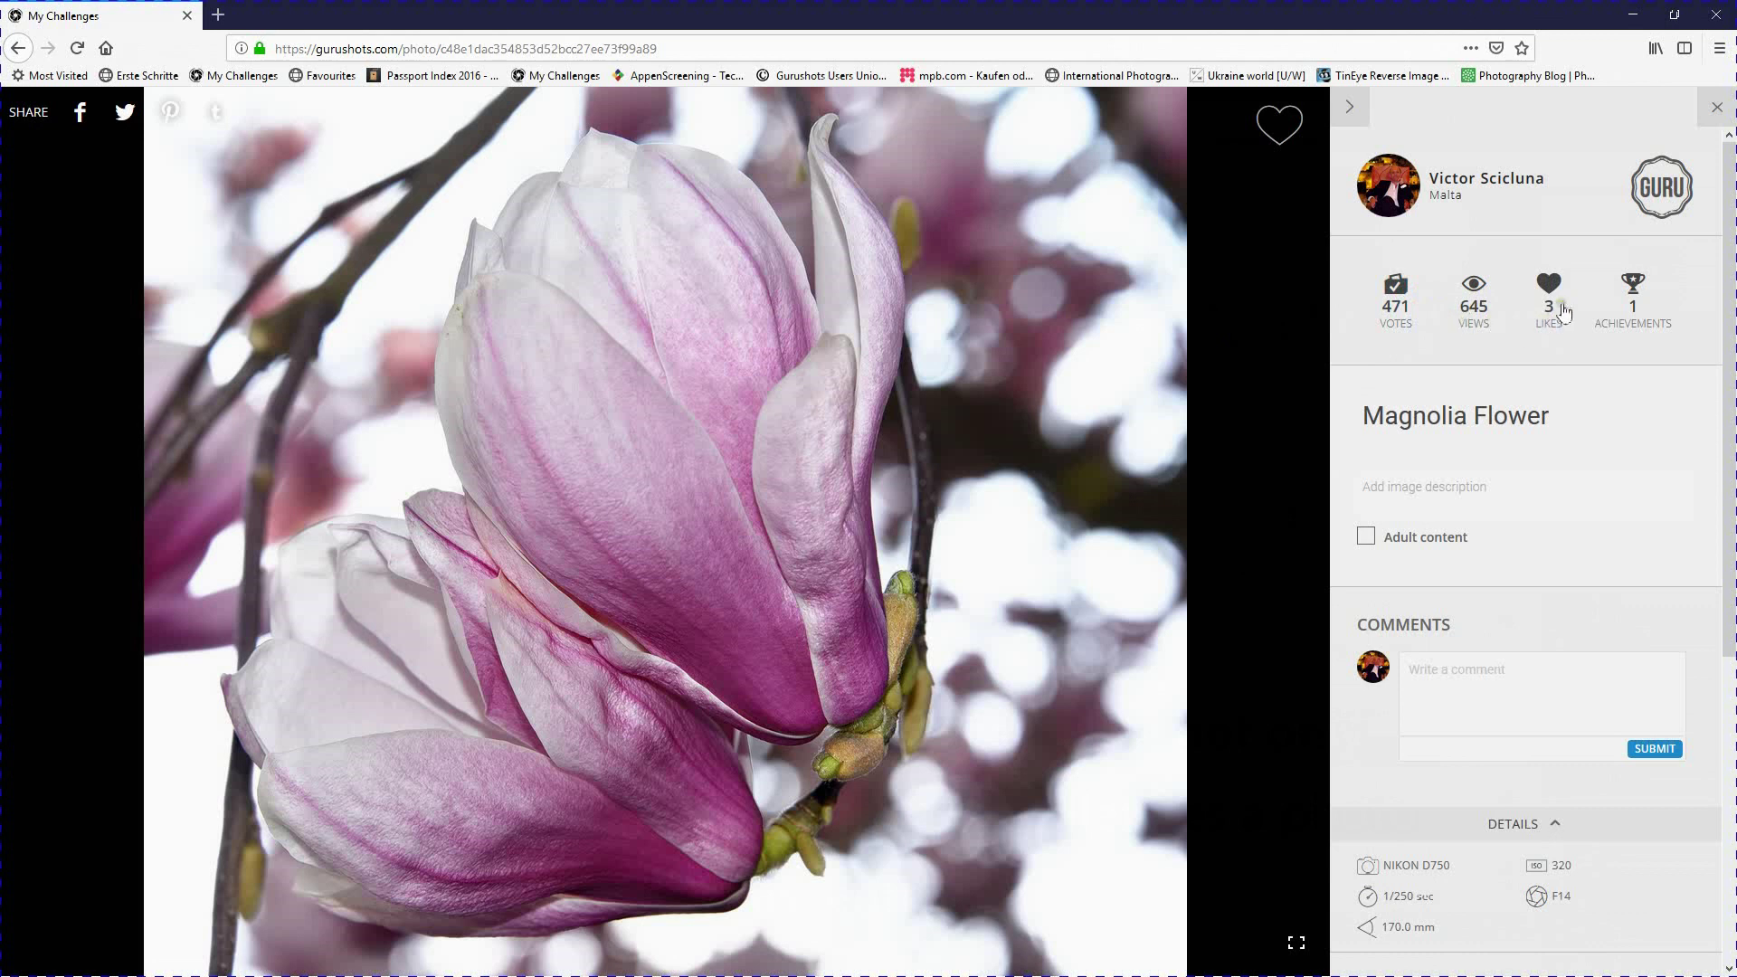
click(1637, 288)
scroll(1611, 294, down, 5)
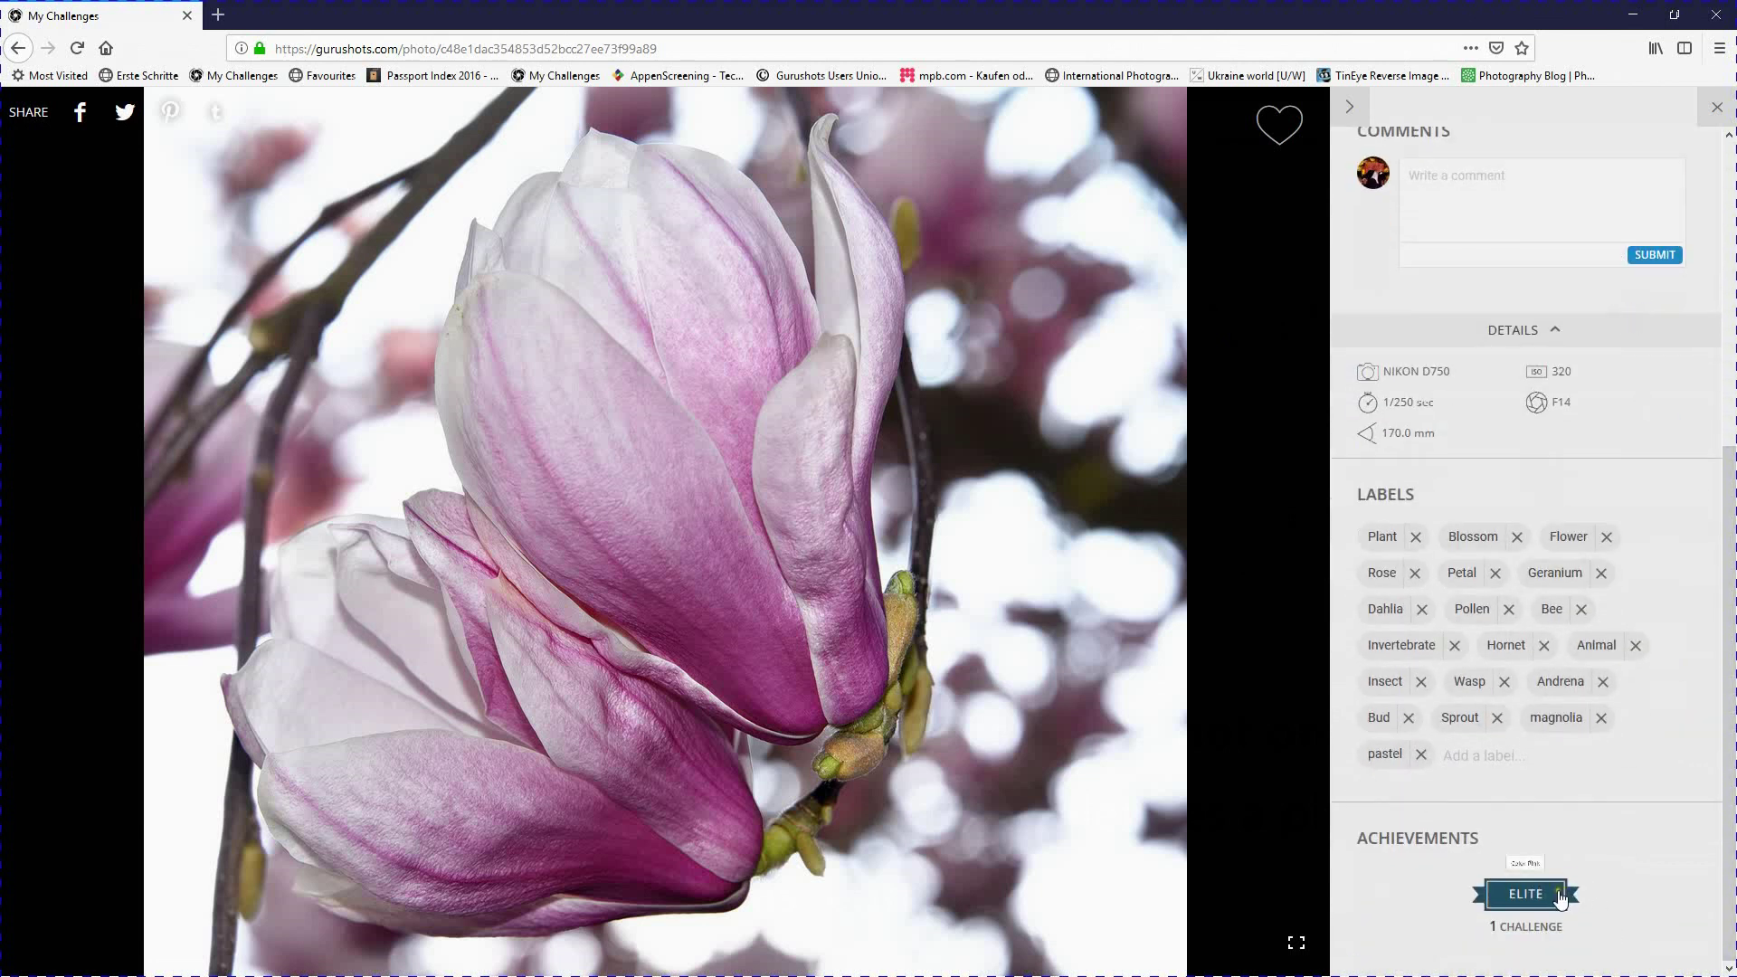
scroll(1510, 215, up, 5)
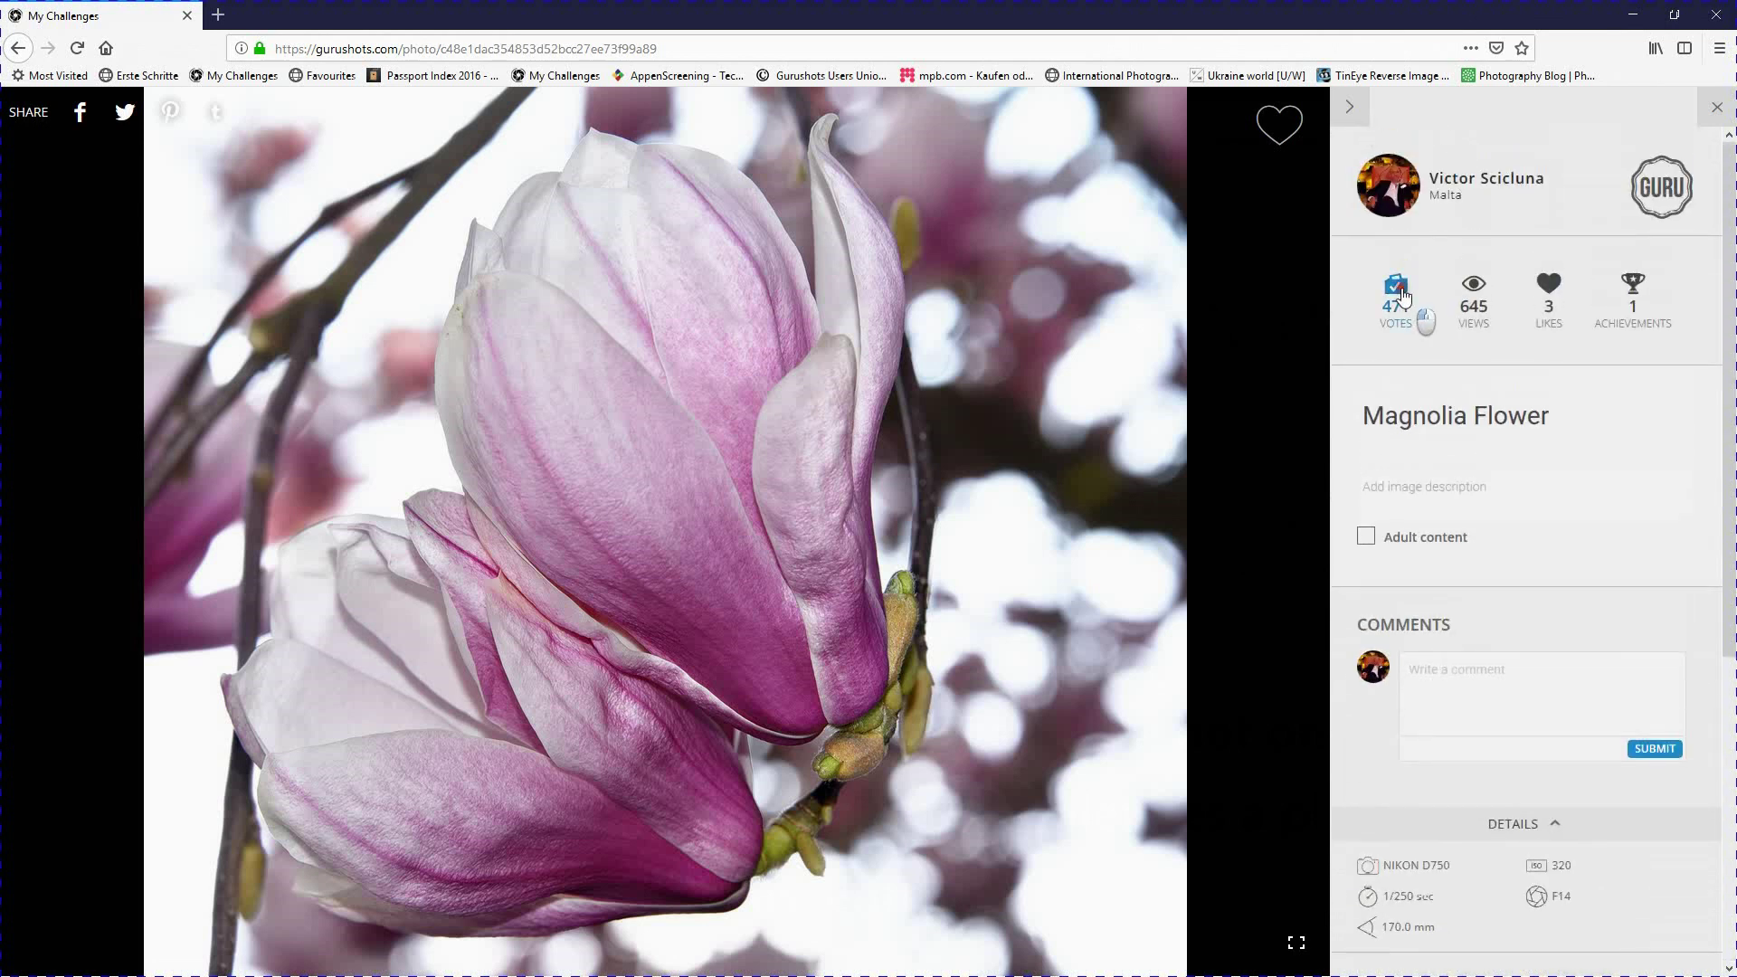
- Look through the list of members who voted for the magnolia photo, and return to the challenges overview
click(1395, 288)
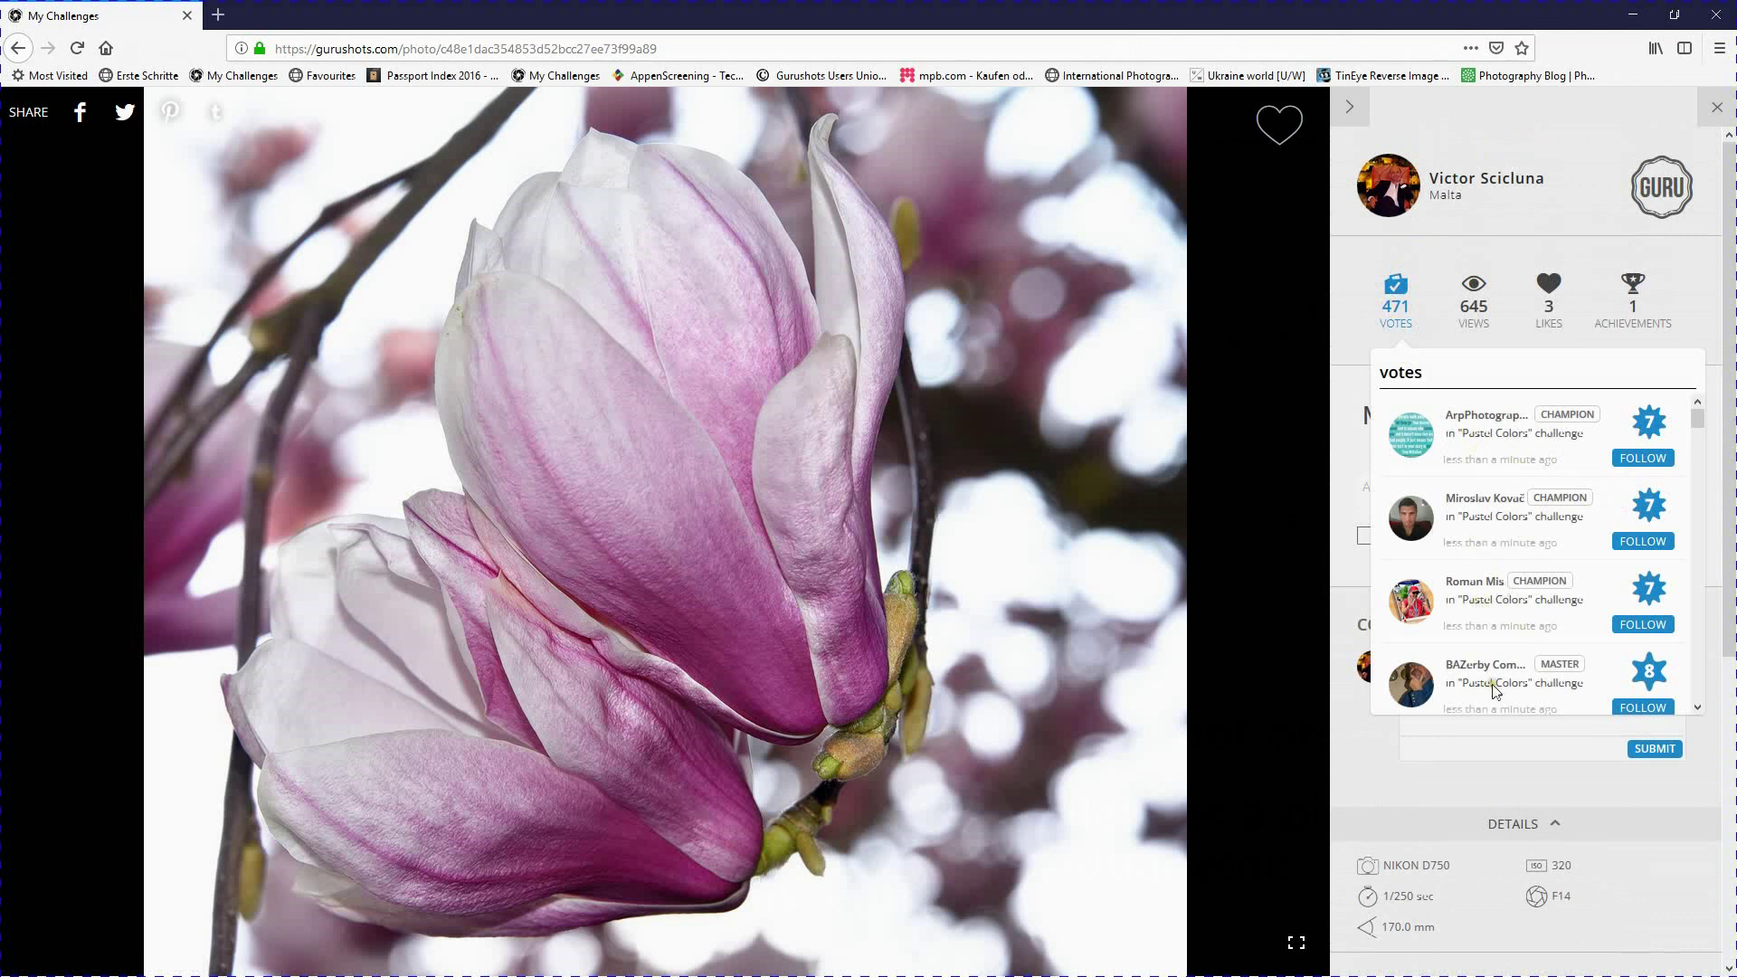
scroll(1489, 692, down, 5)
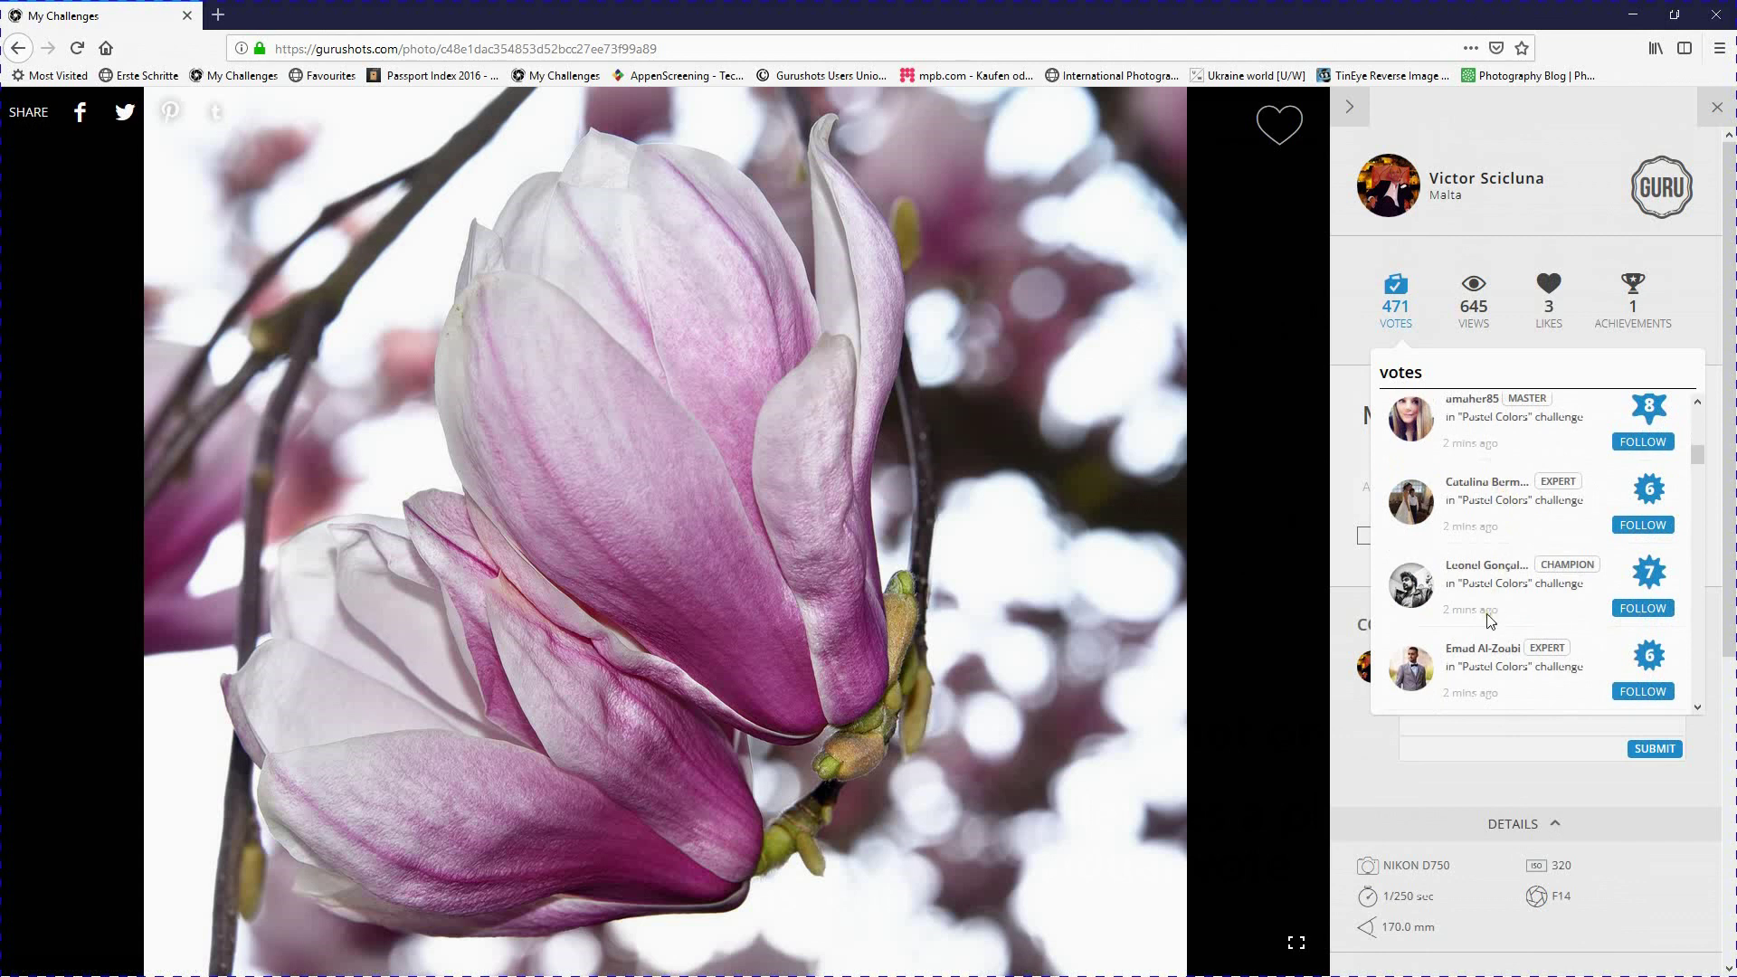
scroll(1490, 619, down, 5)
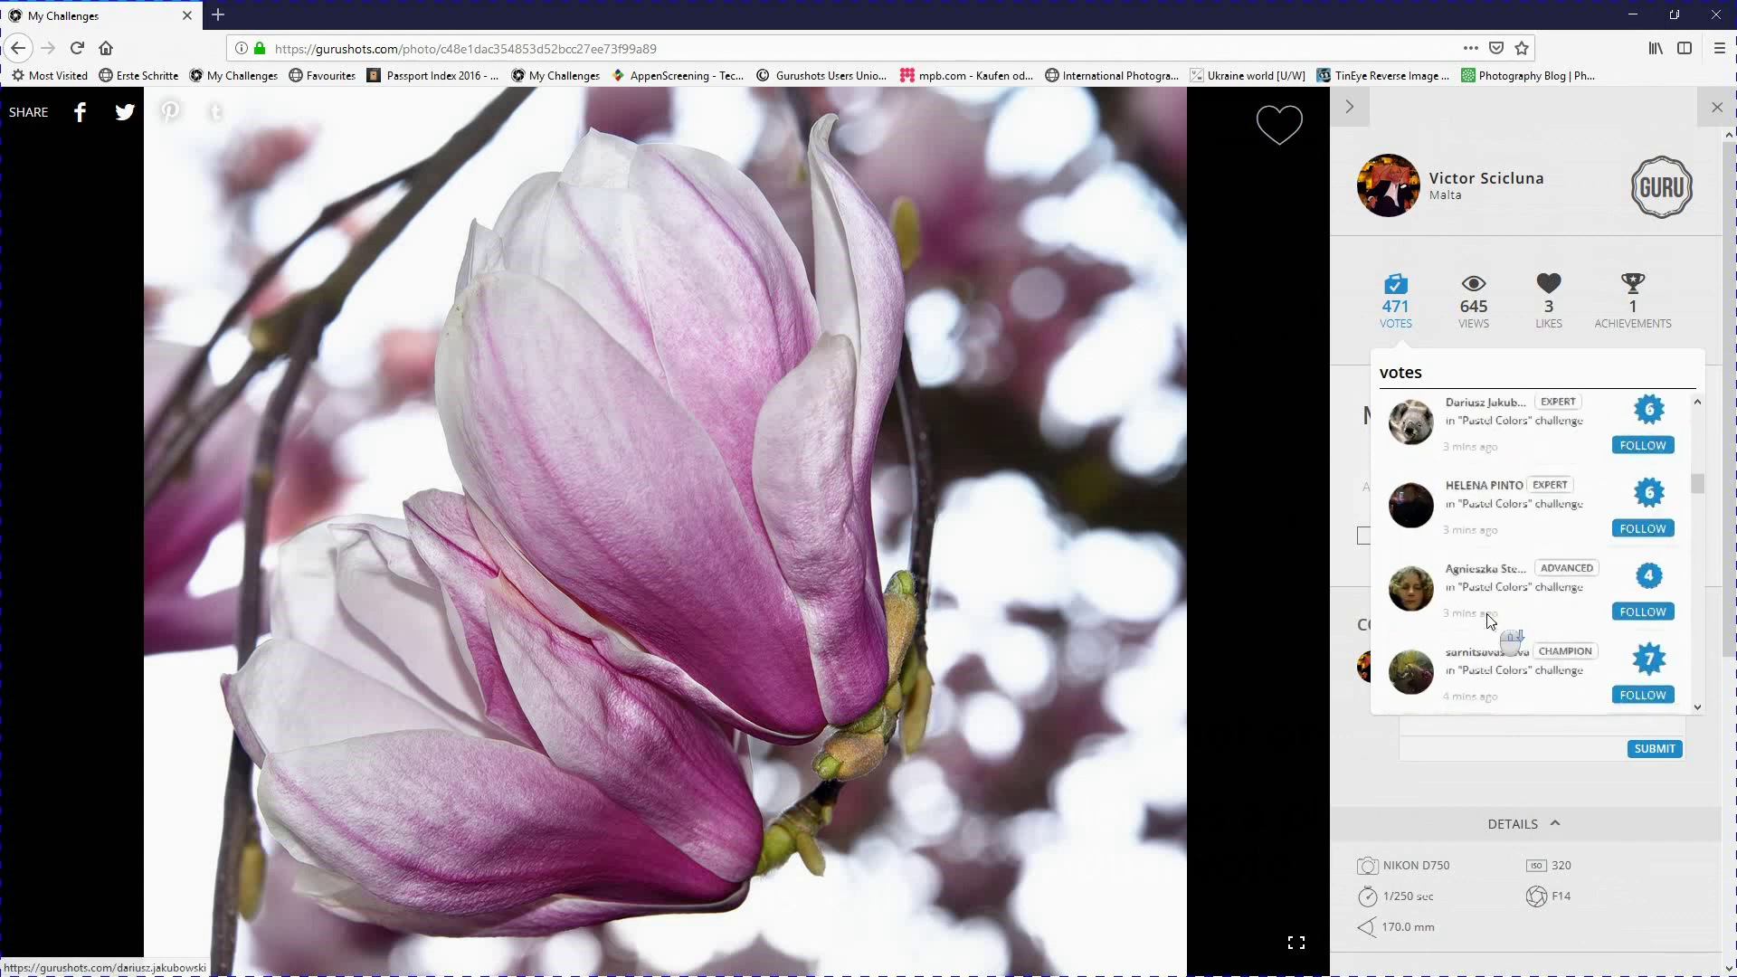
scroll(1490, 619, down, 3)
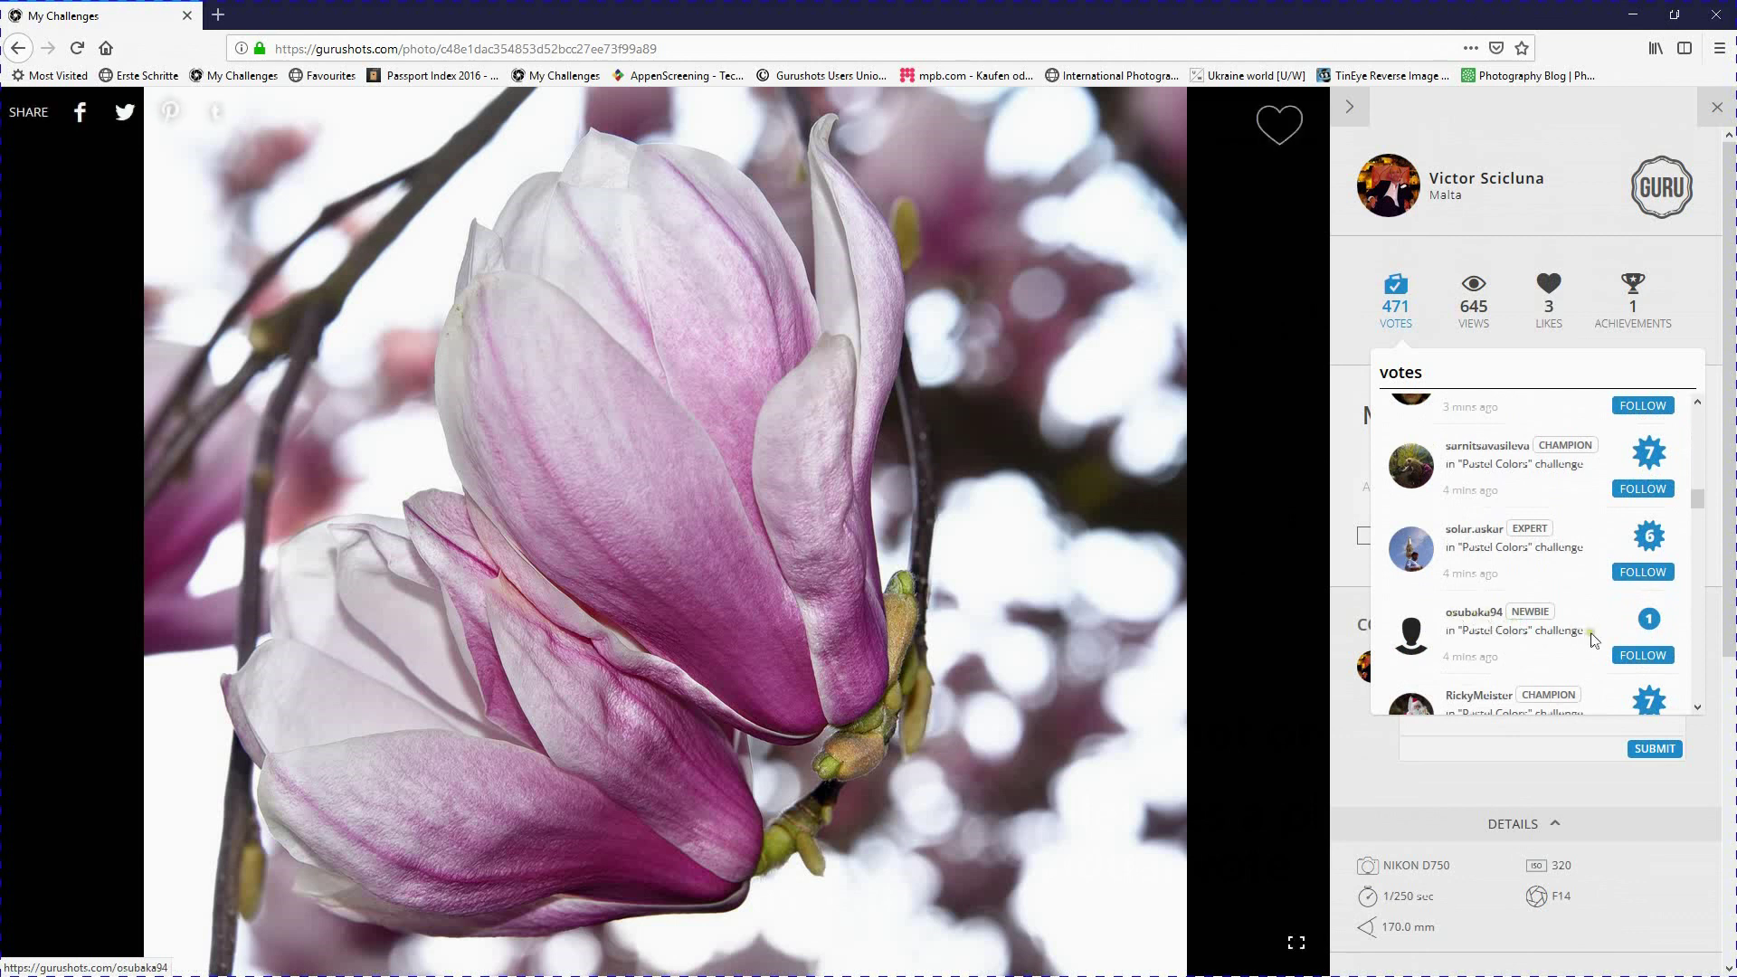
scroll(1590, 633, down, 3)
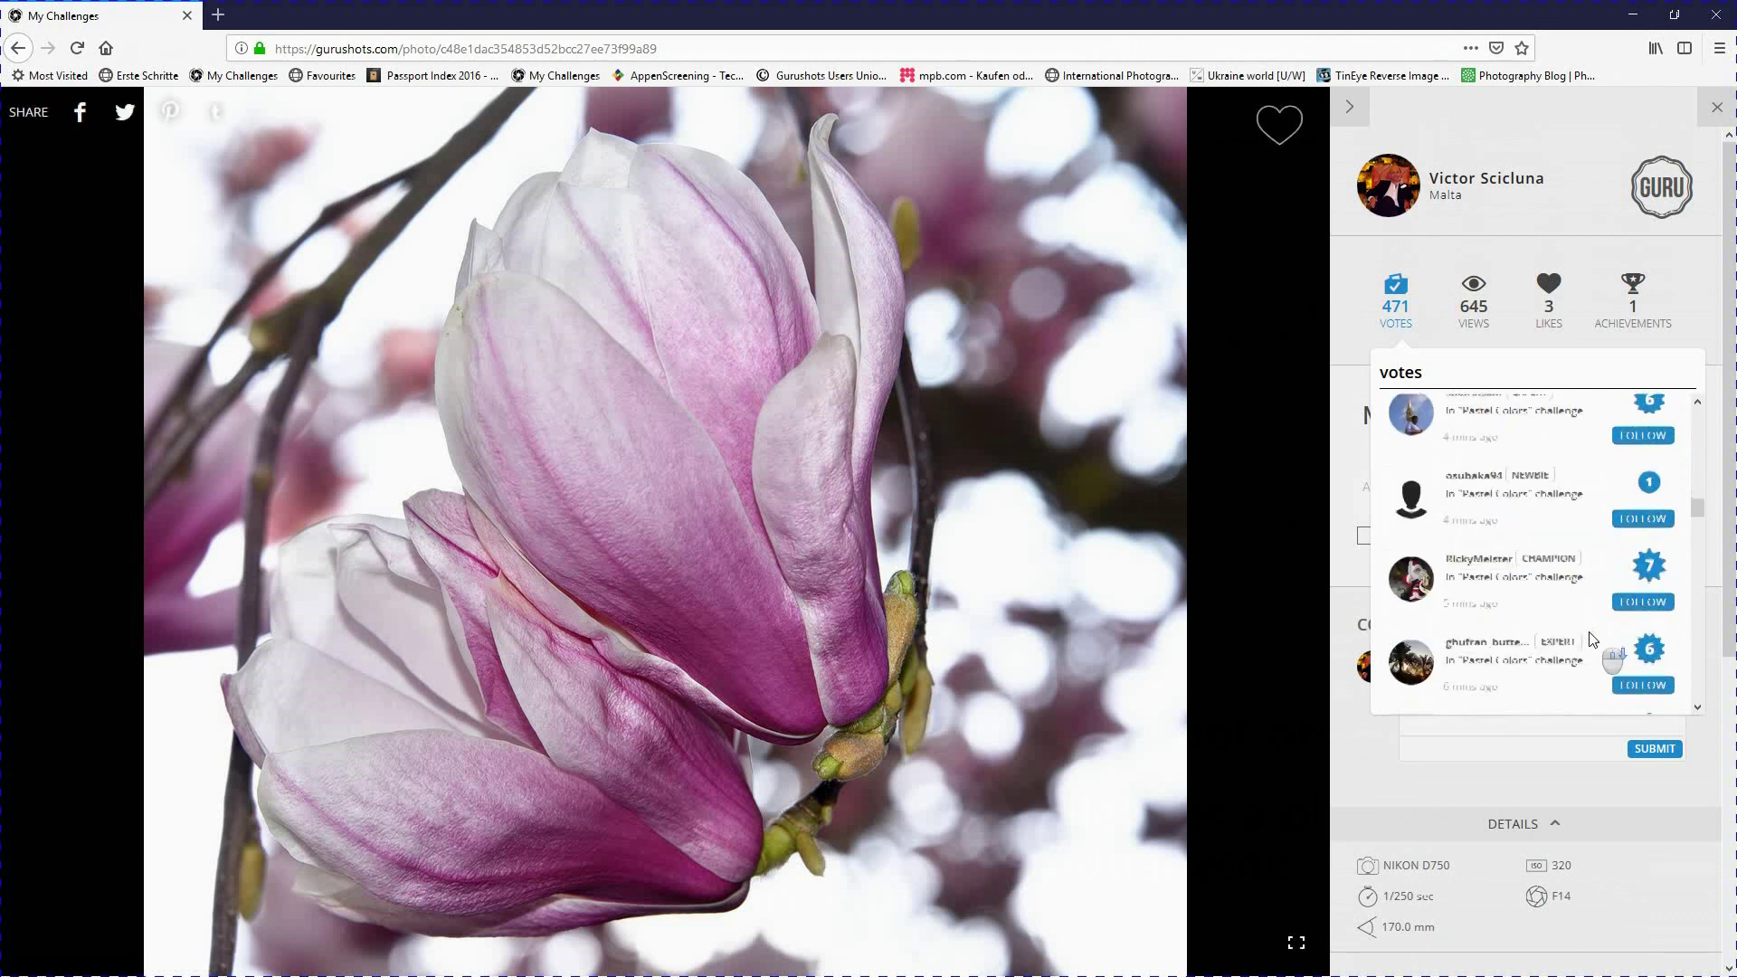
scroll(1590, 635, down, 4)
scroll(1590, 635, up, 12)
scroll(1592, 639, up, 4)
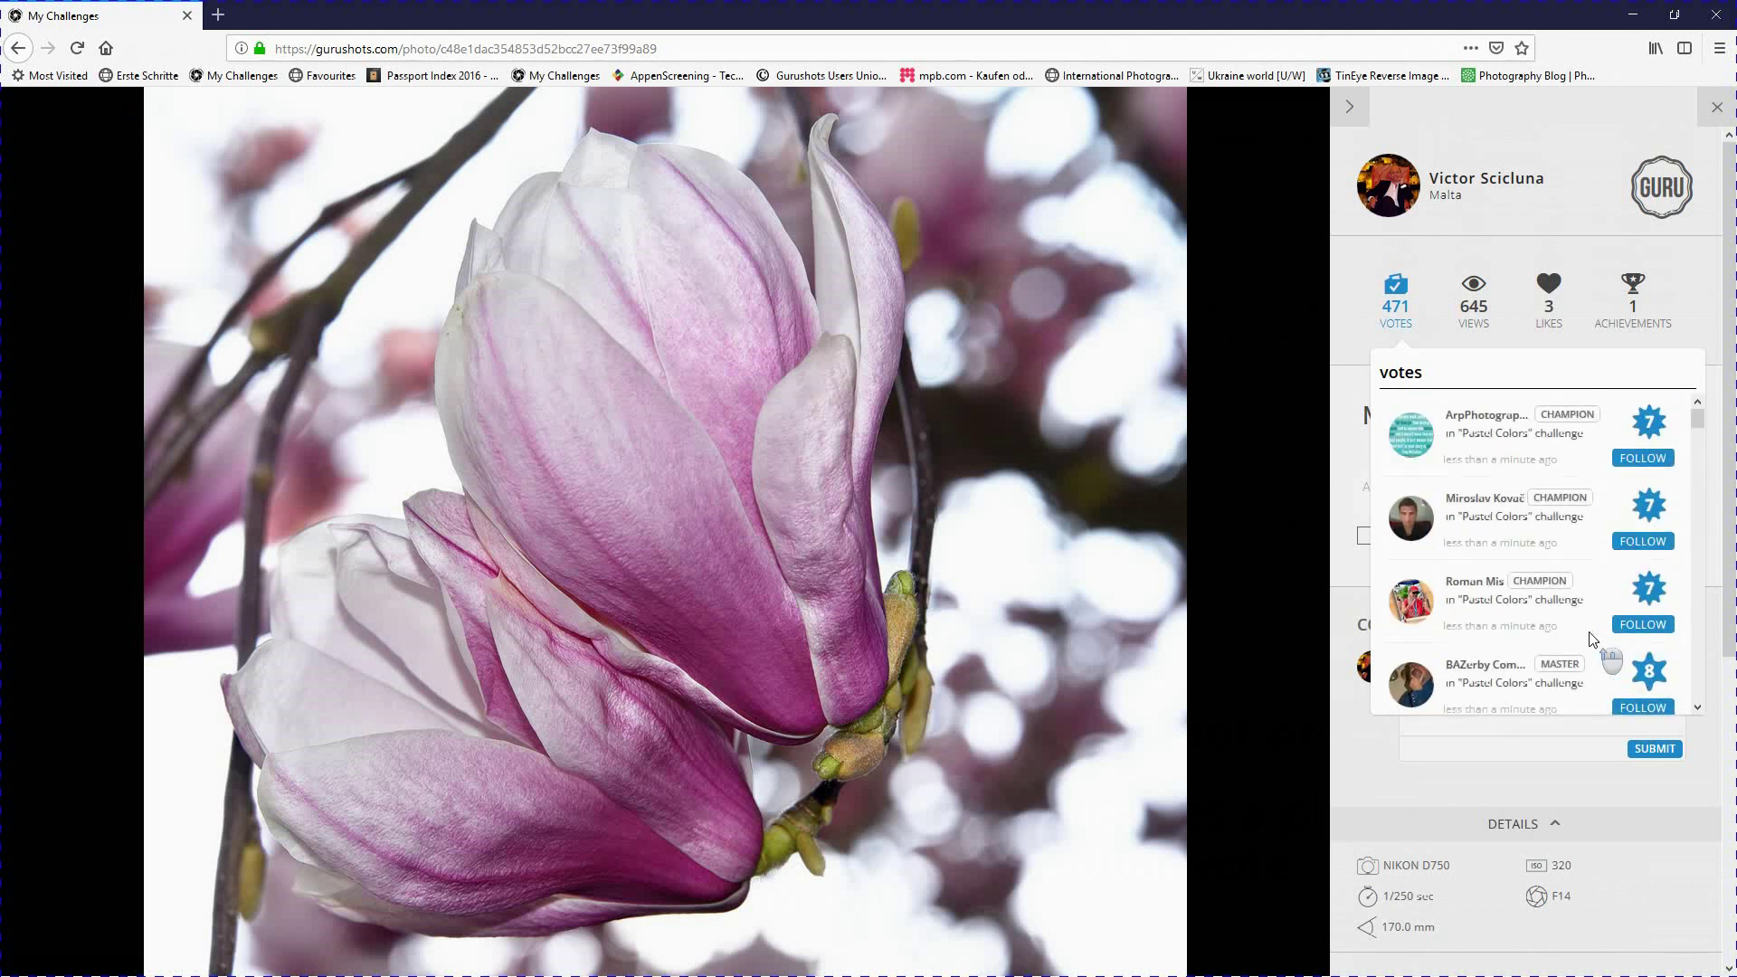
click(1718, 107)
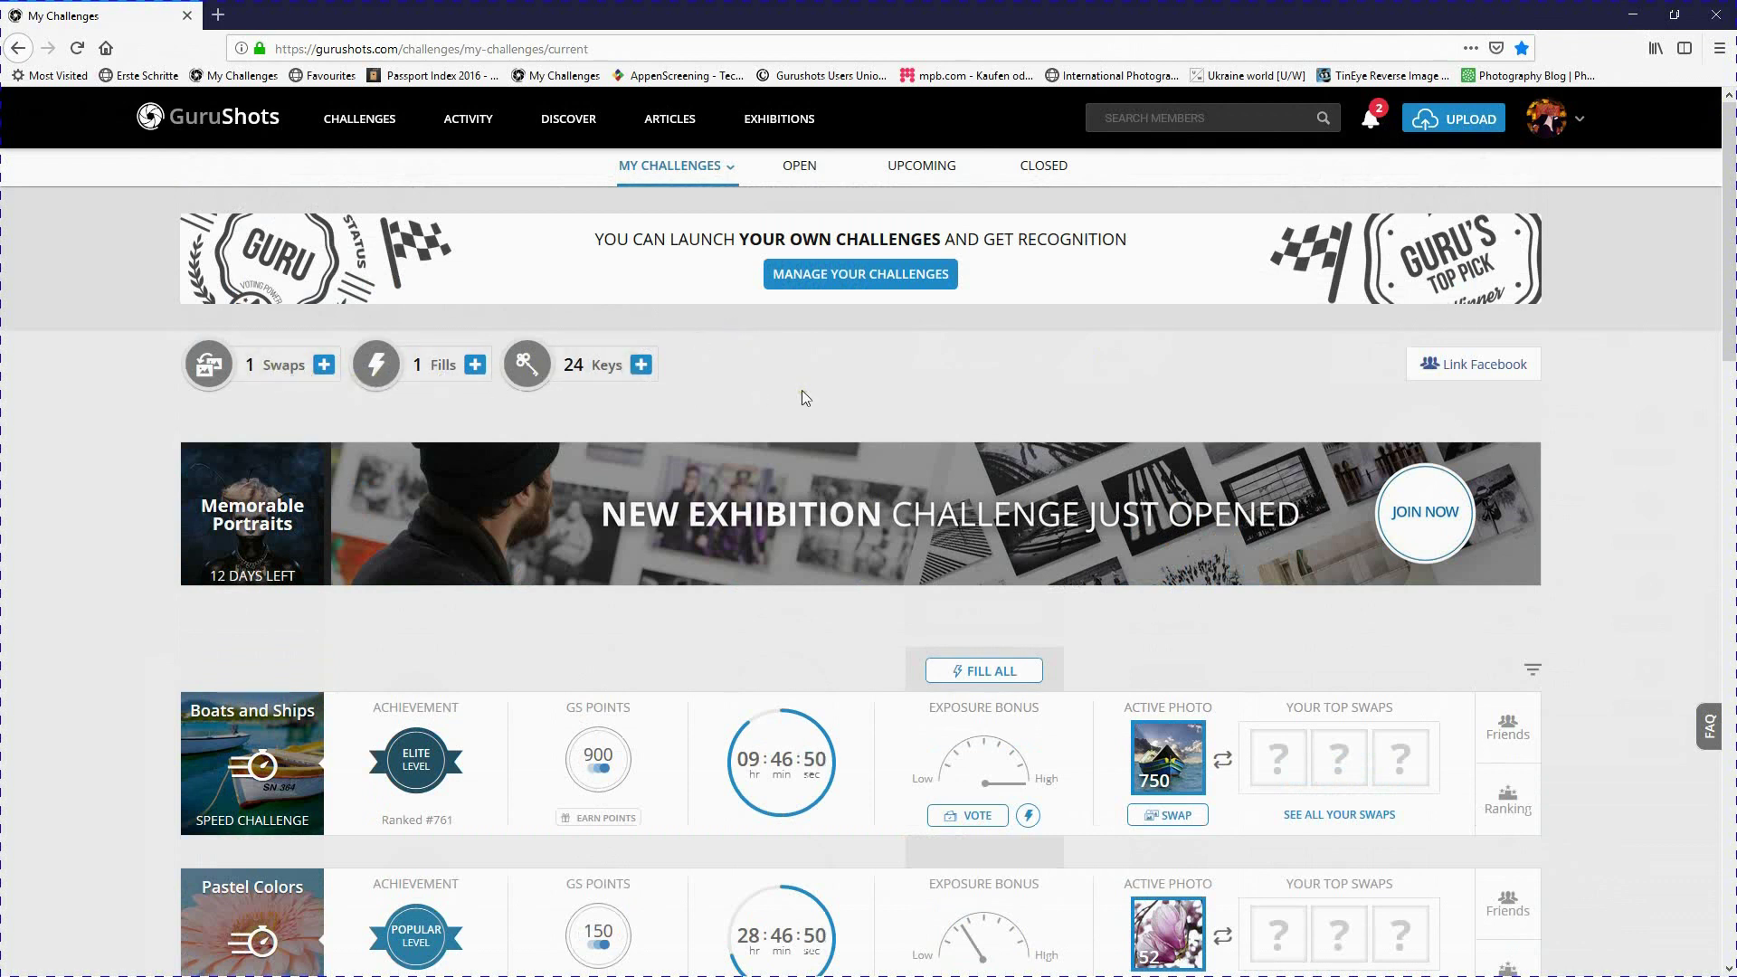
- Start a swap of the active photo in the Boats and Ships challenge, using the profile as the photo source
scroll(803, 396, down, 4)
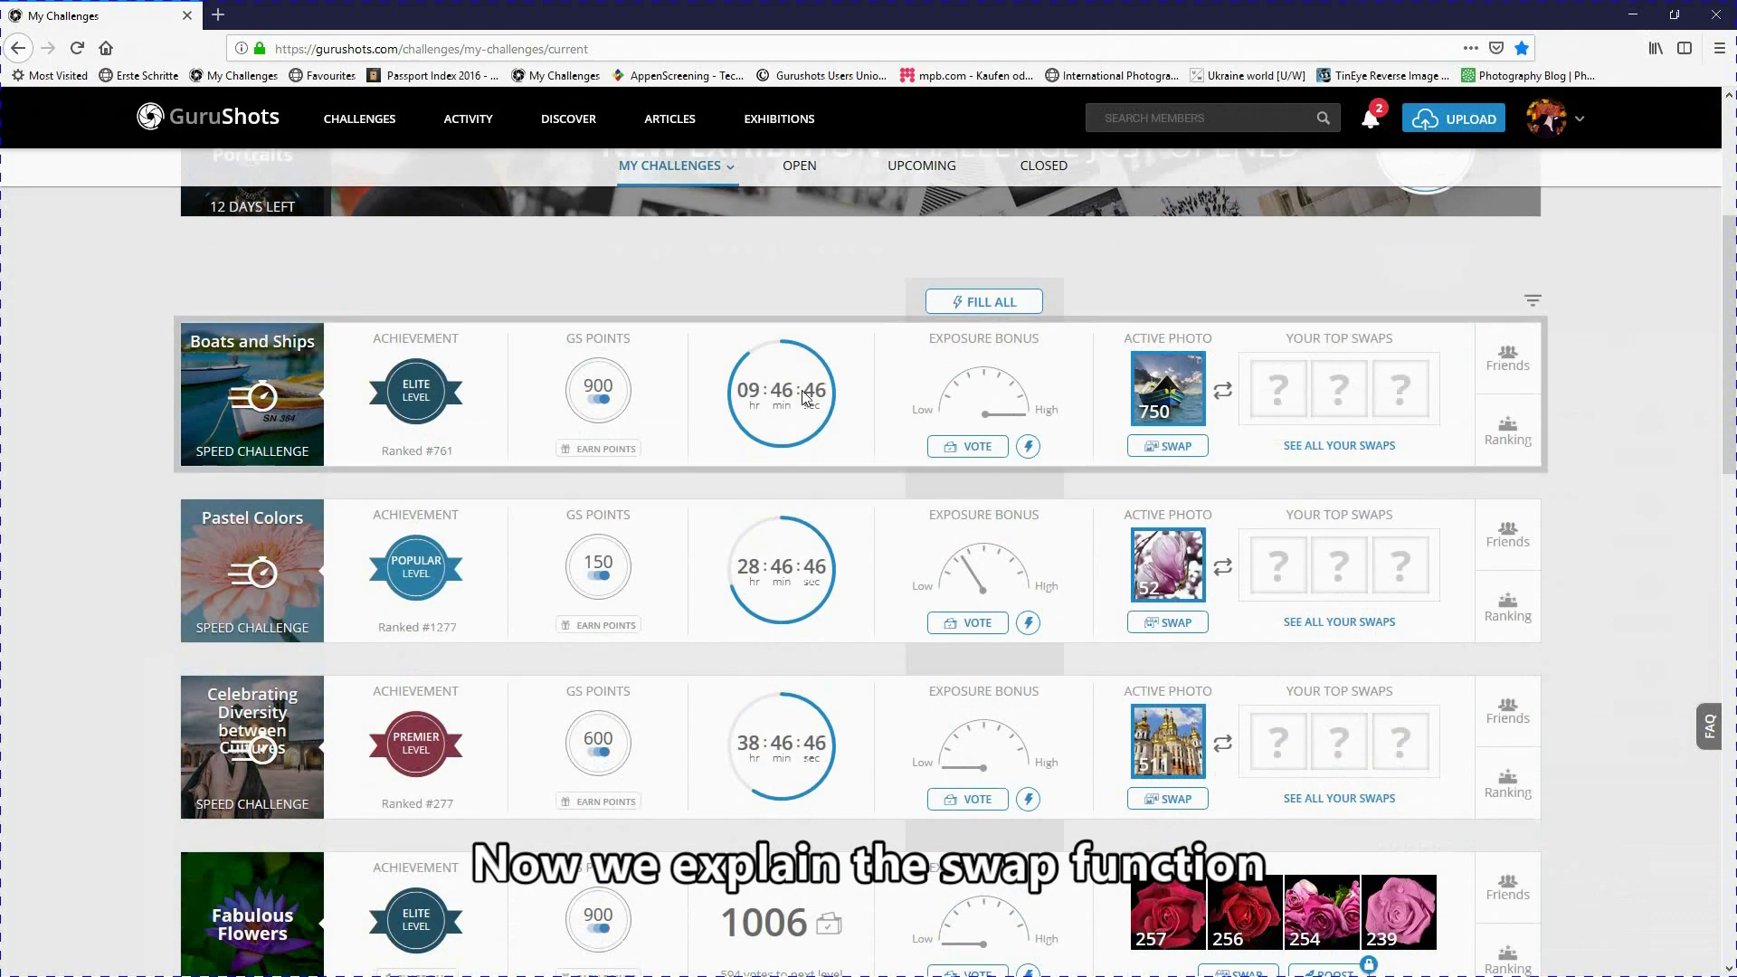
scroll(802, 389, down, 3)
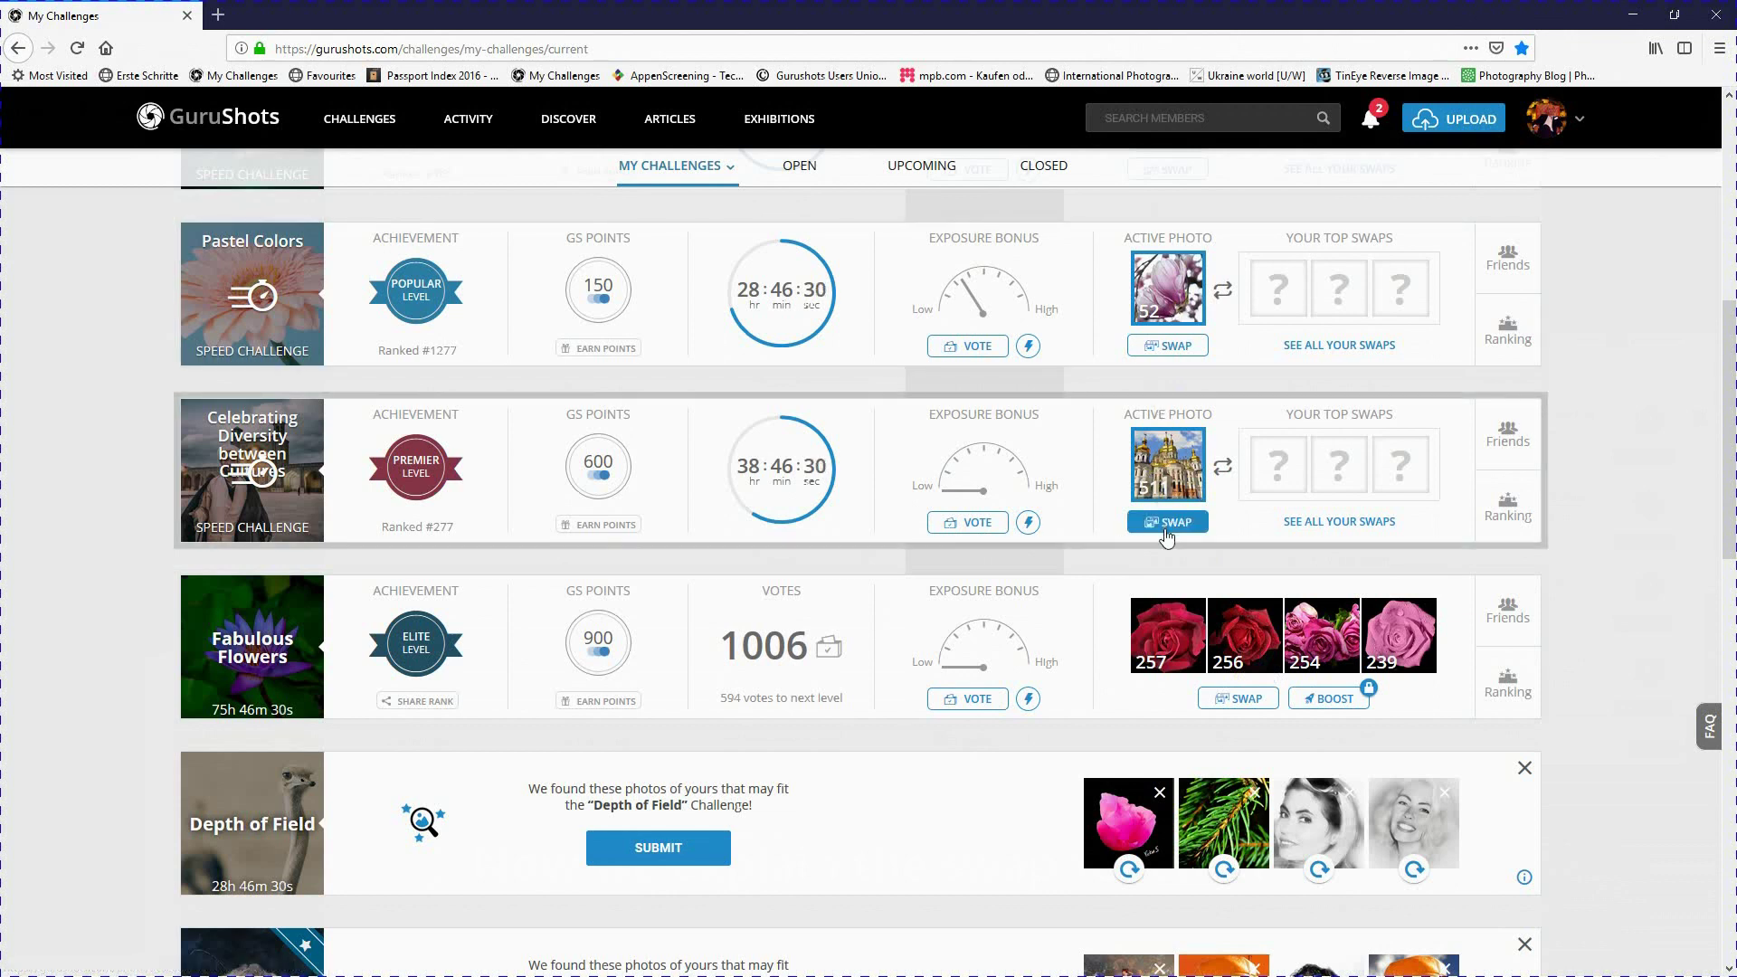
scroll(1167, 535, up, 5)
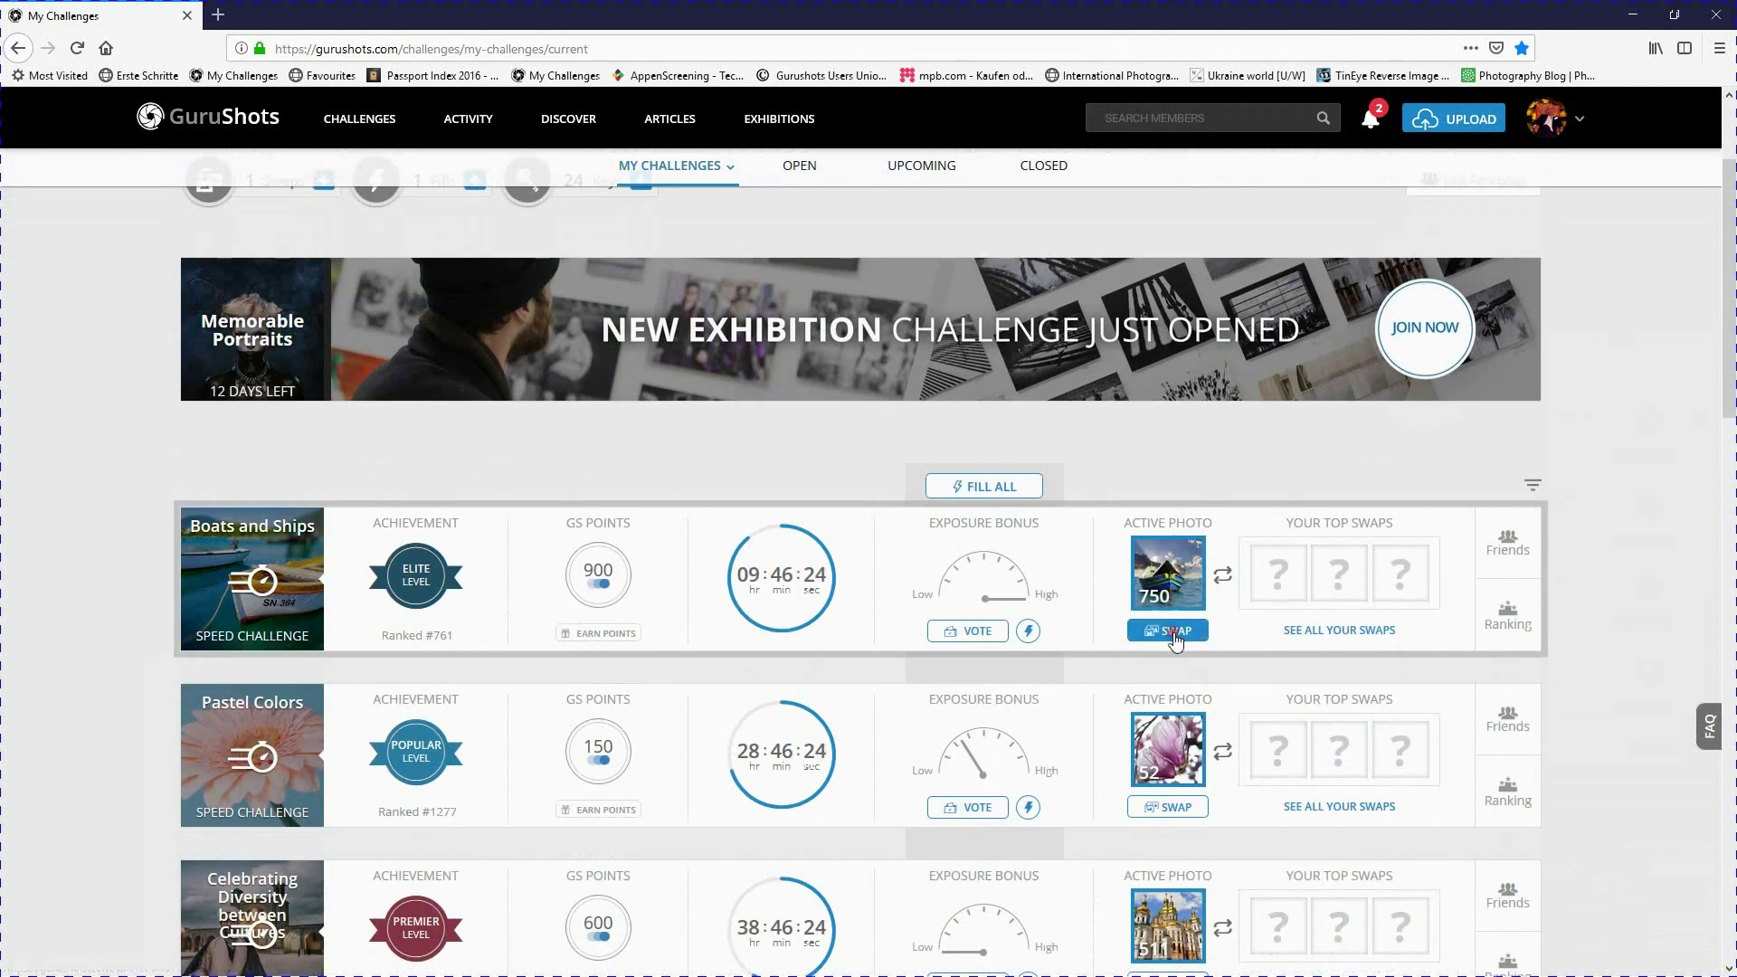
click(1173, 633)
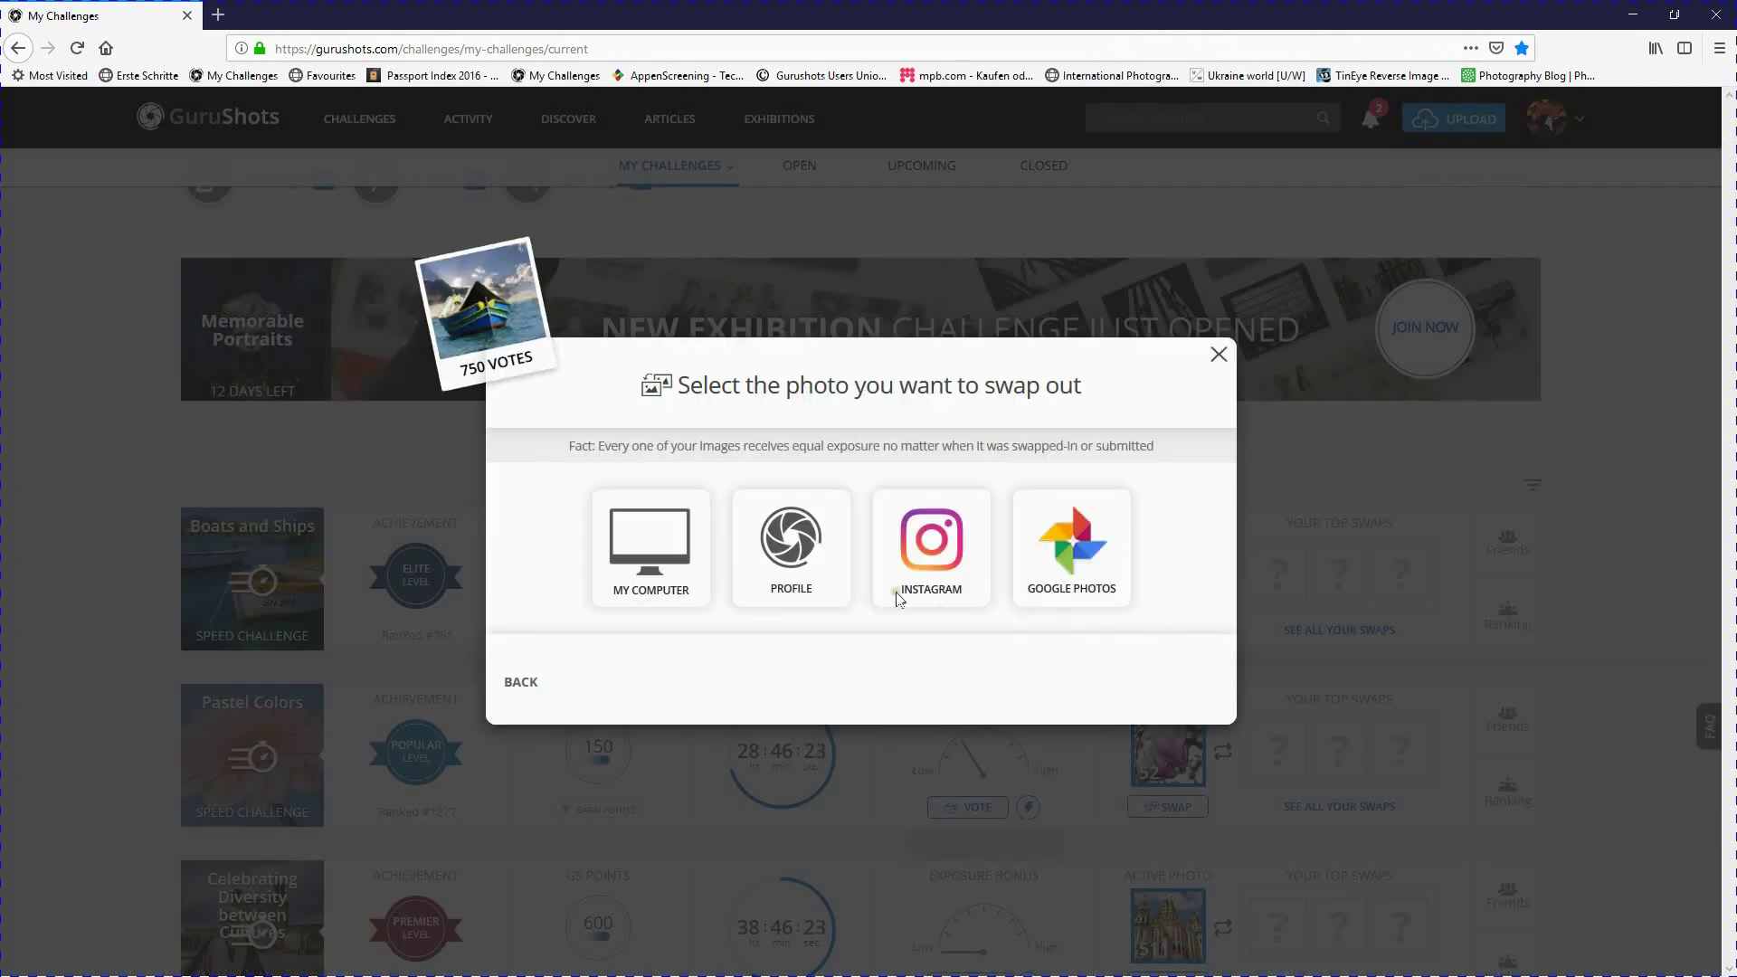
click(780, 549)
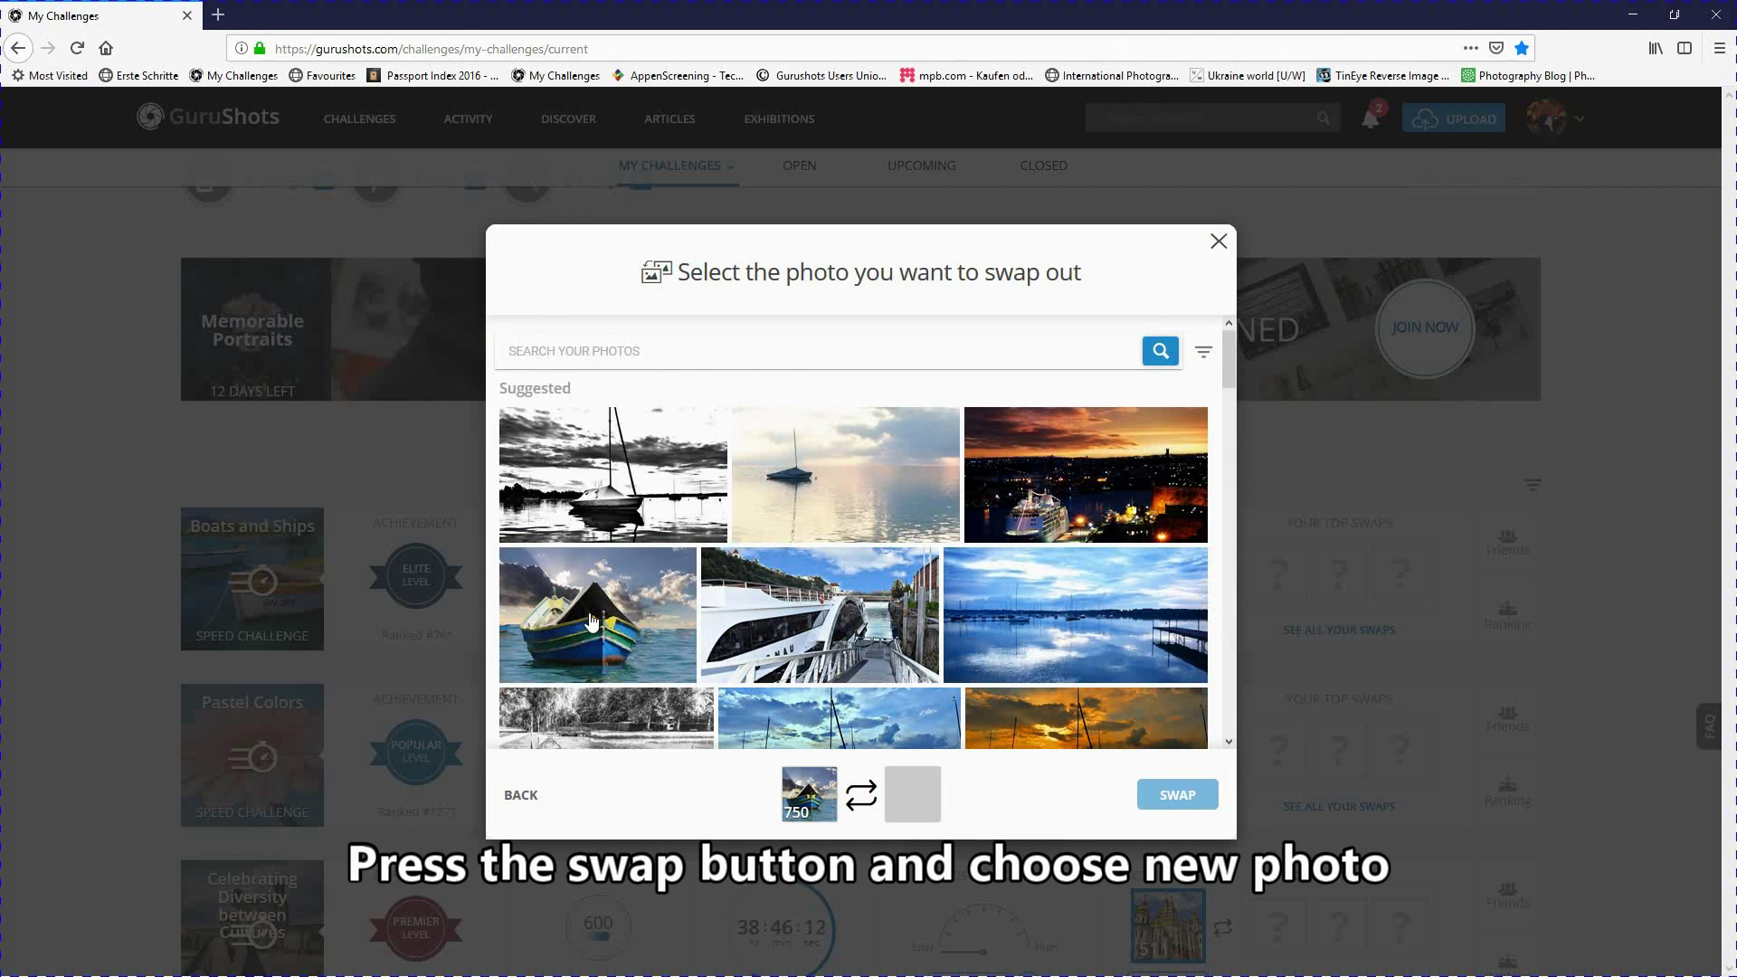
- Select the orange sunset sailboat photo as the replacement, and close the swap dialog without swapping
scroll(589, 620, down, 1)
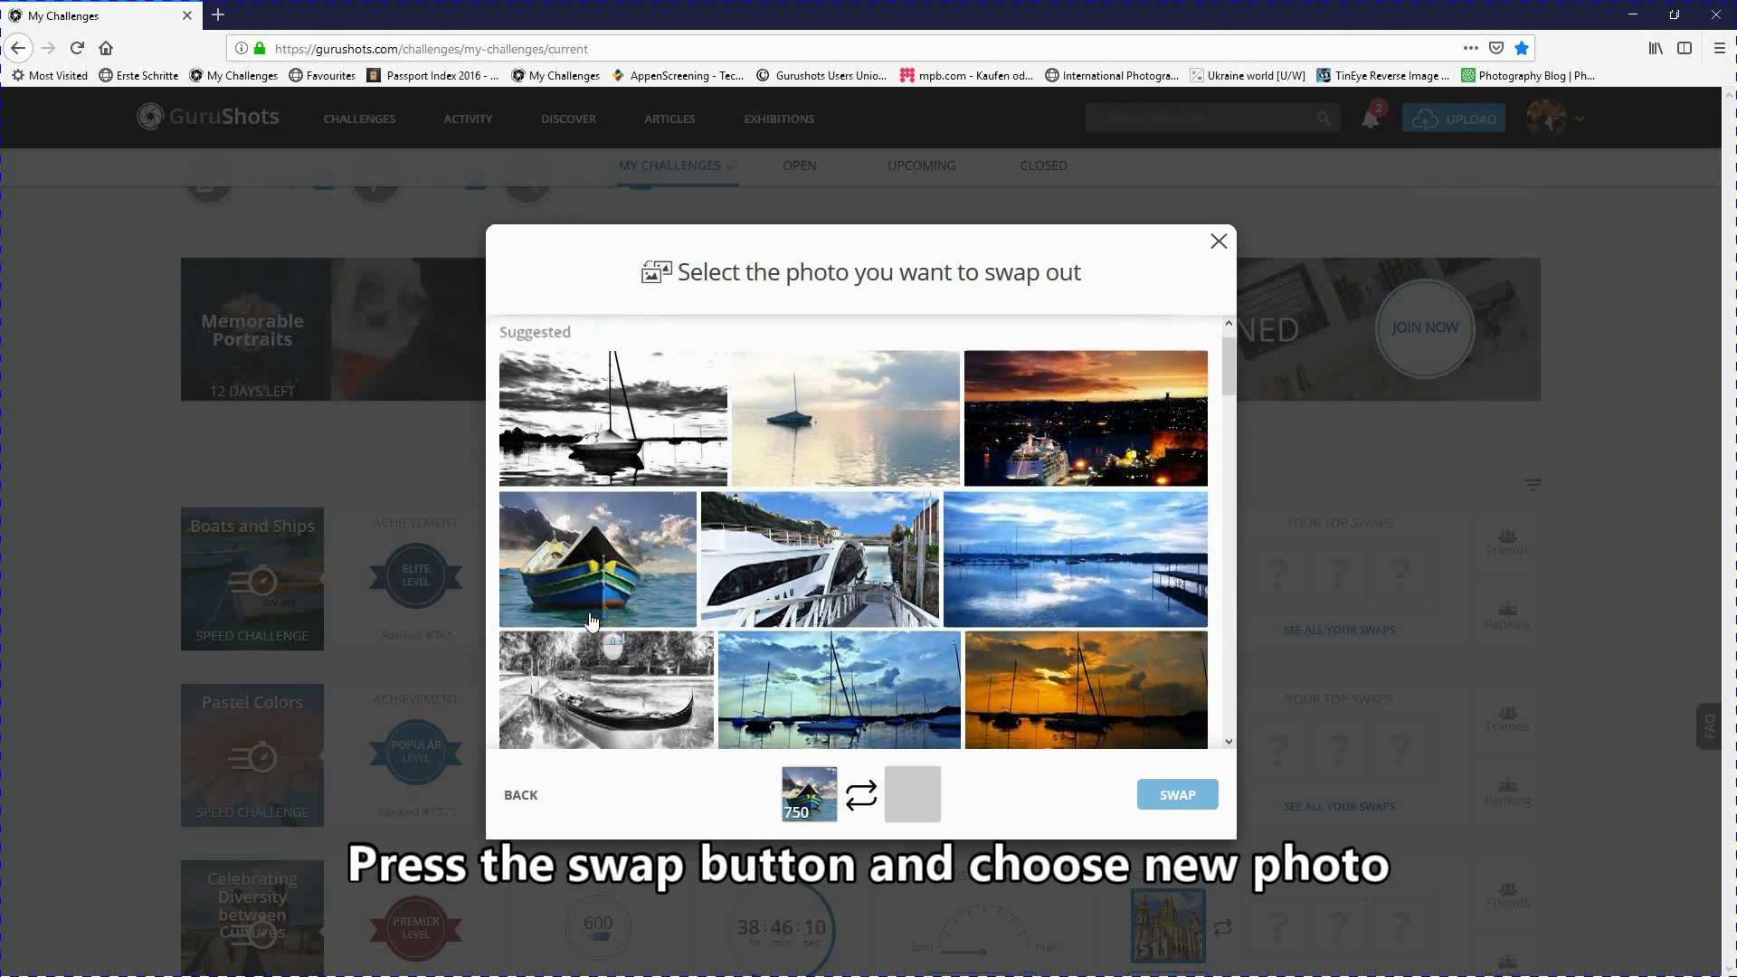
scroll(589, 620, down, 4)
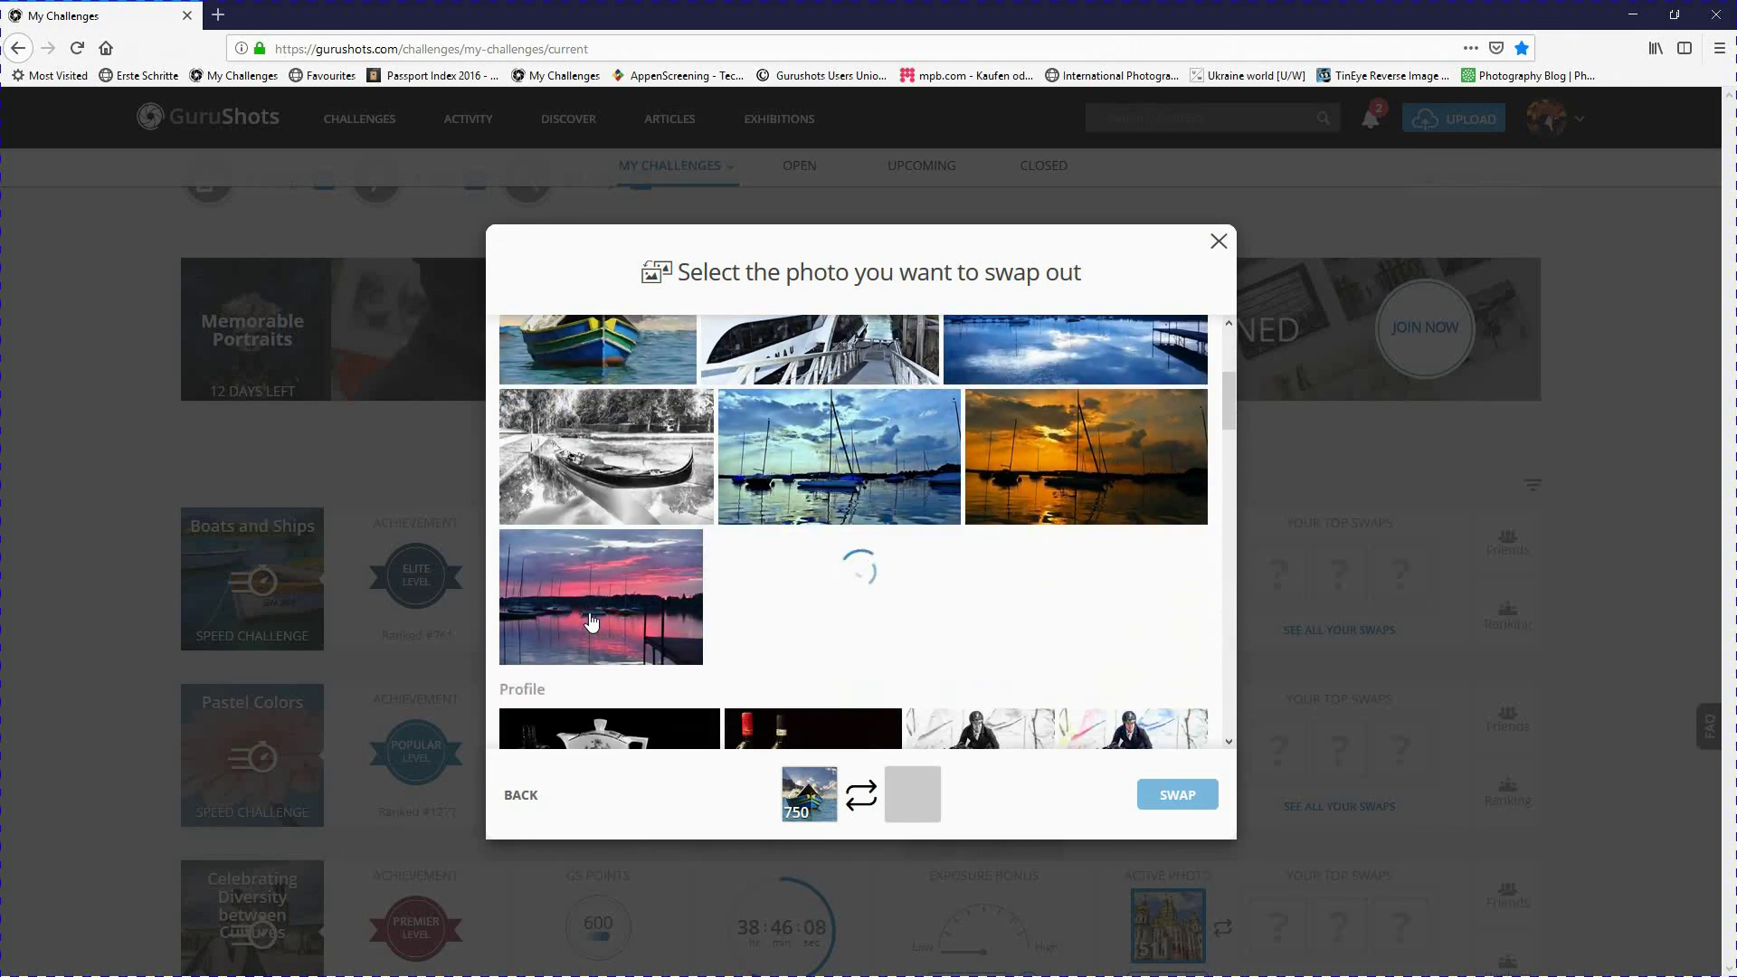
scroll(590, 620, up, 2)
scroll(590, 621, up, 4)
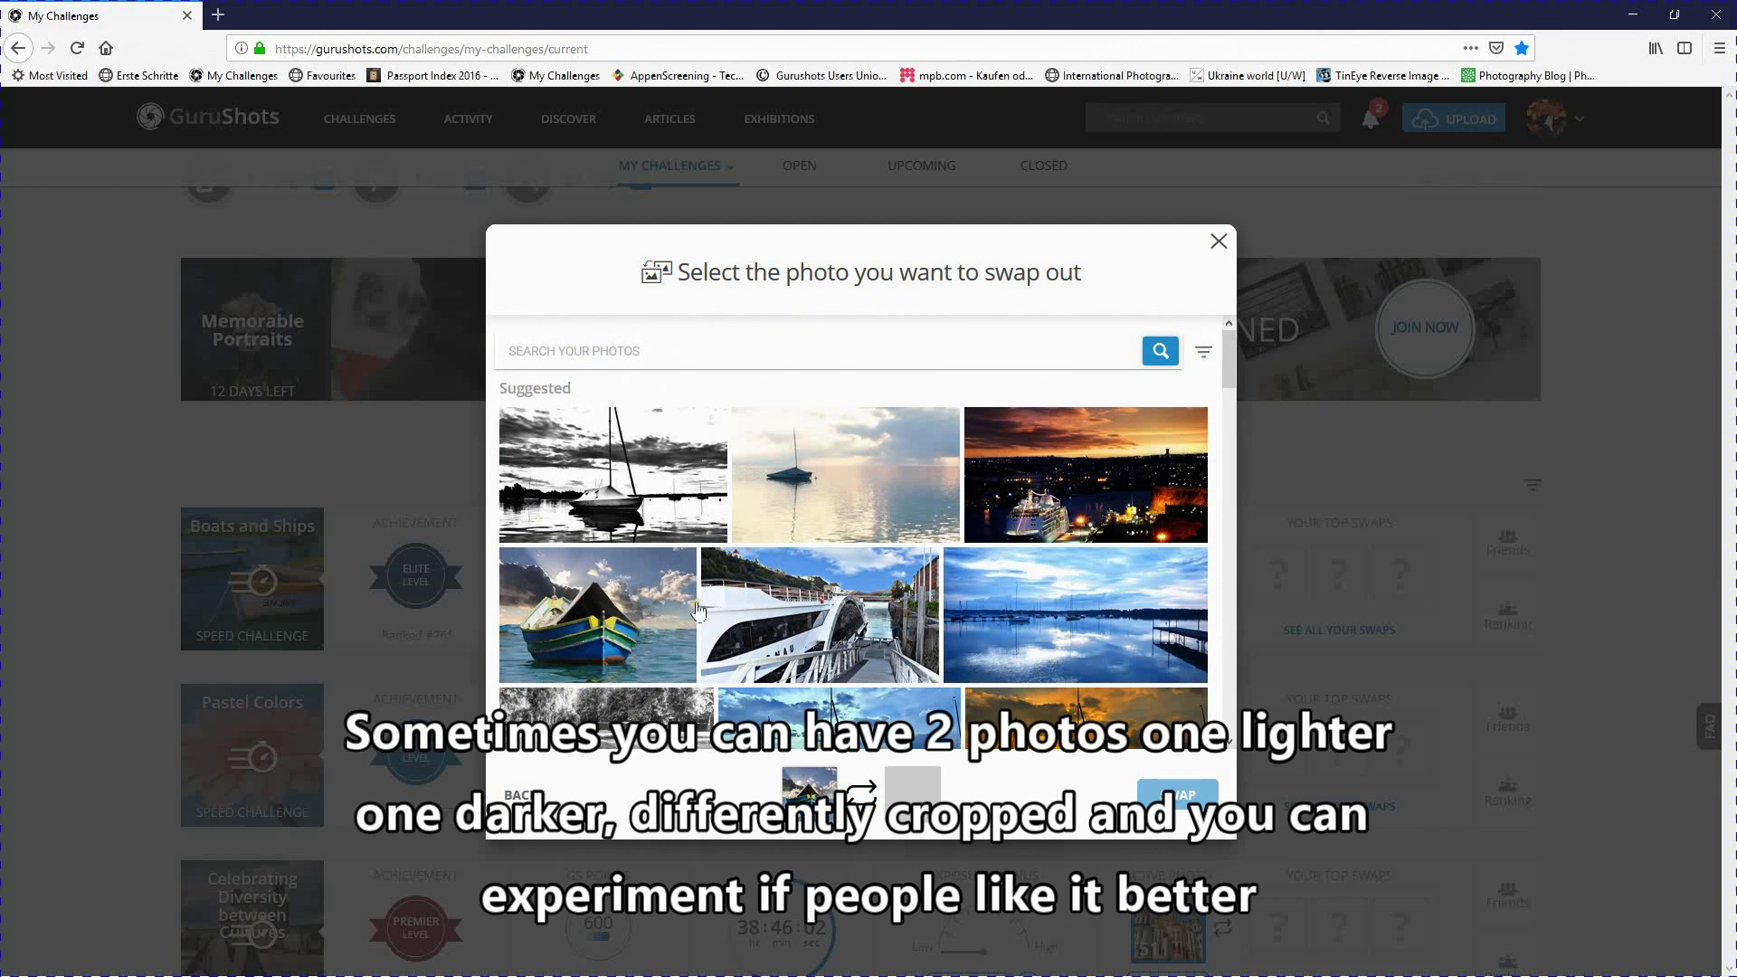
scroll(769, 606, down, 3)
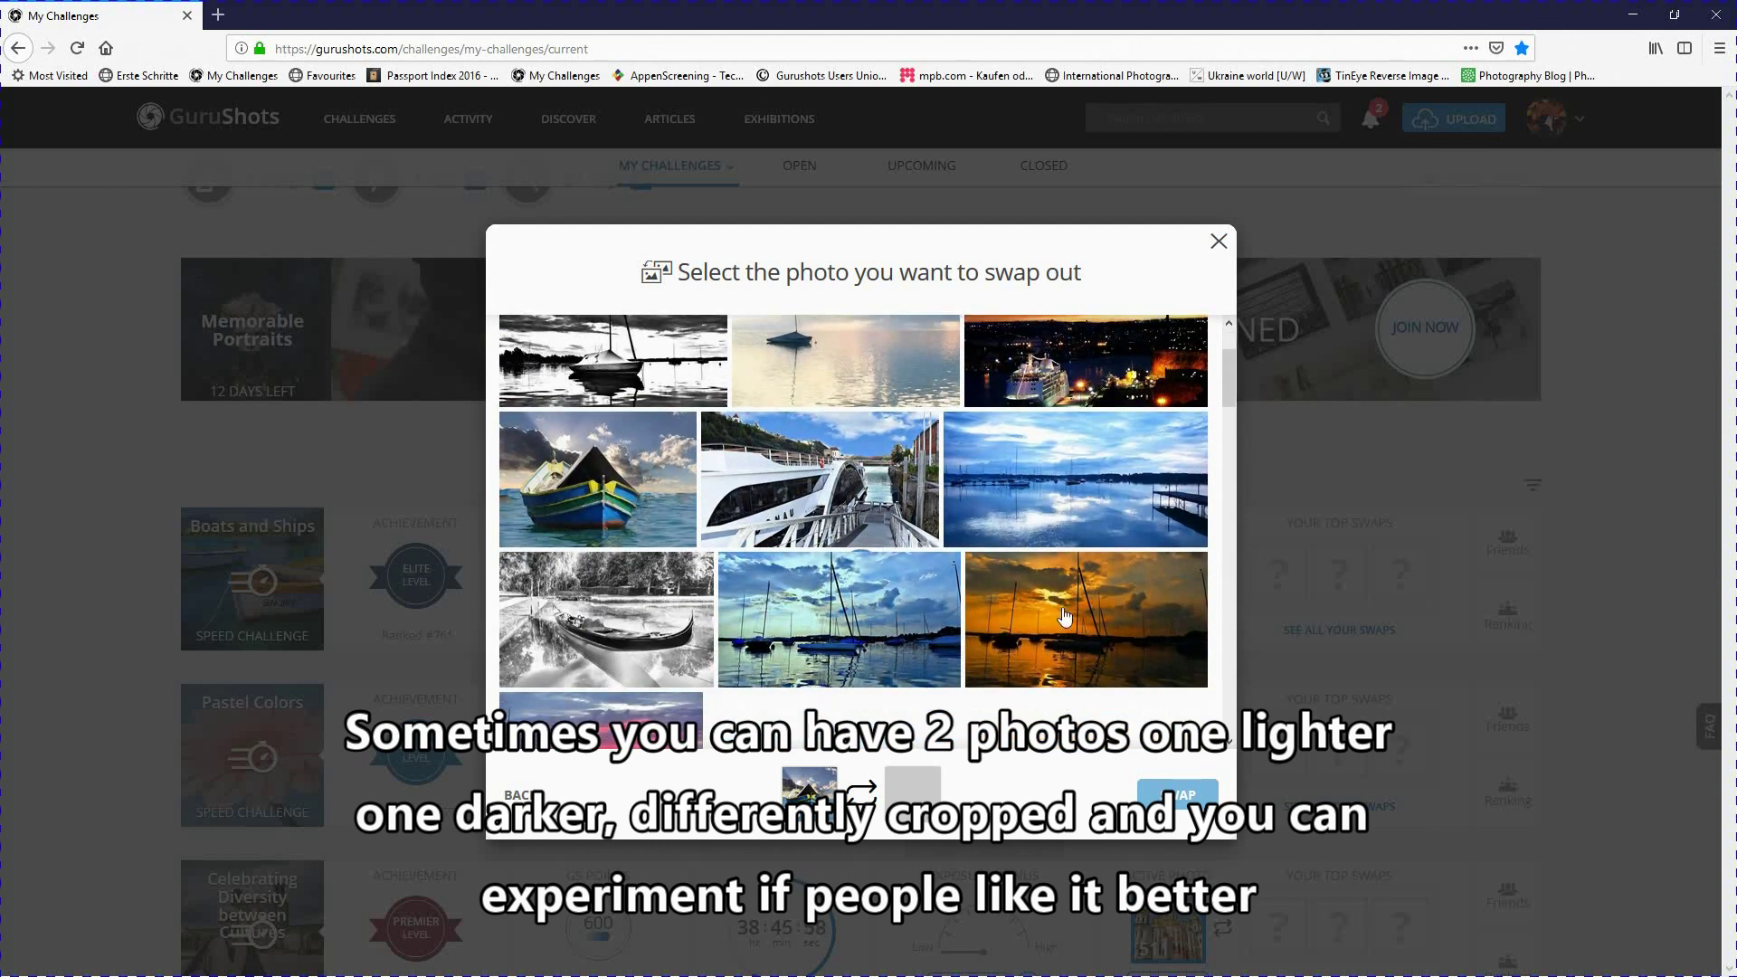
click(1065, 616)
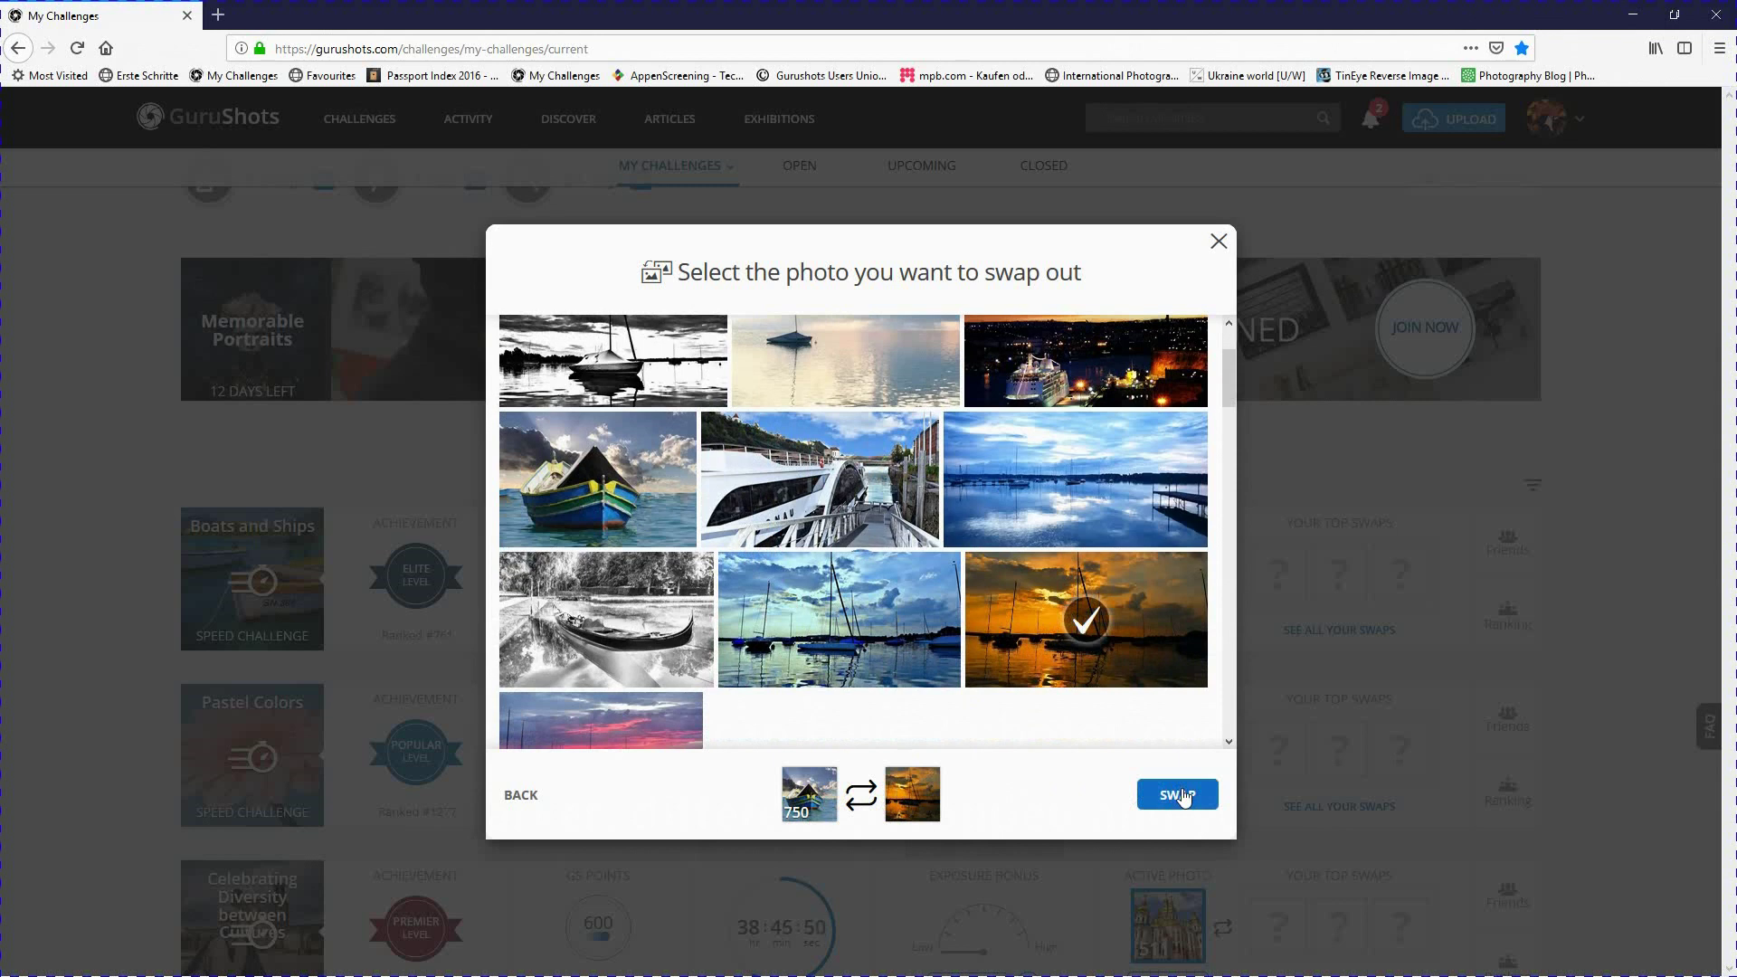
click(1218, 242)
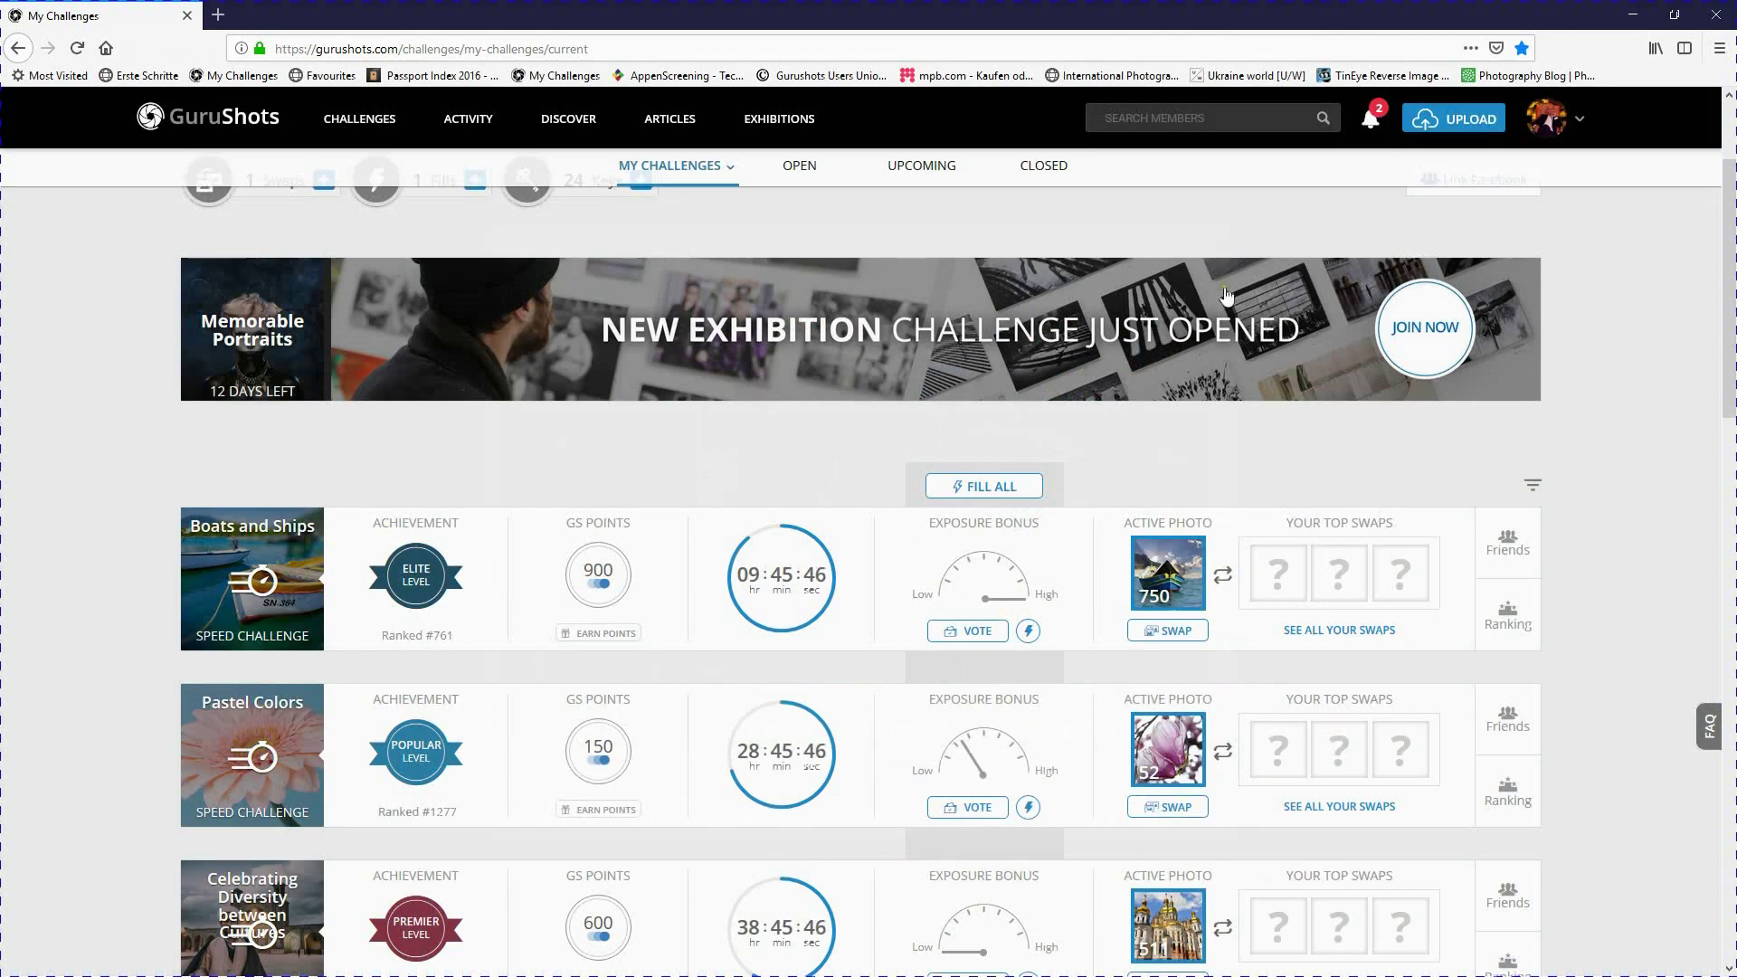
- Find the Amazing Aircrafts challenge among the open challenges, and unlock it with one key
scroll(1216, 386, down, 2)
scroll(1216, 386, up, 4)
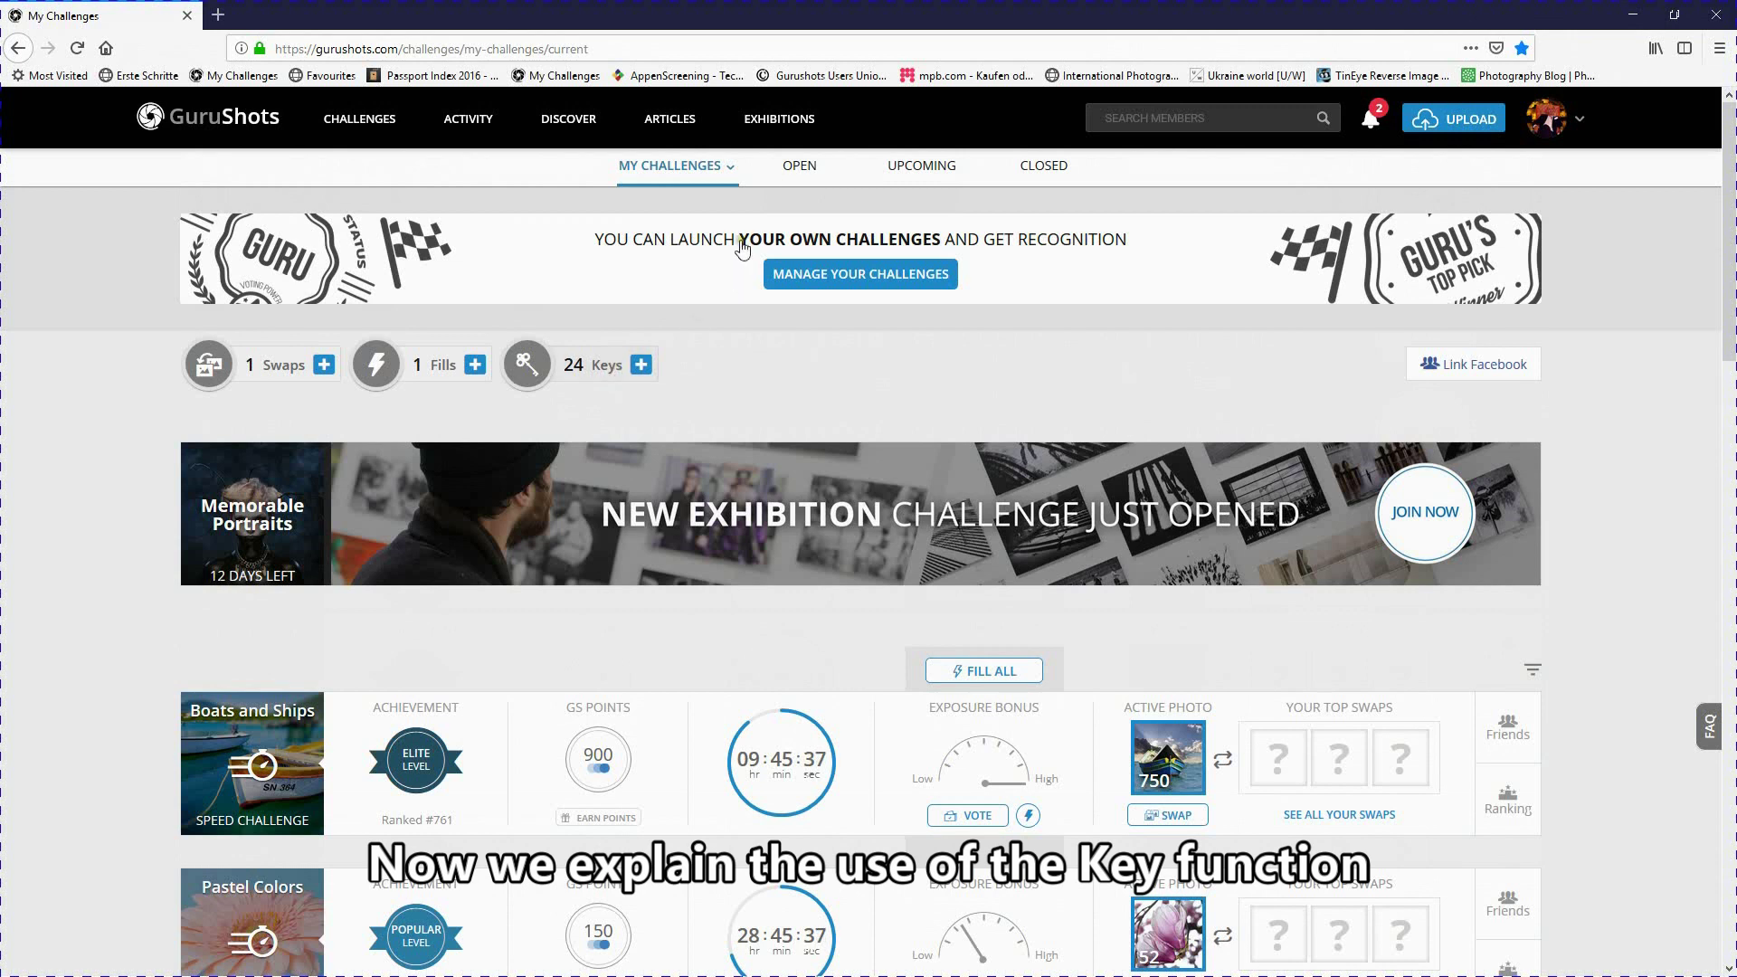
click(796, 168)
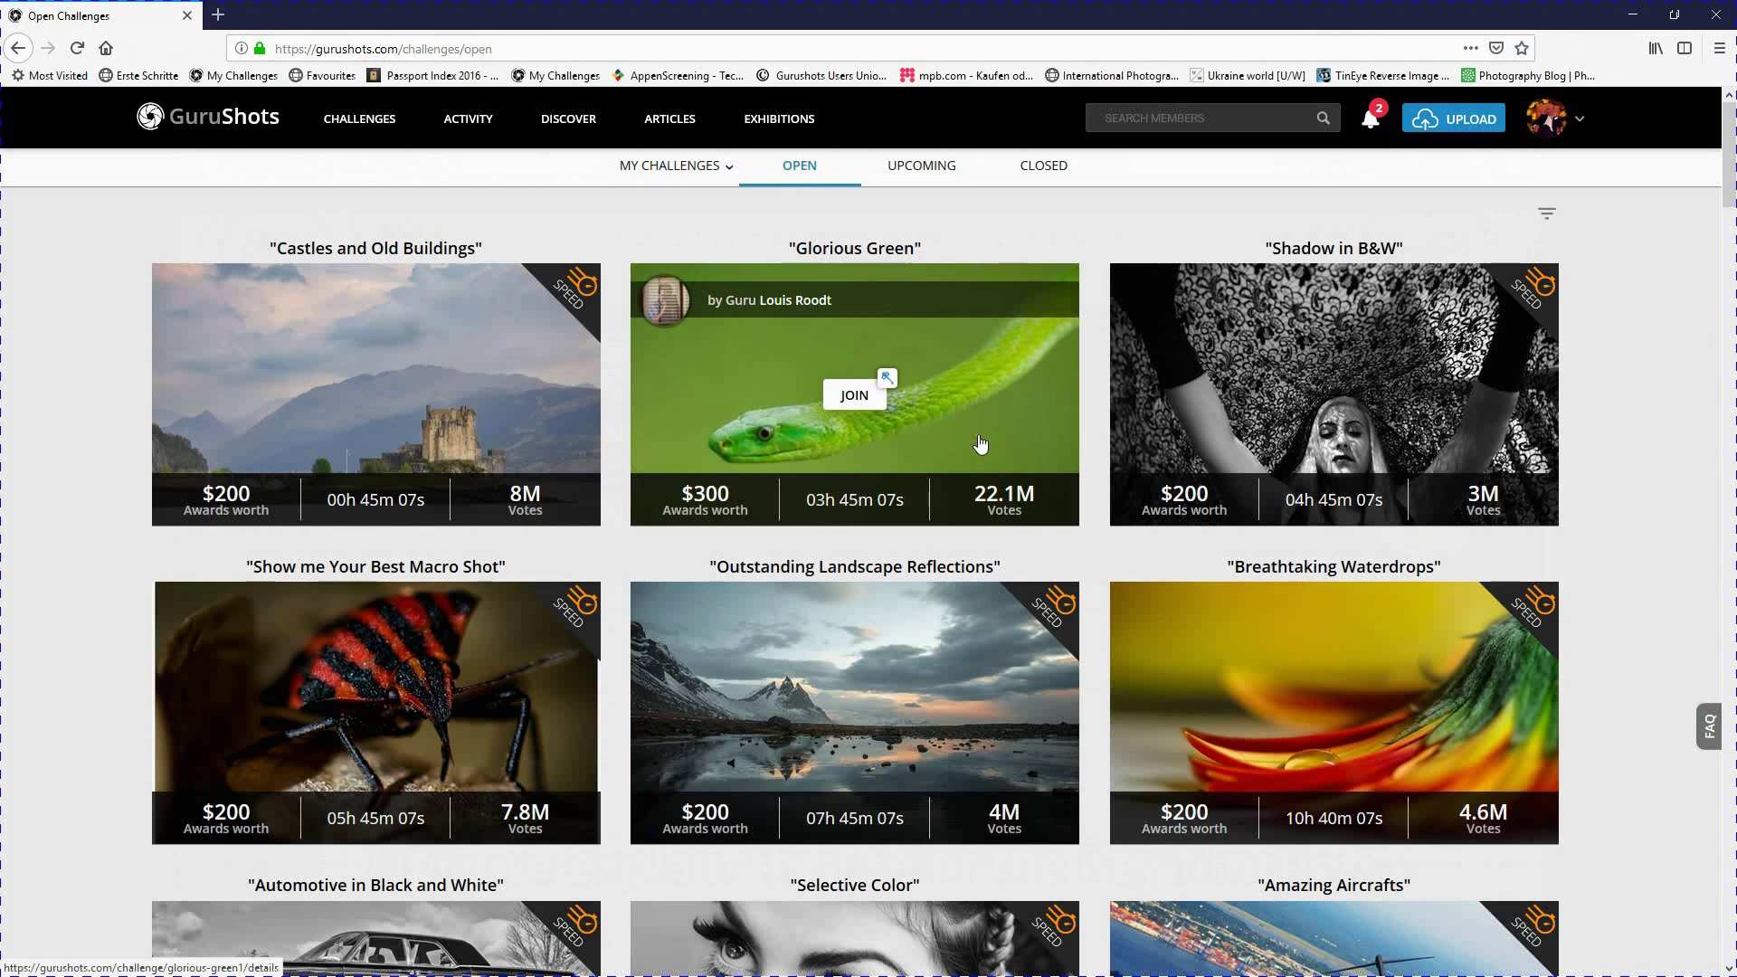
scroll(980, 442, down, 2)
scroll(980, 442, down, 4)
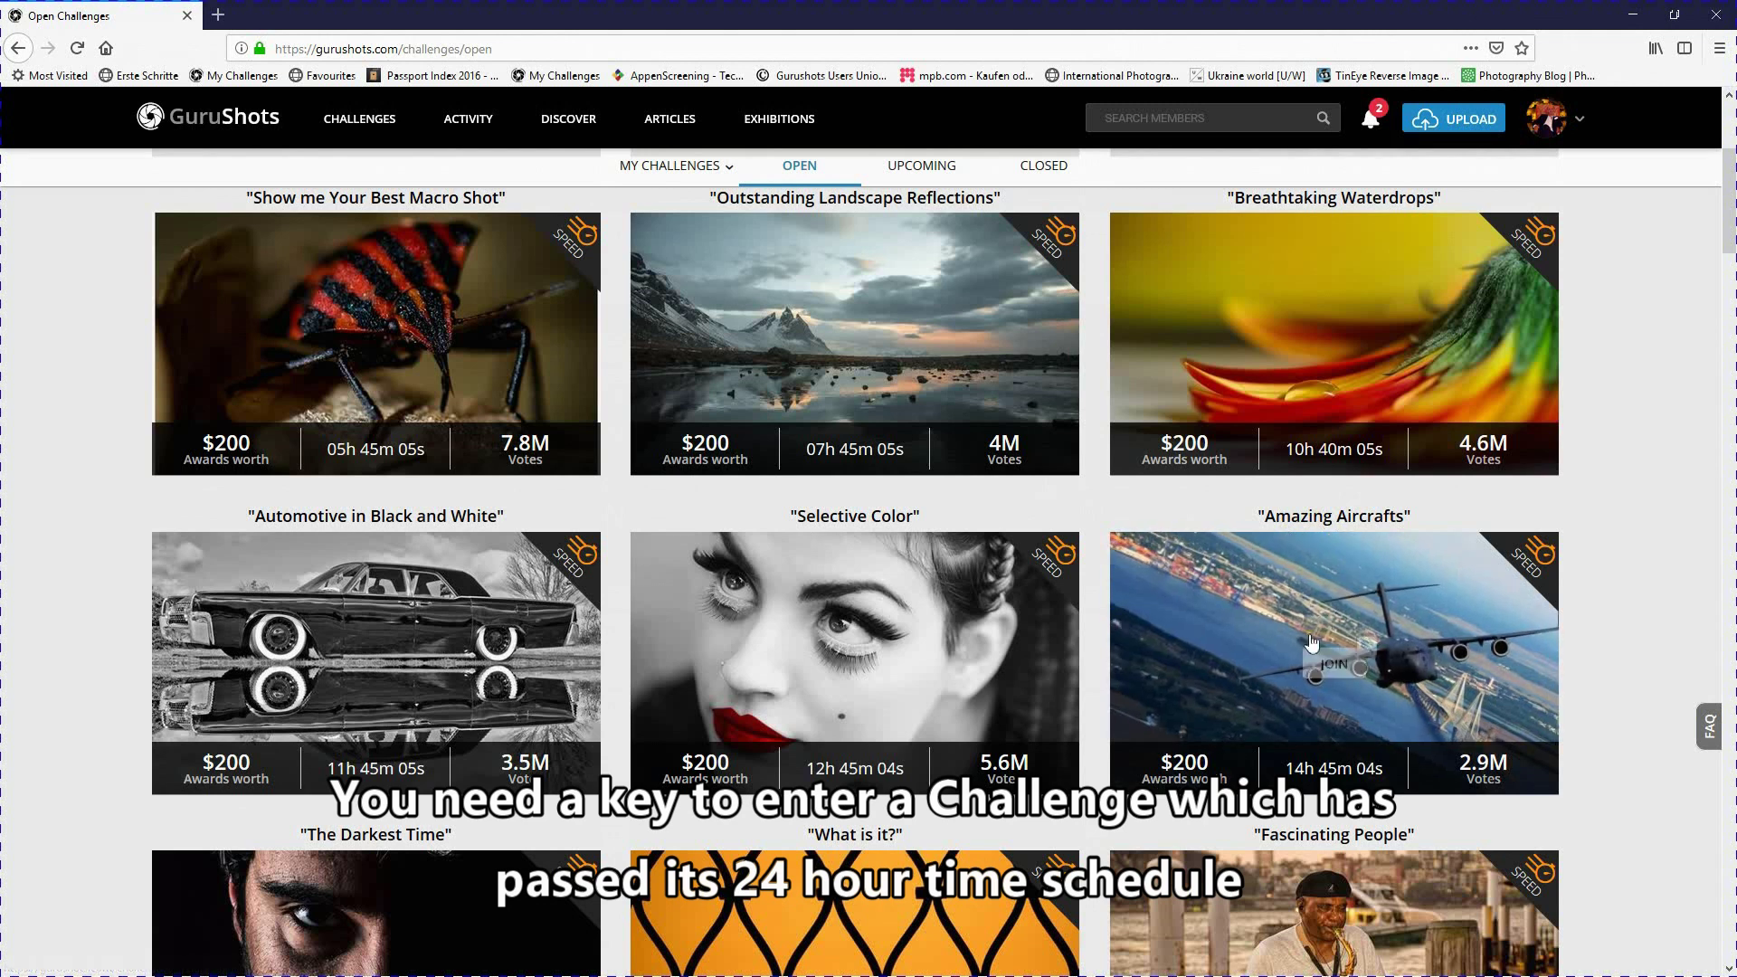
mouse_move(1316, 767)
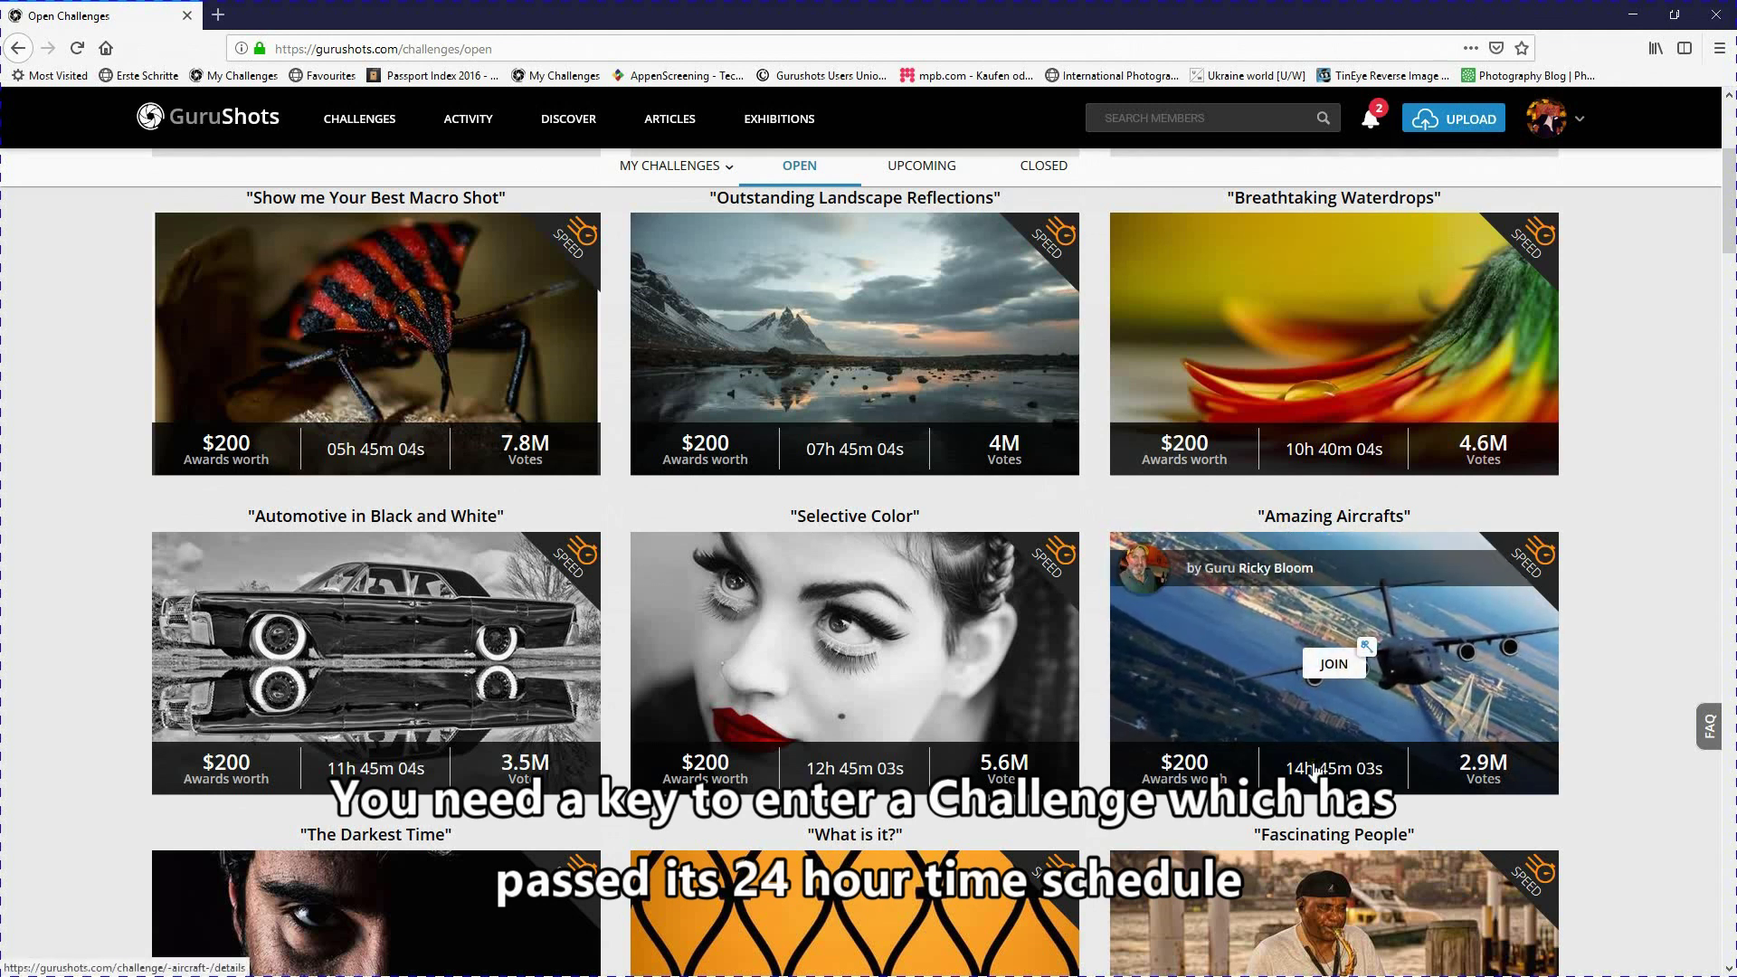
click(1342, 676)
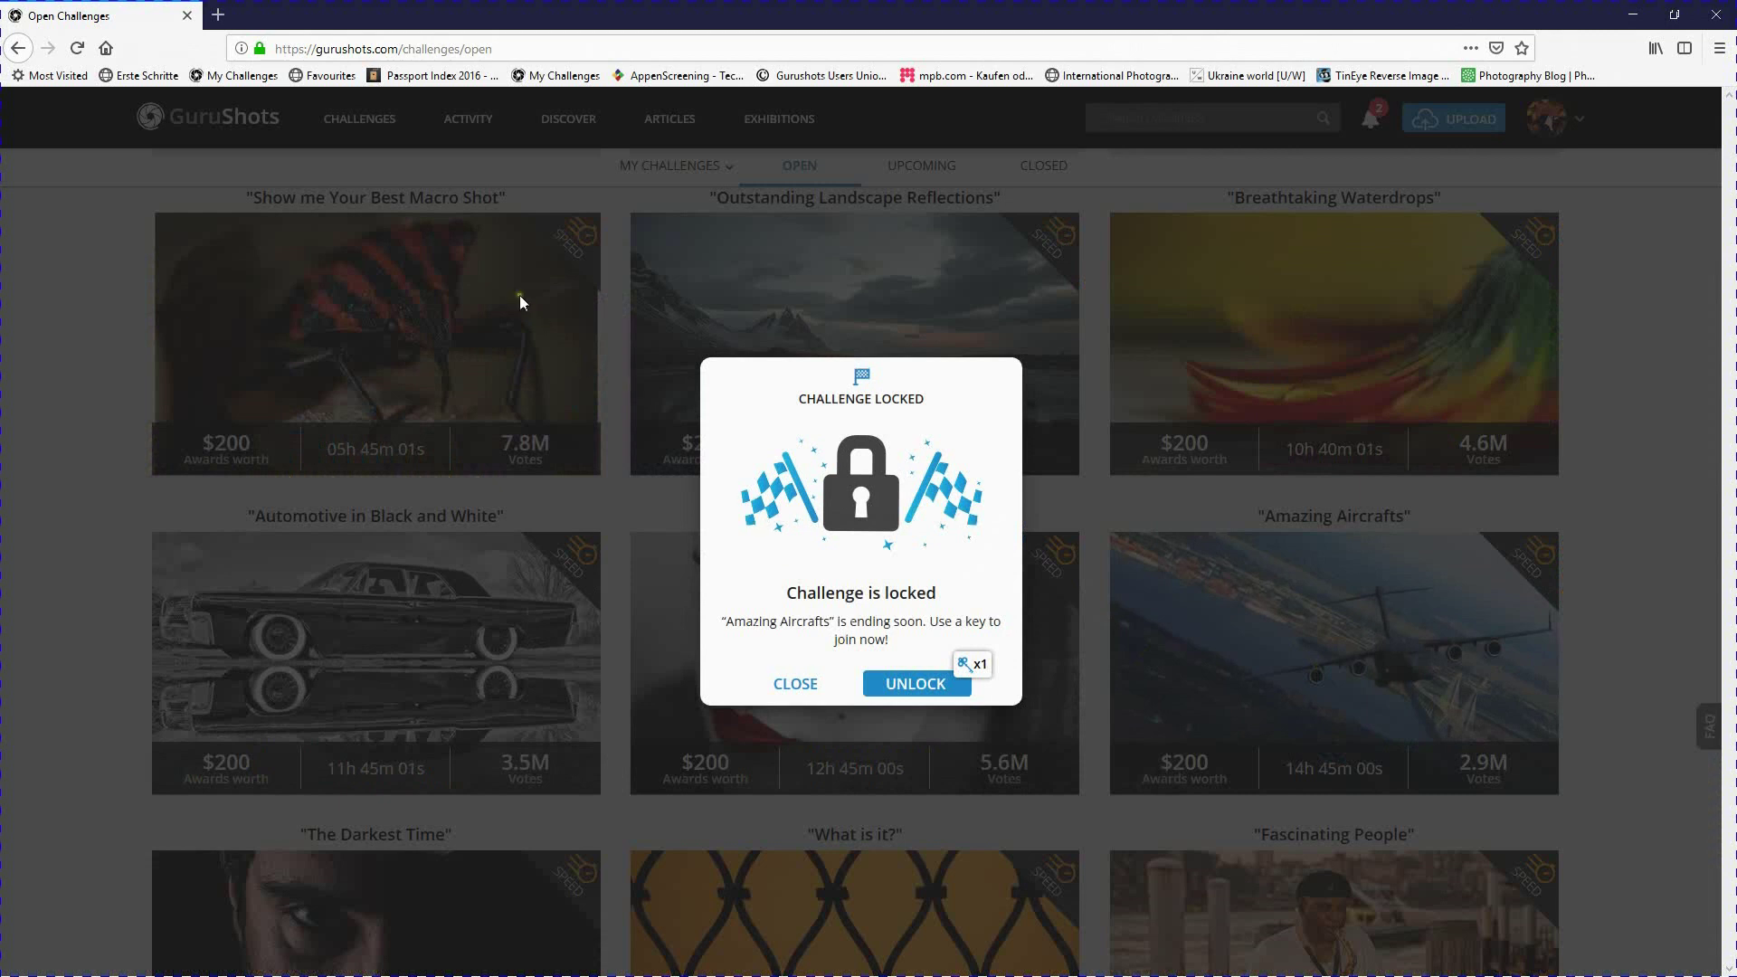
click(910, 691)
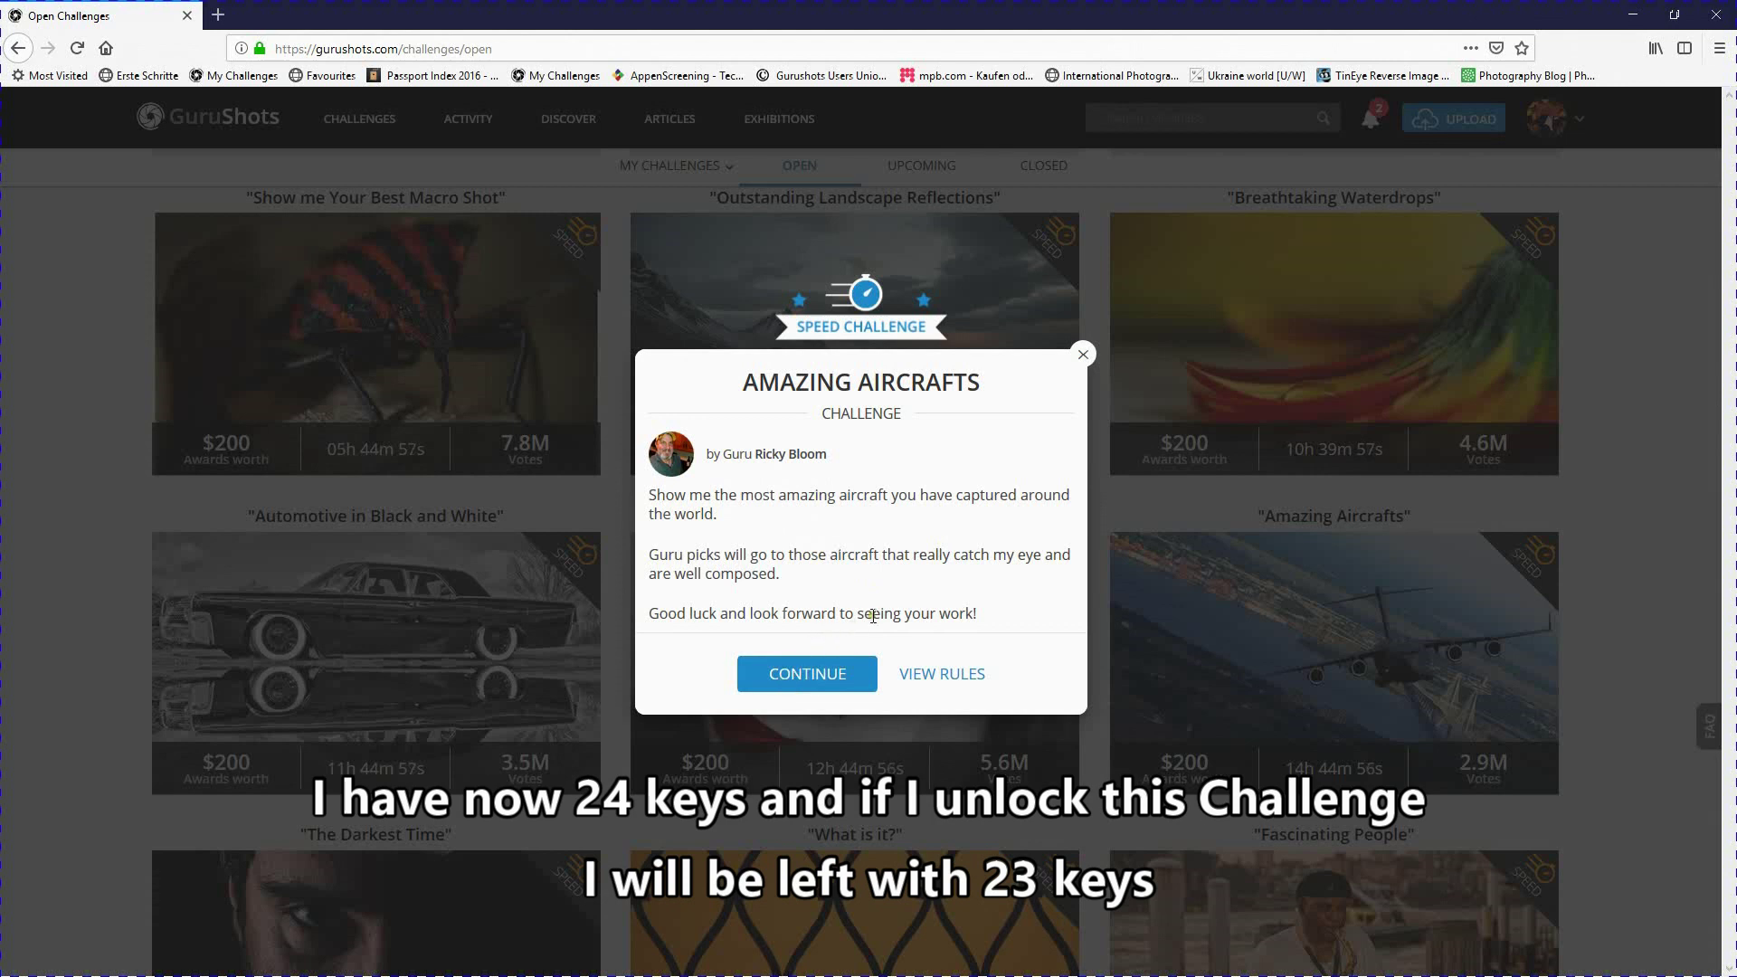
- Continue to the photo upload for Amazing Aircrafts, and search the profile photos for the label "airplane"
click(805, 692)
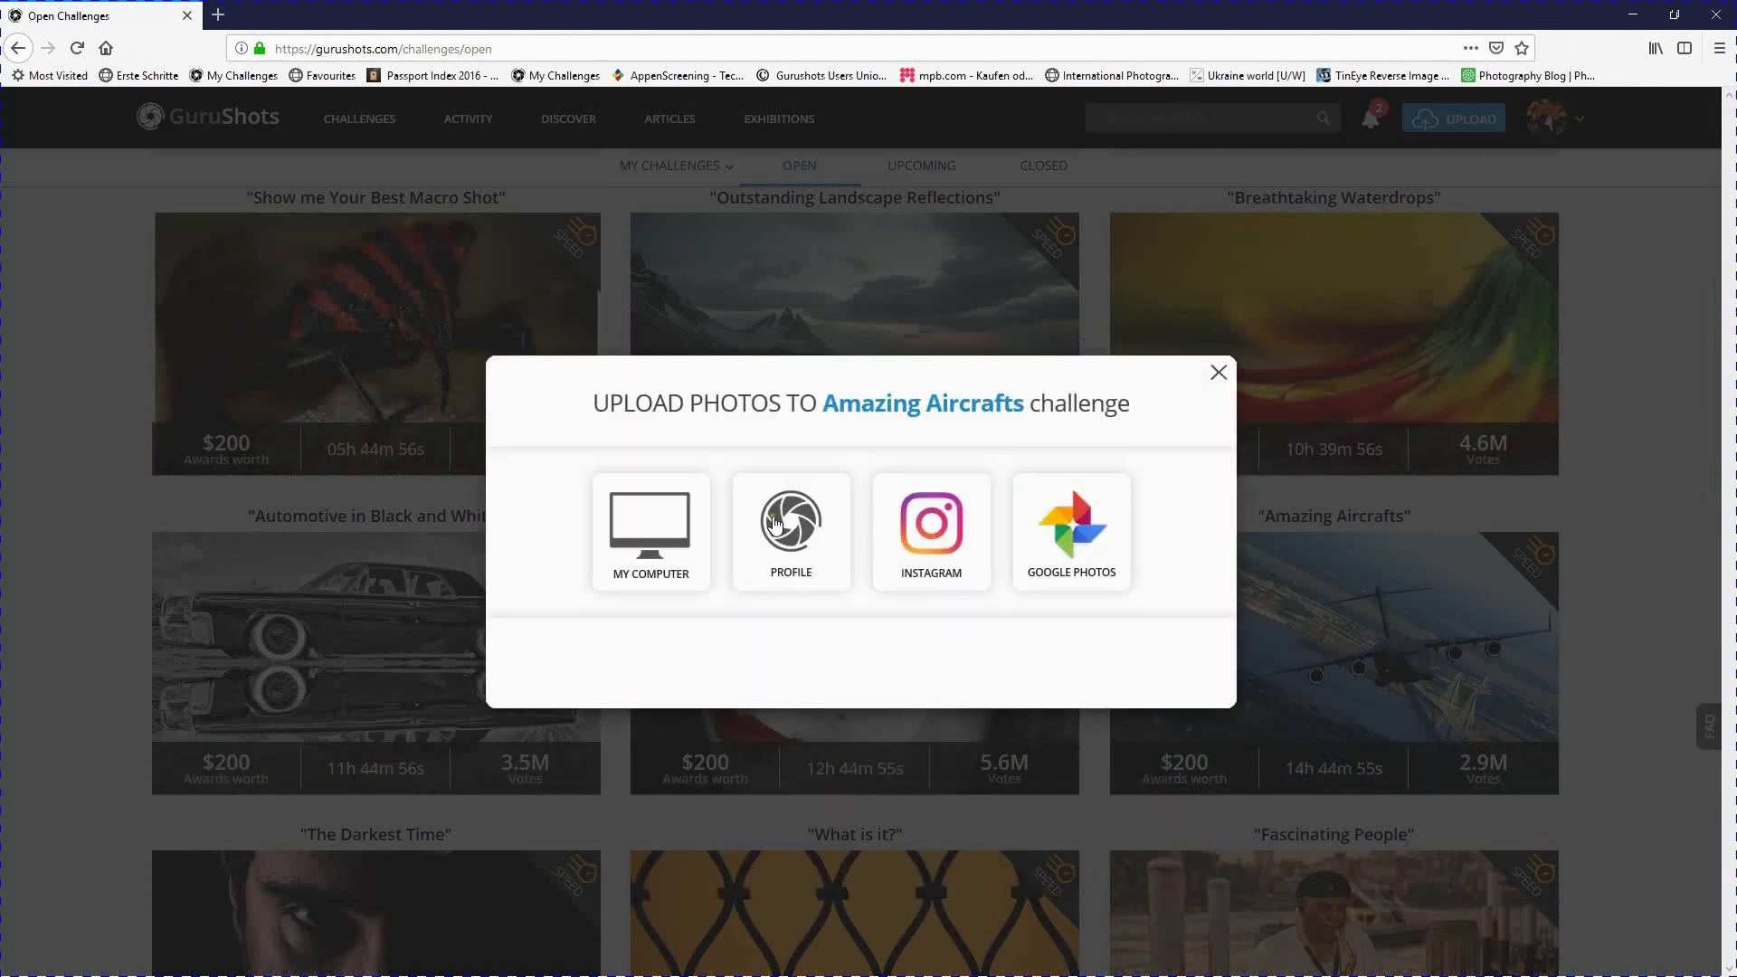
click(775, 522)
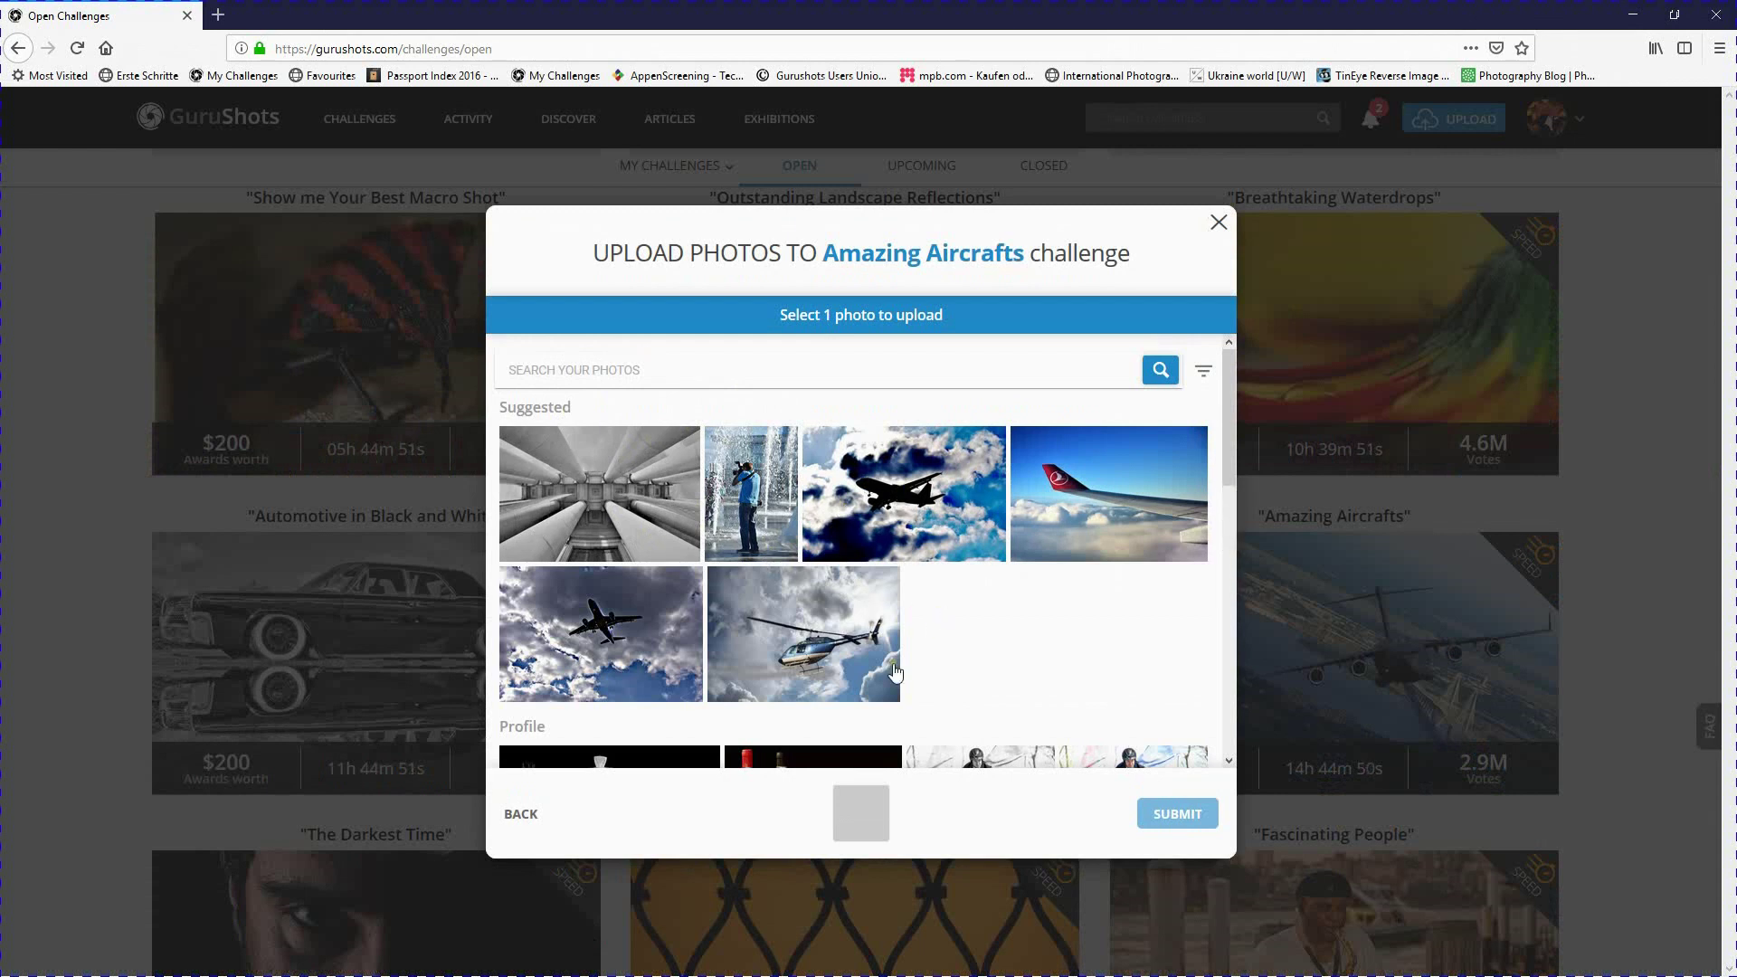
scroll(895, 671, down, 3)
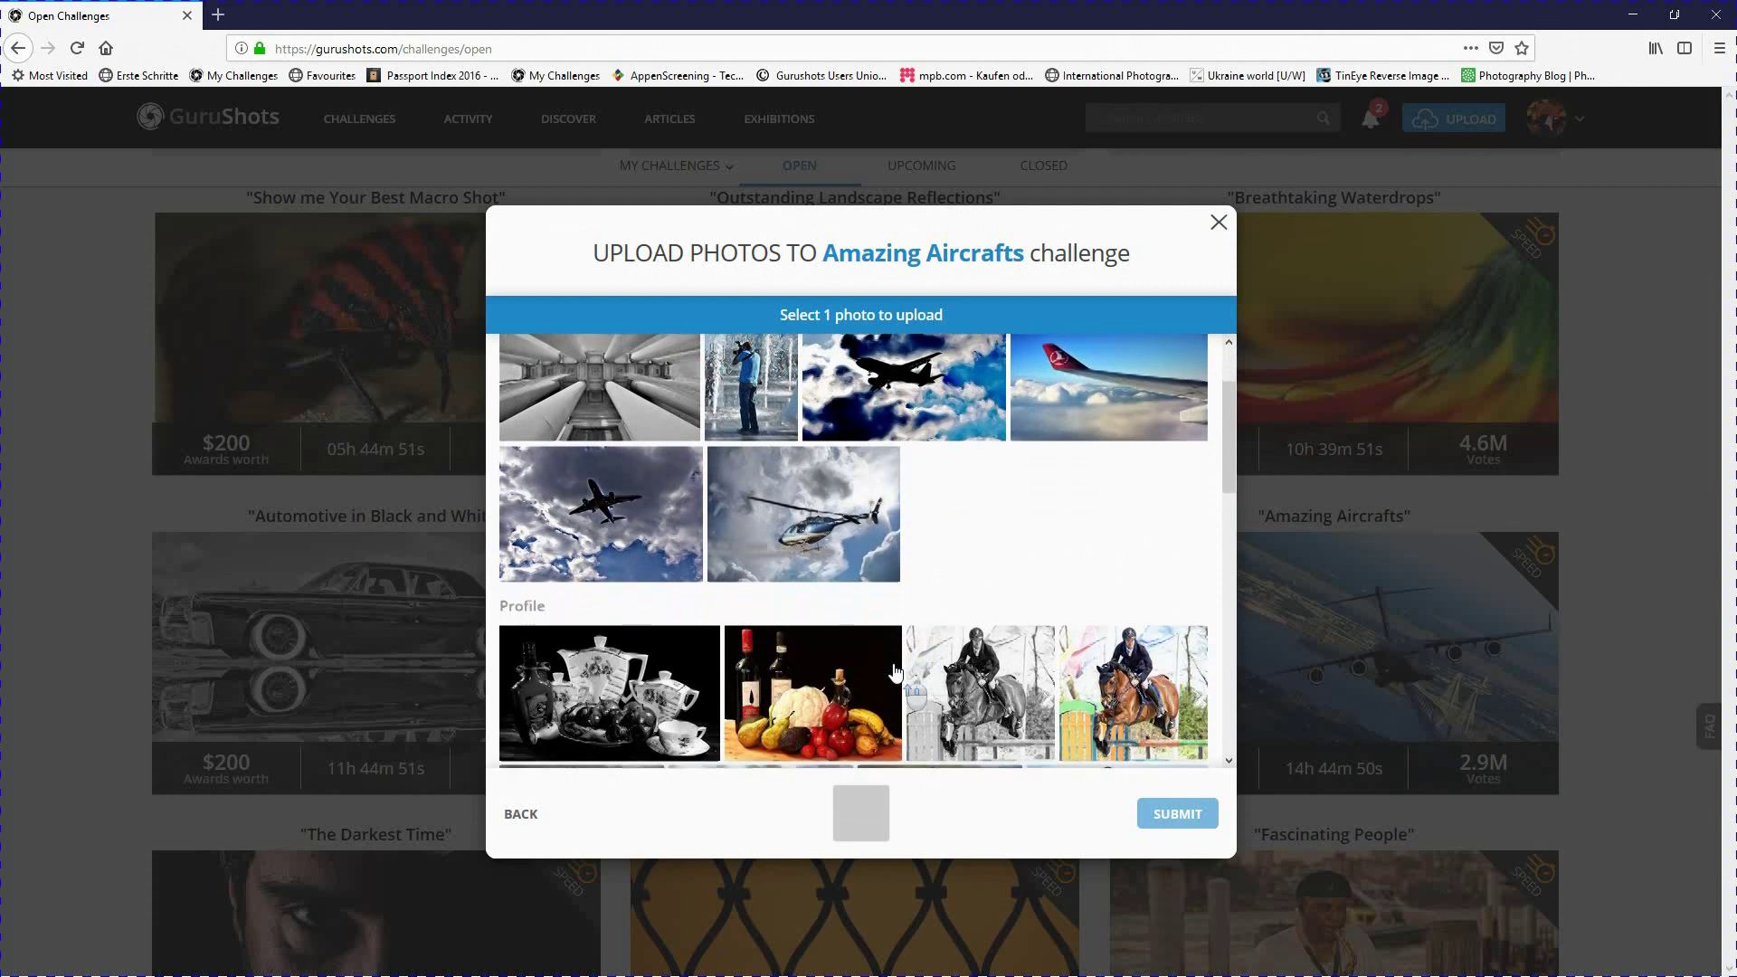
scroll(896, 671, up, 3)
click(736, 355)
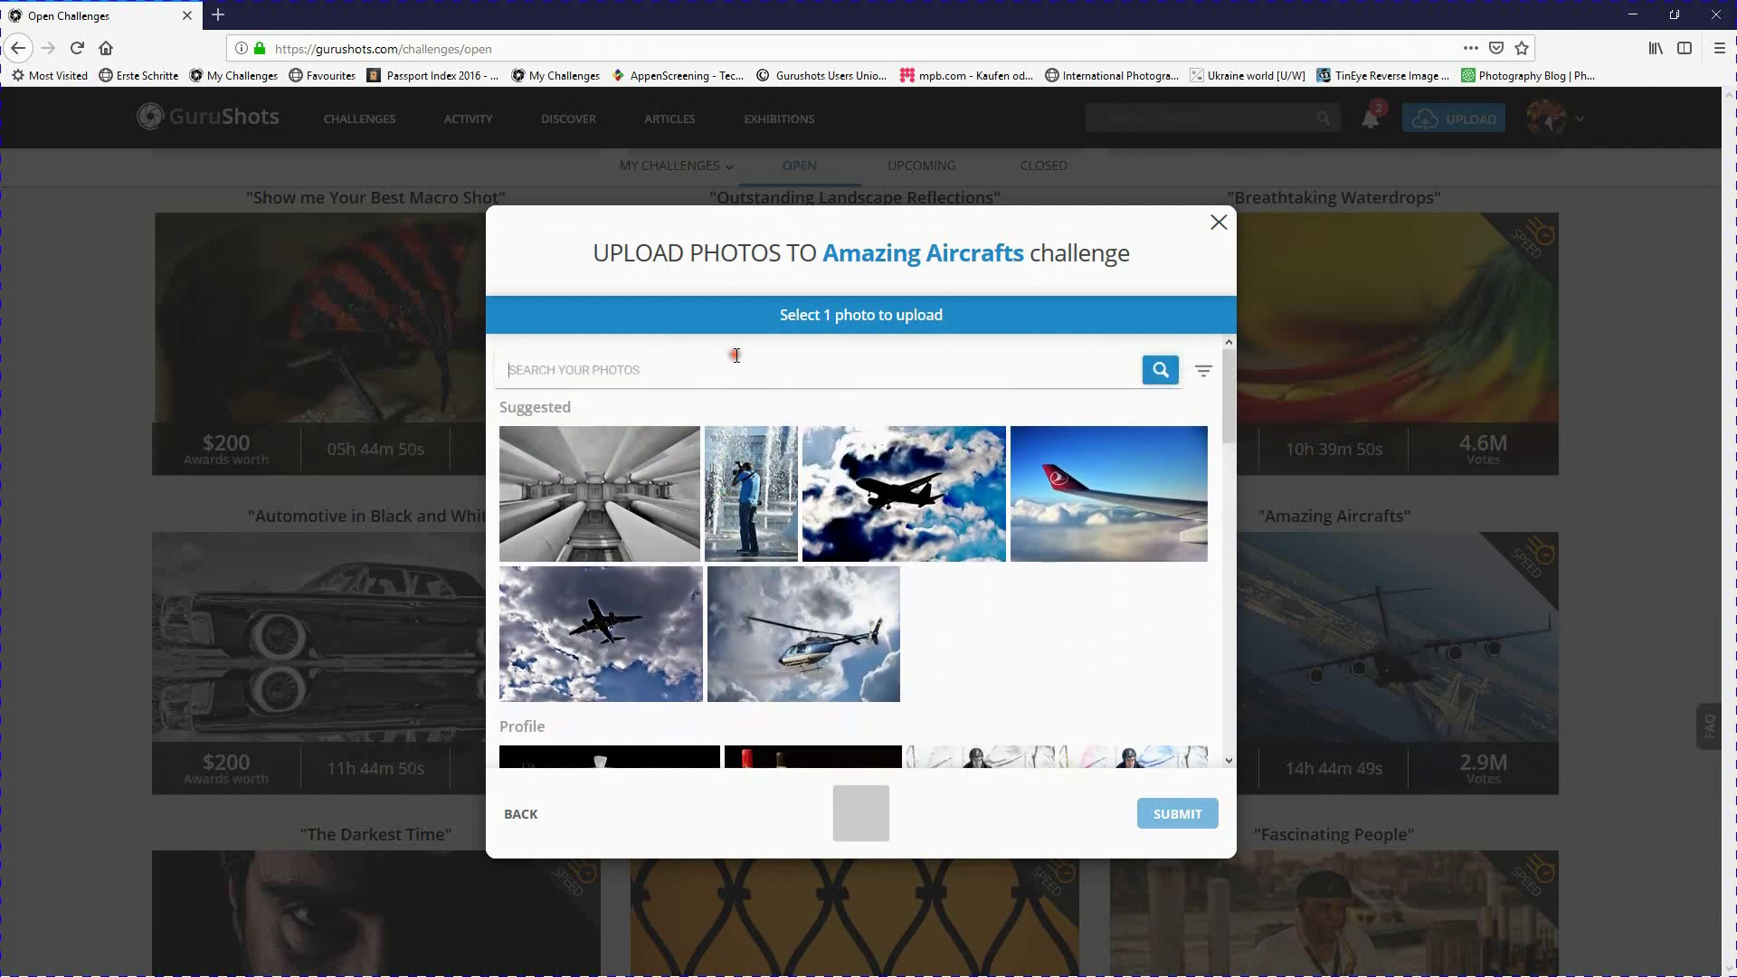
text(planes)
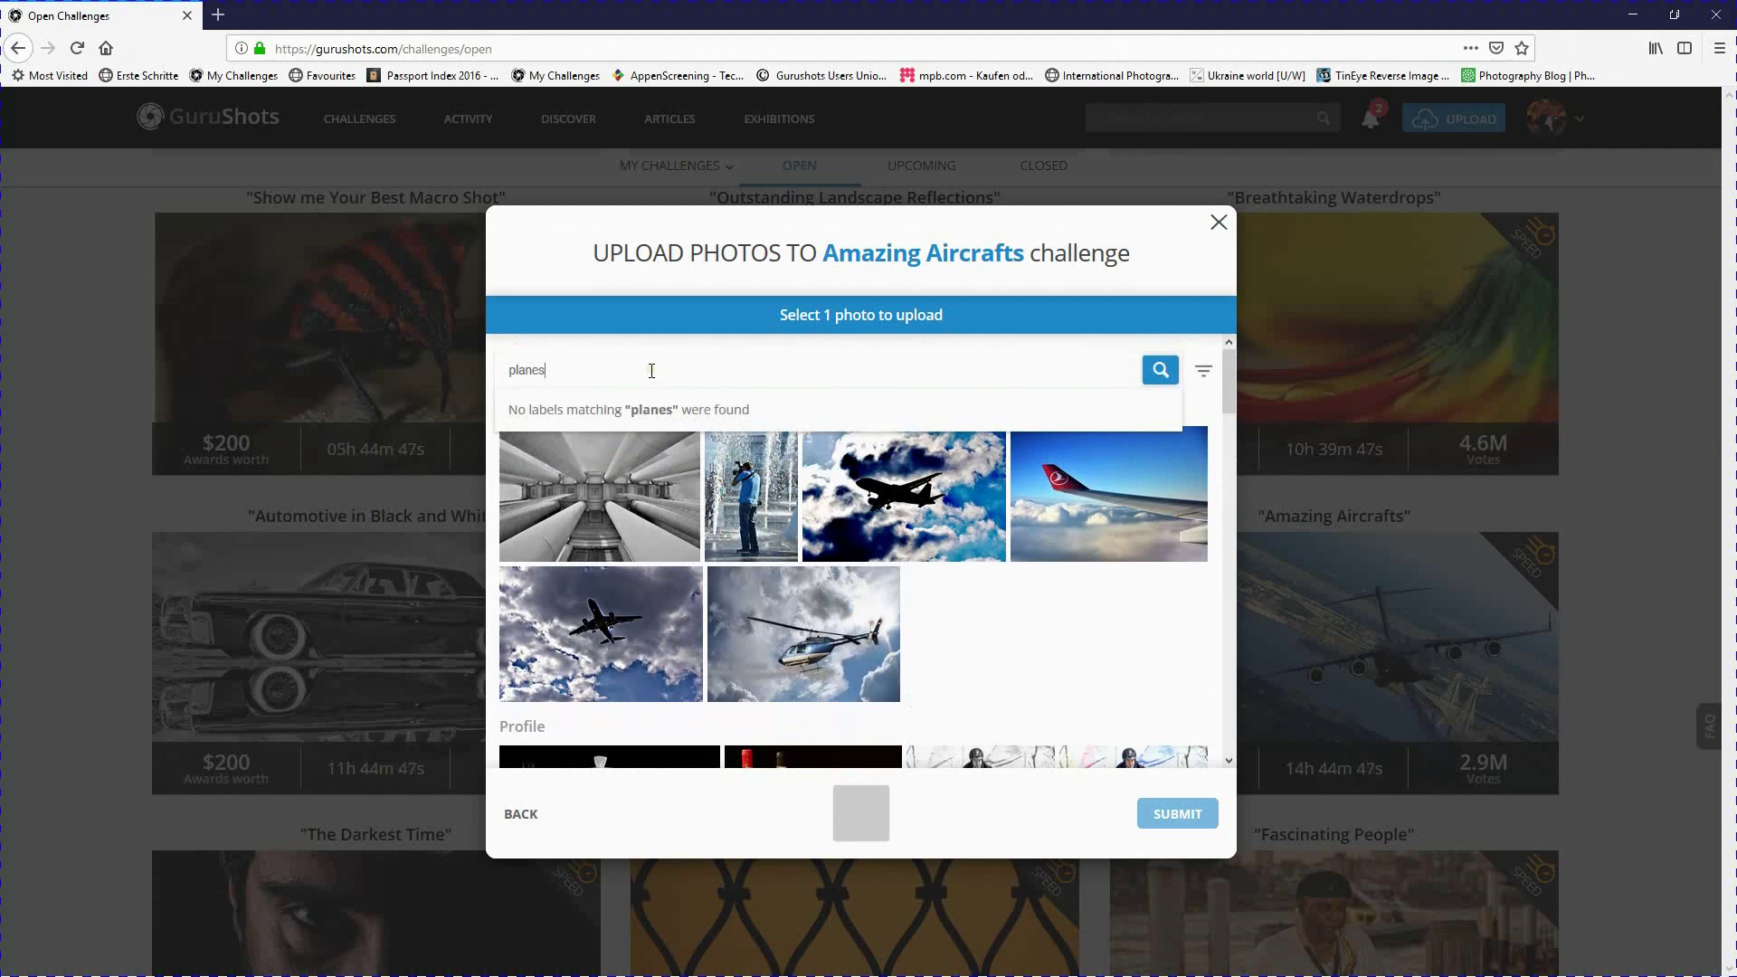
key(BackSpace)
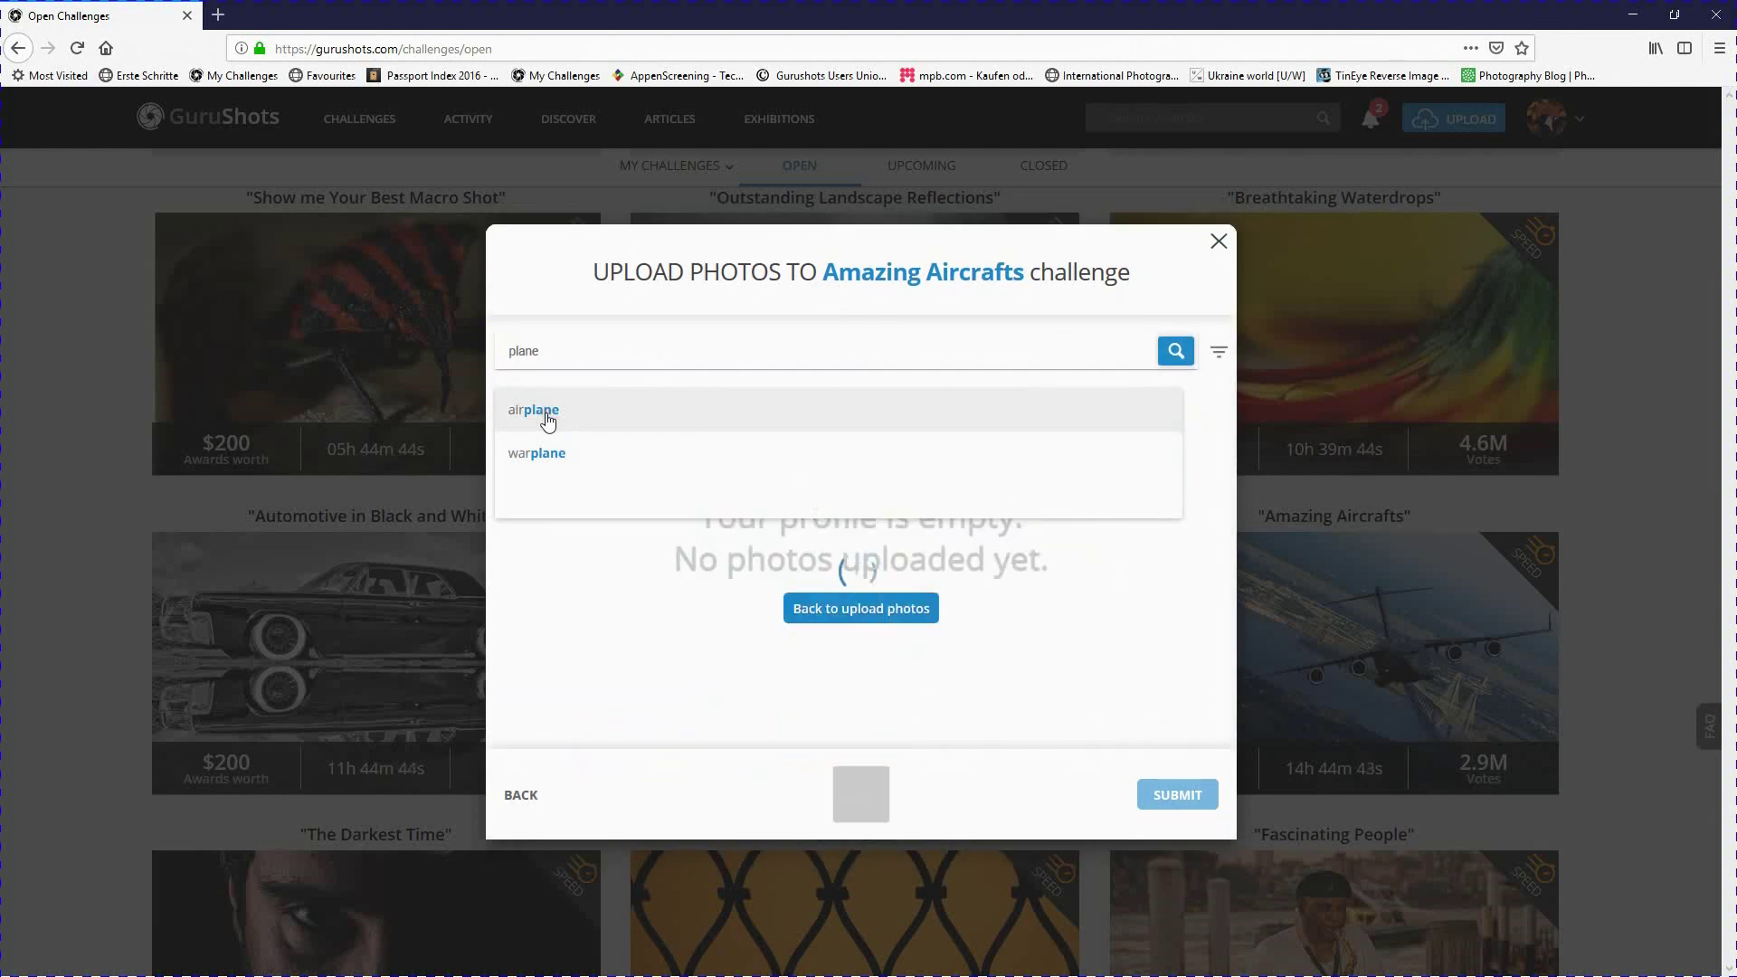
click(547, 419)
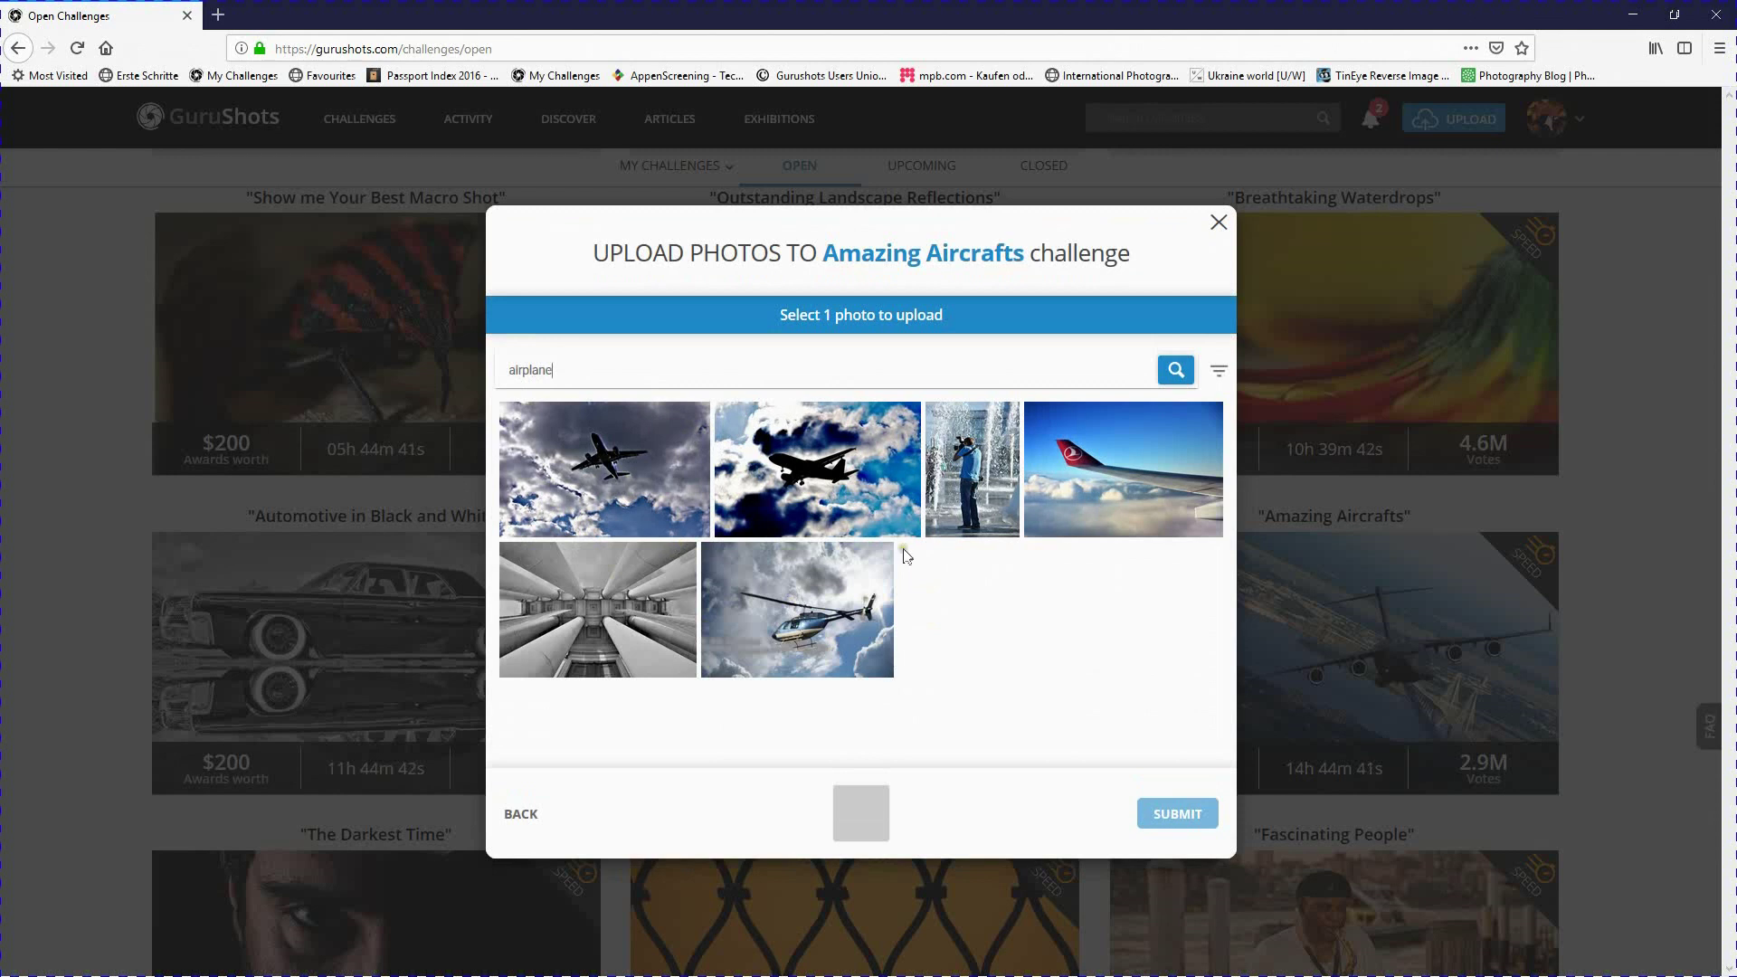
- Submit the dark airplane silhouette against the blue cloudy sky to Amazing Aircrafts, and reload the challenges overview
click(849, 455)
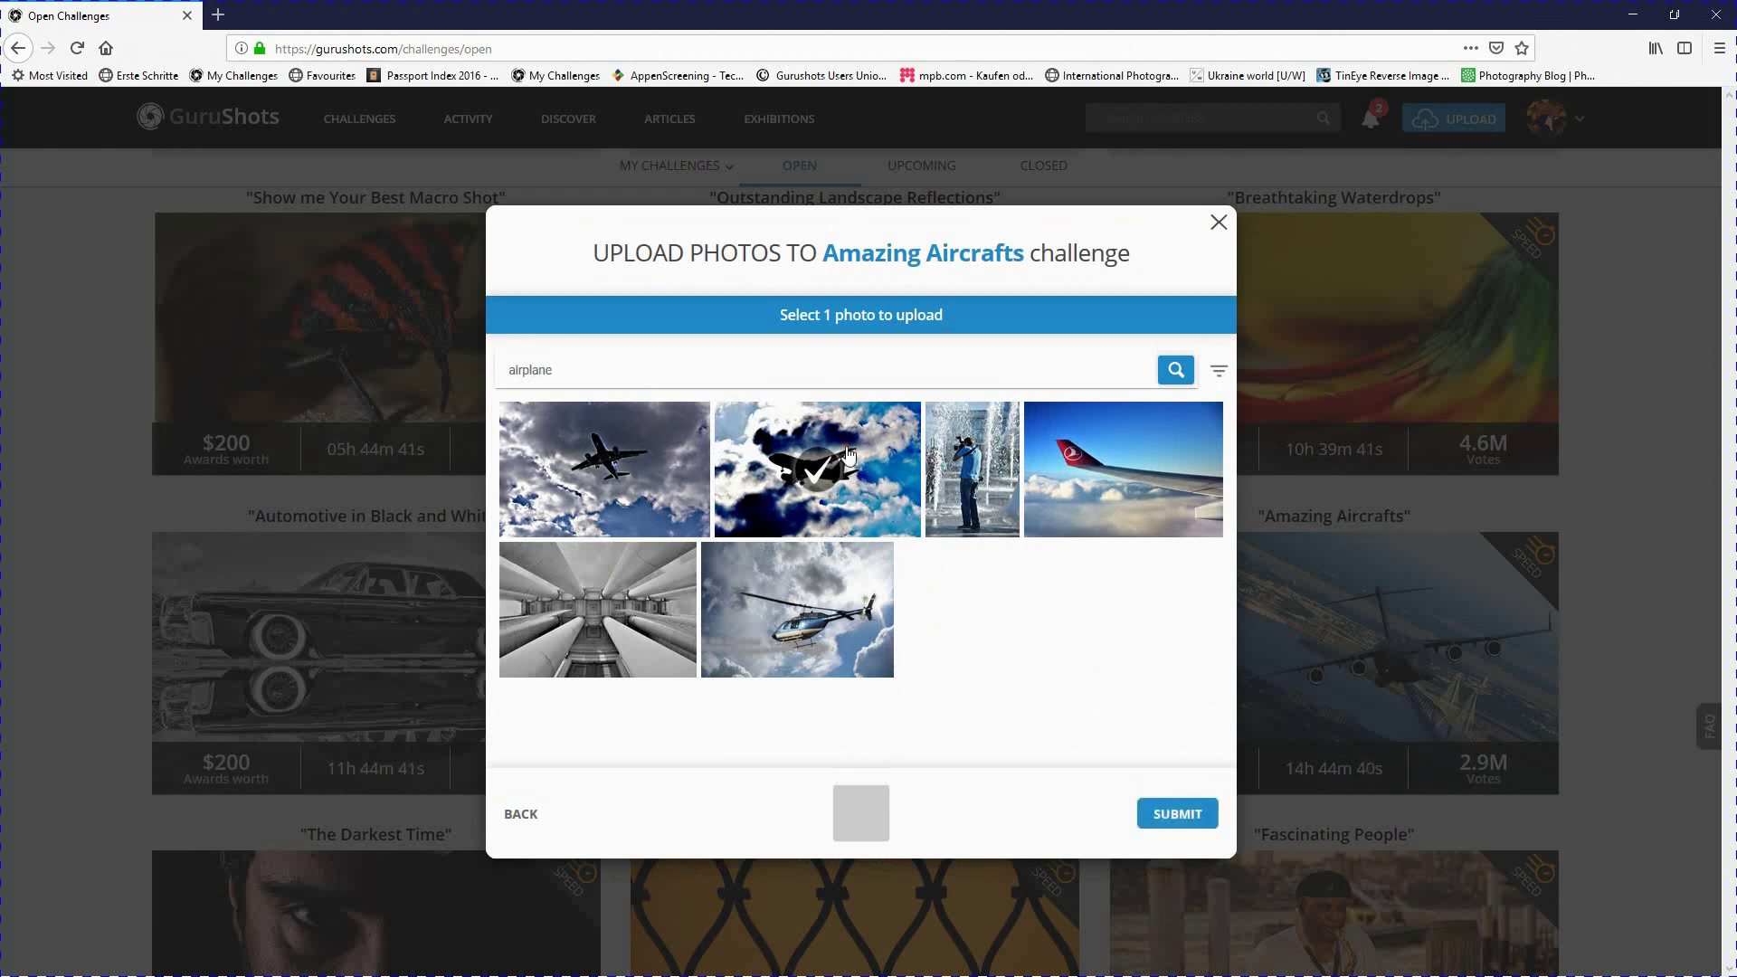
click(1181, 814)
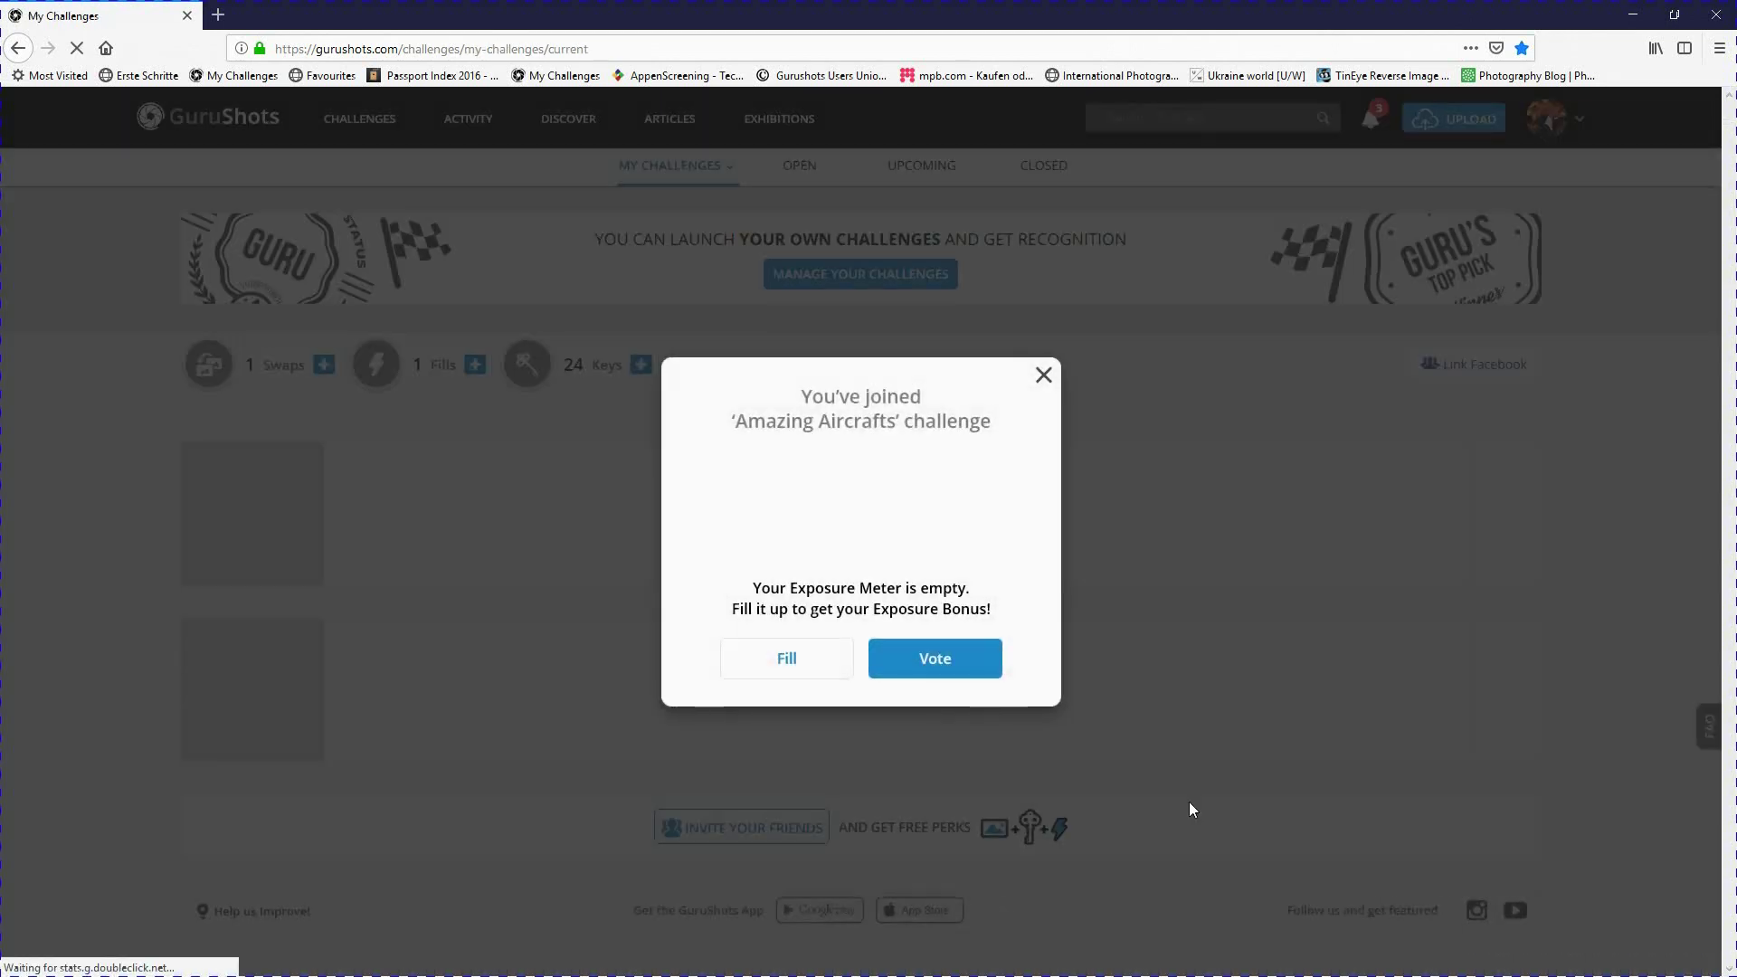
click(1041, 376)
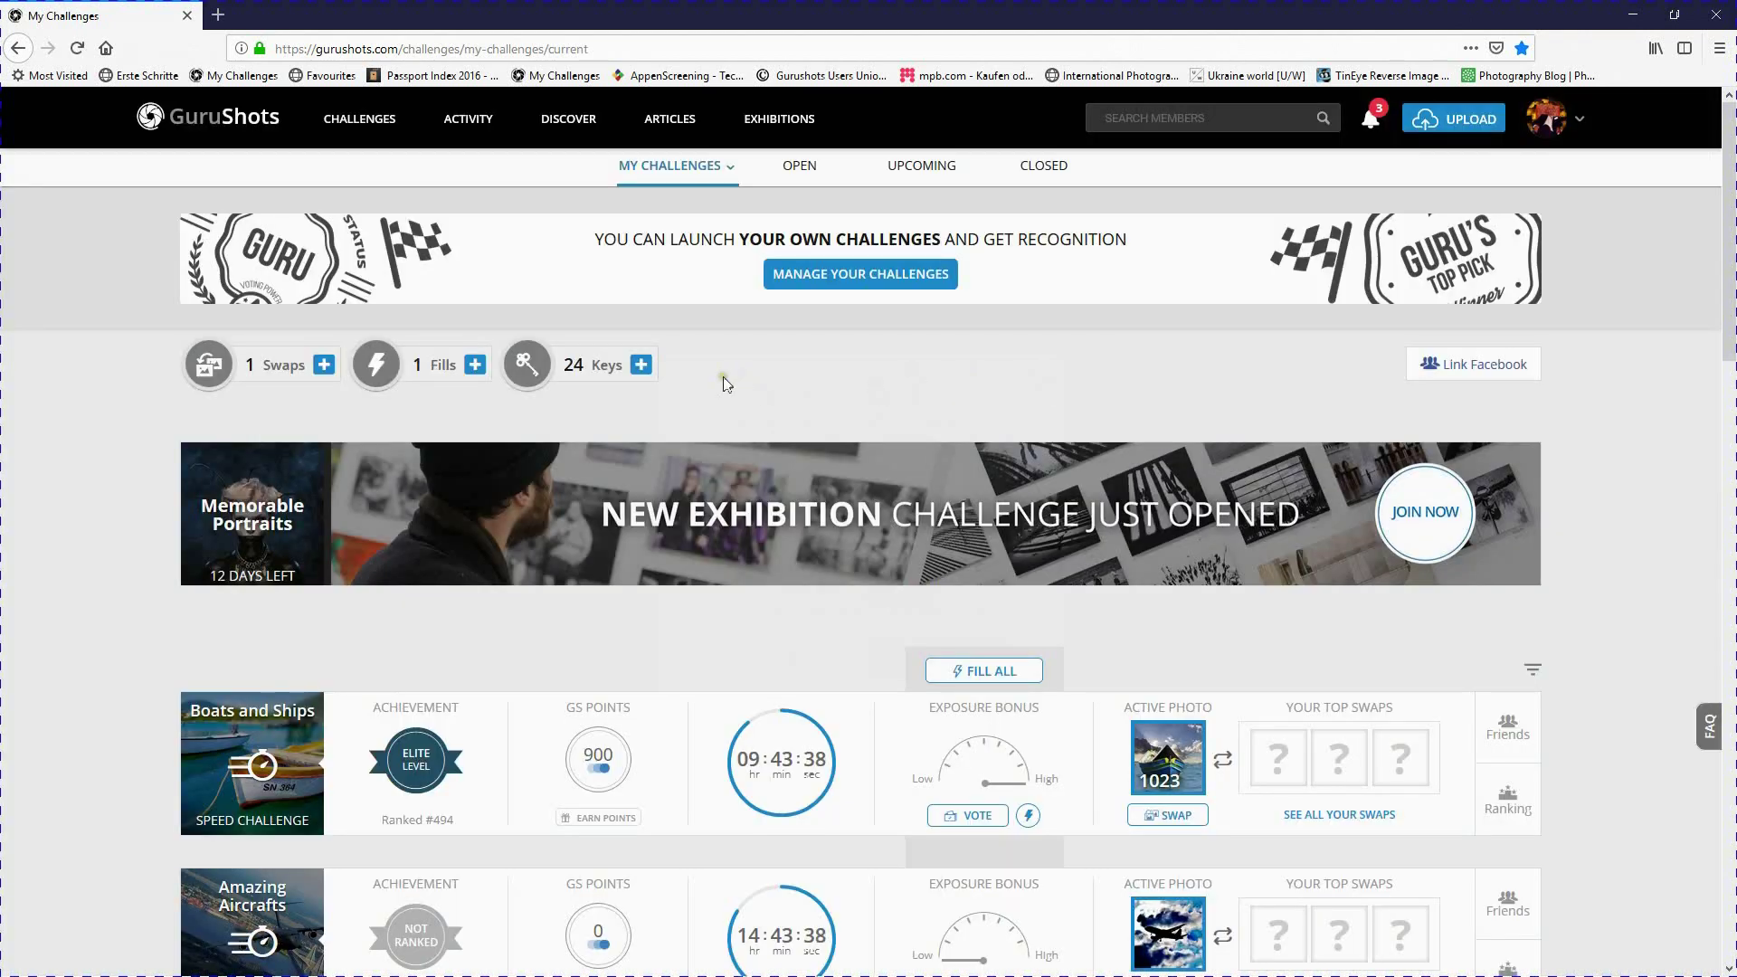
click(78, 56)
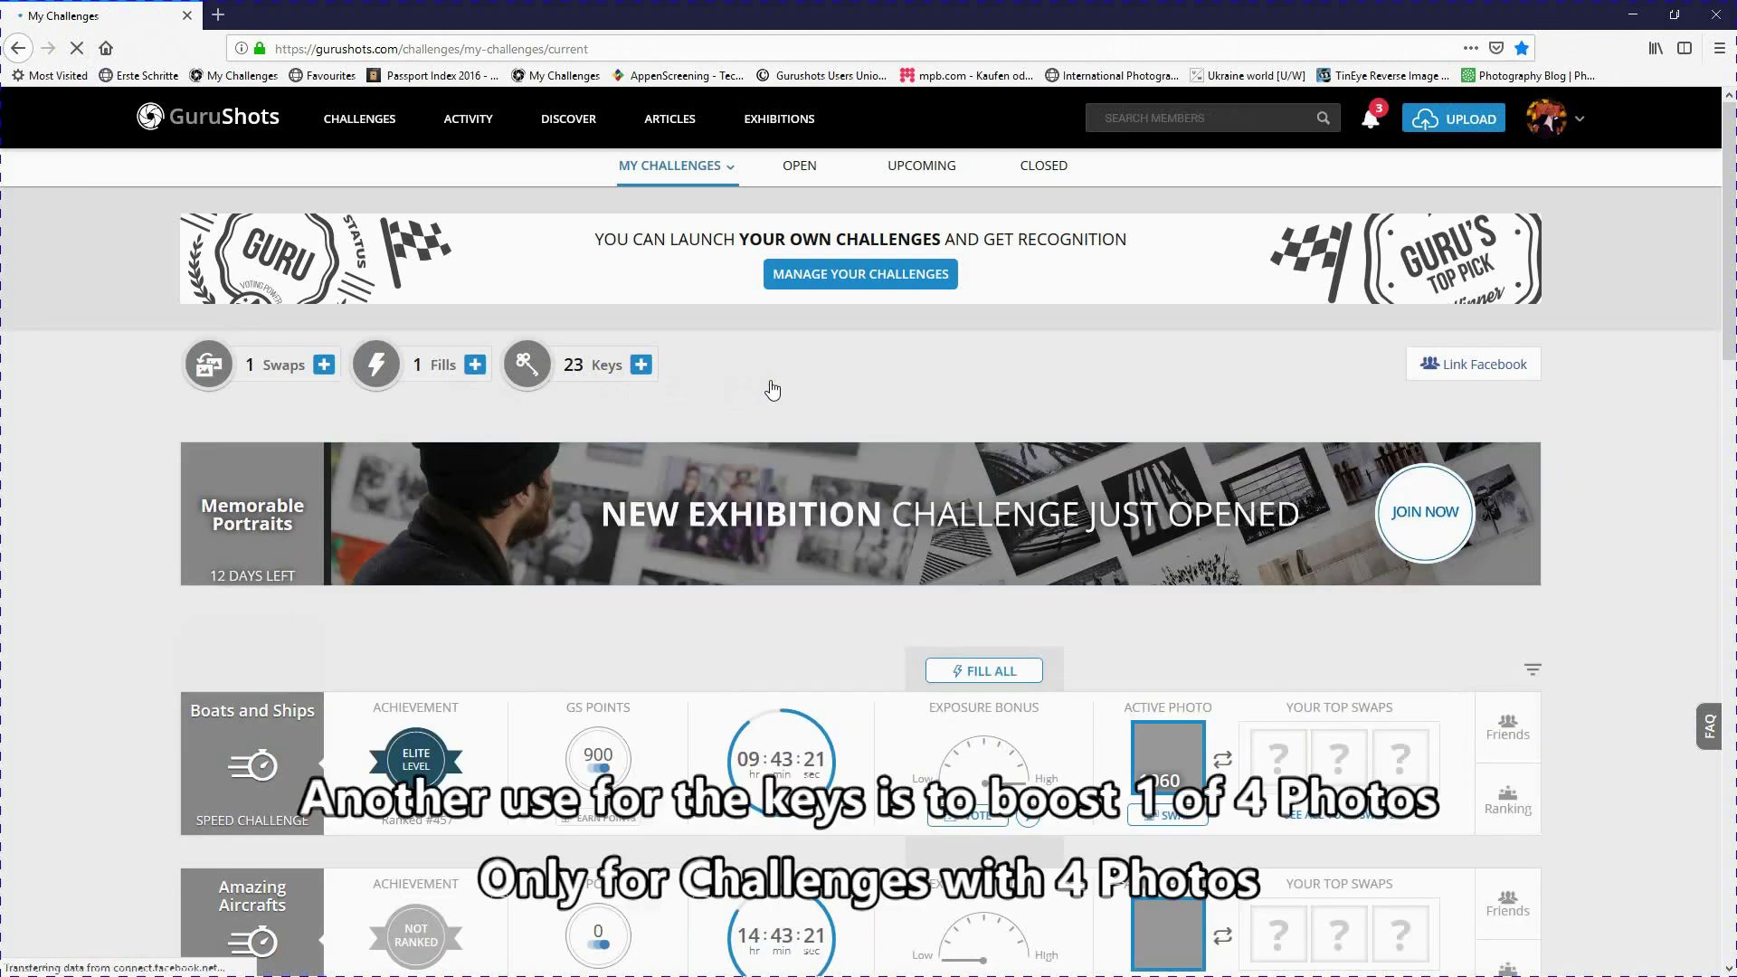
- Unlock the boost for the Fabulous Flowers challenge with a key, and close the photo selection without boosting a photo
scroll(771, 389, down, 3)
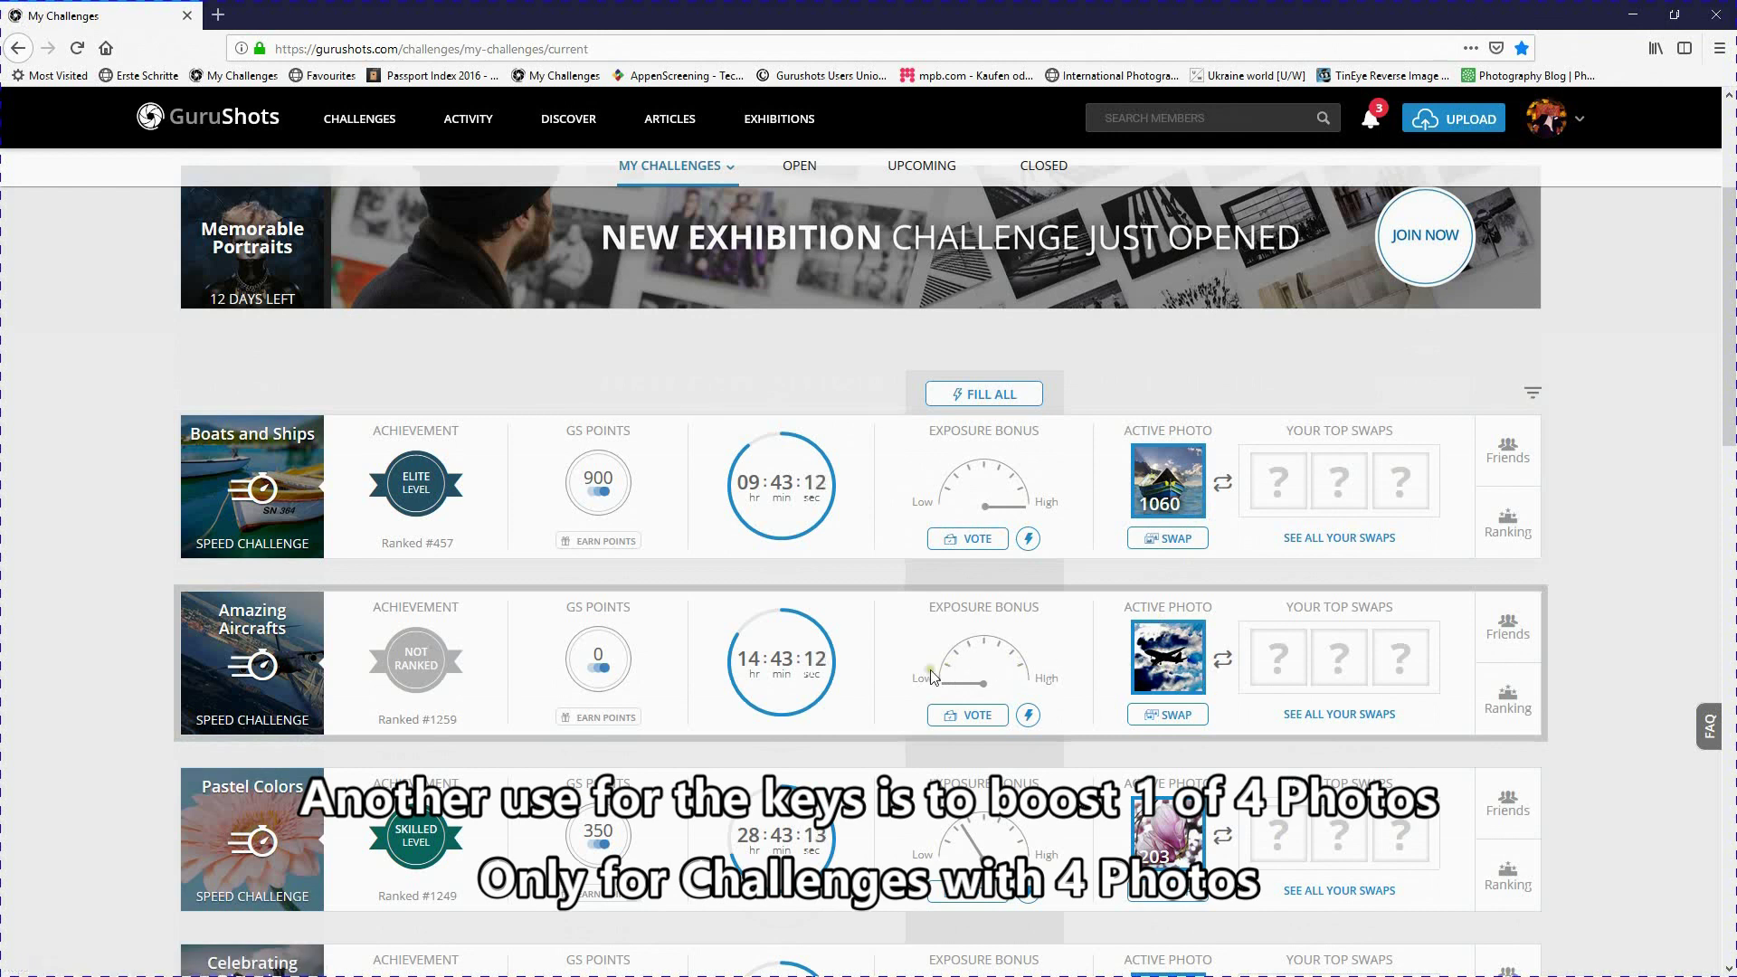
scroll(1024, 669, down, 3)
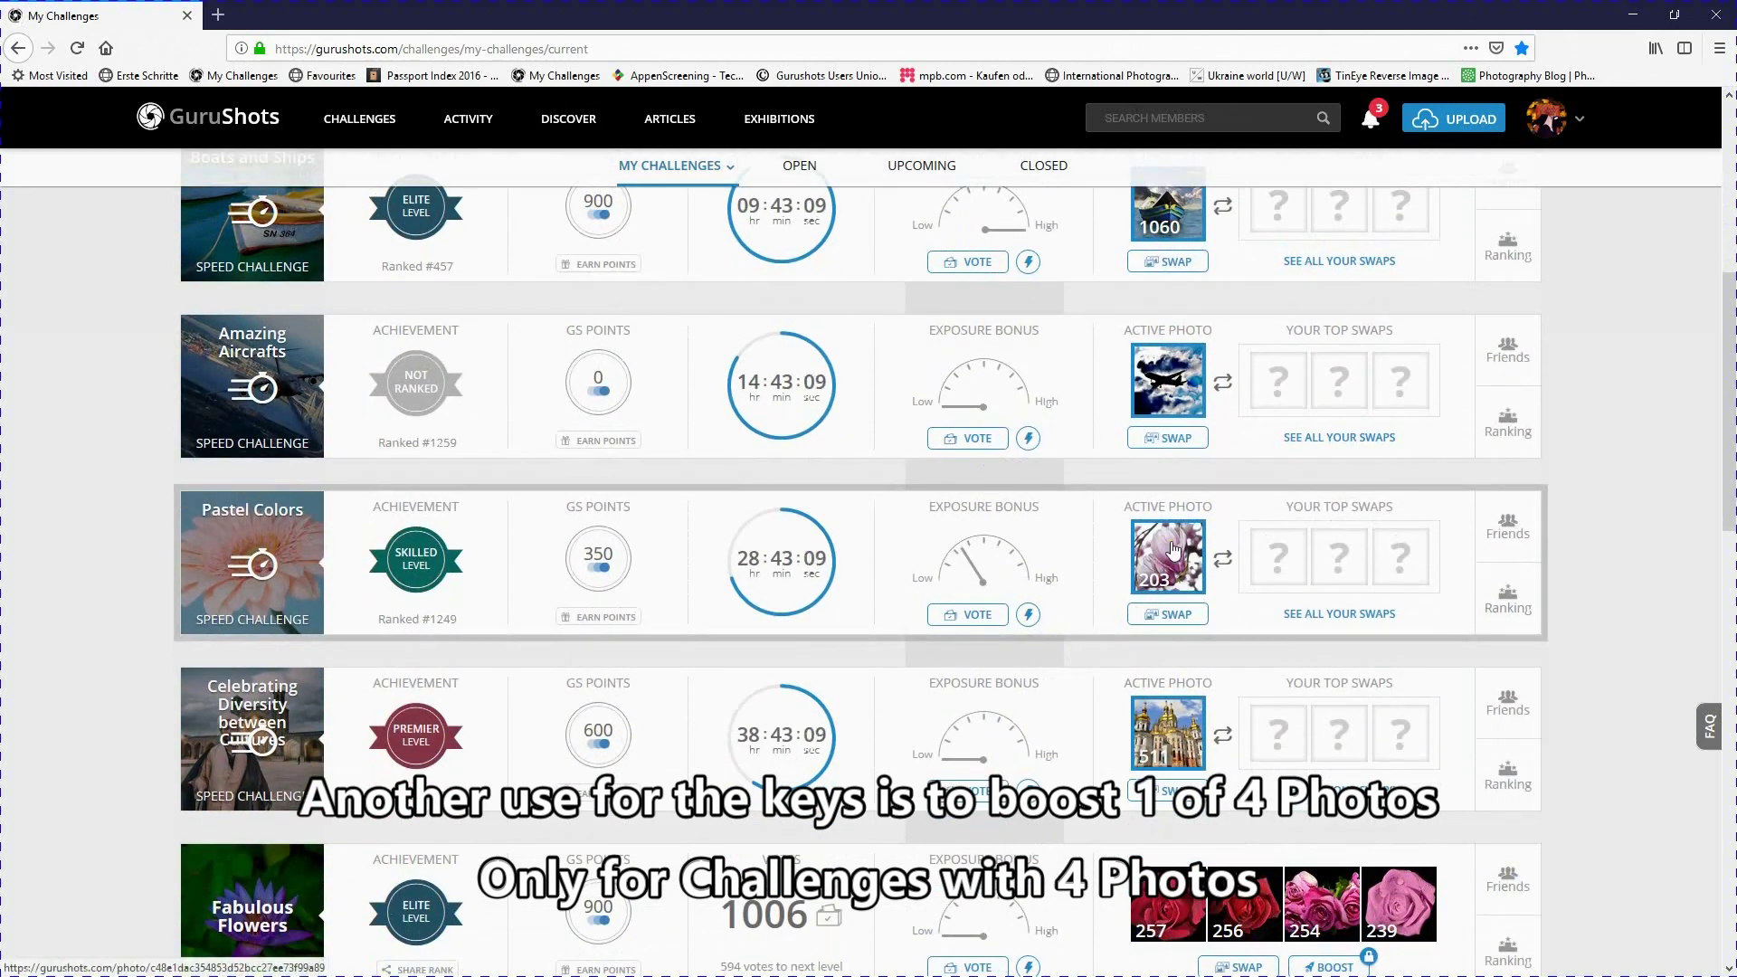
scroll(1203, 678, down, 4)
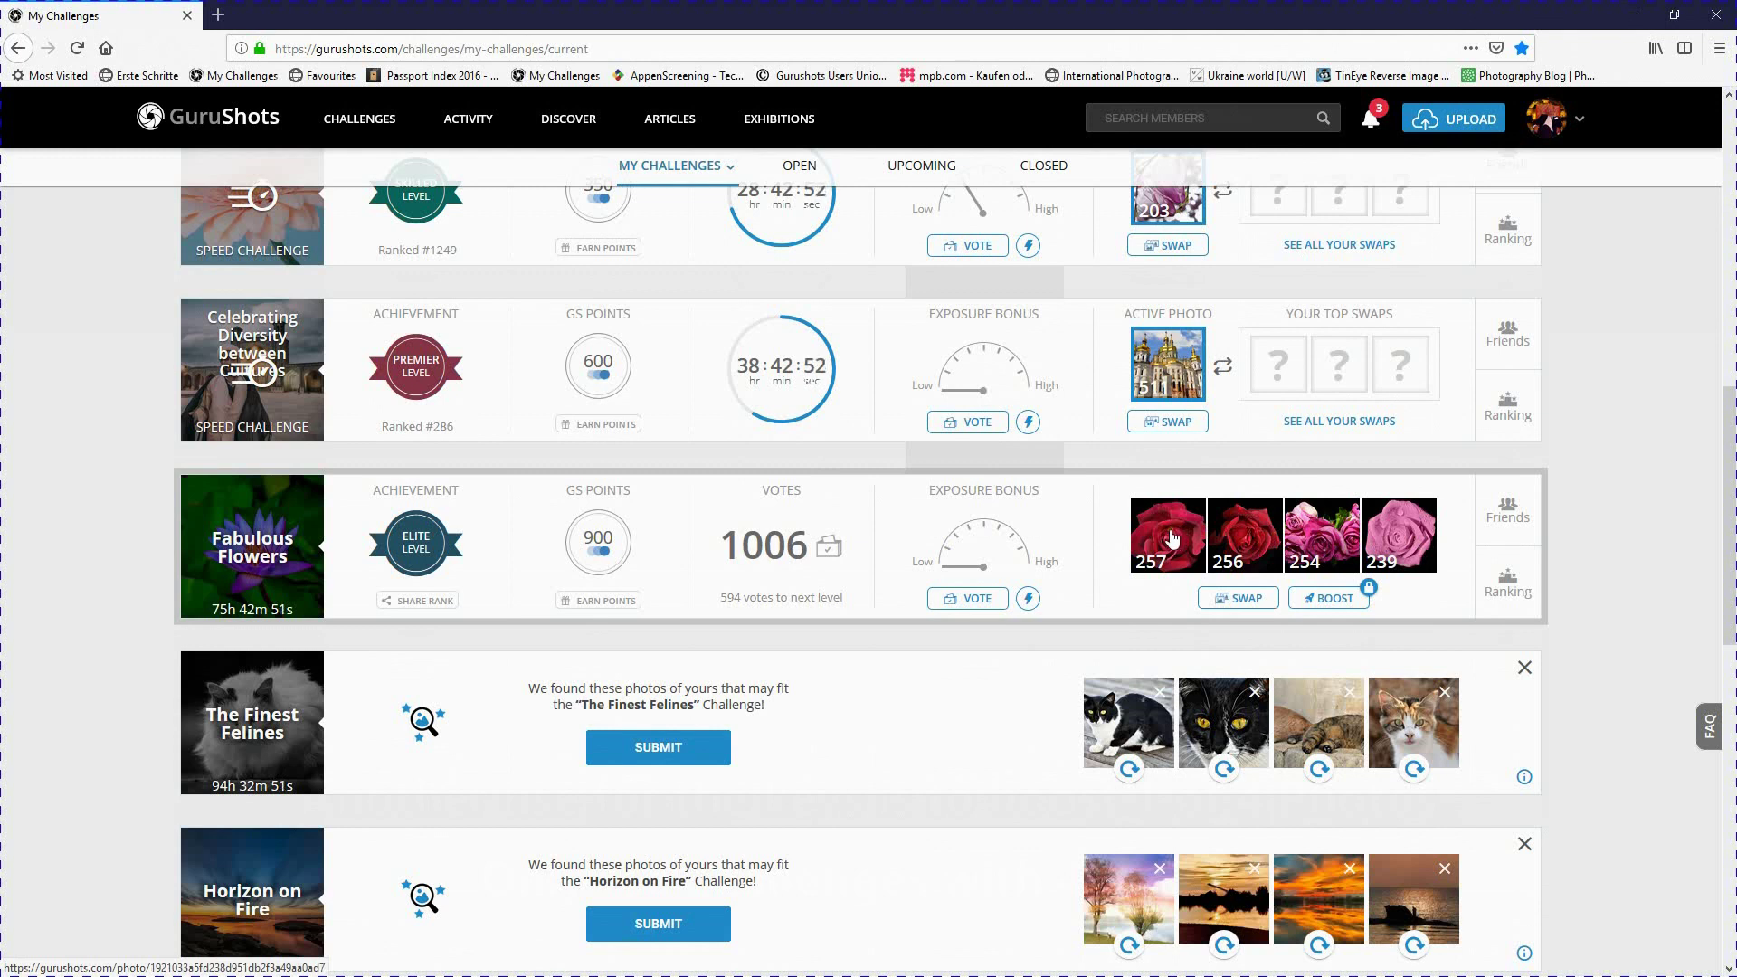
click(1321, 599)
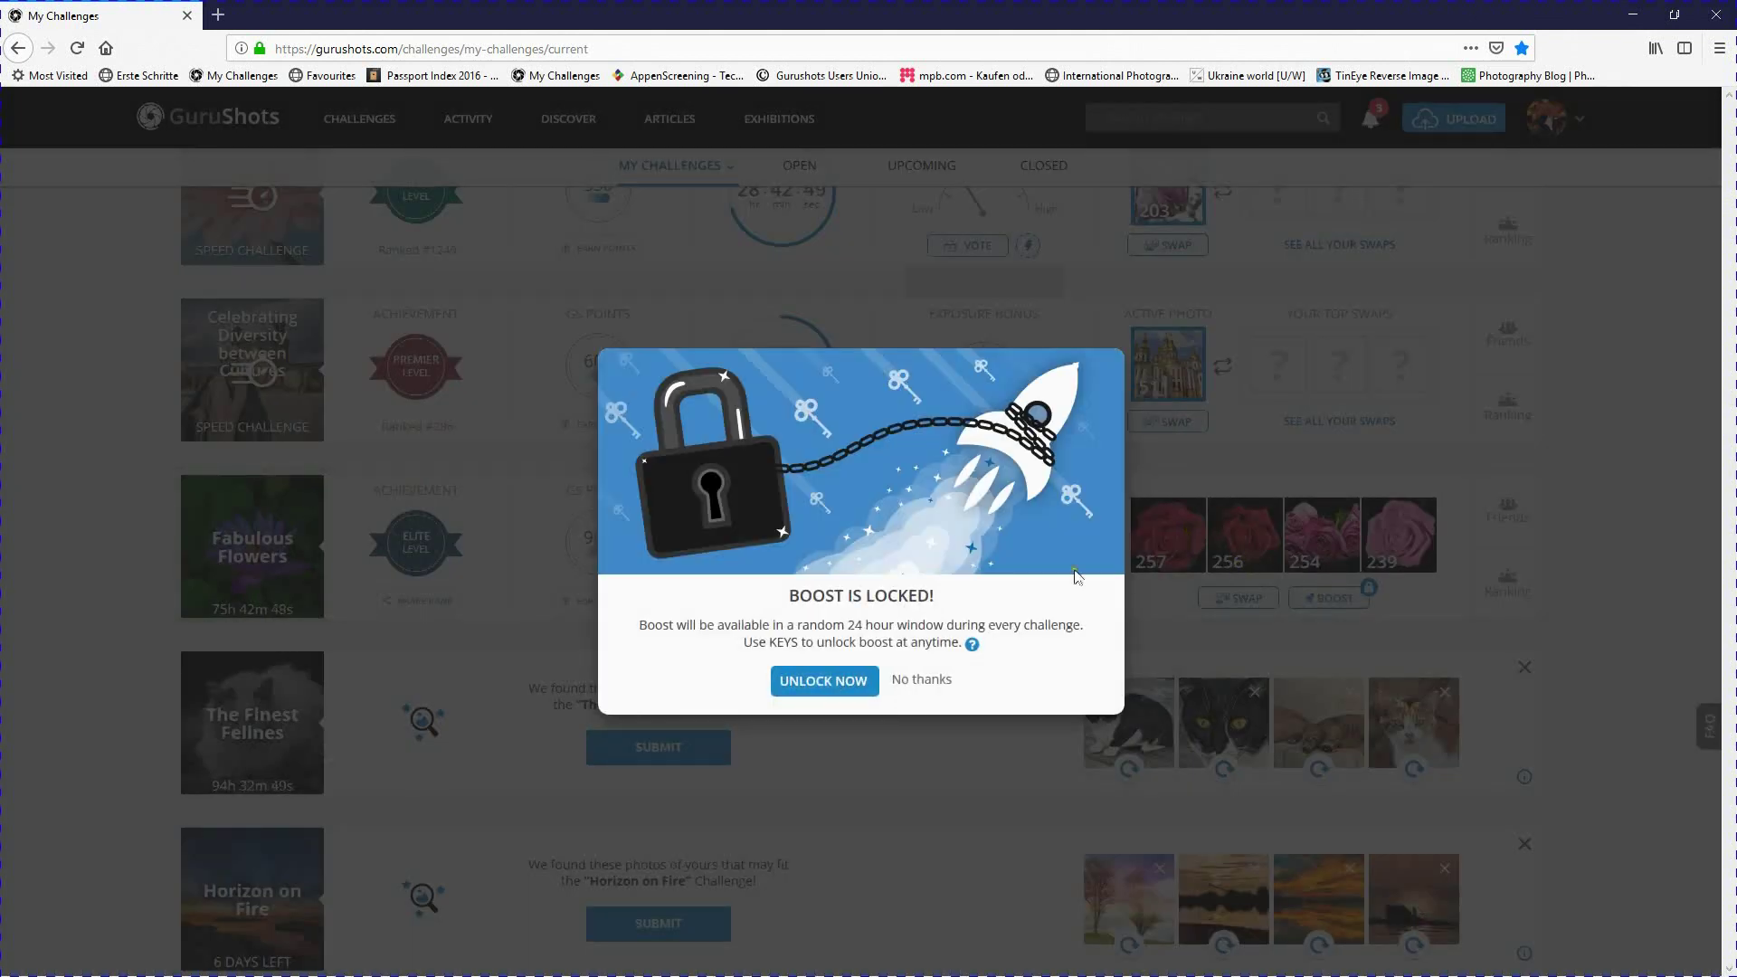
click(816, 683)
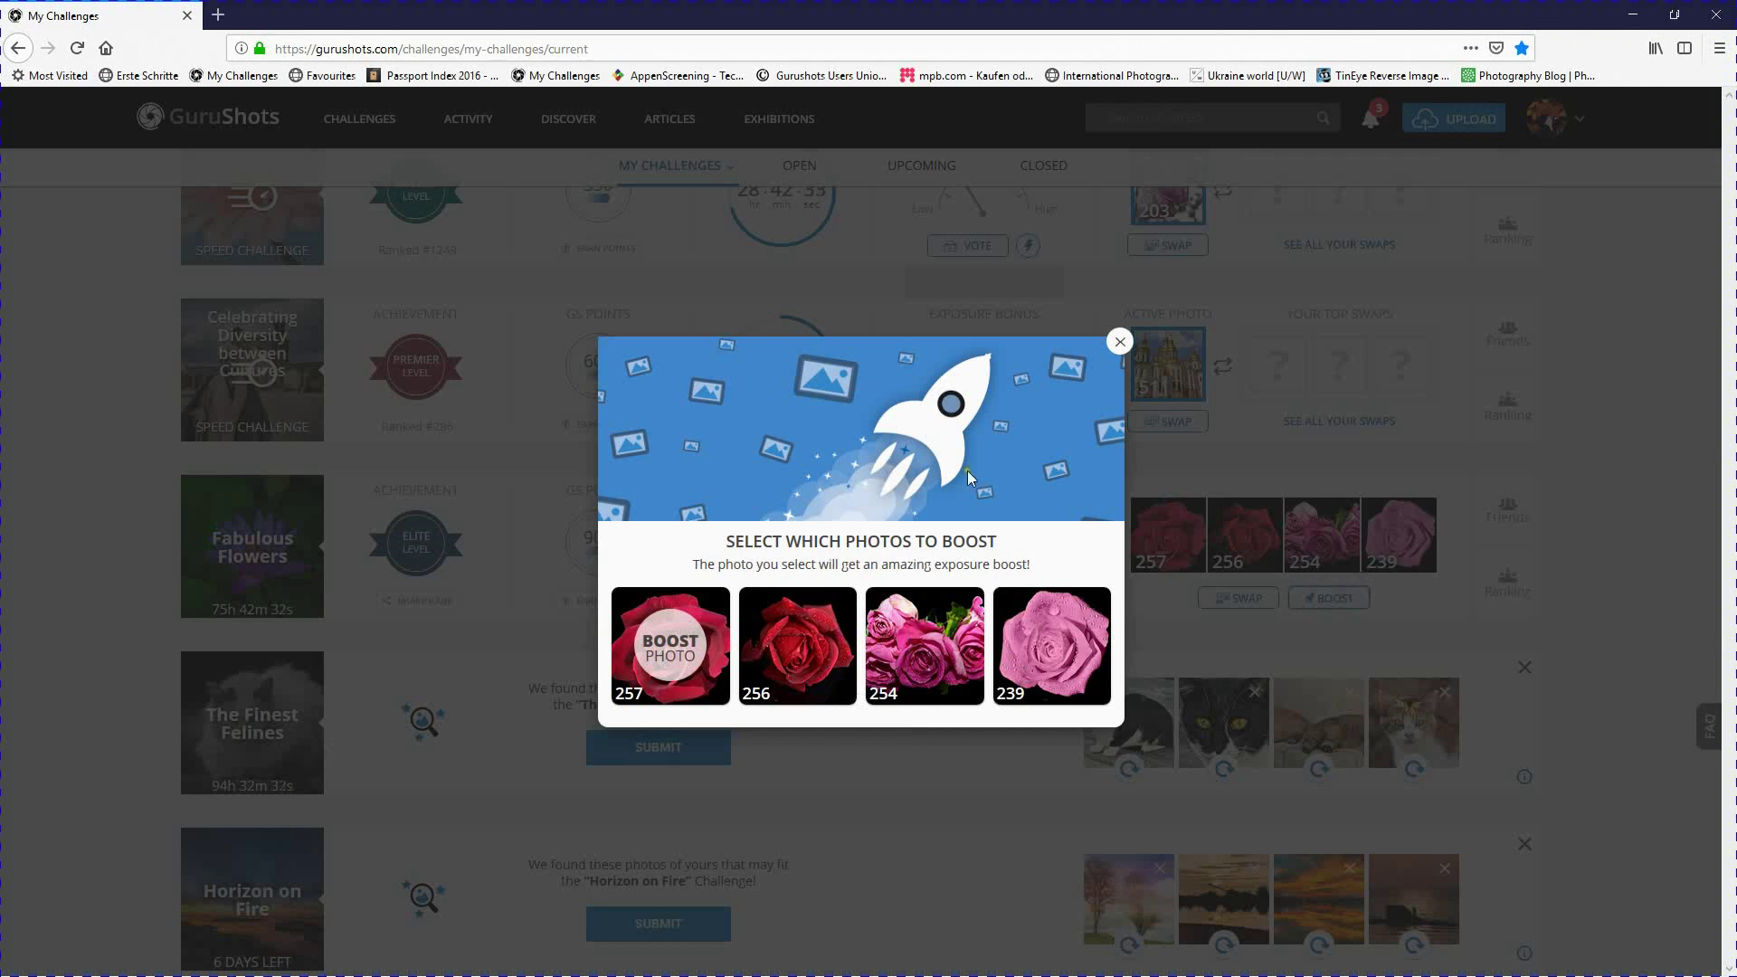
click(1119, 344)
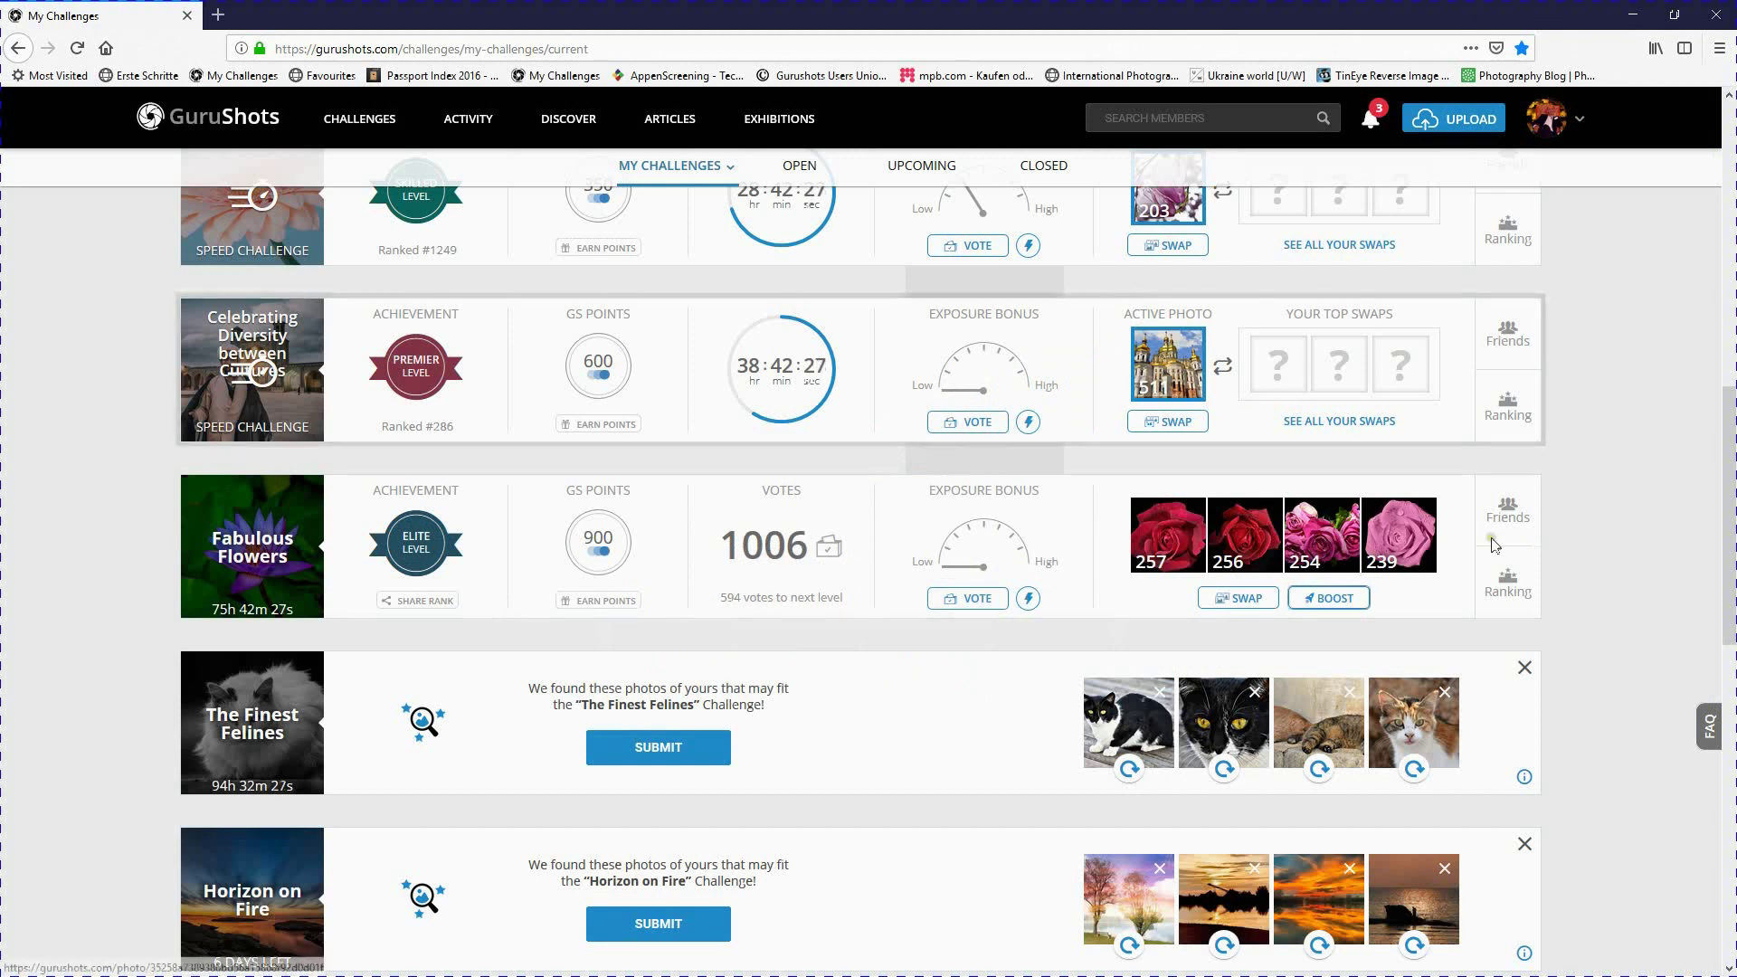
click(1732, 206)
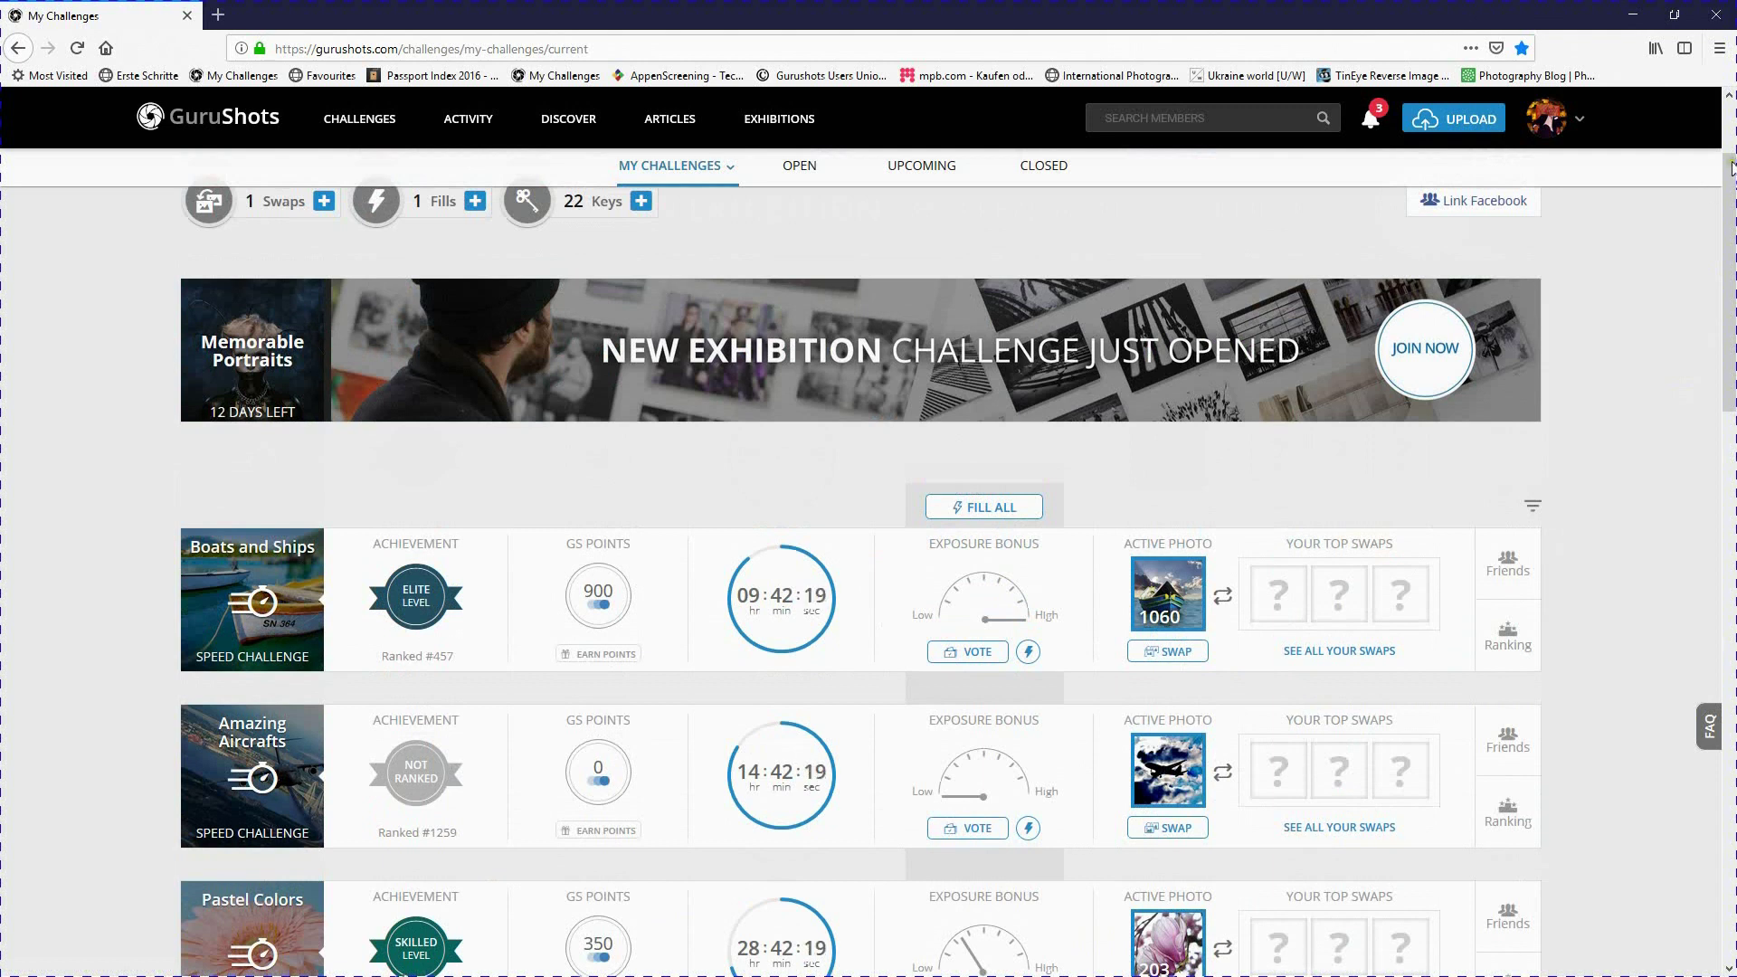
- Open the store for buying additional swaps from the challenges overview, examine the swap packages and their prices, and close it without buying
scroll(1729, 143, up, 3)
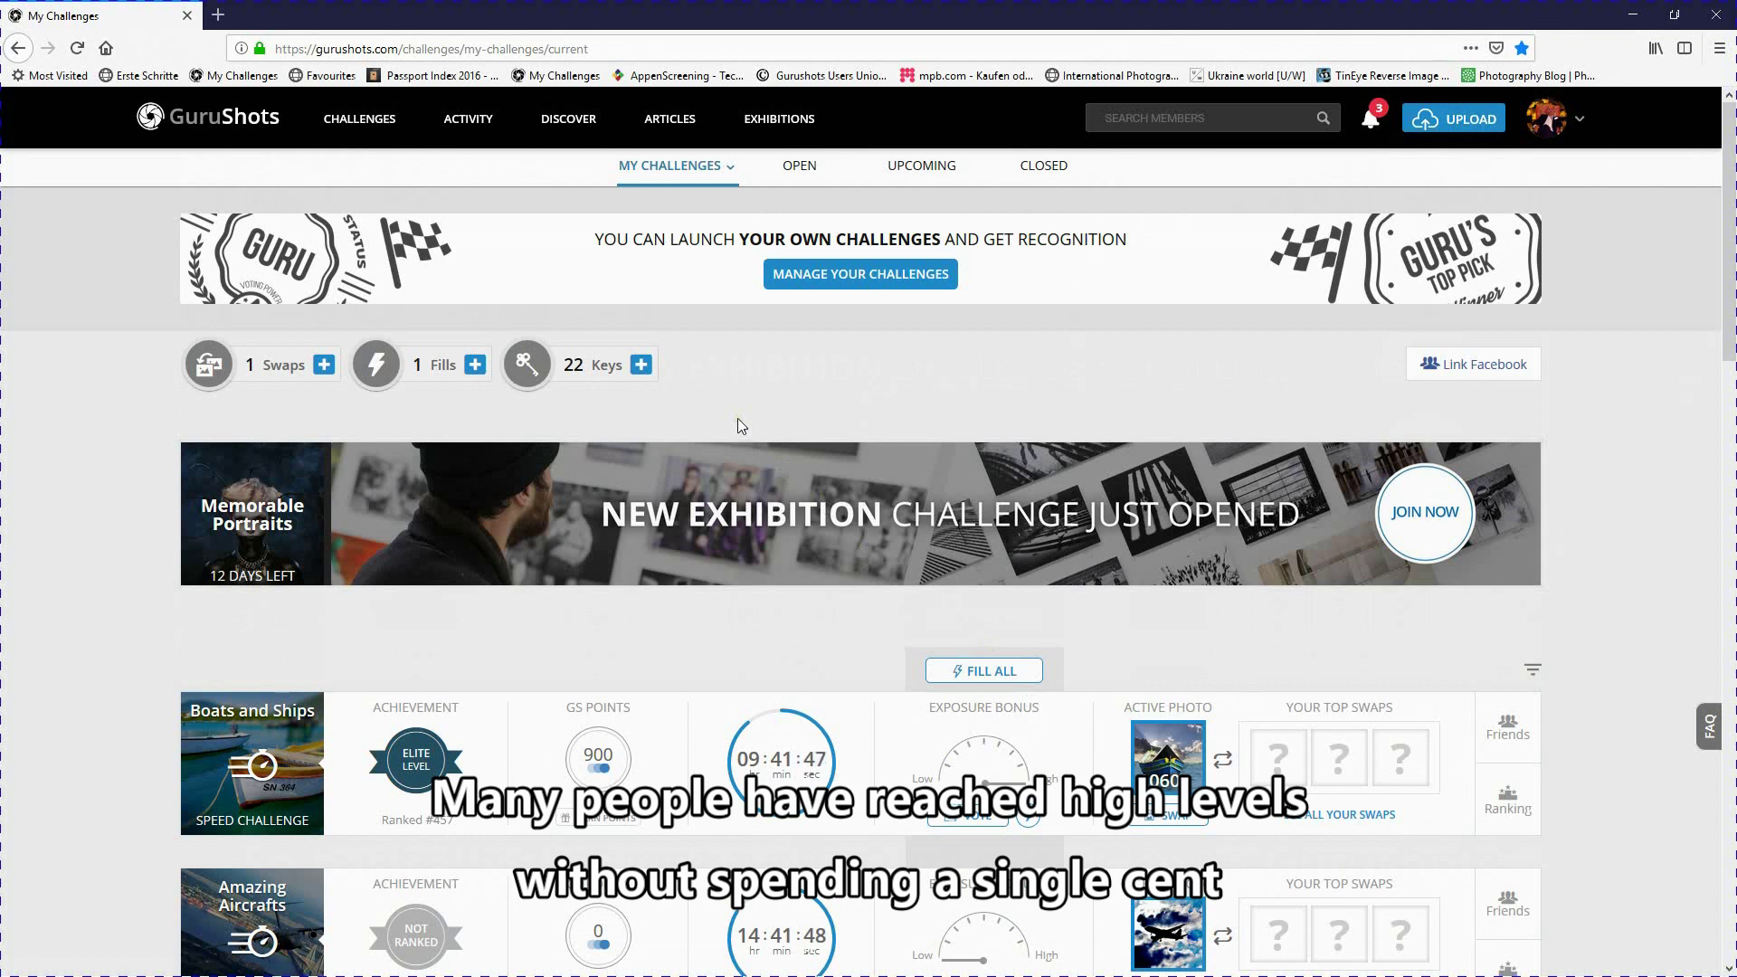
scroll(736, 418, down, 1)
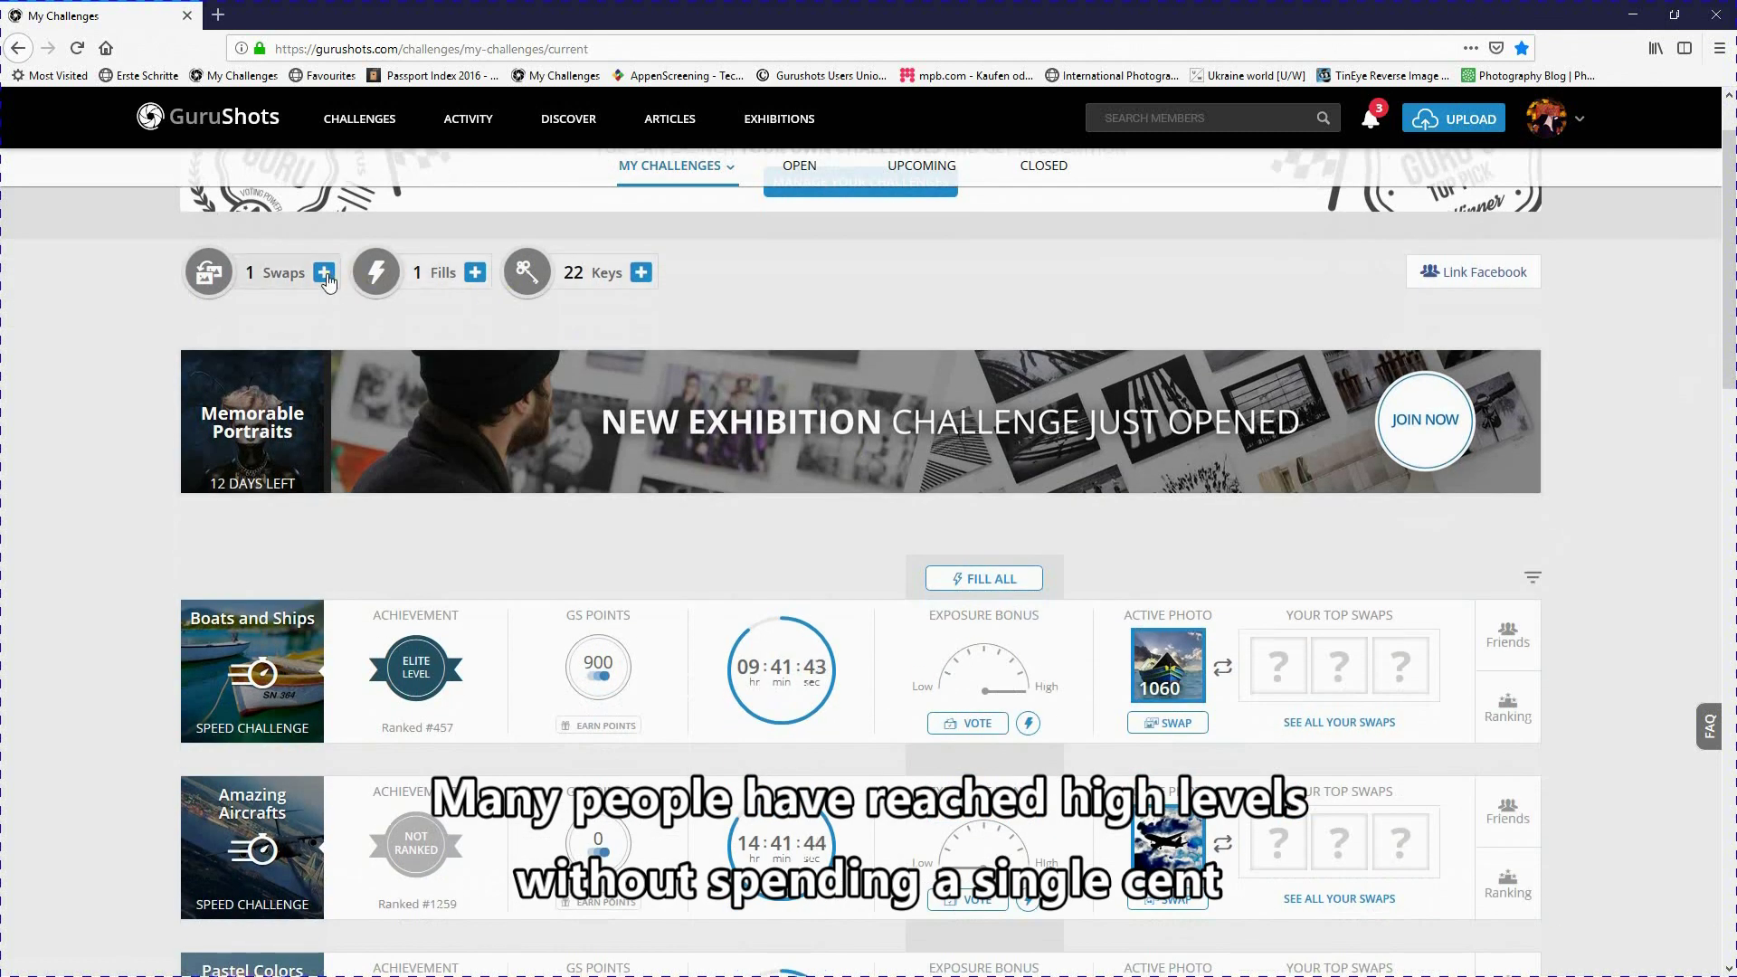
click(324, 273)
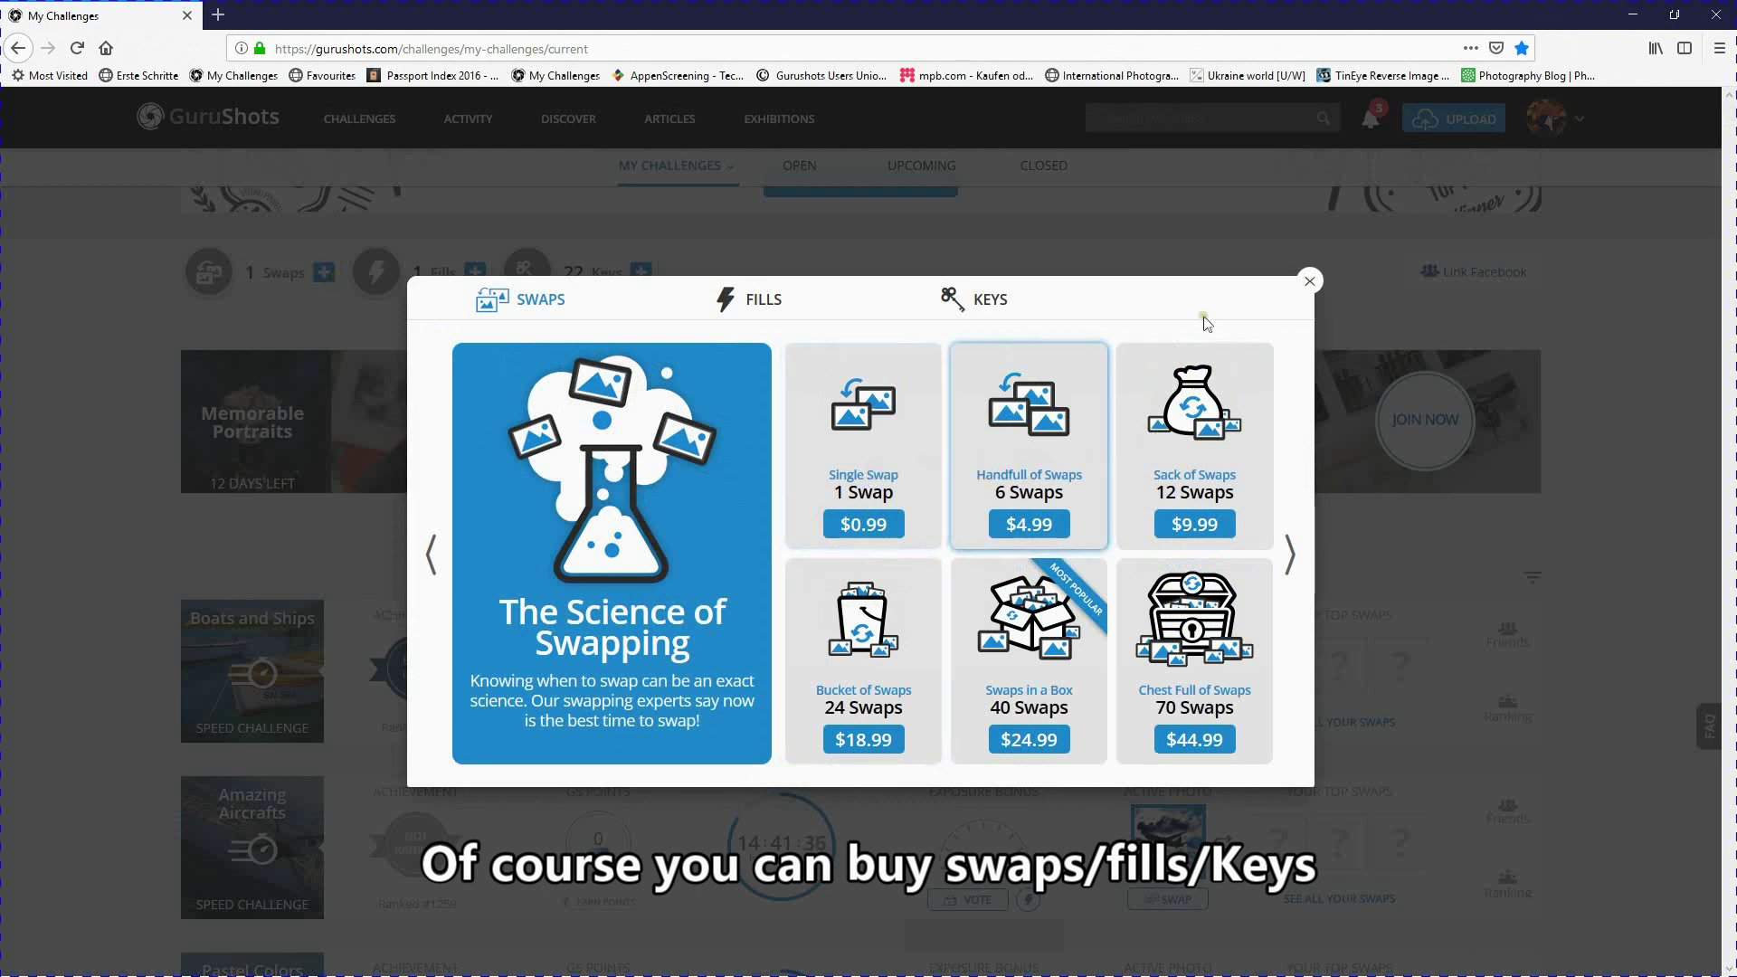
click(1311, 283)
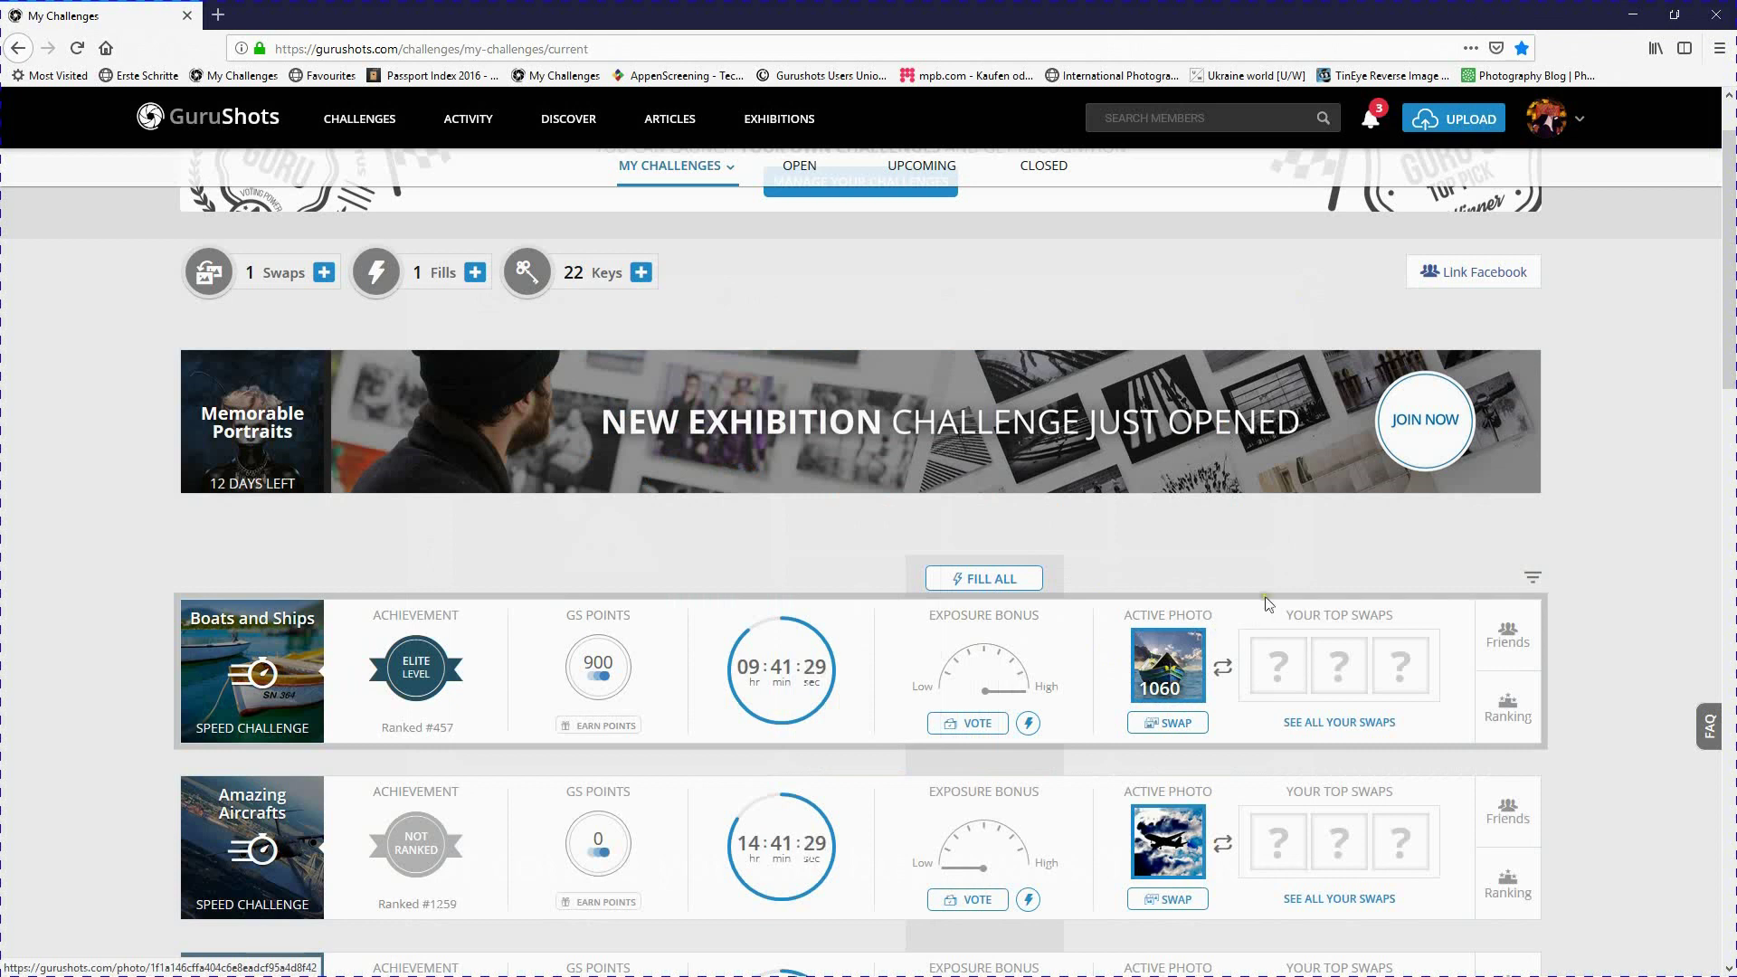
- Look over the joined challenges once more, and close the browser window
scroll(1251, 547, down, 4)
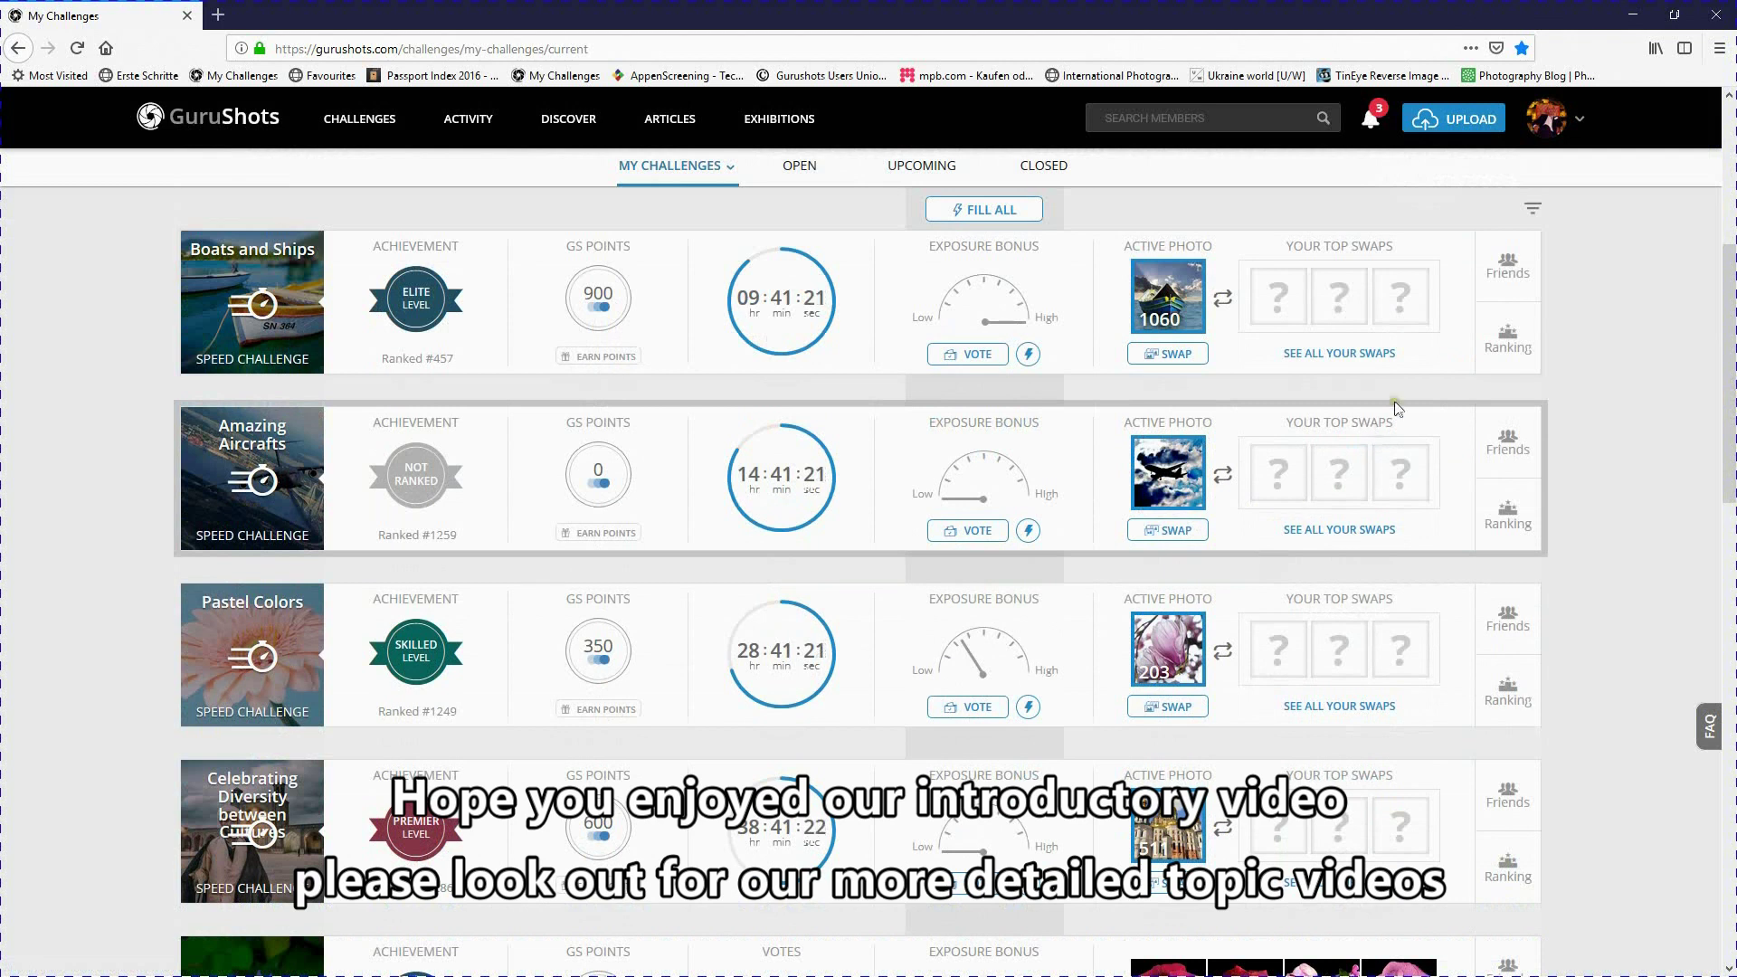
click(1726, 13)
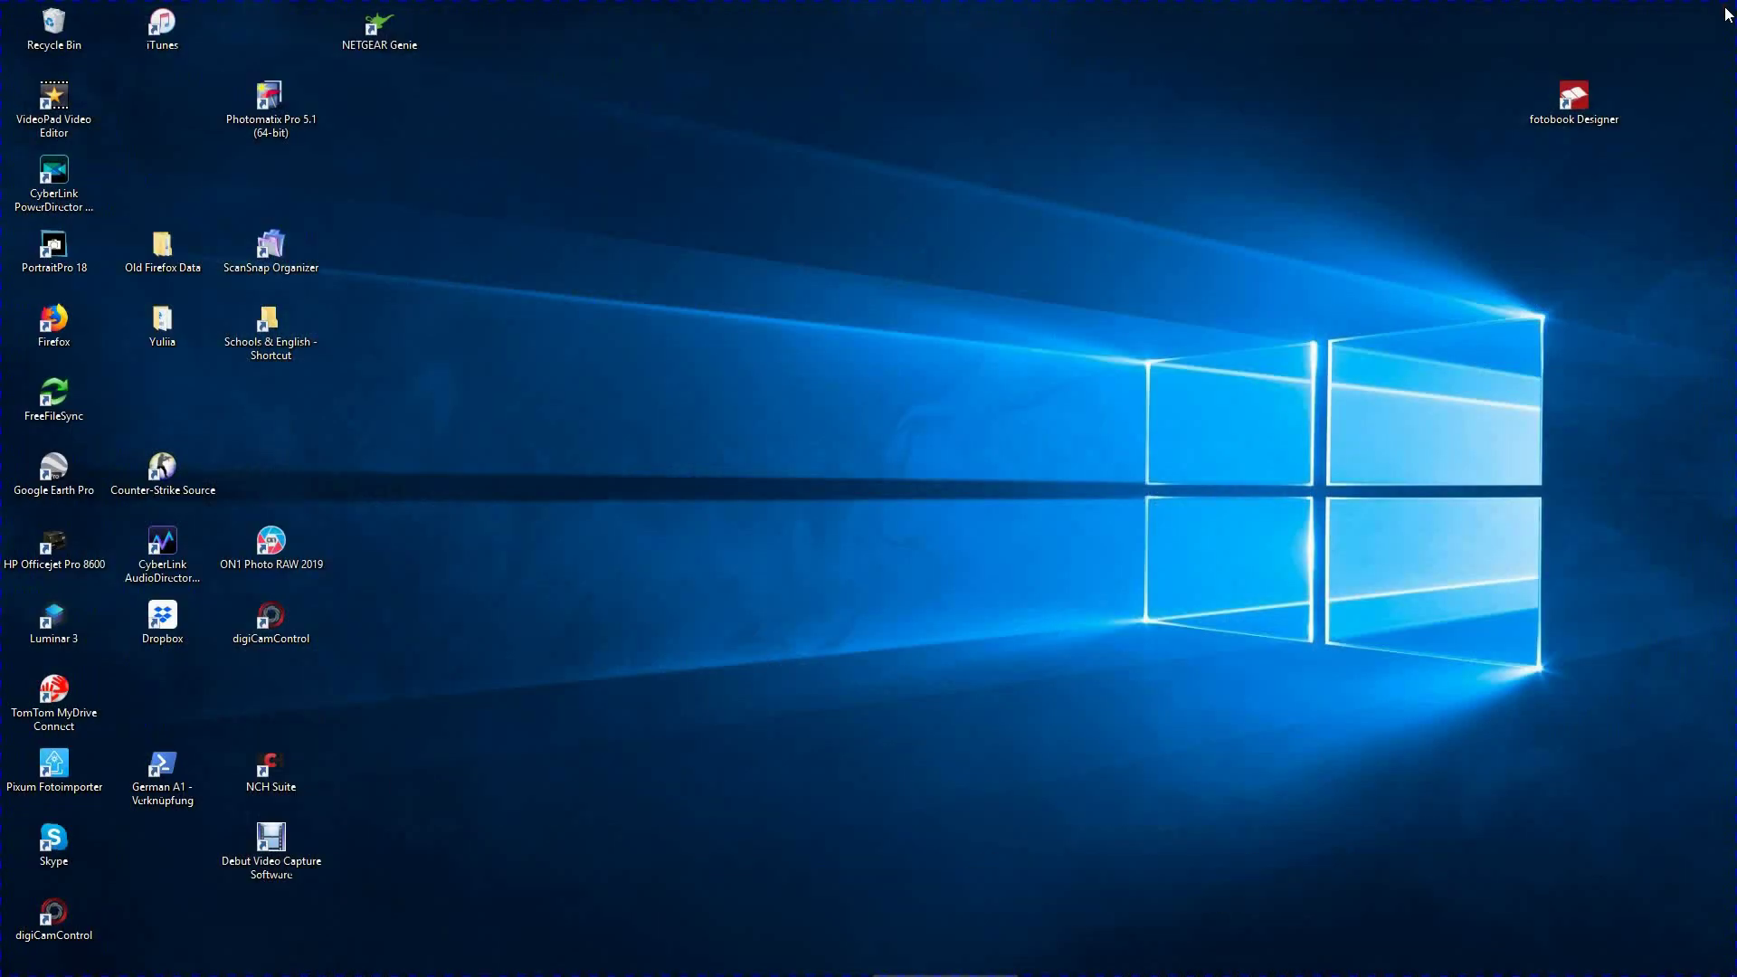